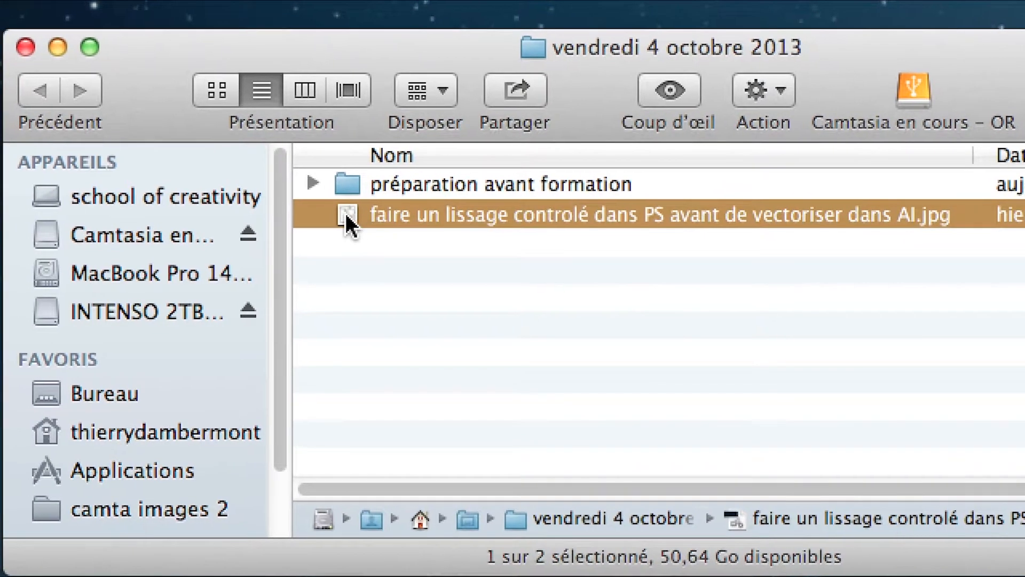
- Open "faire un lissage controlé dans PS avant de vectoriser dans AI.jpg" from the vendredi 4 octobre 2013 folder in Adobe Photoshop CS6
left_click_drag(422, 217, 0, 312)
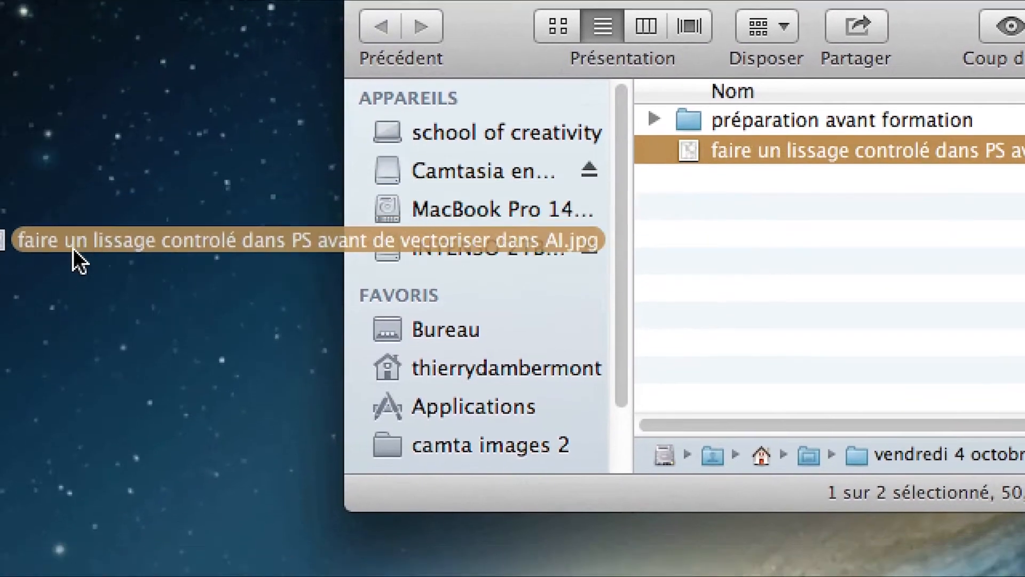
left_click_drag(73, 248, 29, 482)
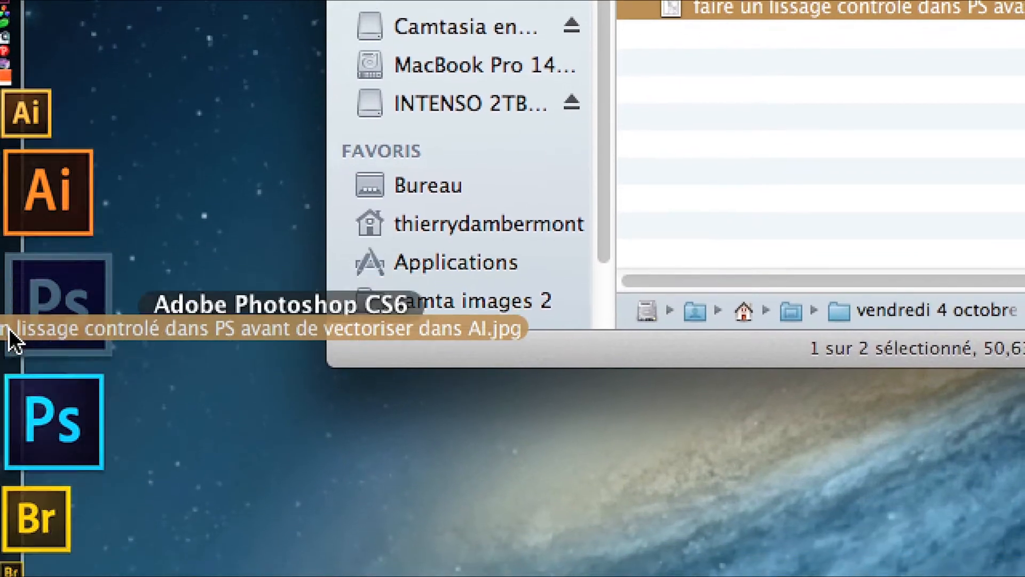
mouse_move(12, 339)
left_mouse_down()
mouse_move(25, 342)
mouse_move(14, 339)
left_mouse_up()
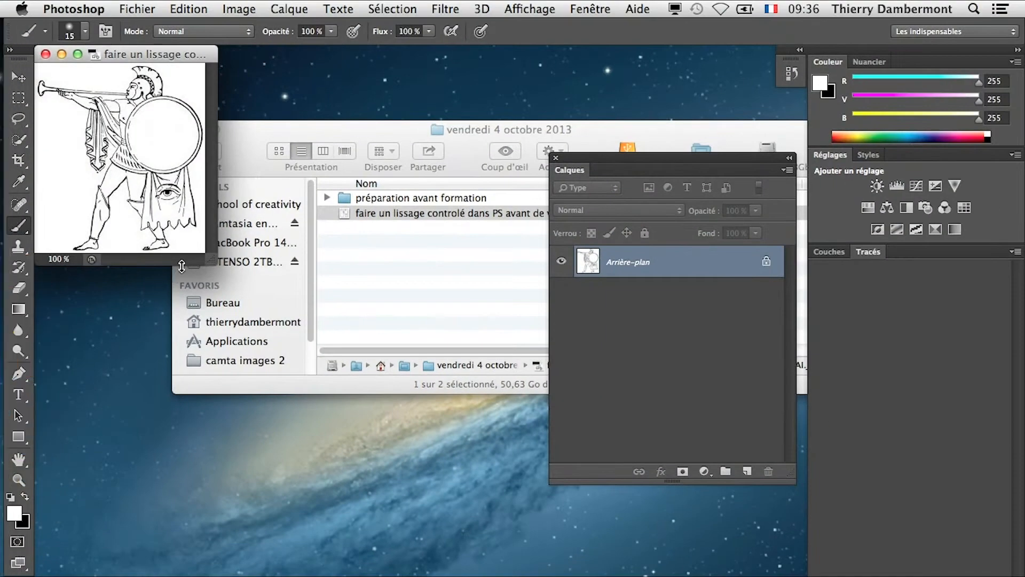
- Enlarge the warrior drawing's document window and switch it to full-screen mode with the menu bar kept
left_click_drag(210, 260, 513, 575)
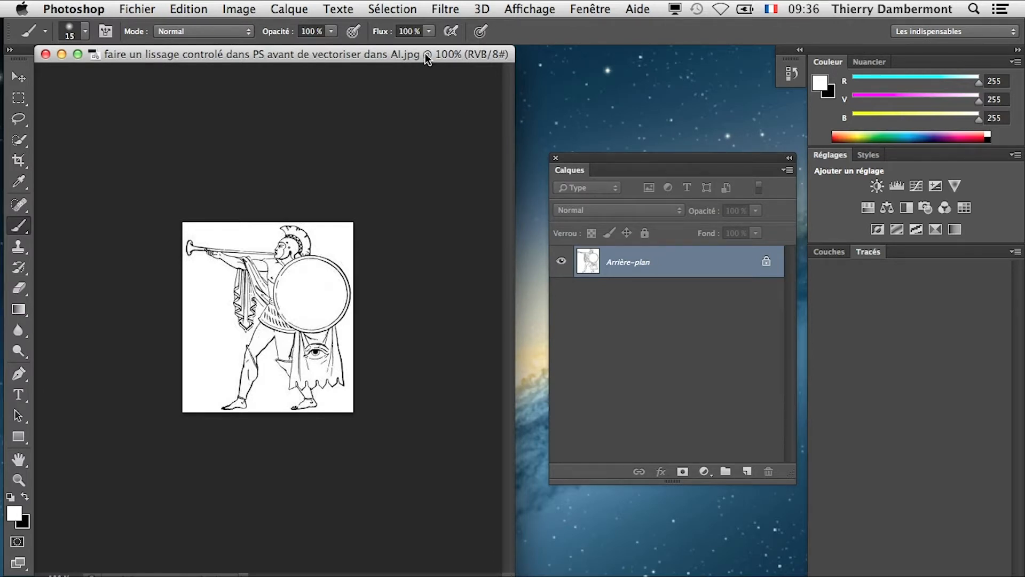
mouse_move(427, 57)
left_mouse_down()
mouse_move(478, 83)
mouse_move(440, 76)
mouse_move(448, 67)
mouse_move(435, 72)
left_mouse_up()
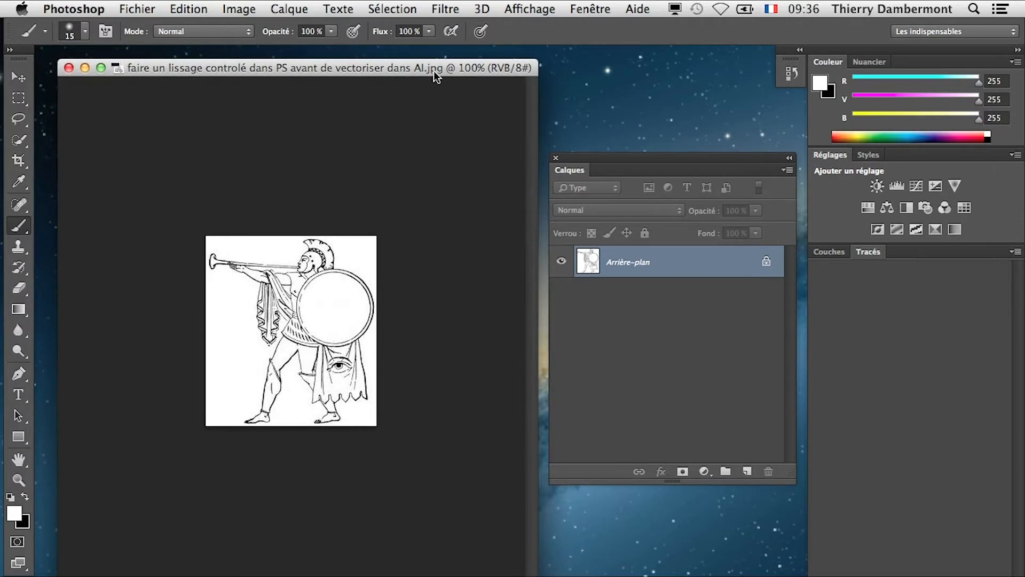
key("f")
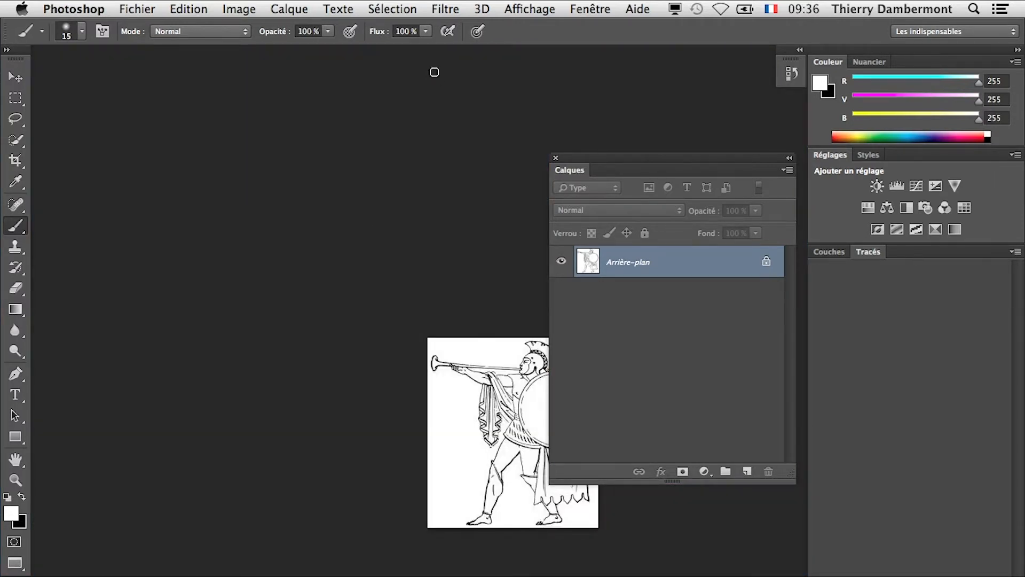
- Magnify the warrior drawing in the workspace and move the Calques panel clear of it
left_click_drag(501, 296, 544, 142)
left_click_drag(466, 202, 295, 219)
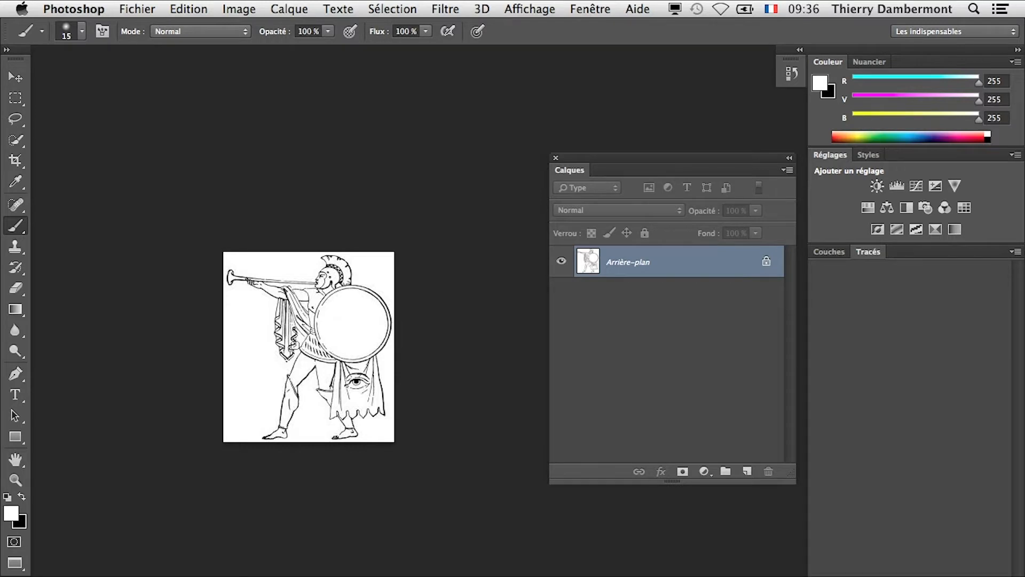
scroll(290, 337, "up", 4)
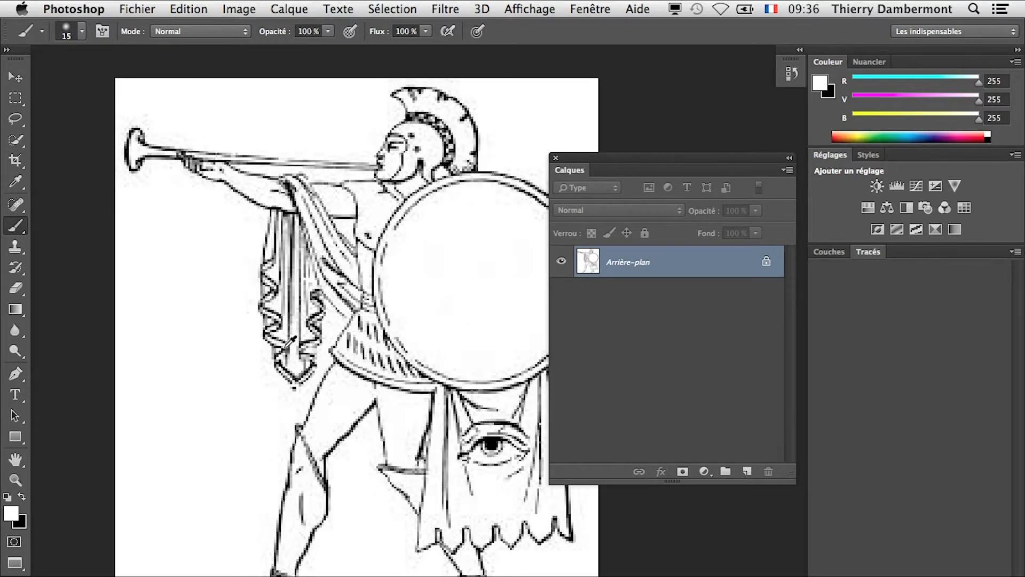
scroll(290, 342, "up", 1)
left_click_drag(321, 275, 313, 321)
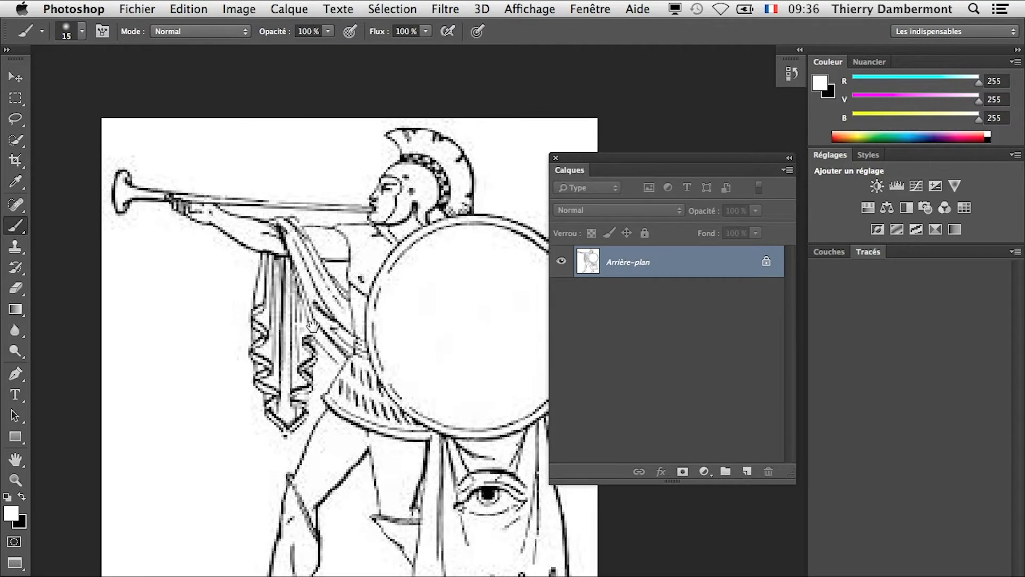
left_click_drag(596, 167, 696, 154)
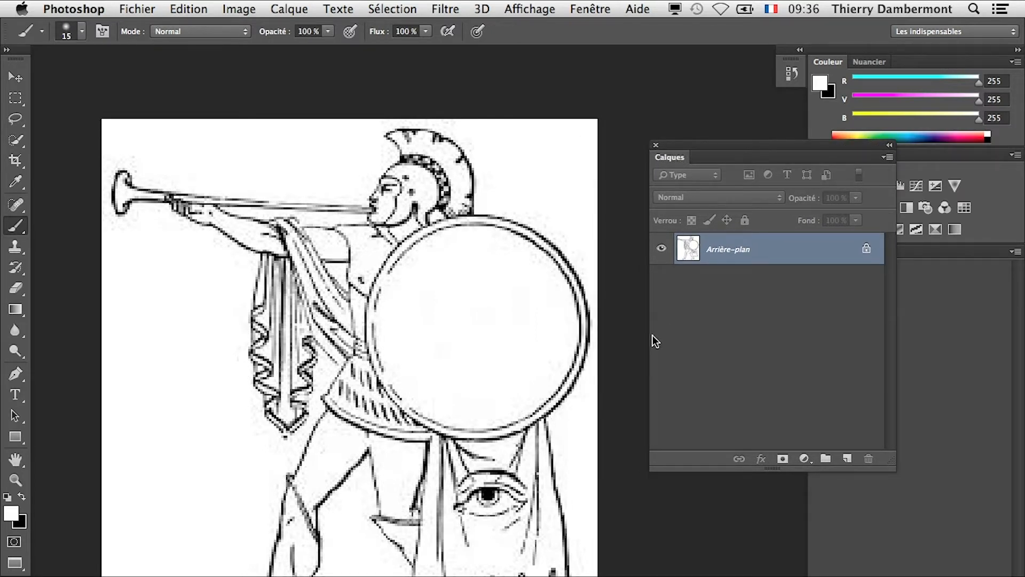
- Check the drawing's pixel dimensions and resolution in the Taille de l'image settings, and close them without applying anything
left_click(238, 7)
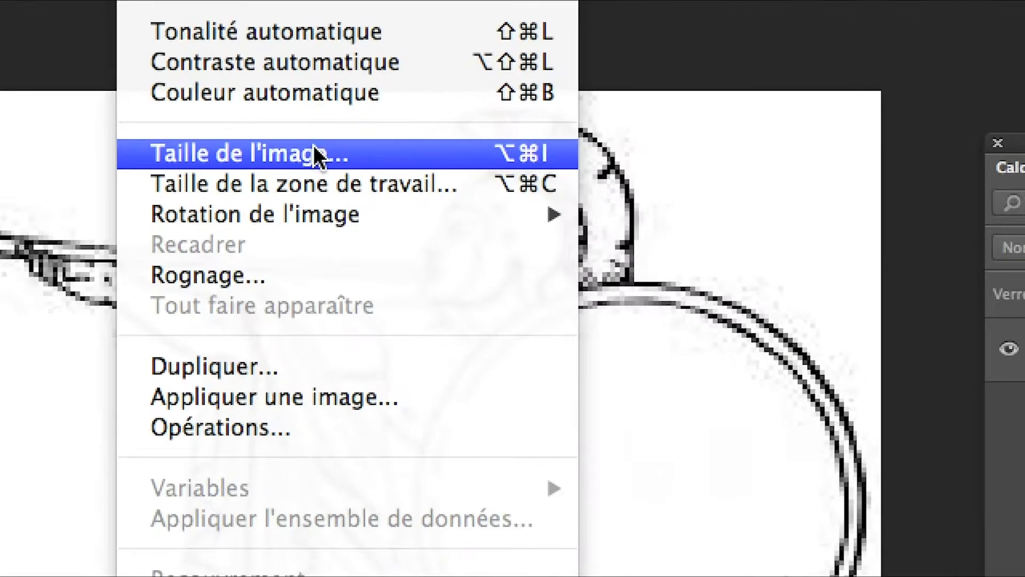
left_click(315, 154)
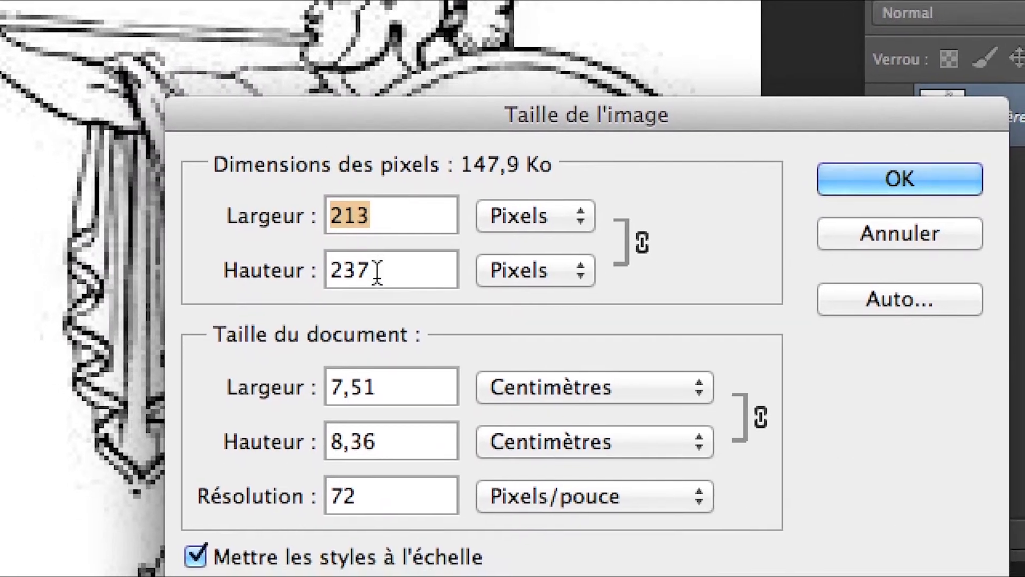
key("alt")
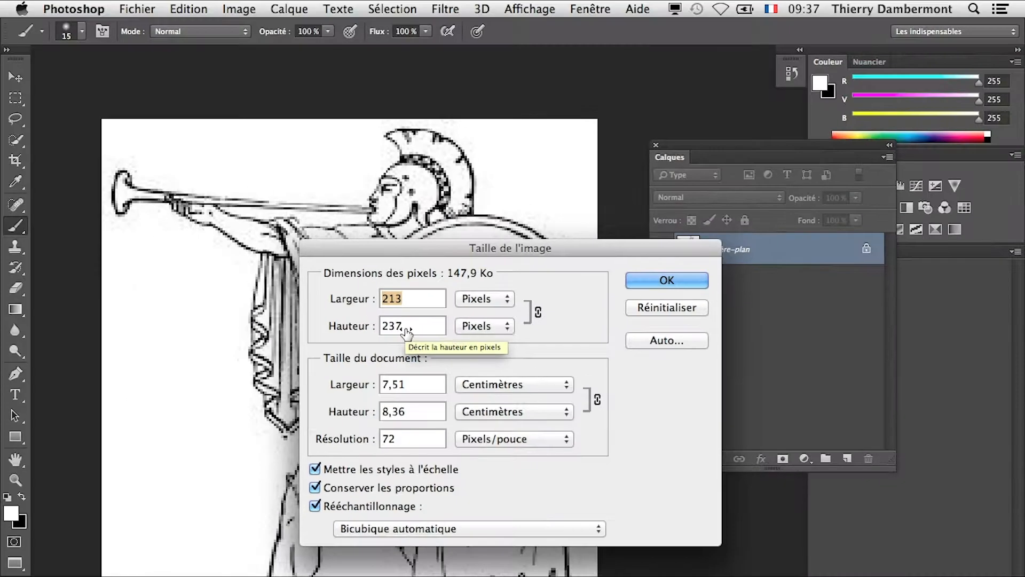
left_click(663, 308)
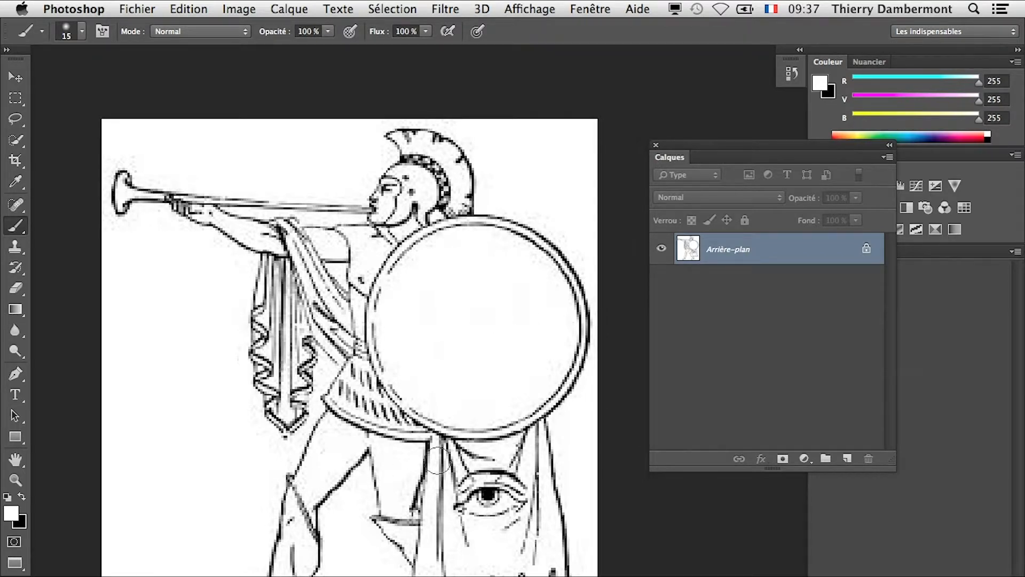
- Switch to Illustrator and reset the Les indispensables workspace to its default layout
key("super+Tab")
left_click(618, 397)
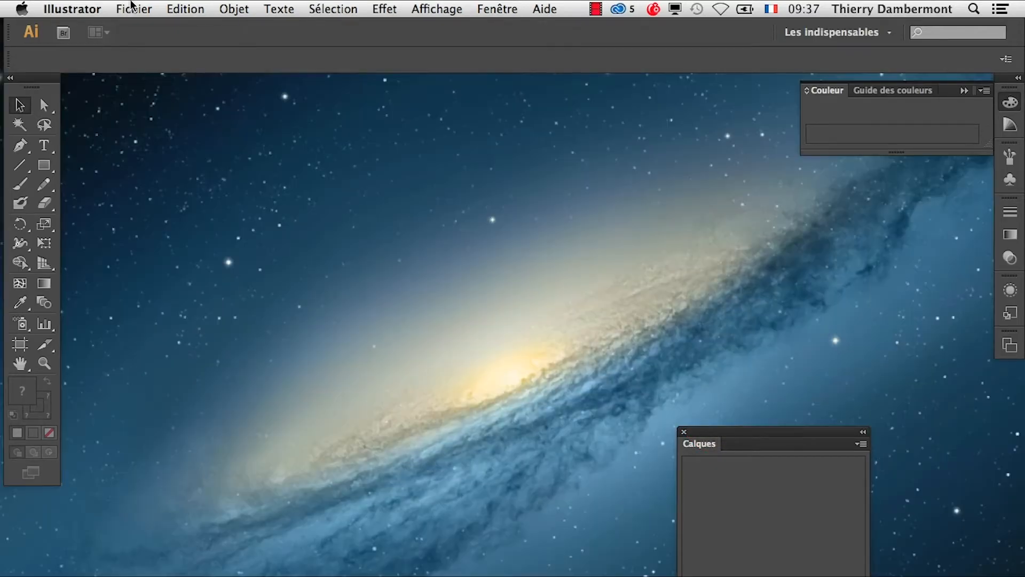
left_click(849, 32)
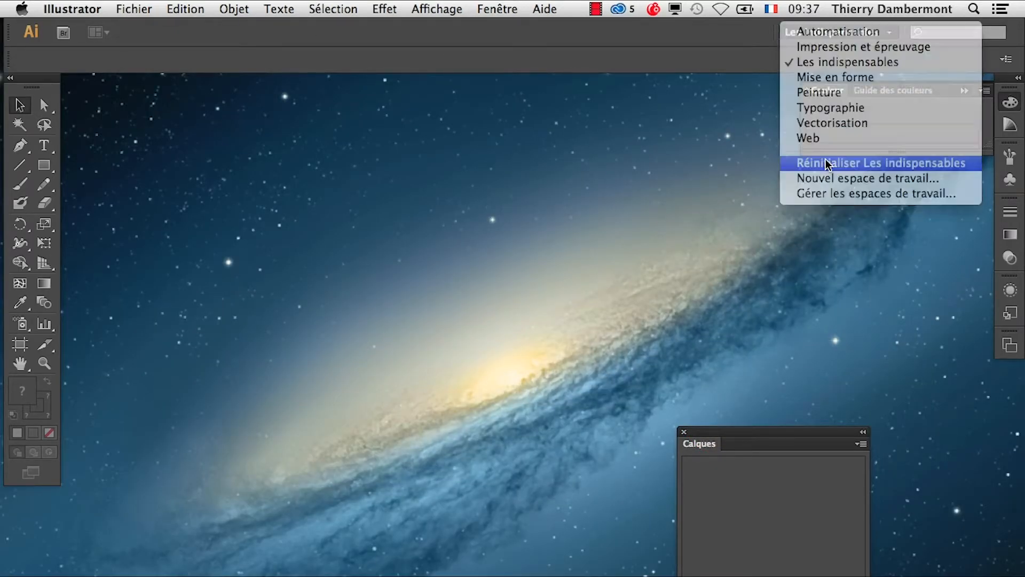
left_click(828, 163)
left_click(11, 82)
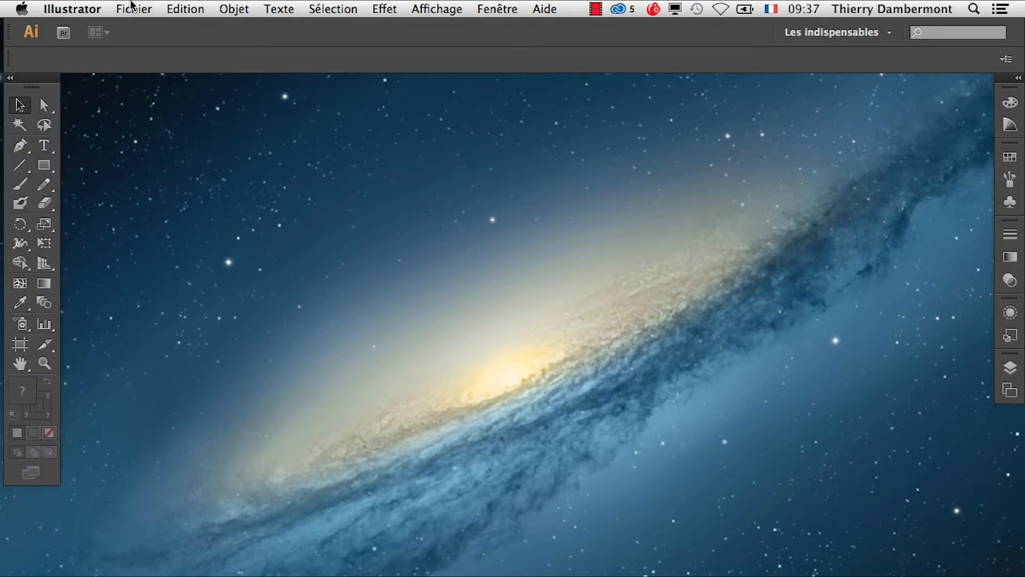
- Create a new one-artboard A4 landscape document, 297 × 210 mm, in CMJN mode
left_click(134, 9)
left_click(142, 27)
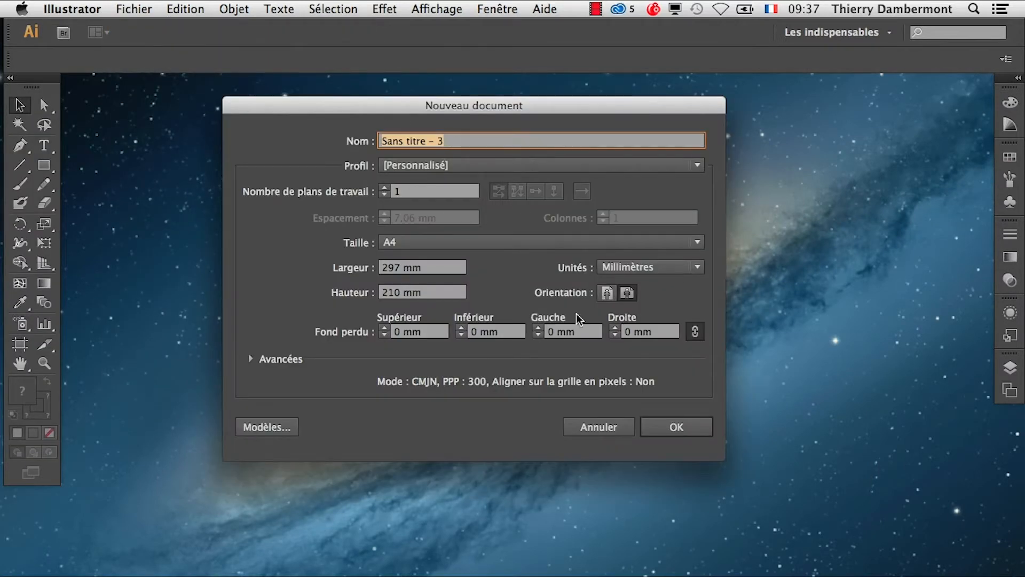
left_click(676, 427)
- Import "faire un lissage controlé dans PS avant de vectoriser dans AI.jpg" as a linked image into the new document
left_click(134, 9)
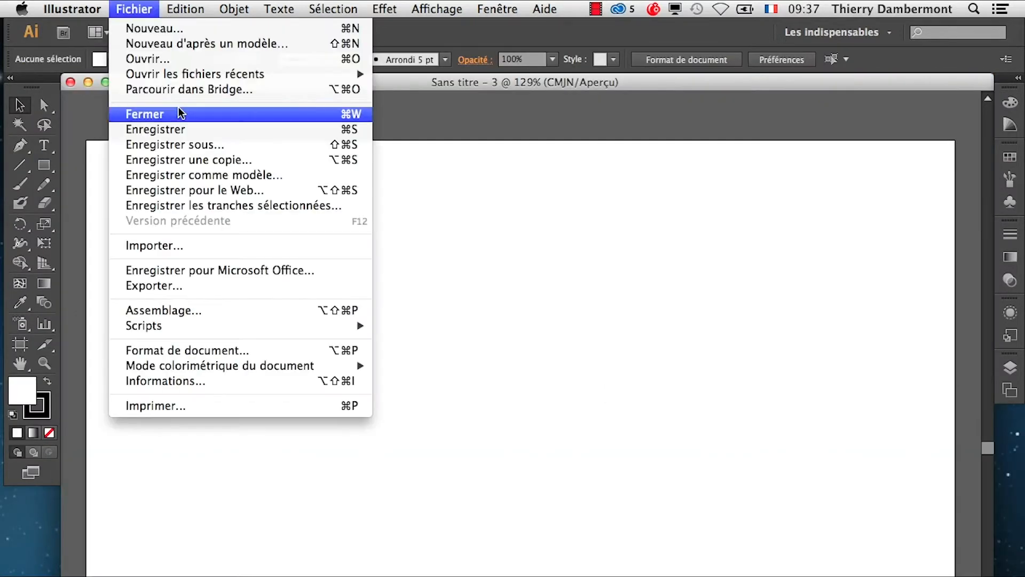
left_click(212, 250)
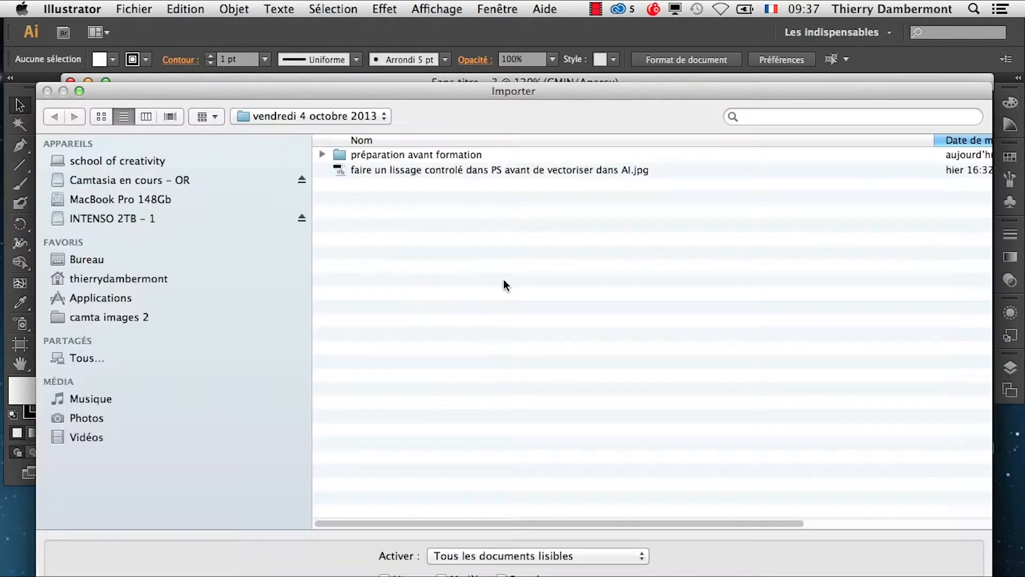
left_click(377, 171)
key("Return")
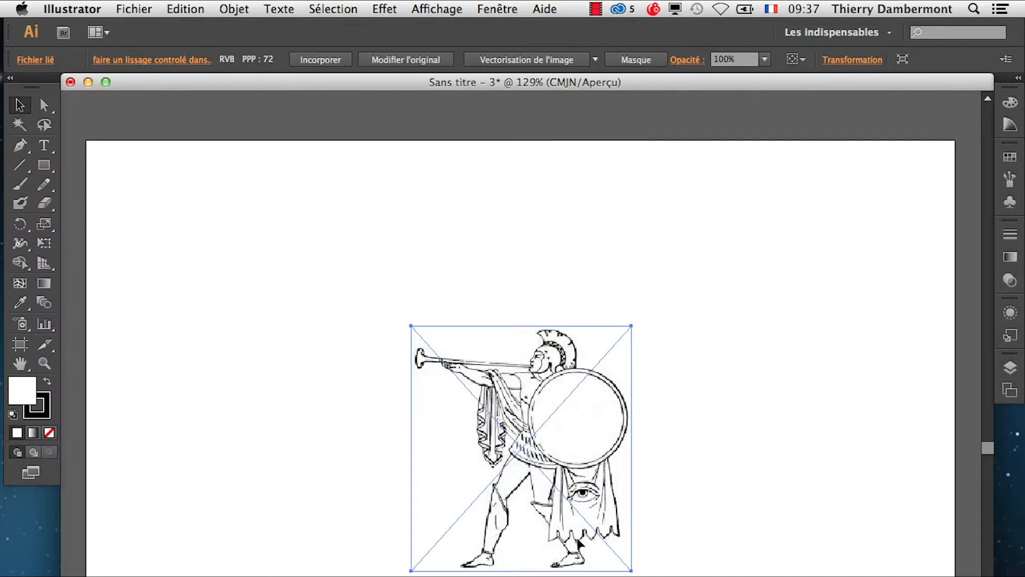
key("super+plus")
- Open the Vectorisation de l'image settings beside the placed drawing and turn on the preview of its default black-and-white trace
left_click(473, 6)
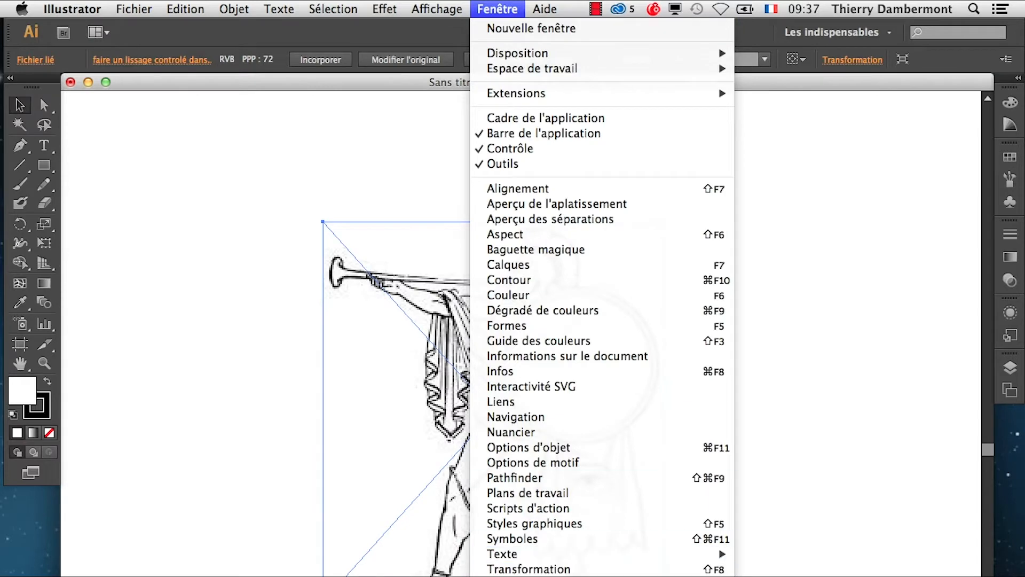
left_click(541, 576)
left_click_drag(644, 184, 776, 94)
left_click(693, 515)
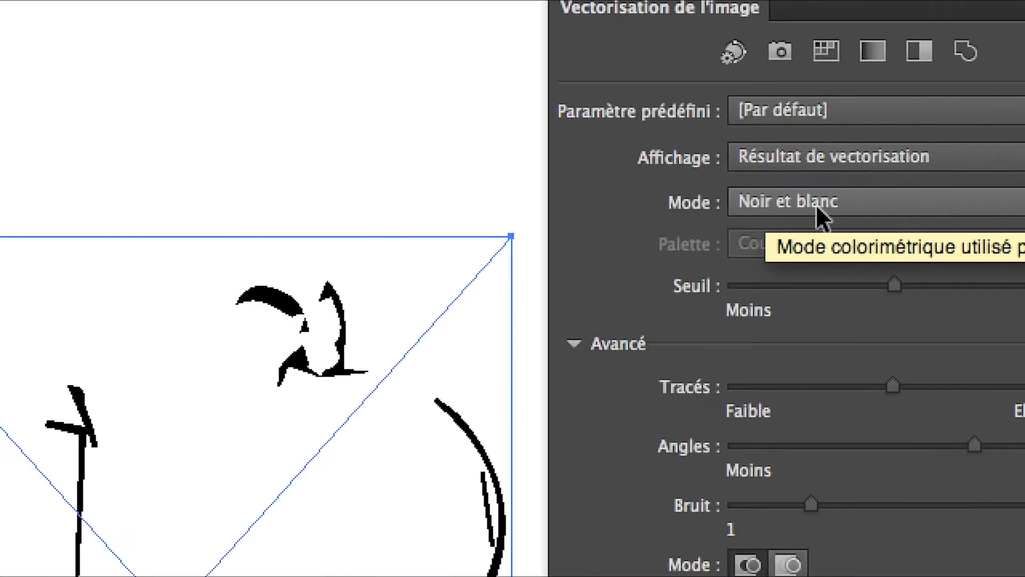
- Set the threshold (Seuil) of the drawing's black-and-white trace to 234
left_click_drag(824, 283, 754, 283)
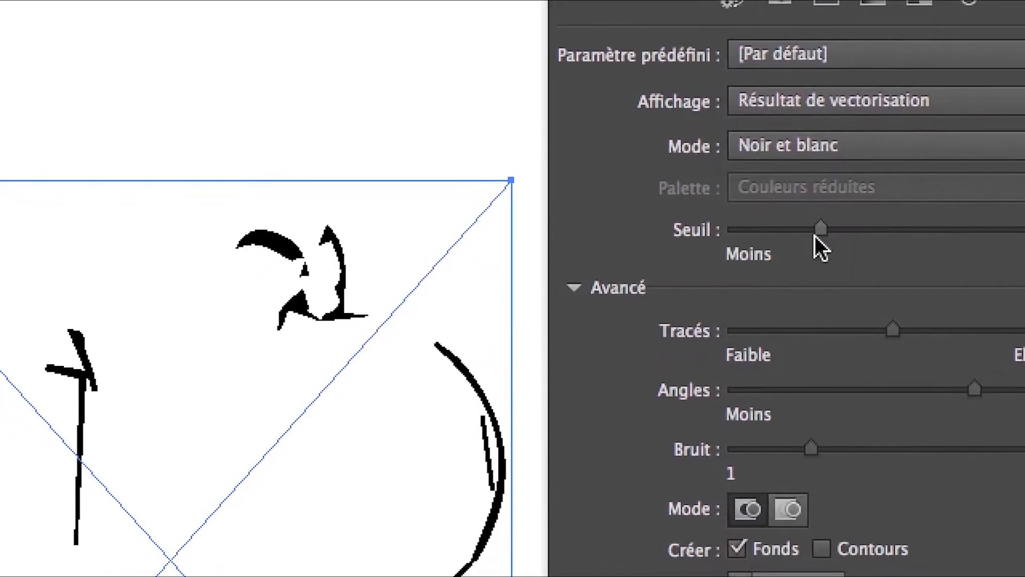
left_click_drag(802, 234, 989, 232)
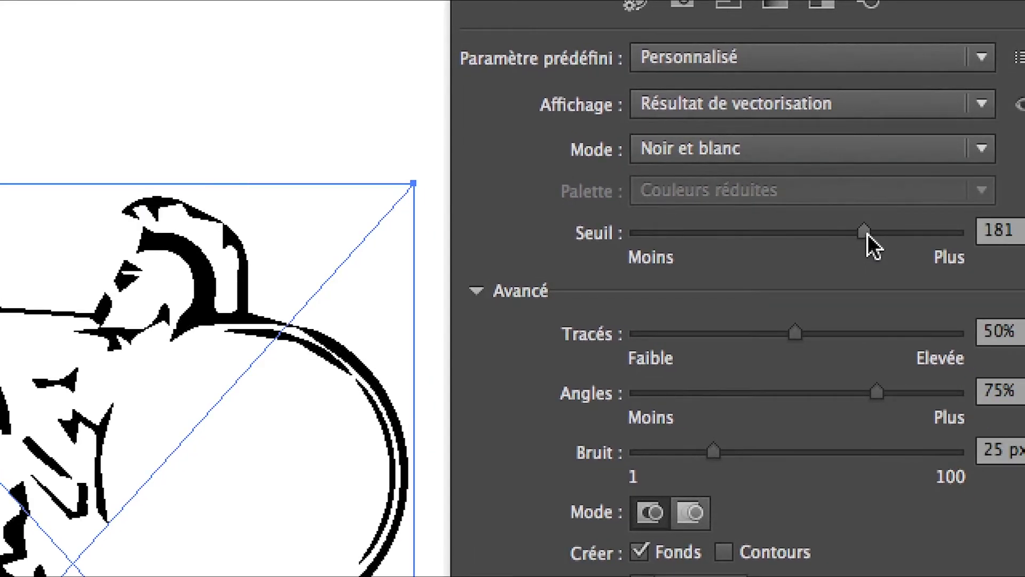
left_click_drag(867, 234, 914, 234)
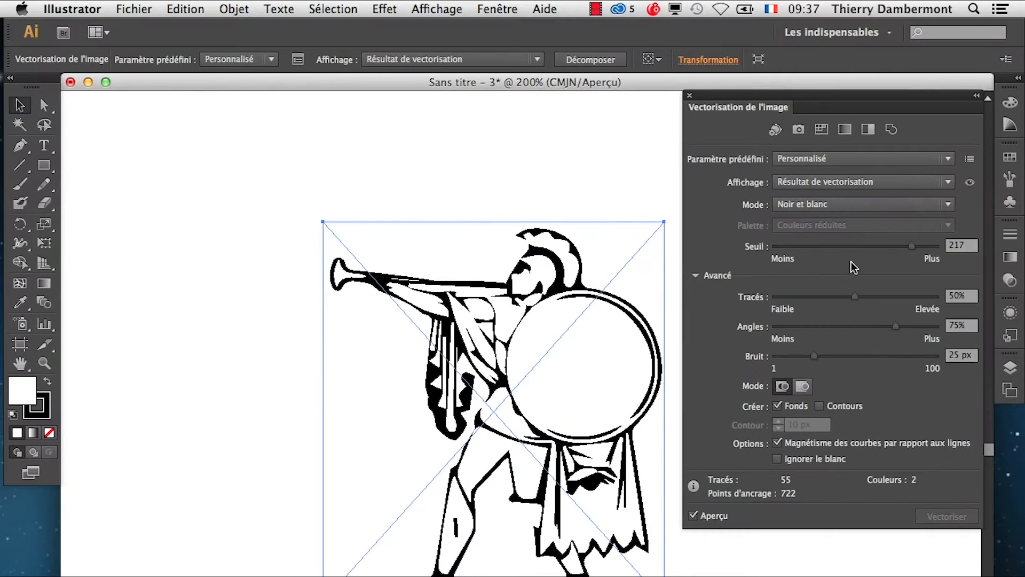
left_click_drag(915, 247, 925, 244)
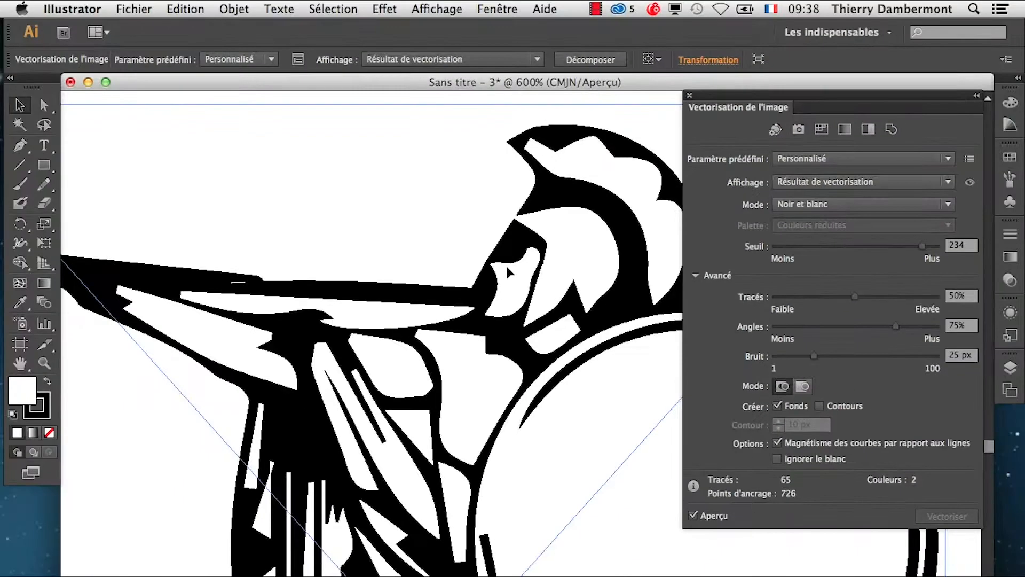
- Switch to Photoshop and examine the line pixels of the warrior's face and helmet at high magnification
key("super+Tab")
left_click(409, 434)
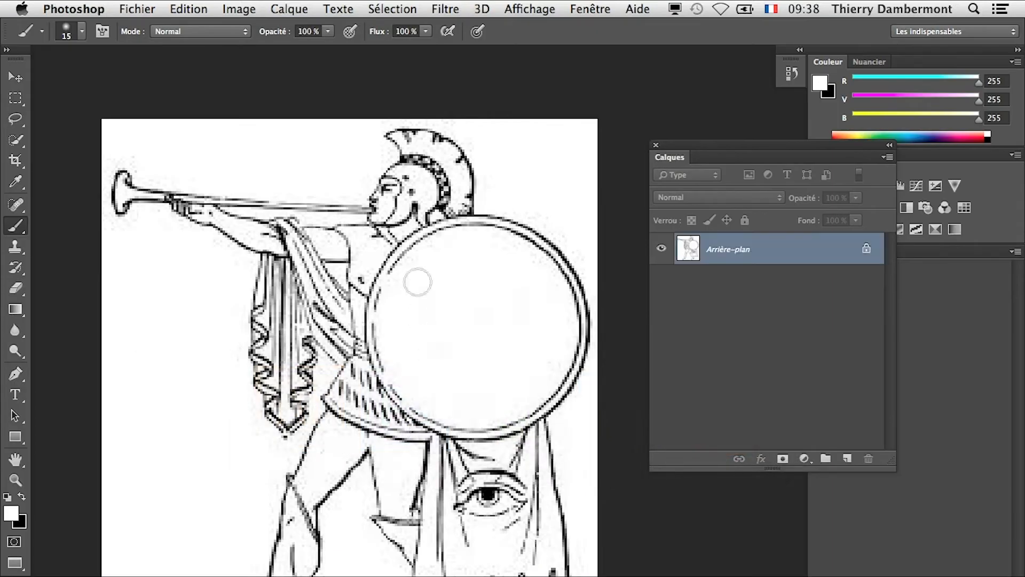
scroll(404, 214, "up", 8)
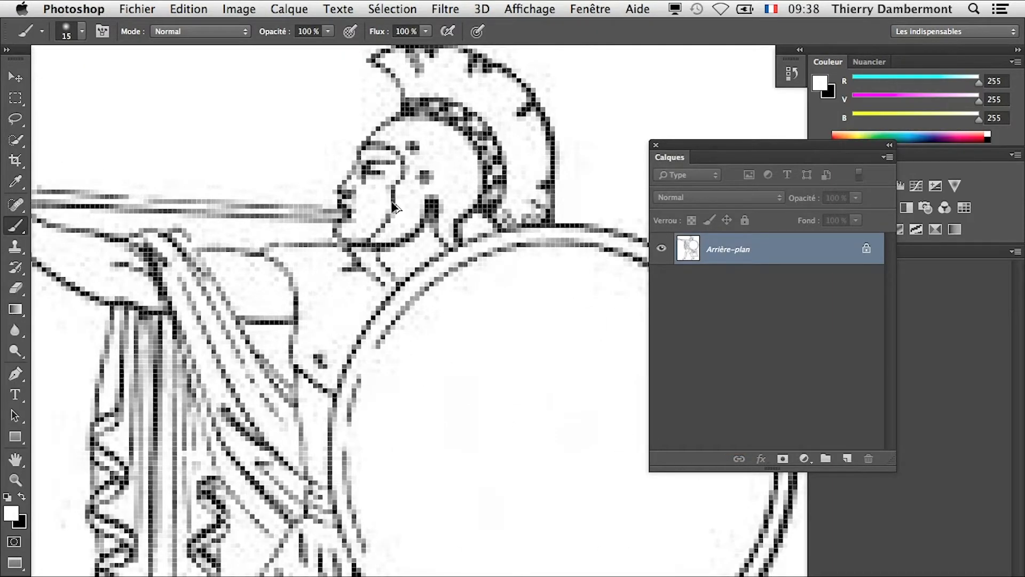
scroll(385, 201, "up", 5)
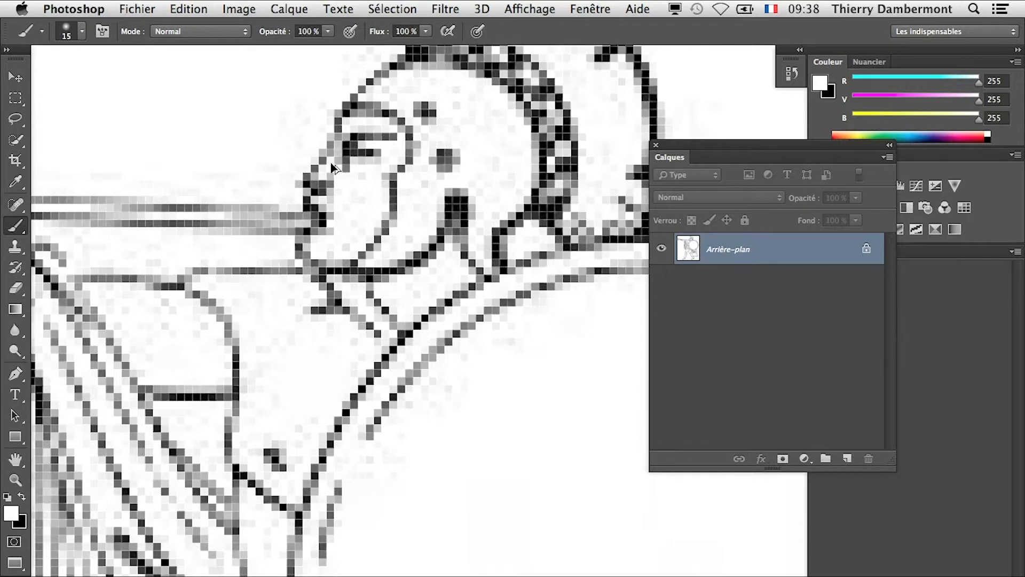
scroll(373, 321, "down", 10)
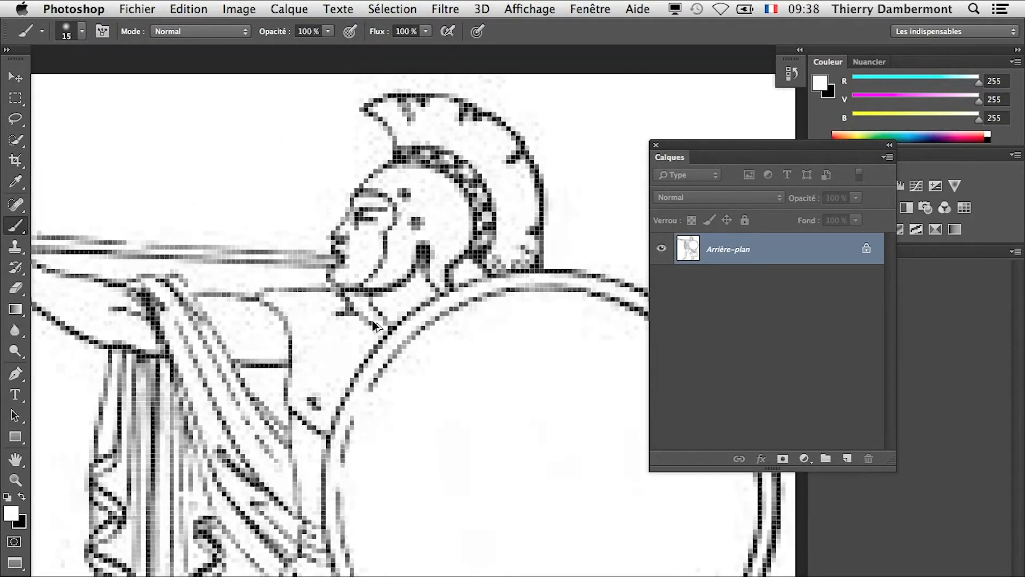
scroll(373, 326, "down", 2)
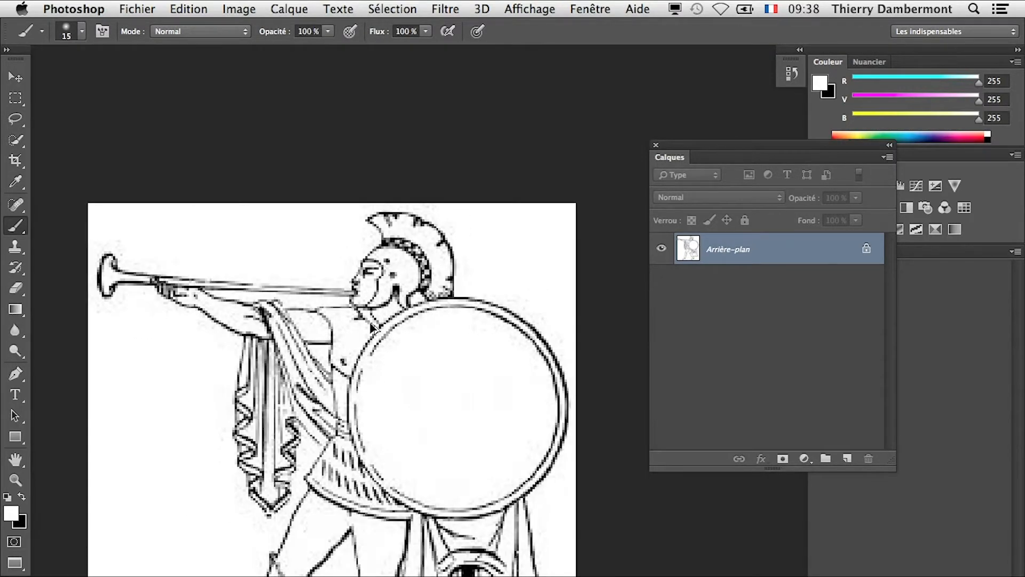
scroll(373, 326, "down", 1)
scroll(372, 327, "down", 1)
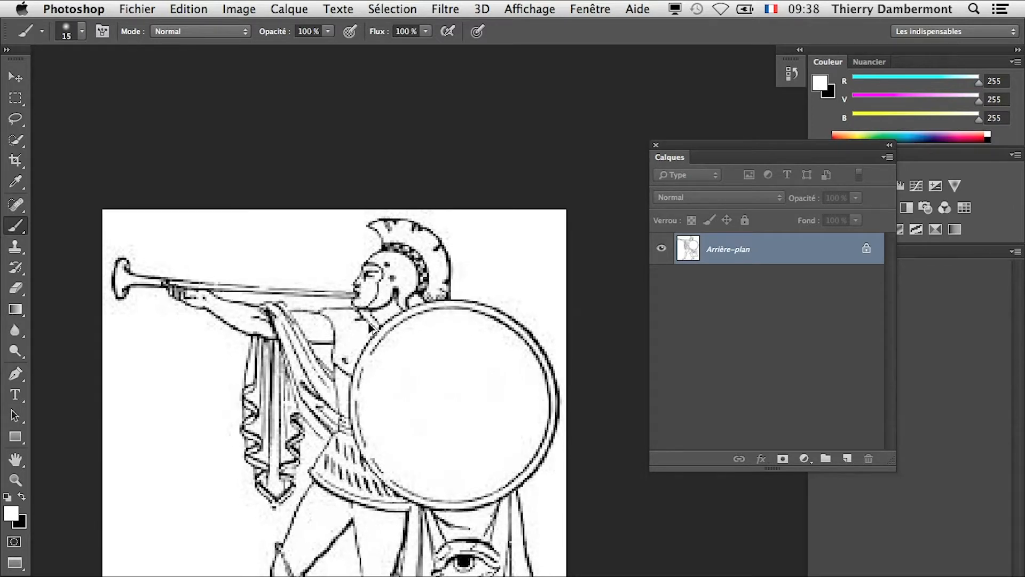
left_click_drag(366, 340, 390, 273)
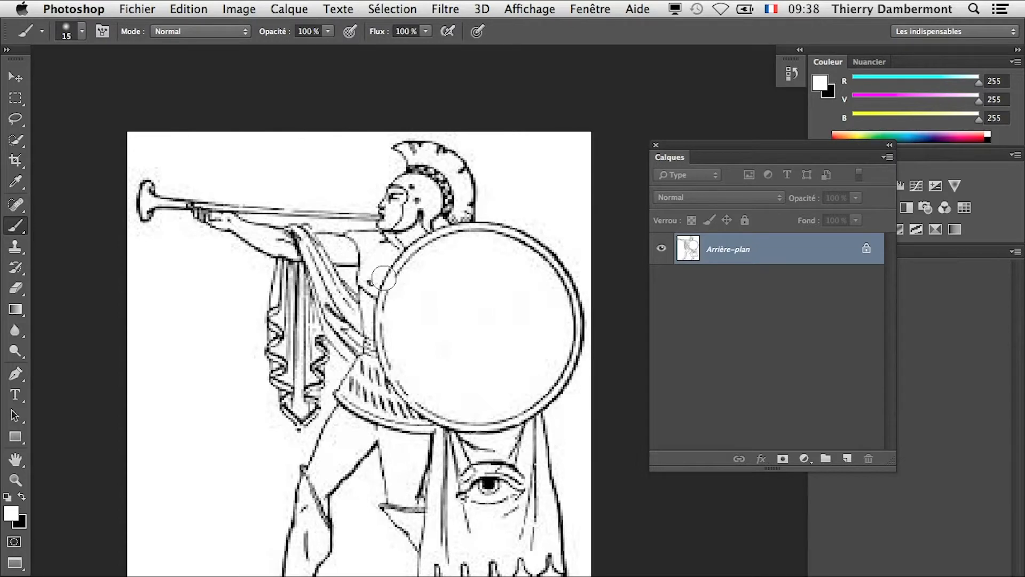
- Open the image size settings for the warrior drawing, toggling Rééchantillonnage off and back on
left_click(253, 7)
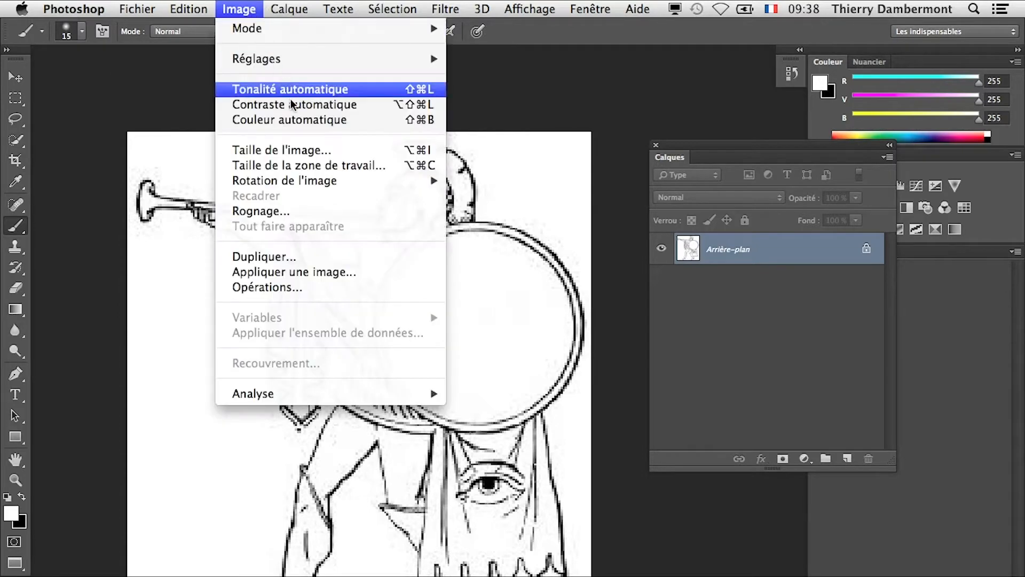
left_click(304, 153)
left_click_drag(384, 248, 627, 215)
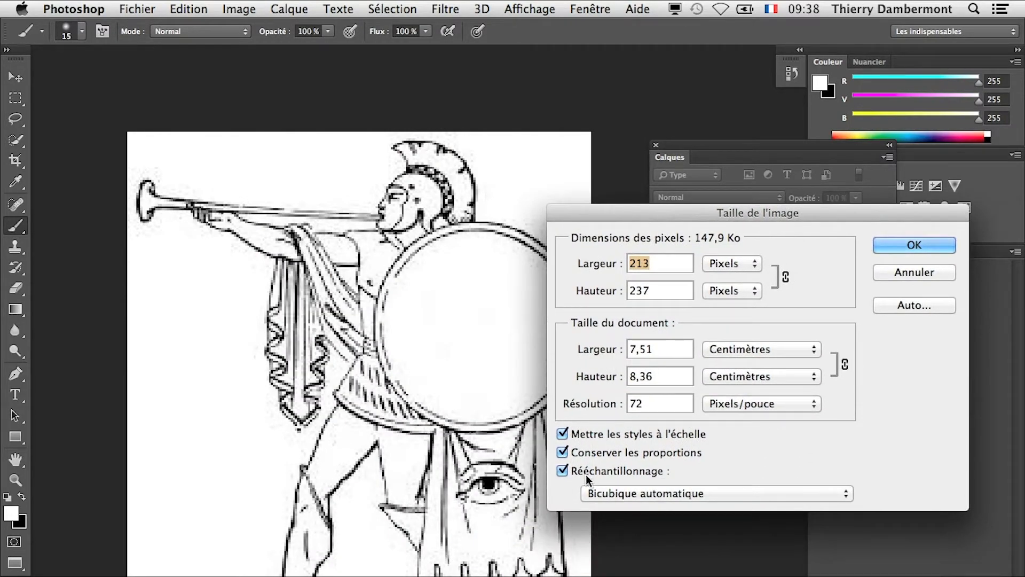
key("alt")
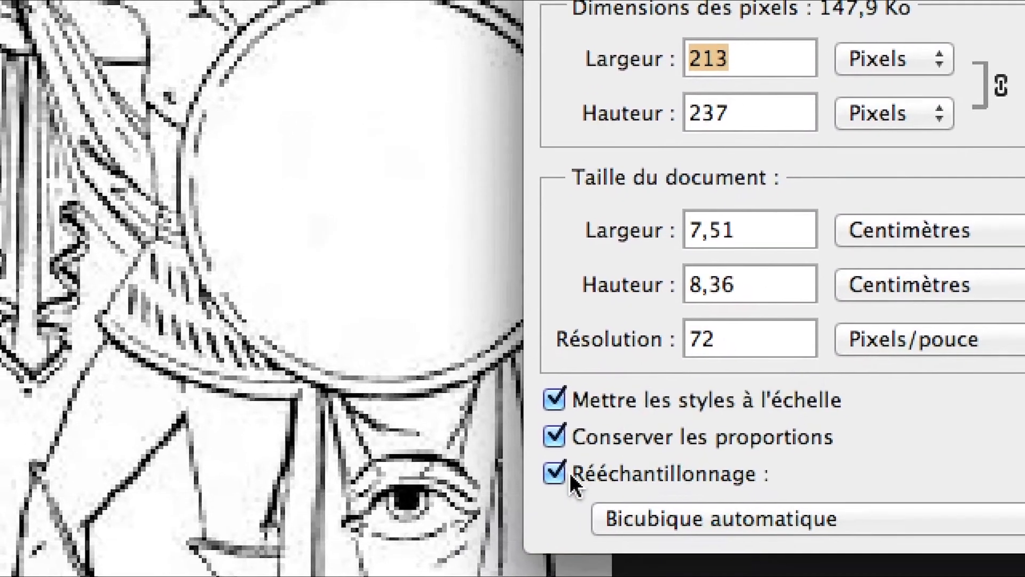
left_click(568, 473)
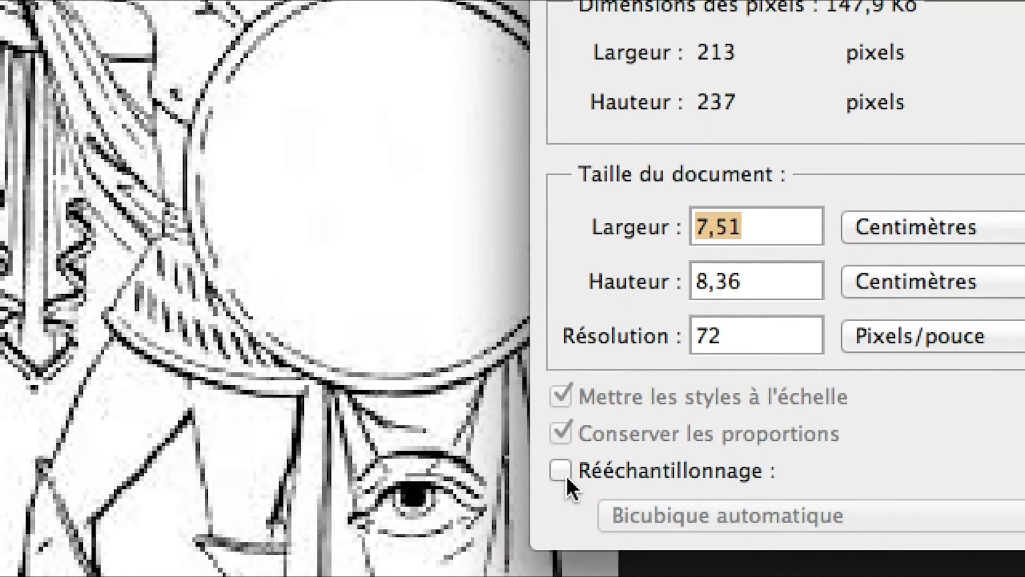
left_click(565, 475)
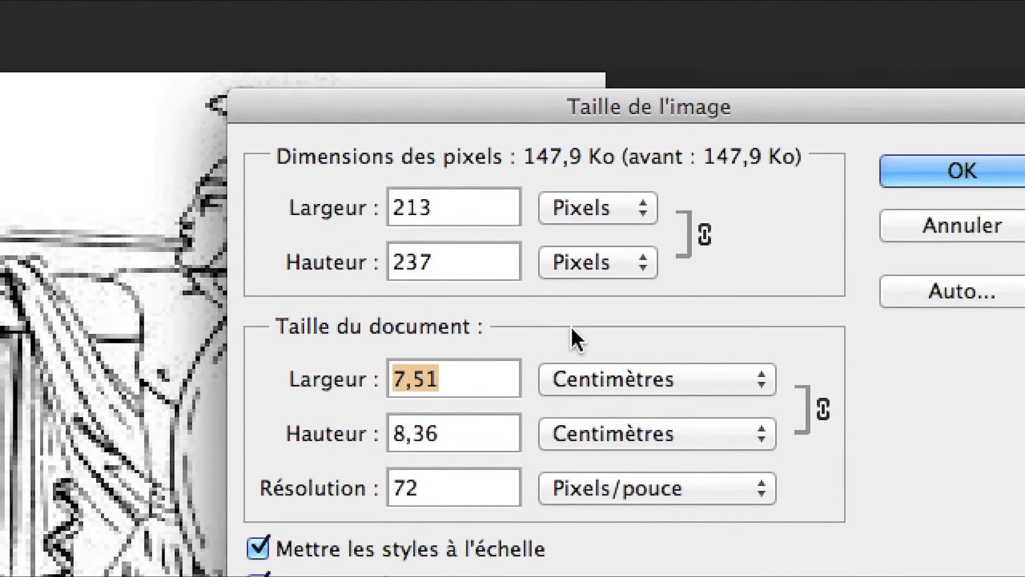
left_click(731, 532)
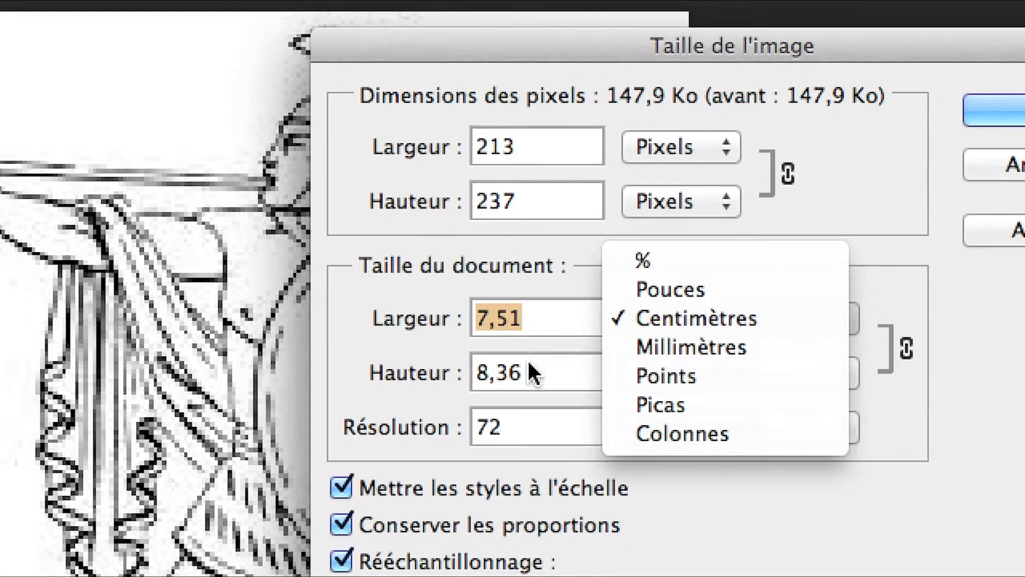
left_click(417, 375)
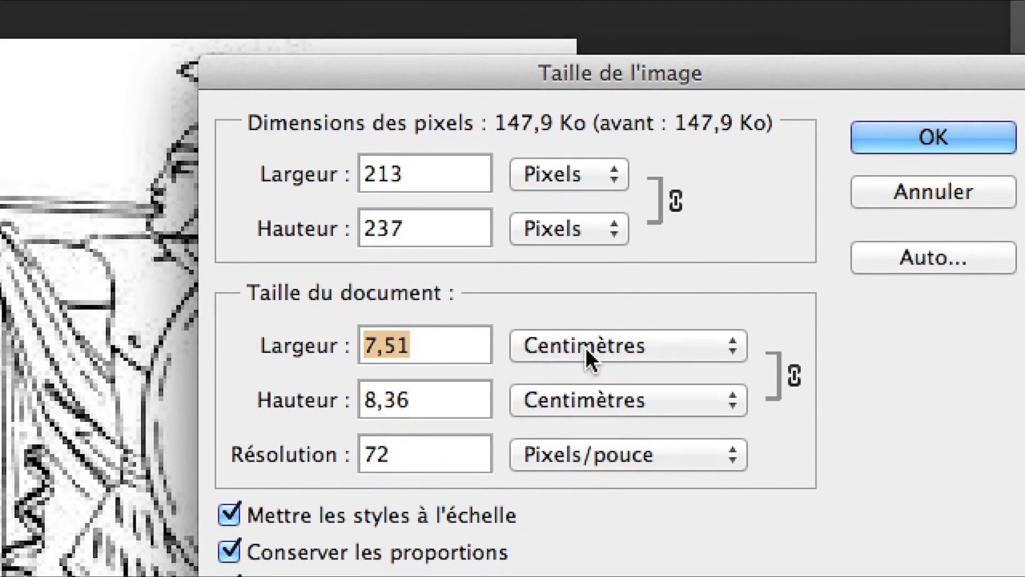
left_click(769, 320)
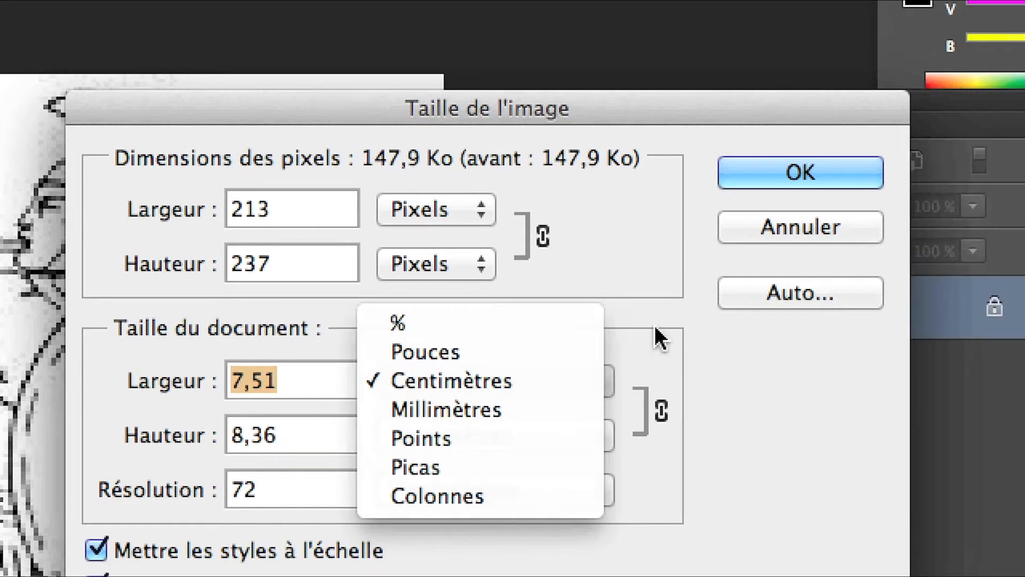
left_click(757, 335)
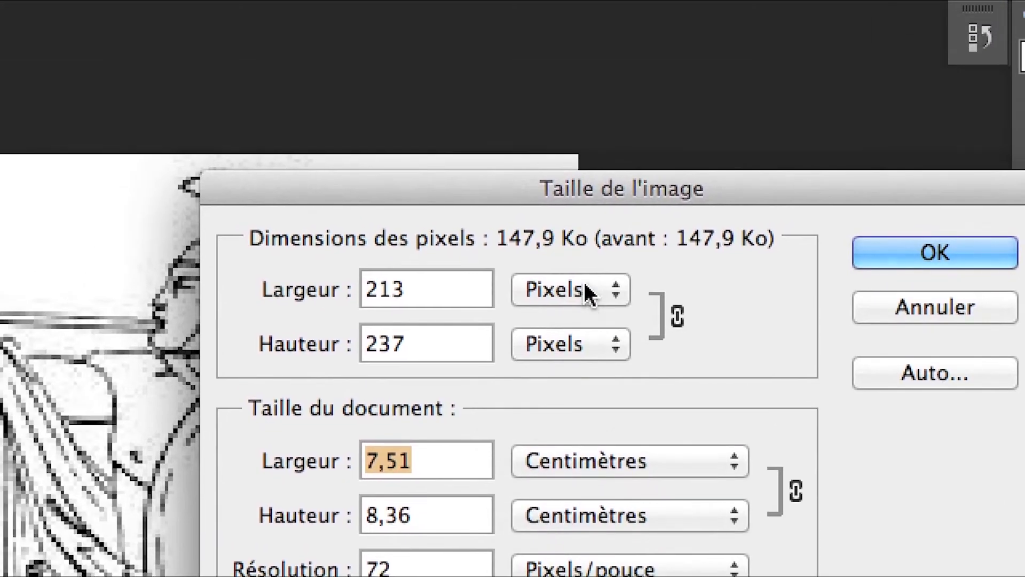
left_click(586, 288)
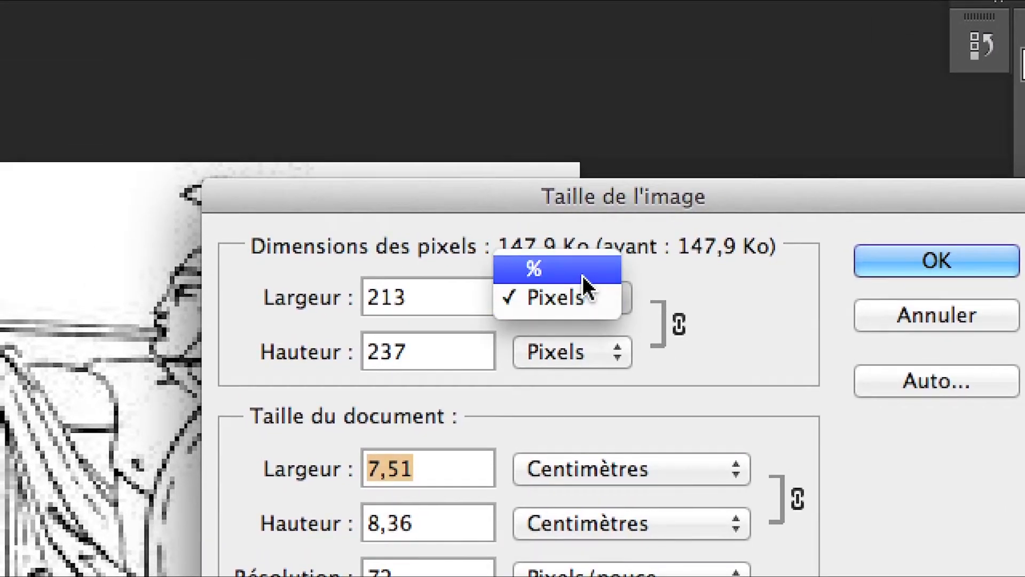
left_click(582, 274)
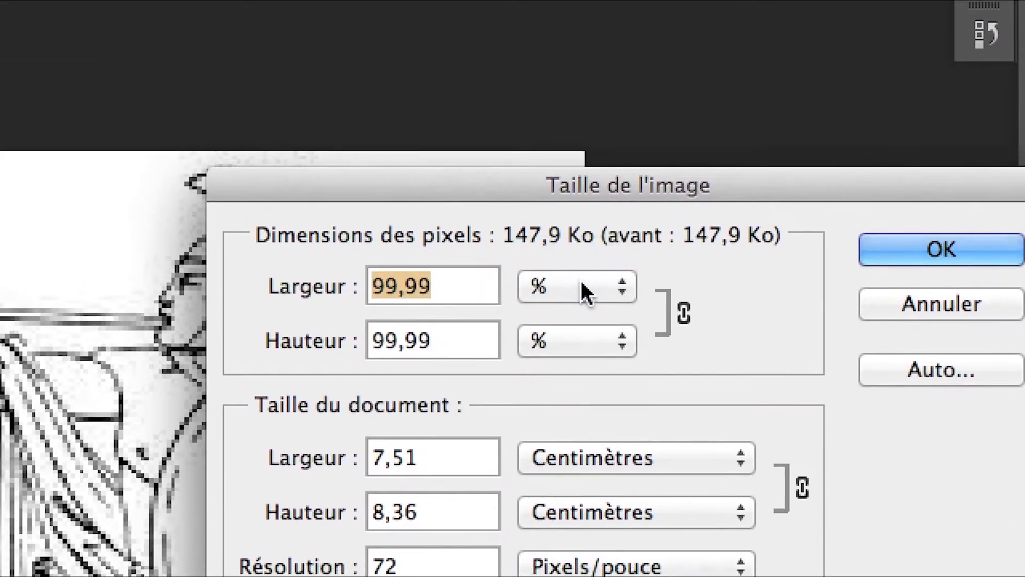
left_click(572, 296)
left_click(583, 312)
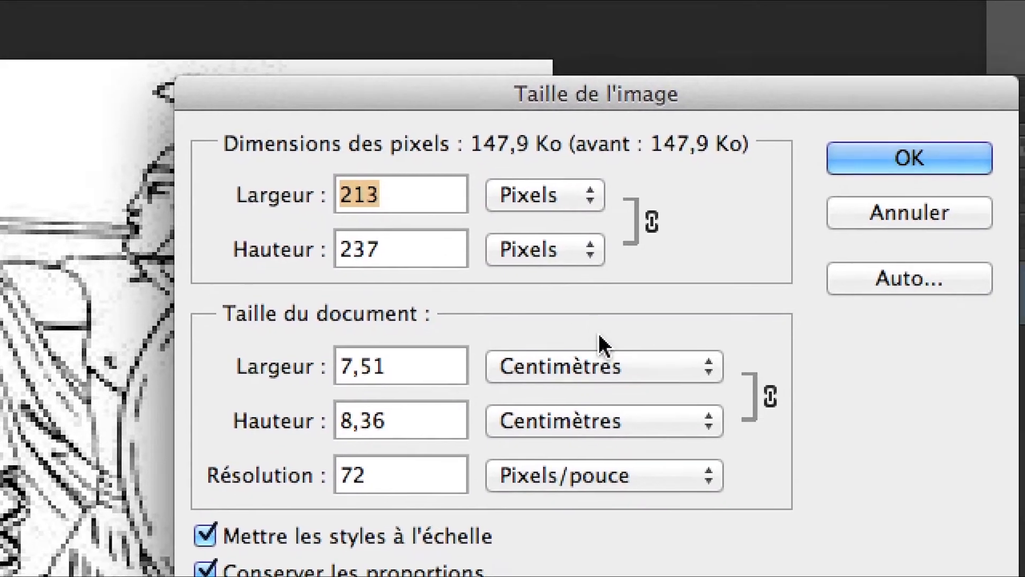
- Switch the document and pixel dimensions to percent and enlarge the drawing to 400 % in width and height
left_click(637, 451)
left_click(599, 303)
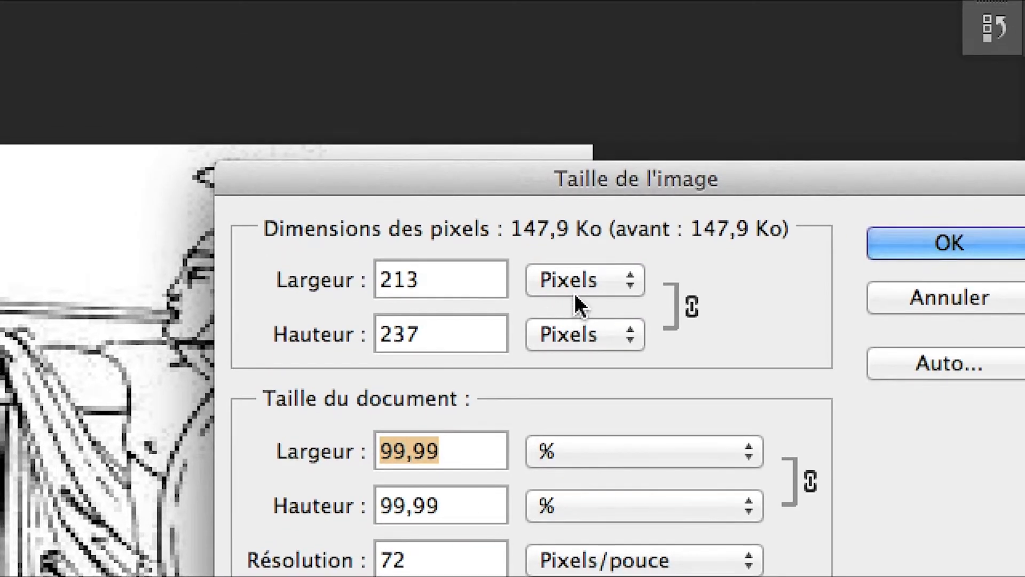
left_click(539, 184)
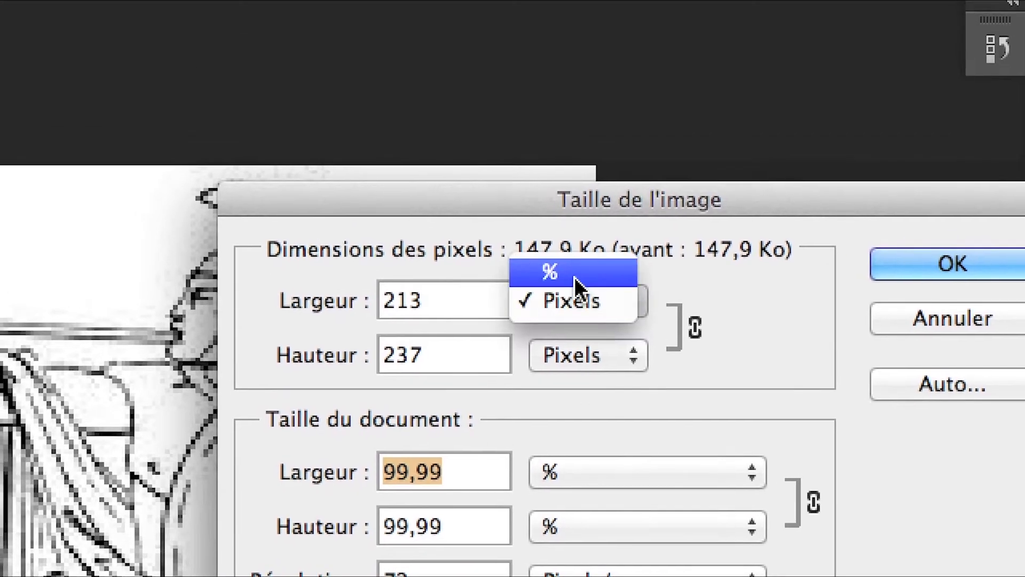
left_click(577, 286)
left_click(461, 301)
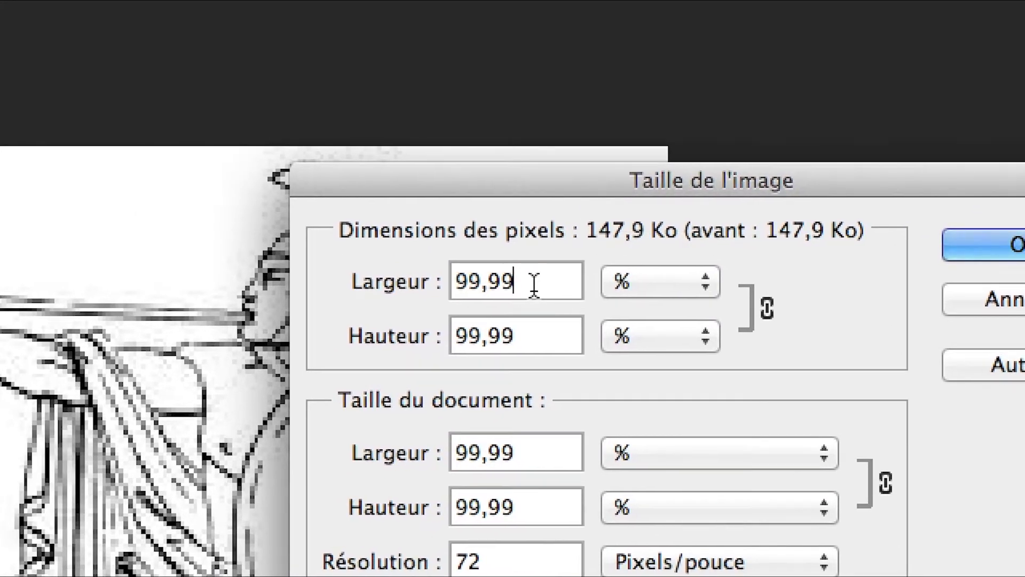
left_click_drag(534, 286, 459, 279)
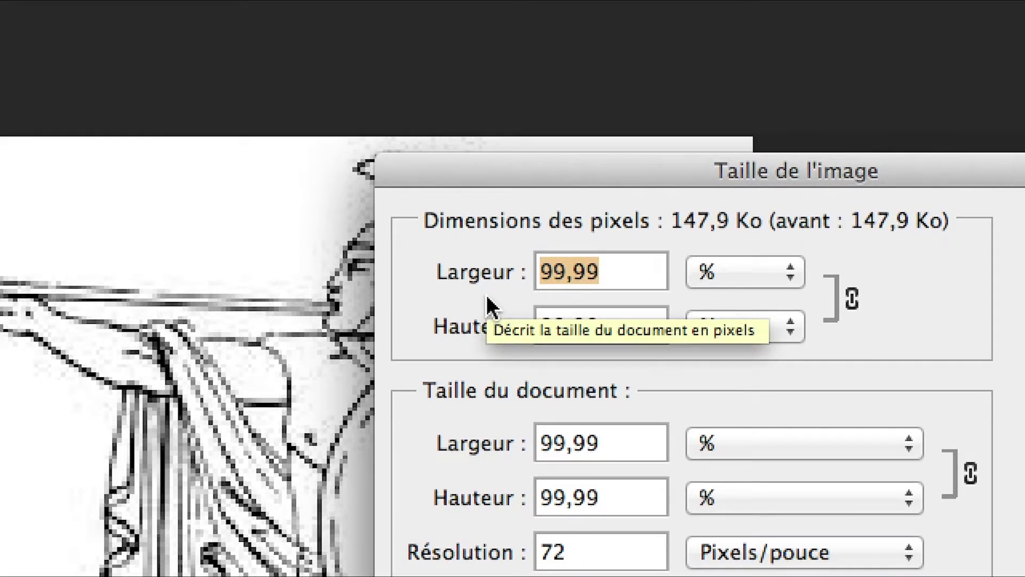
type("400")
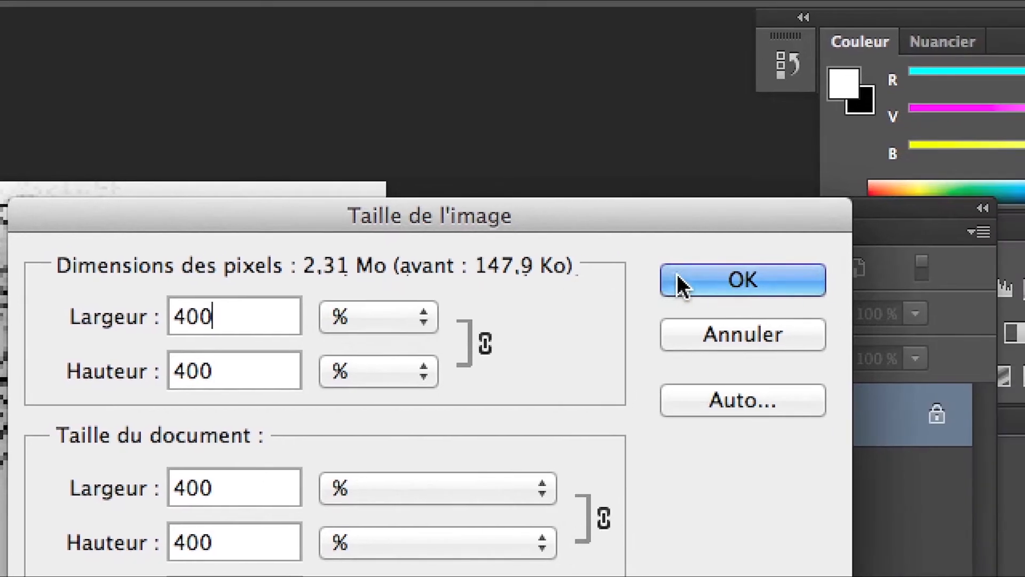
left_click(803, 276)
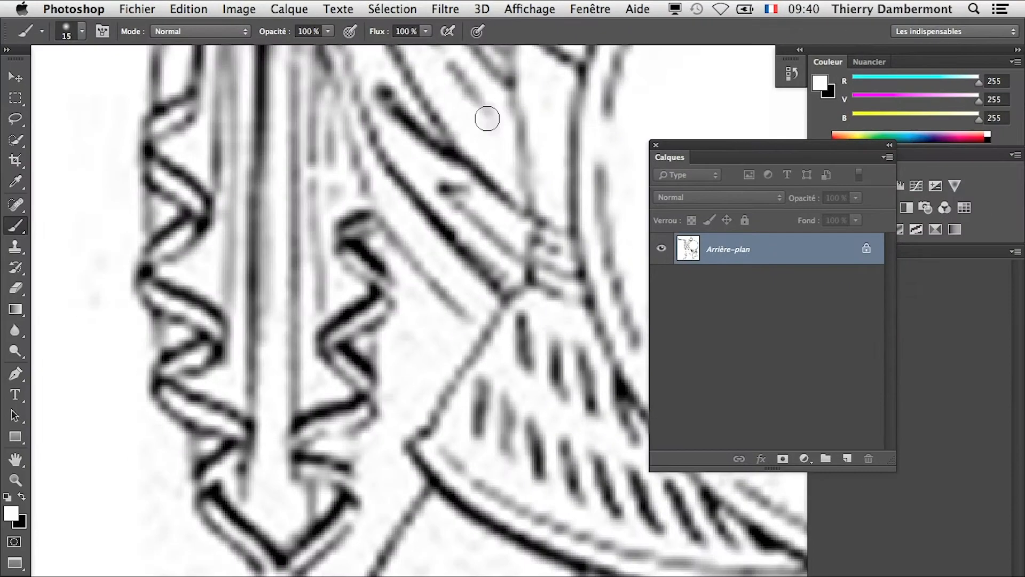
- Examine the enlarged drawing's lines around the drapery, face and helmet, comparing them with the Illustrator trace
scroll(488, 127, "down", 3)
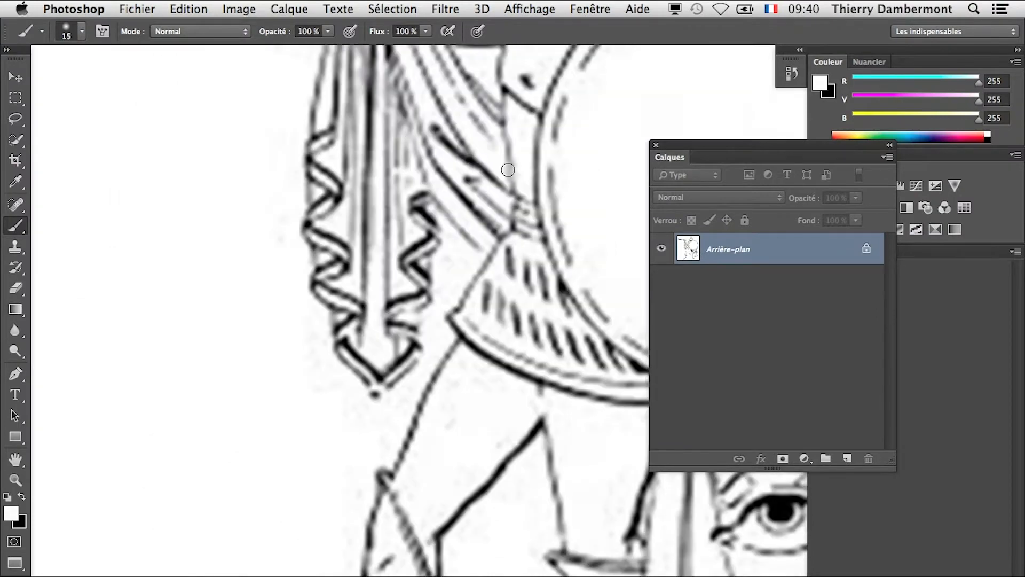
left_click_drag(508, 170, 396, 455)
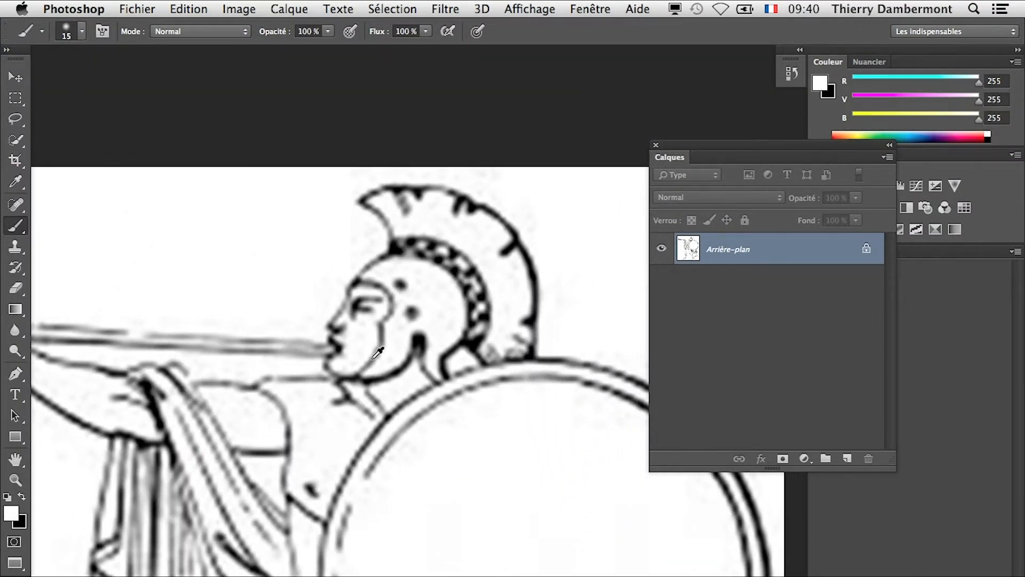
scroll(373, 358, "up", 2)
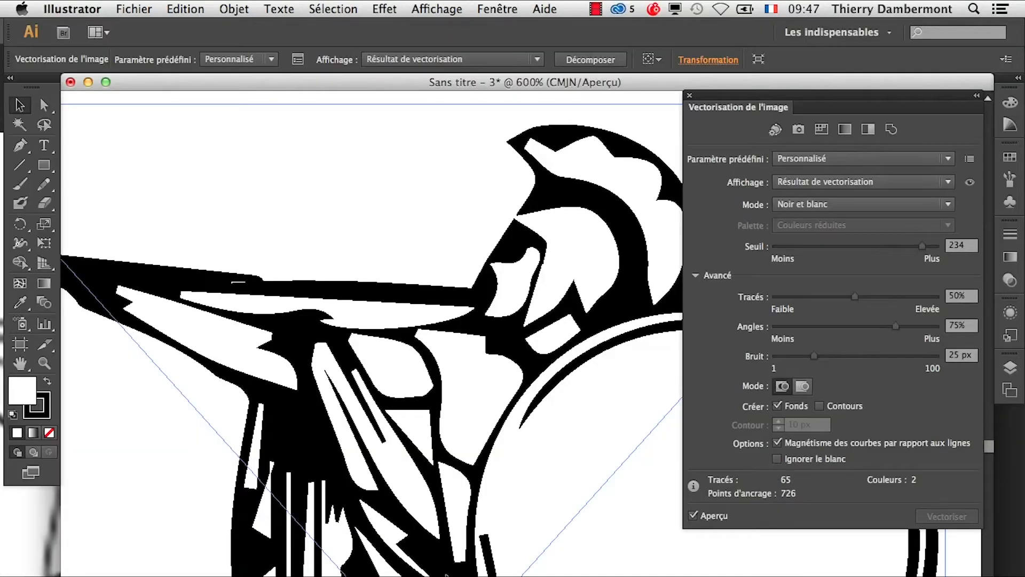
key("super+Tab")
left_click(516, 422)
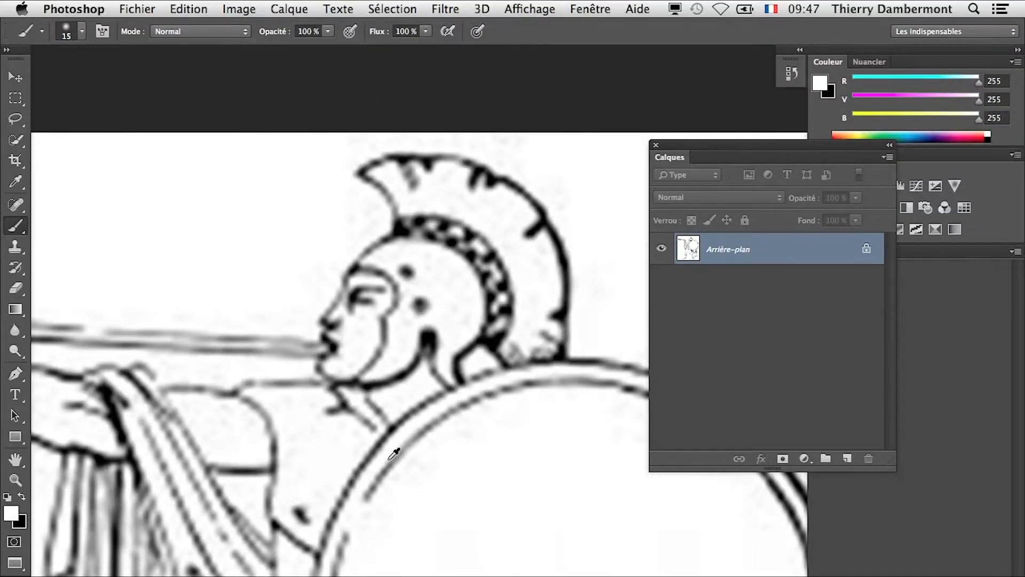
scroll(395, 457, "down", 3)
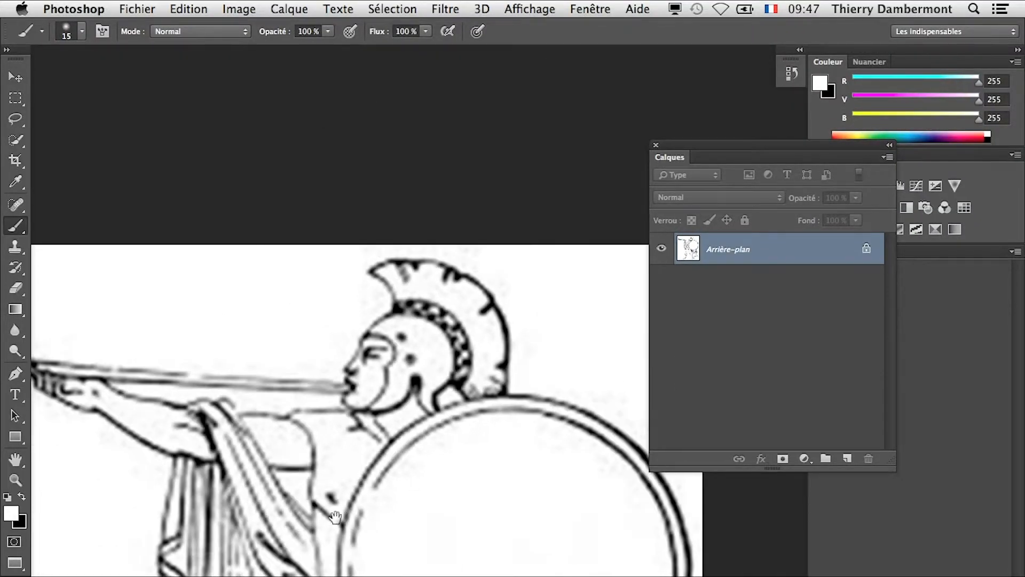
left_click_drag(335, 517, 385, 398)
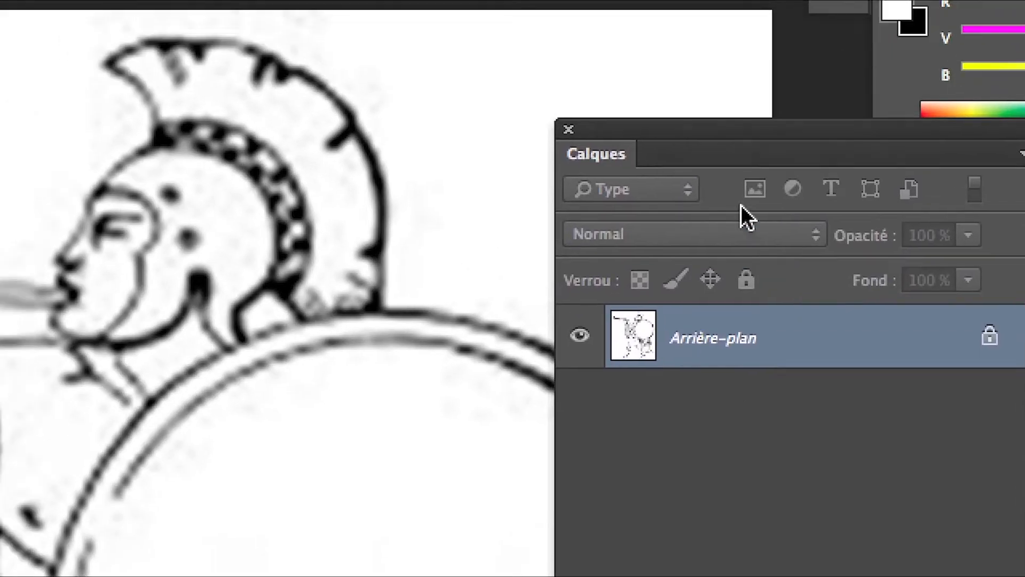
- Convert the Arrière-plan layer into a smart object (objet dynamique) and keep the layer list clear of the helmet
left_click_drag(710, 130, 378, 89)
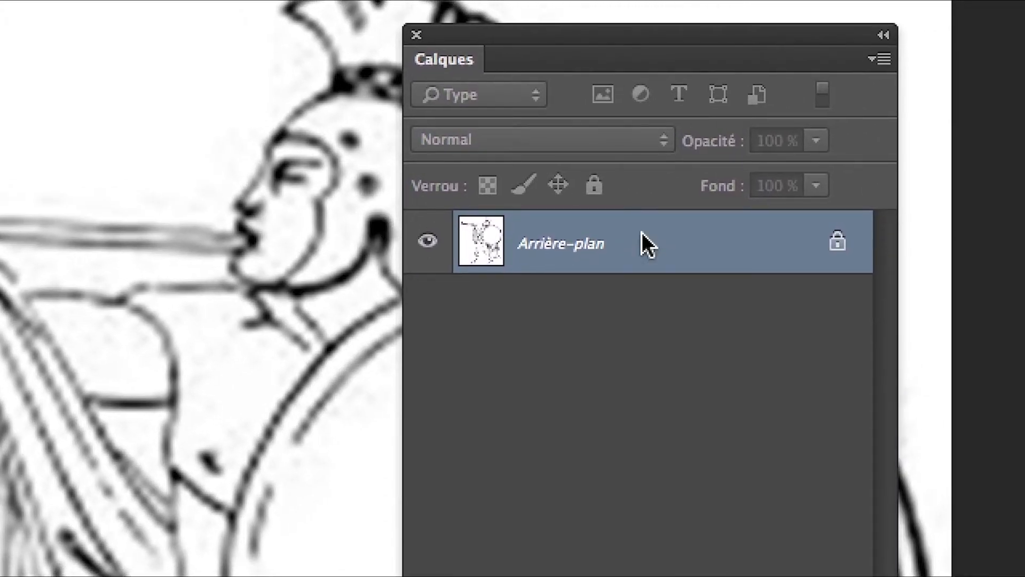
right_click(642, 232)
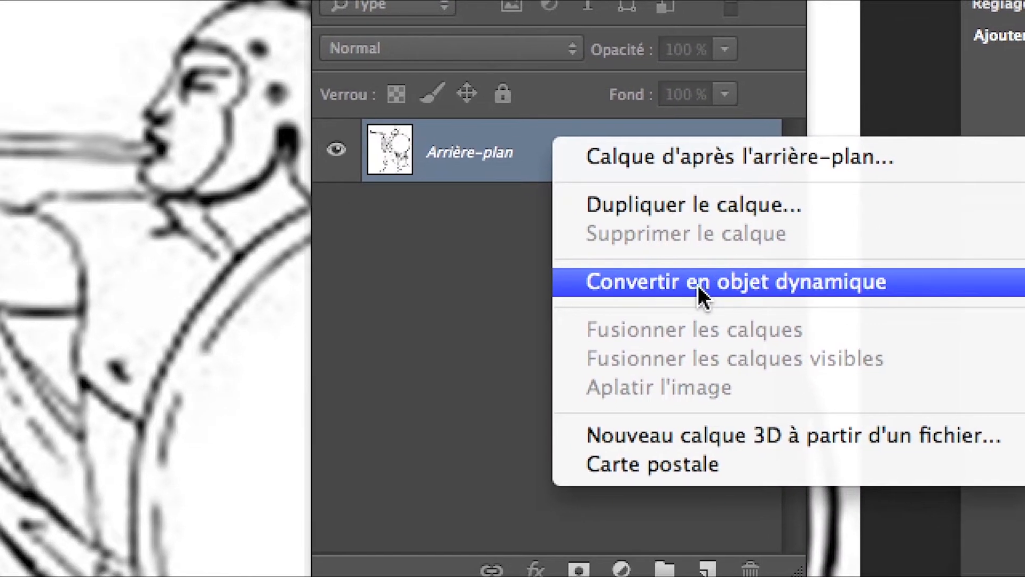
left_click(692, 287)
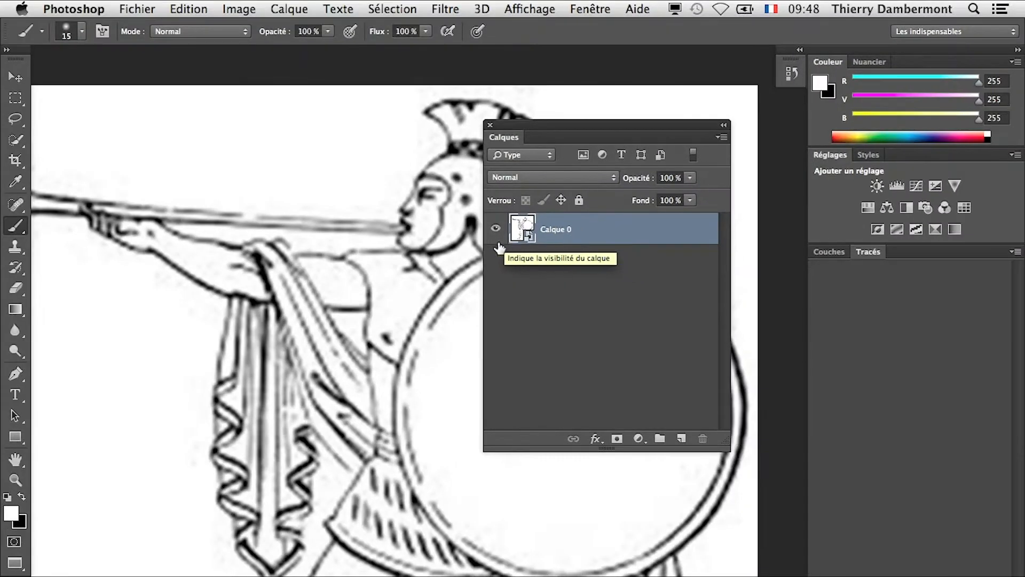
left_click_drag(517, 131, 667, 127)
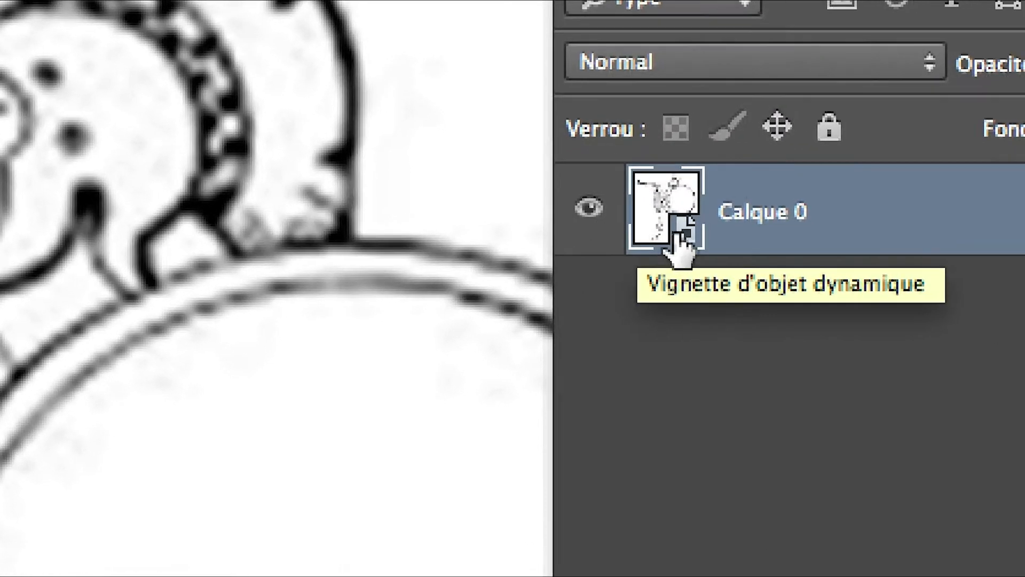
left_click_drag(672, 255, 678, 238)
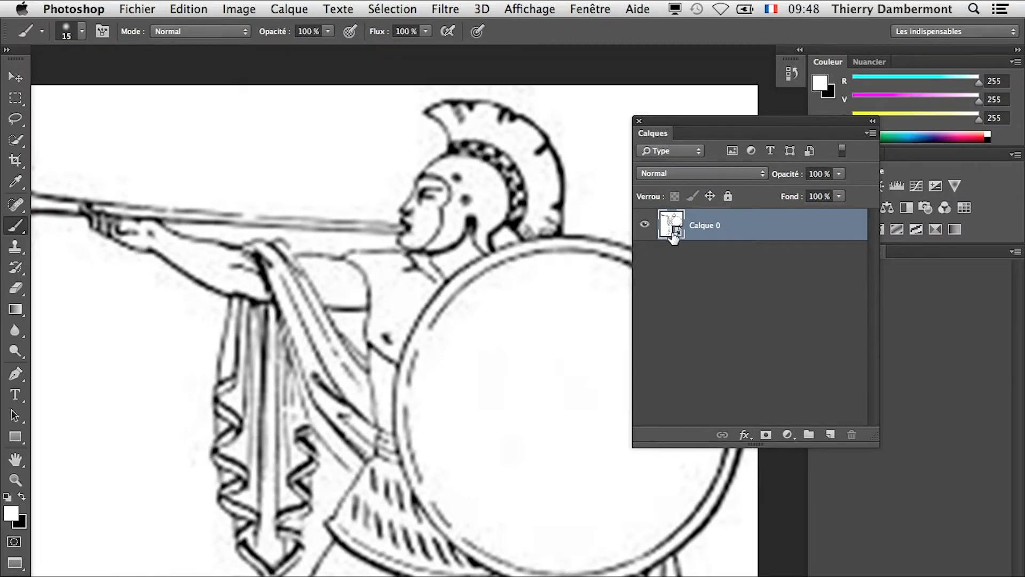
- Start the Accentuation filter on the smart object layer with its preview beside the warrior and set the Seuil to 0
left_click(444, 9)
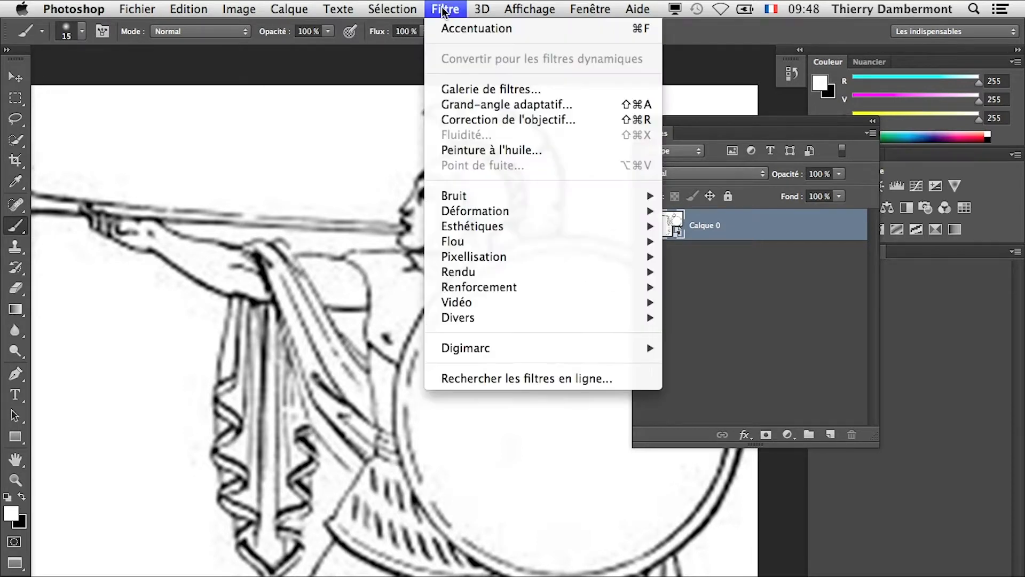
mouse_move(502, 287)
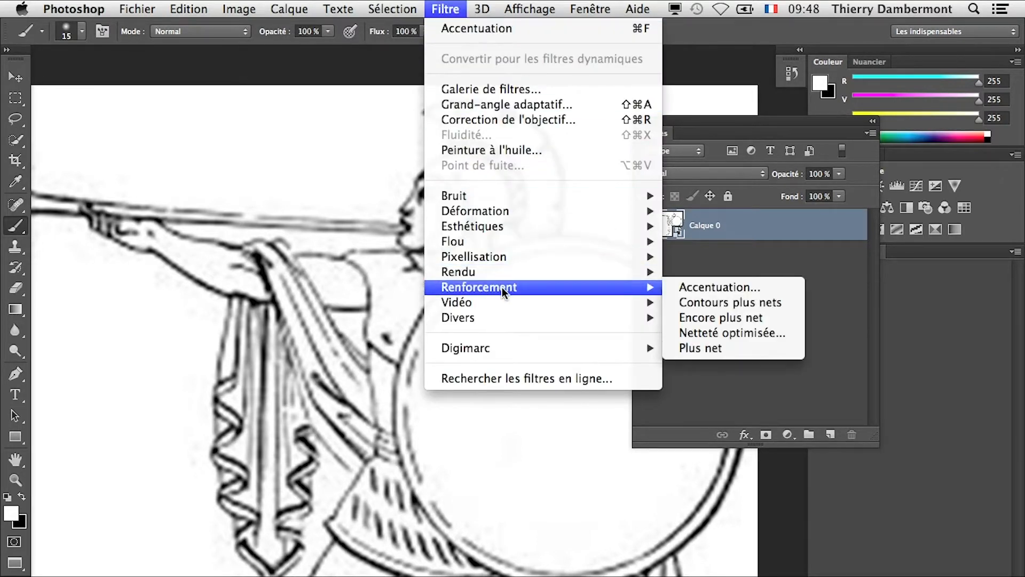
left_click(763, 286)
left_click_drag(738, 213, 575, 272)
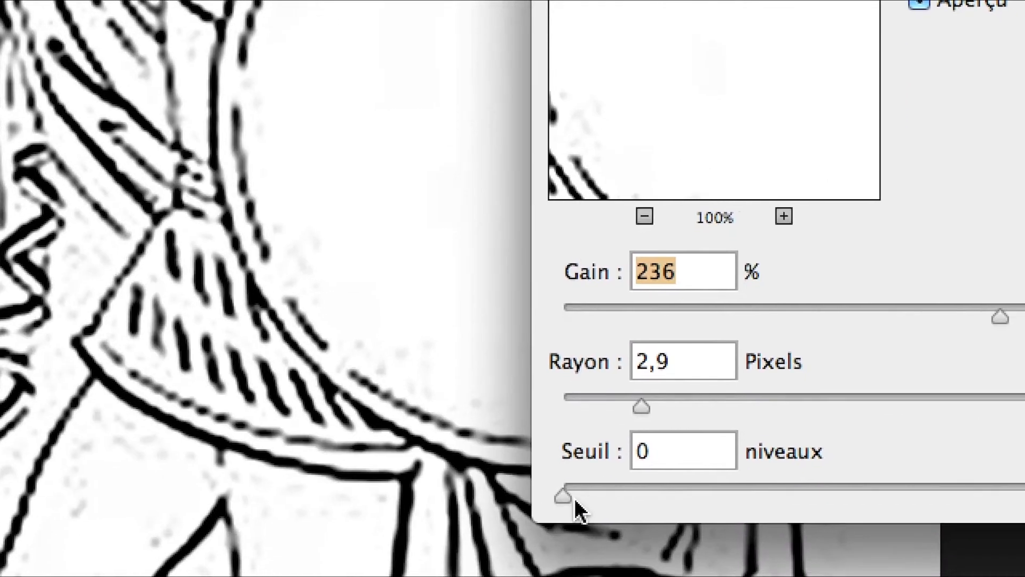
left_click_drag(574, 498, 560, 498)
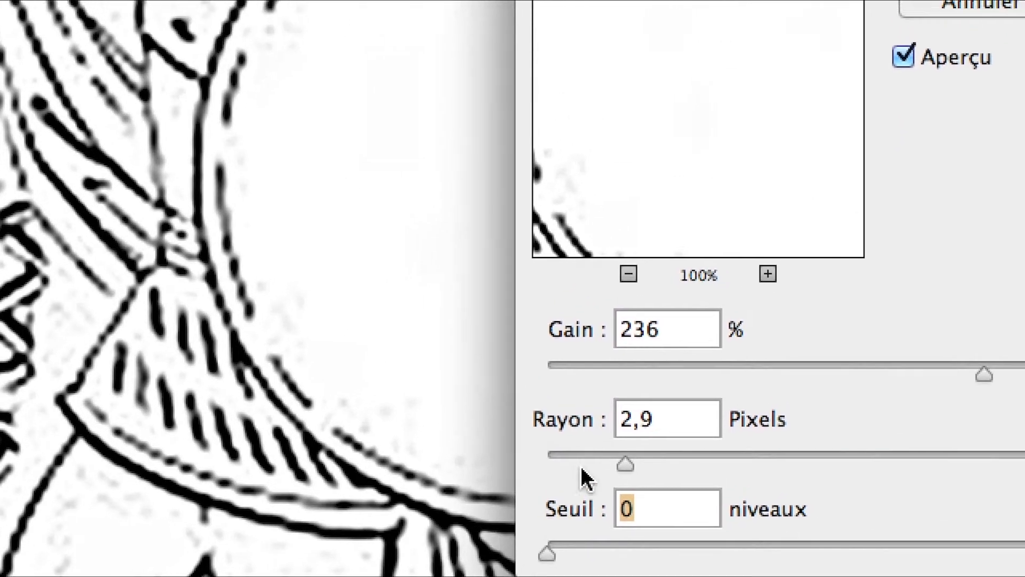
- Set the Accentuation filter to a Gain of 247 % and a Rayon of 1,3 pixels, and apply it to Calque 0
left_click(618, 406)
key("alt")
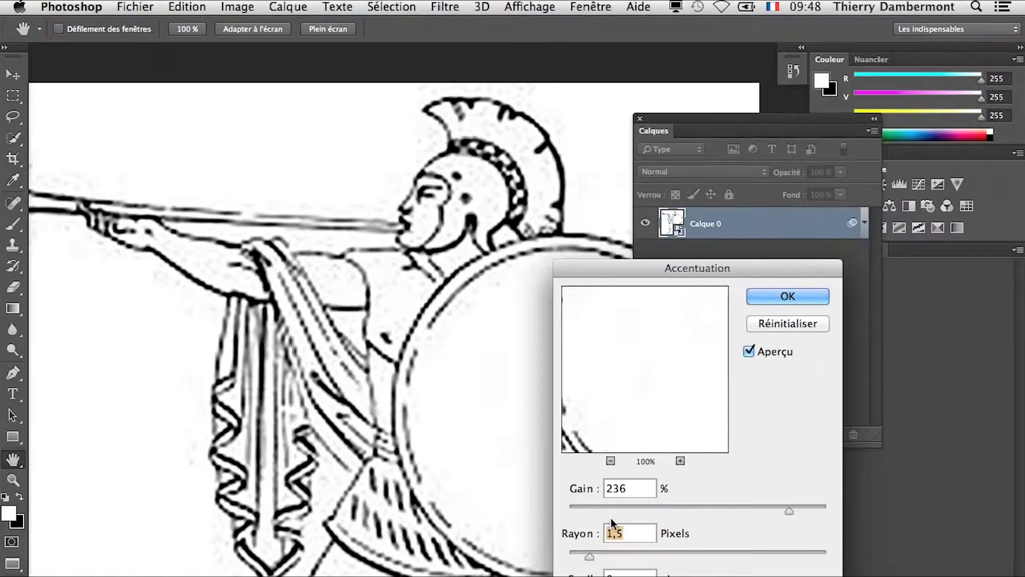
left_click(752, 414)
mouse_move(687, 505)
left_mouse_down()
mouse_move(789, 508)
mouse_move(773, 517)
left_mouse_up()
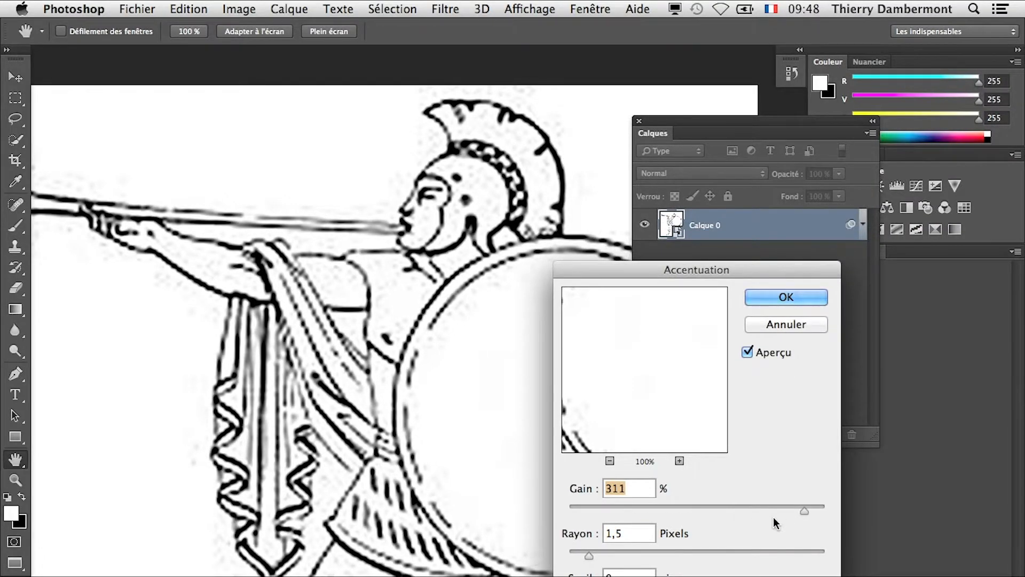
left_click(627, 550)
left_click_drag(627, 551, 589, 558)
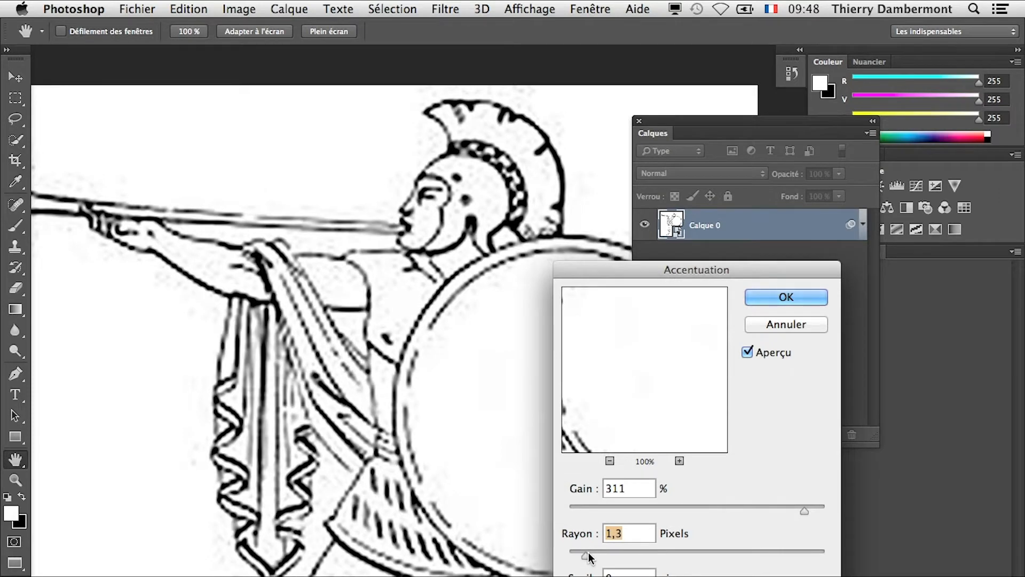
mouse_move(801, 507)
left_mouse_down()
mouse_move(722, 510)
mouse_move(831, 510)
mouse_move(788, 505)
left_mouse_up()
left_click(787, 297)
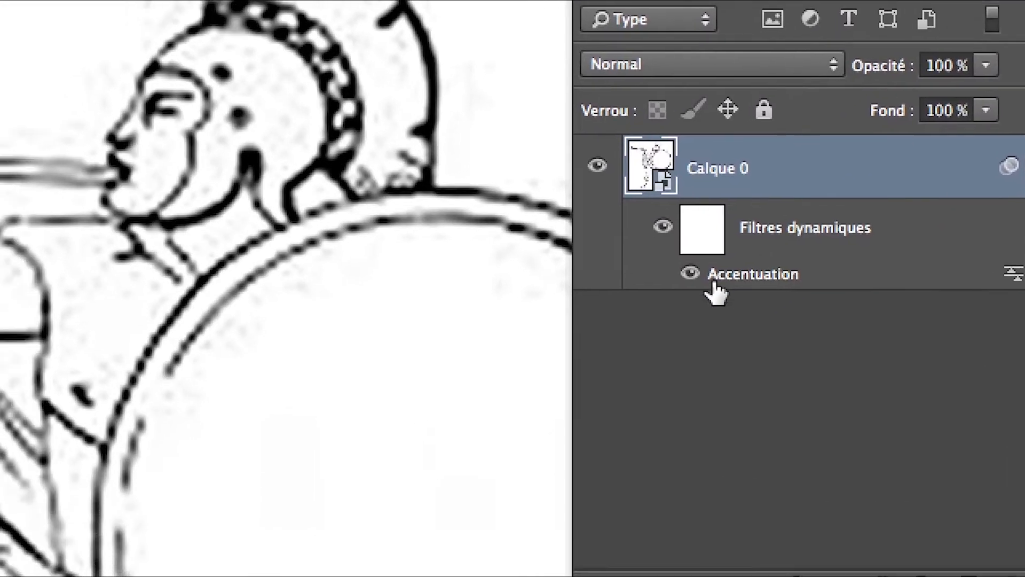
- Compare the warrior drawing with and without the Accentuation smart filter, leaving the filter visible
left_click(690, 275)
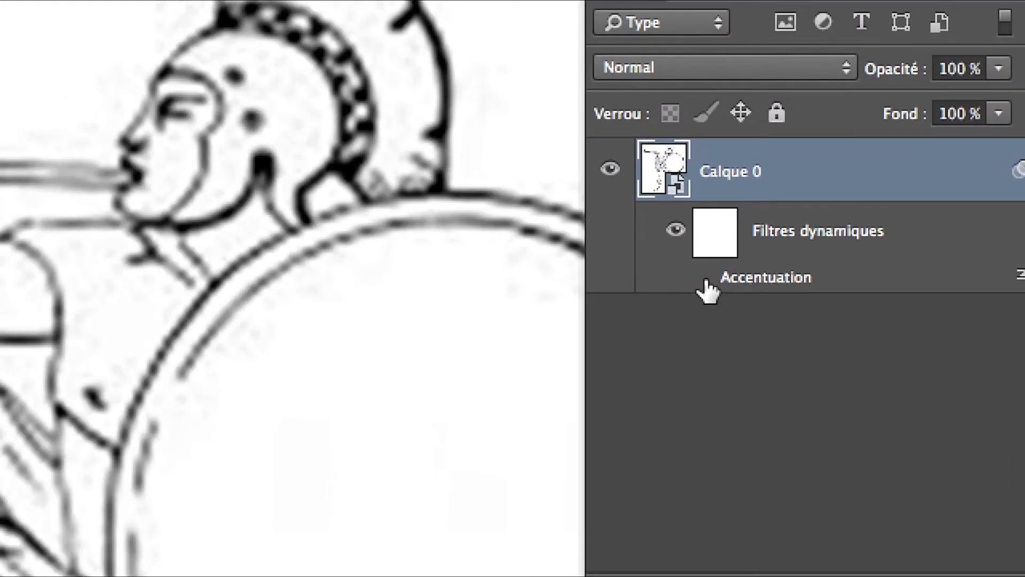
left_click(690, 275)
left_click(706, 280)
left_click(706, 280)
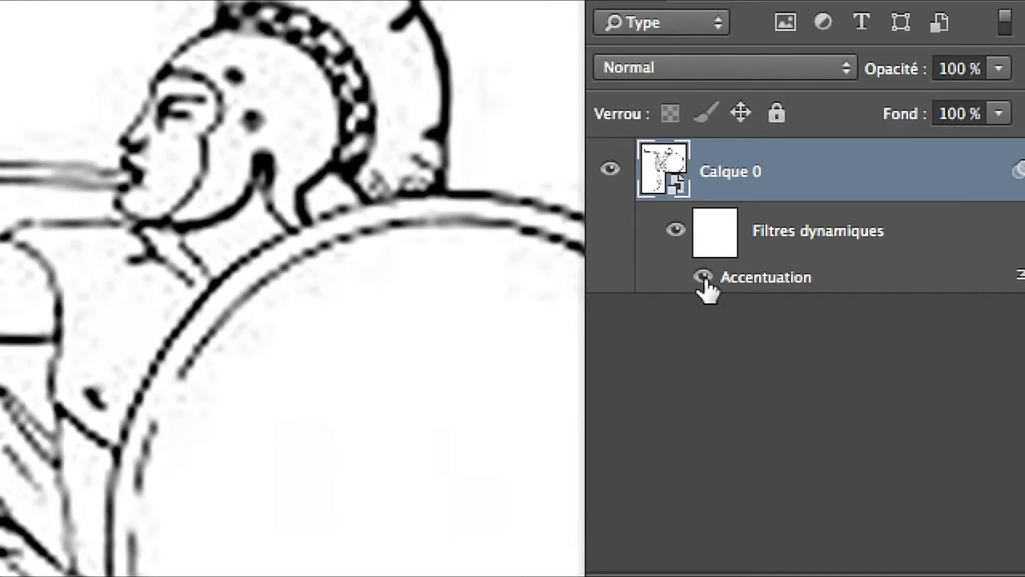
left_click(706, 280)
left_click(704, 277)
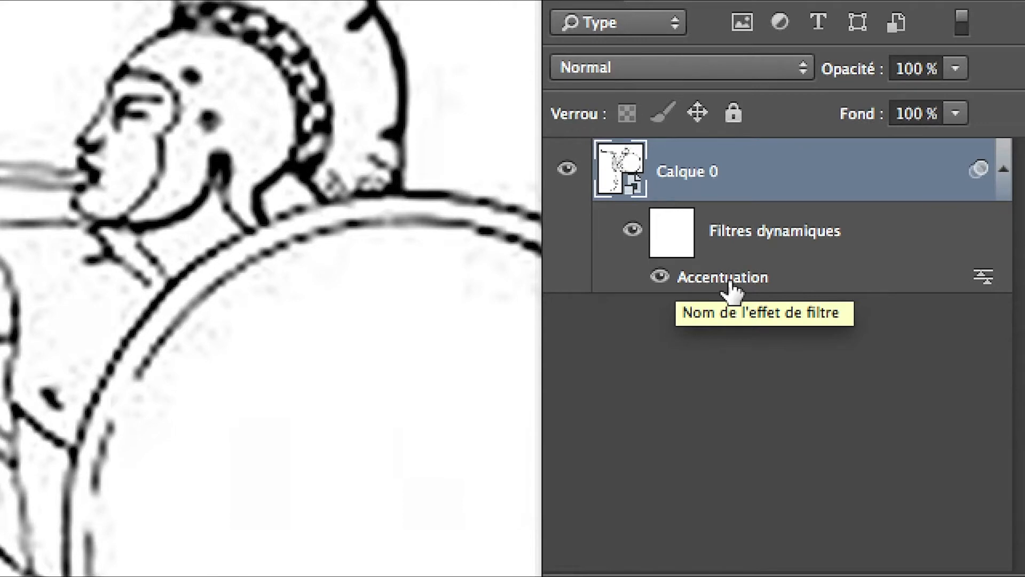
- Reopen the settings of the Accentuation smart filter to review them, accept them as they are and deselect the layer
double_click(731, 279)
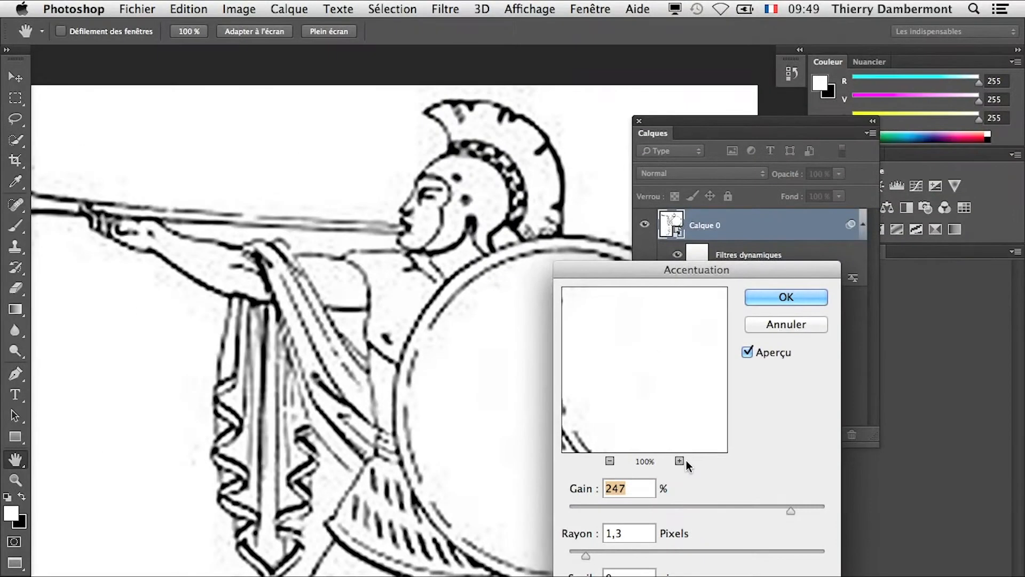
left_click(773, 297)
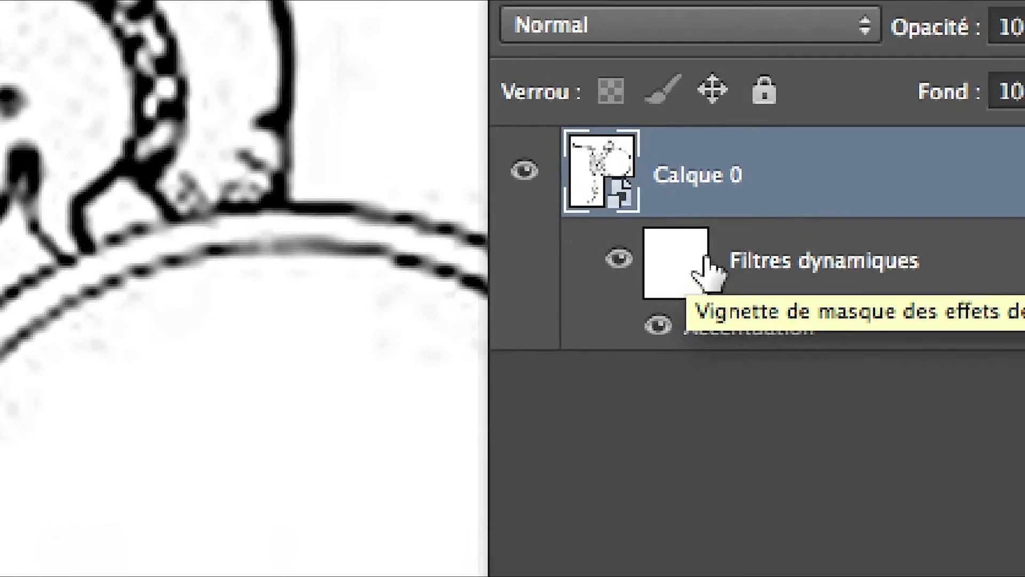
left_click(740, 461)
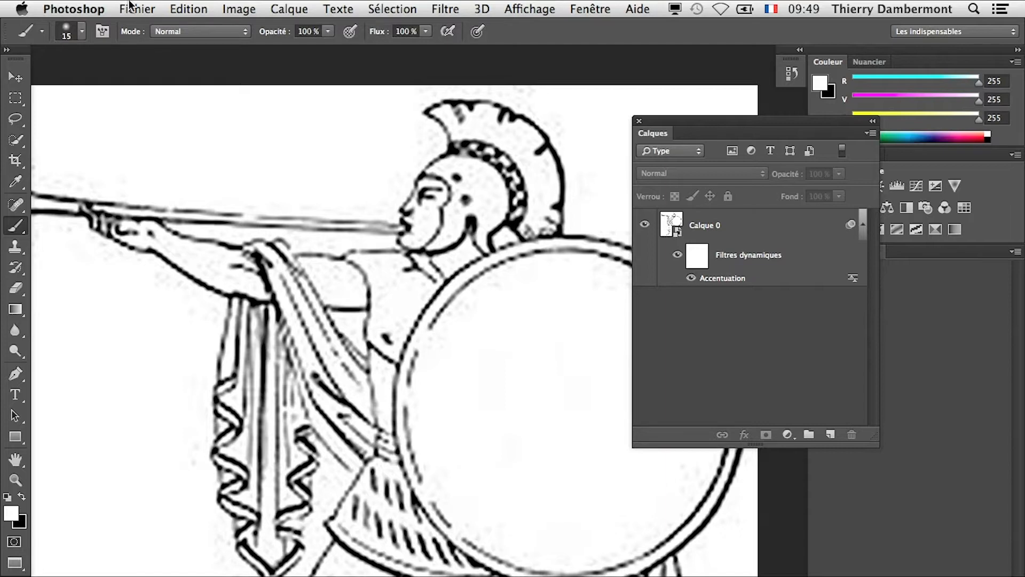
- Switch to Finder to view the original JPG in the vendredi 4 octobre 2013 folder, and return to Photoshop
key("super+Tab")
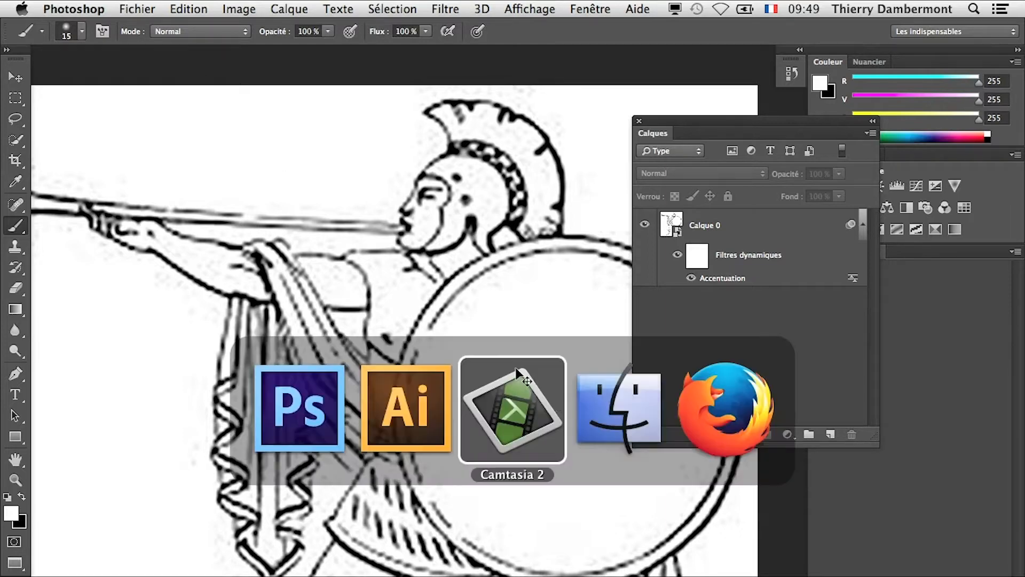
left_click(644, 411)
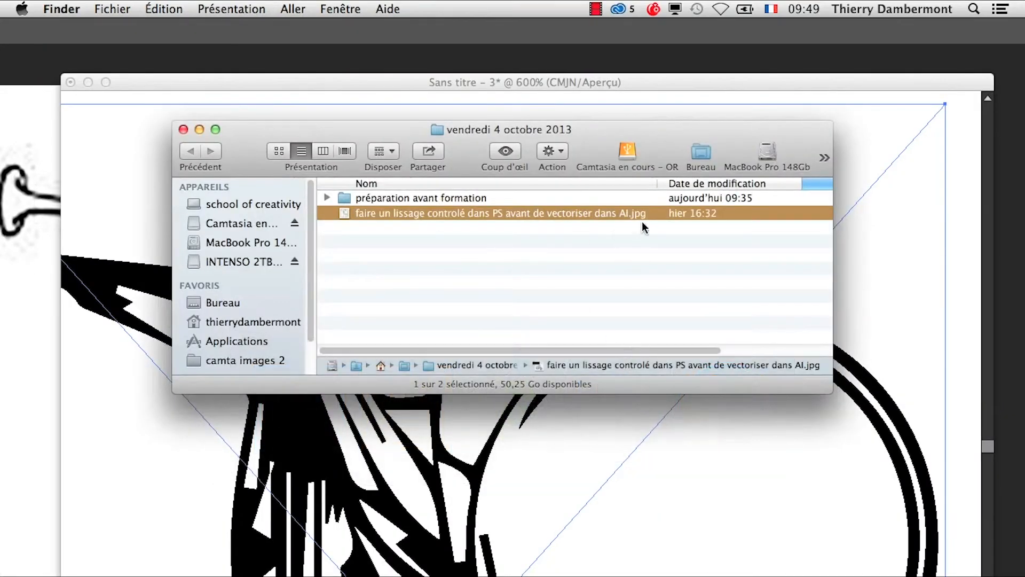
key("alt+super+8")
key("super+Tab")
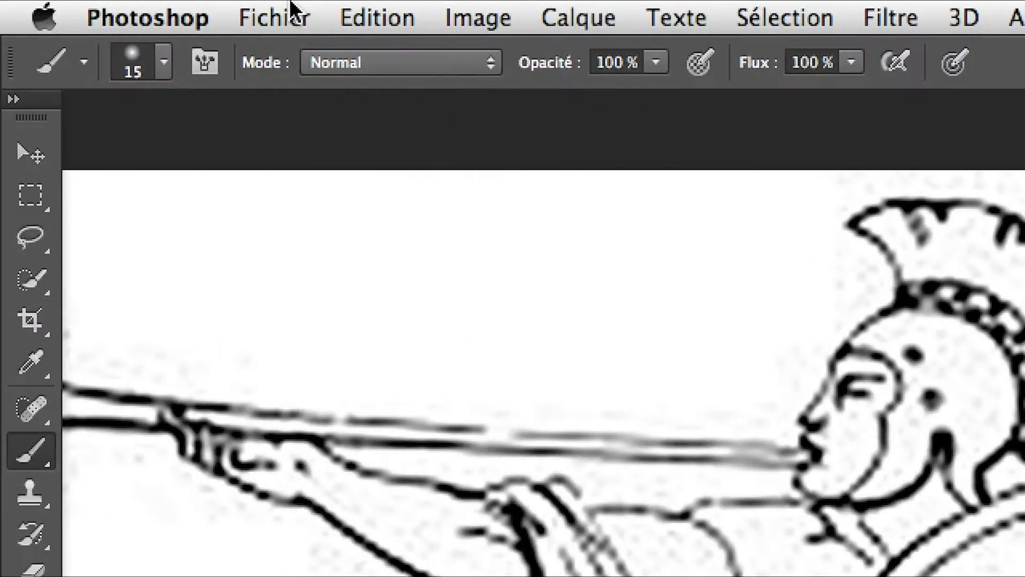
- Save the document as grec 400pc.psd in Photoshop format with its layers in the vendredi 4 octobre 2013 folder
left_click(289, 12)
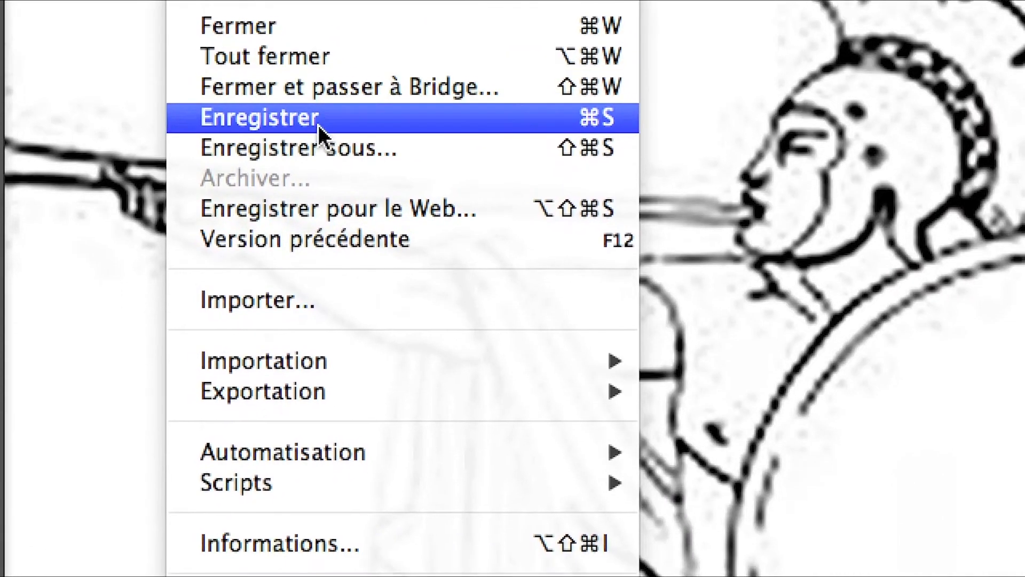
left_click(323, 151)
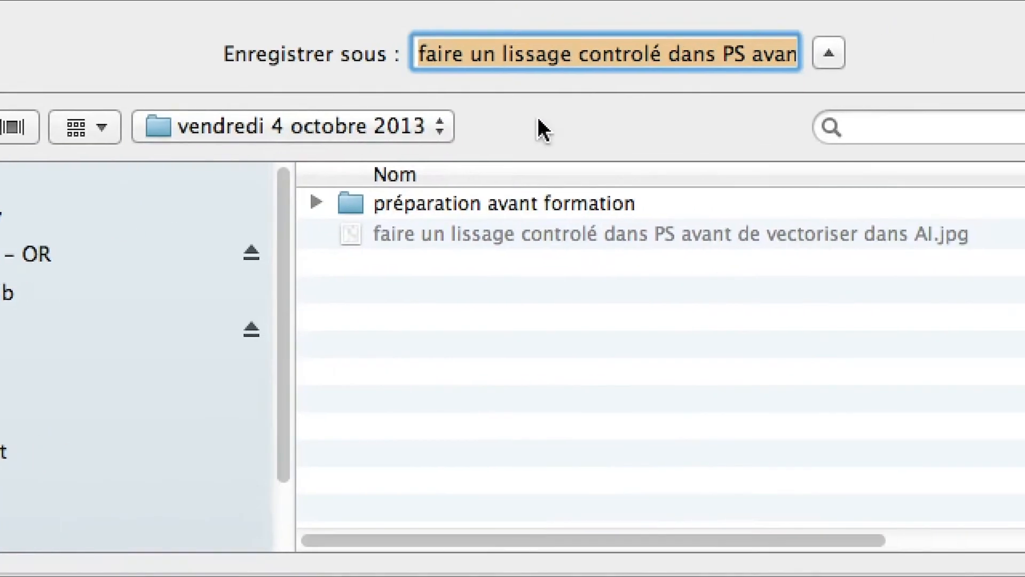
left_click(775, 55)
left_click_drag(770, 55, 707, 2)
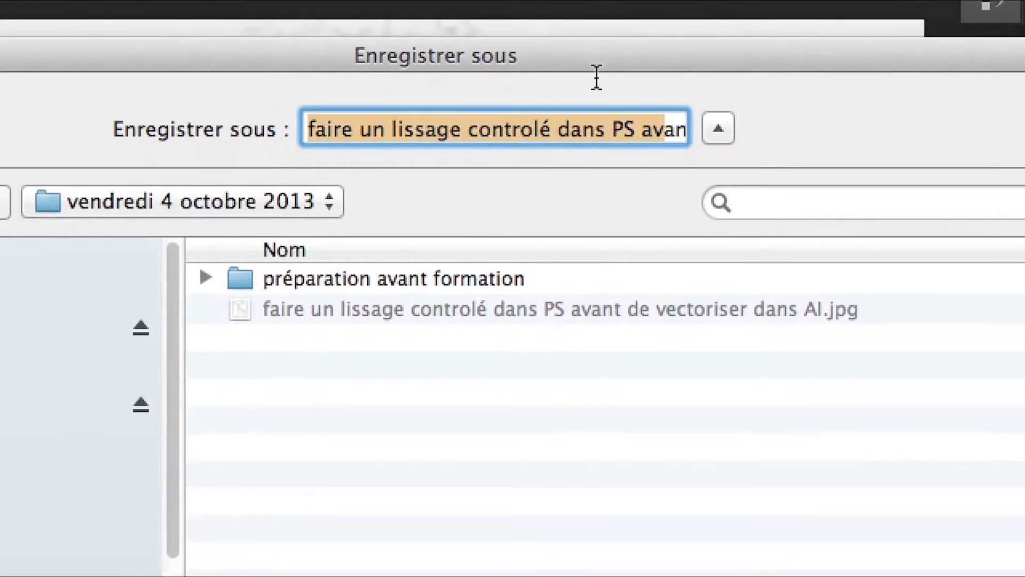
key("BackSpace")
left_click_drag(552, 128, 506, 87)
key("BackSpace")
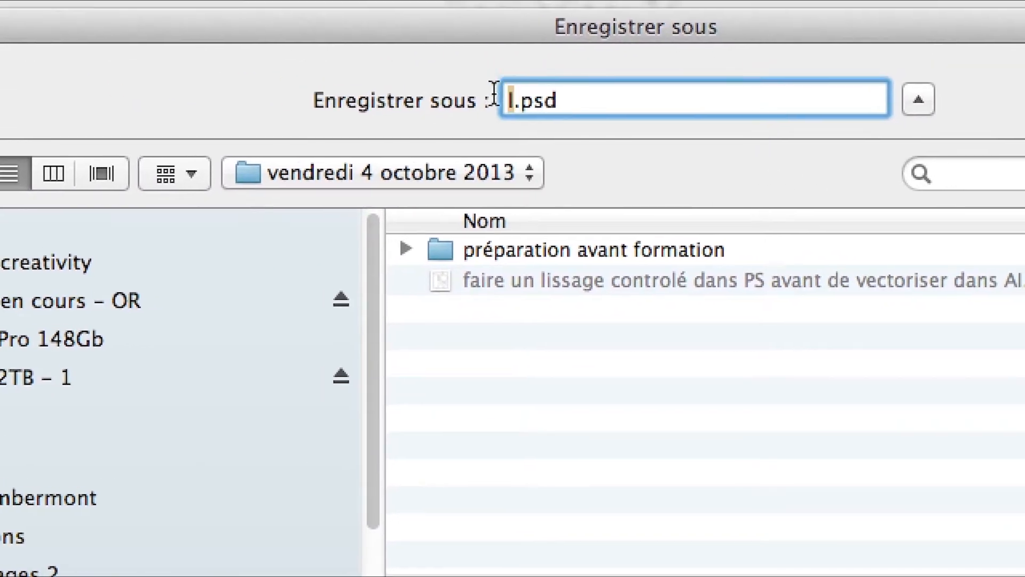
type("greg")
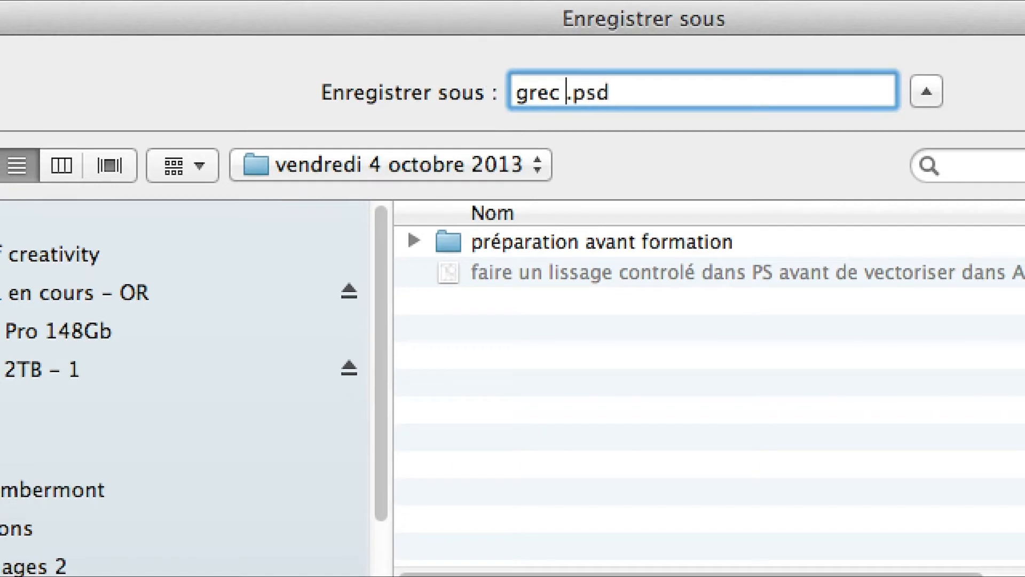
type(" 400pc")
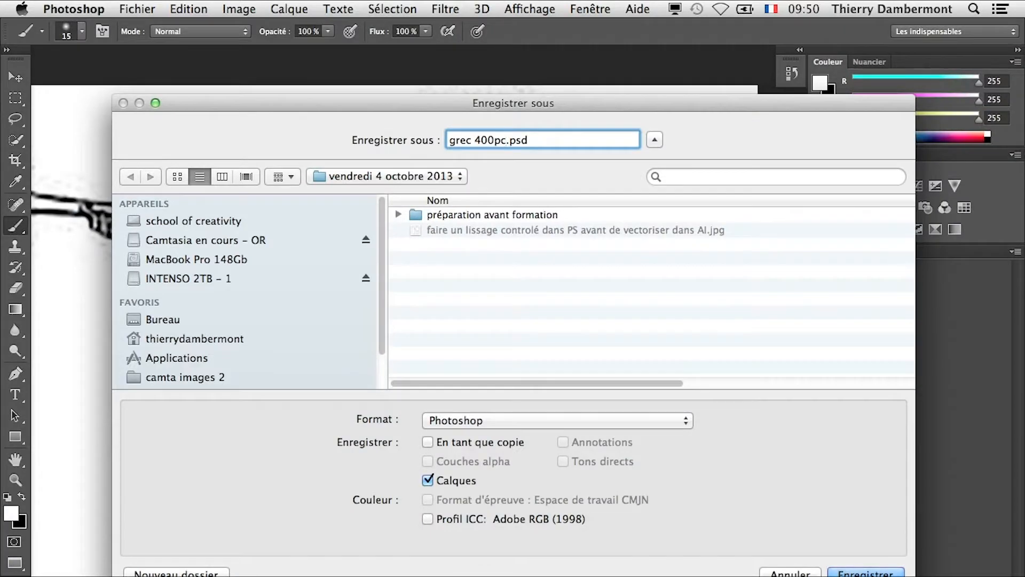
key("Return")
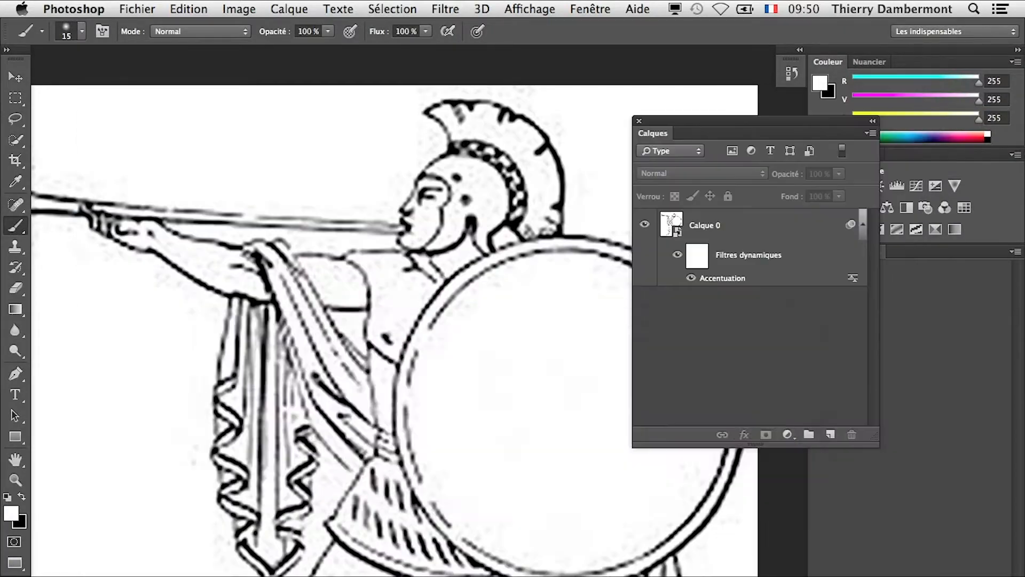
key("Return")
- Switch to Illustrator, move the traced warrior to the upper-left corner of the artboard and deselect it
key("super+Tab")
left_click(516, 439)
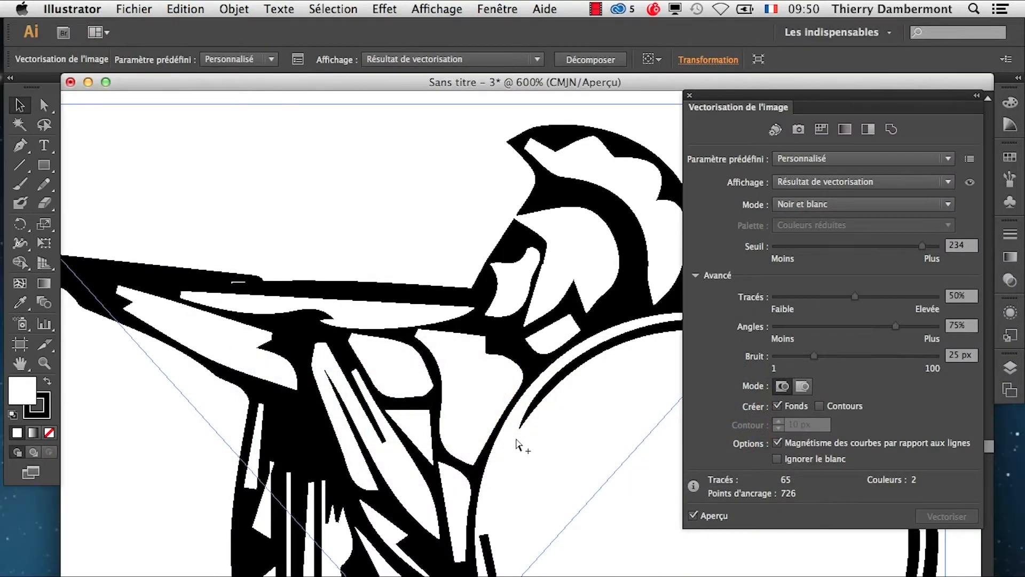
key("super+minus")
key("super+minus")
key("super+minus")
key("super+minus")
key("super+minus")
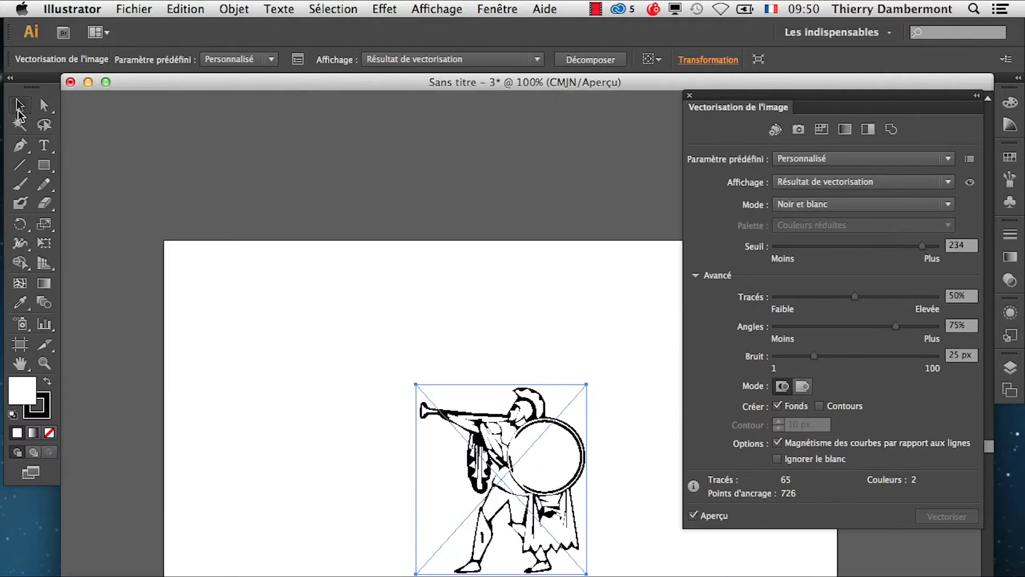
mouse_move(458, 411)
left_mouse_down()
mouse_move(438, 336)
mouse_move(223, 288)
mouse_move(233, 293)
left_mouse_up()
scroll(297, 343, "up", 3)
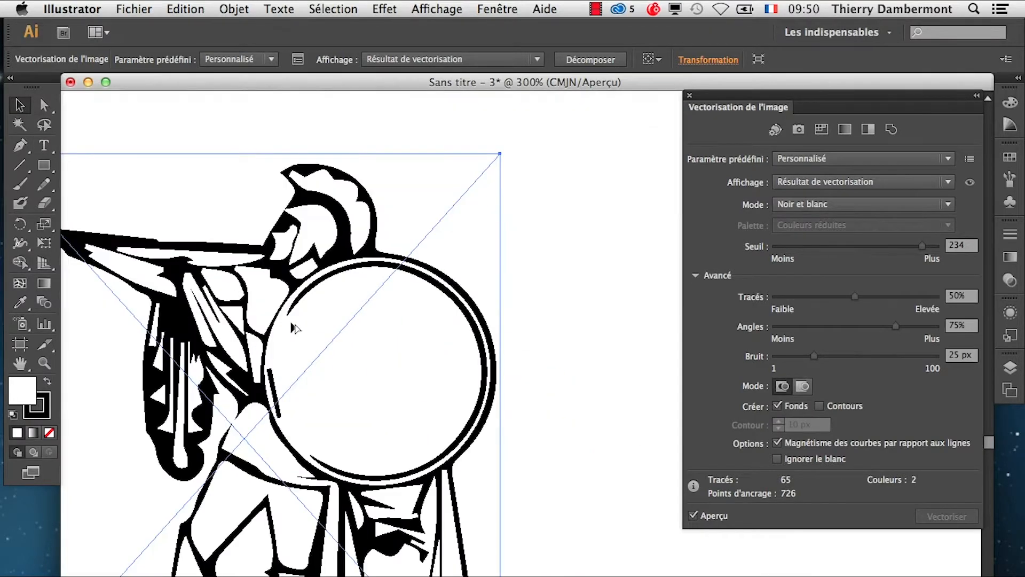
scroll(292, 325, "down", 3)
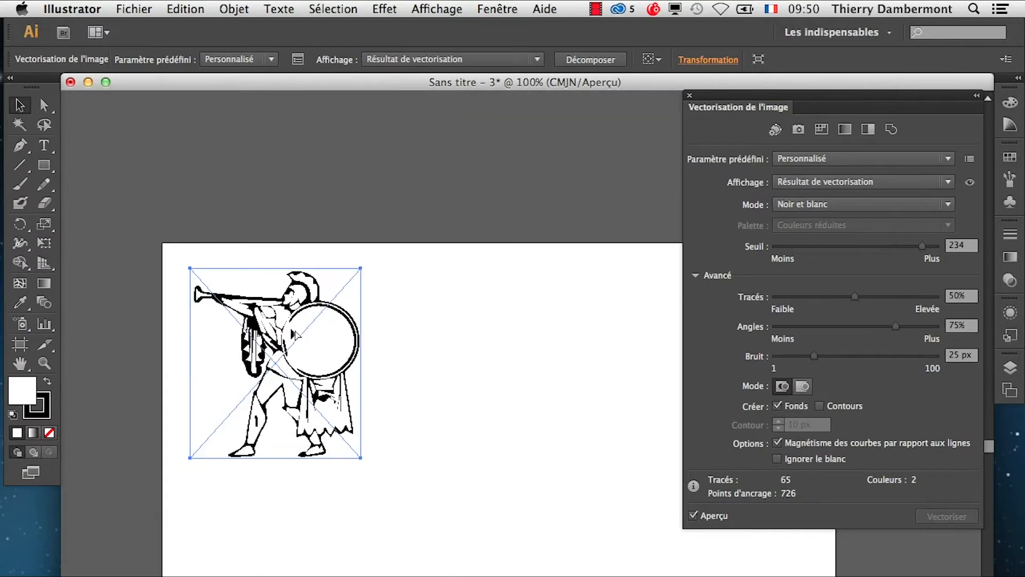
left_click_drag(503, 534, 405, 575)
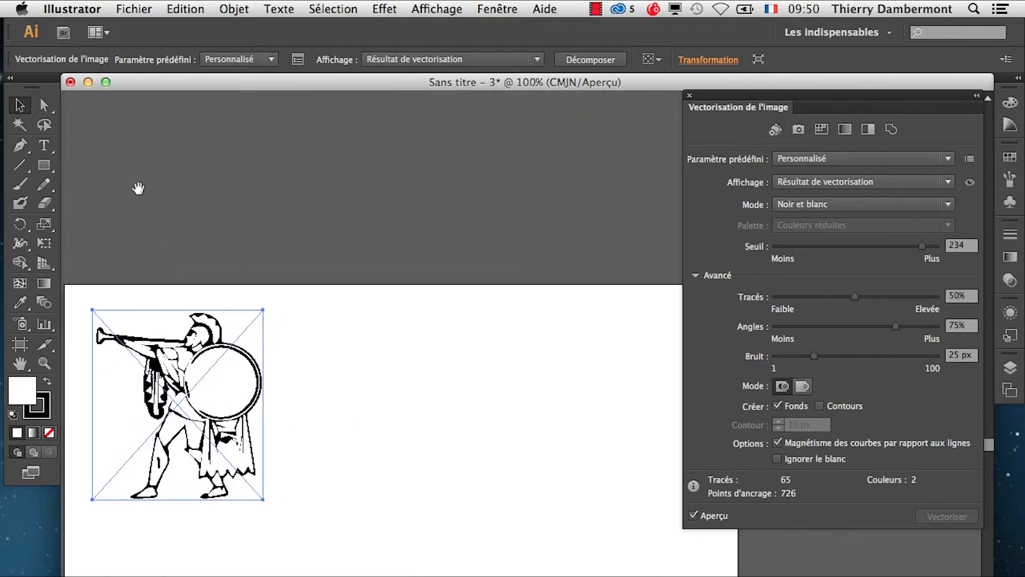
left_click(277, 187)
- Place grec 400pc.psd in the document and move the Vectorisation de l'image settings clear of the drawing
left_click(134, 8)
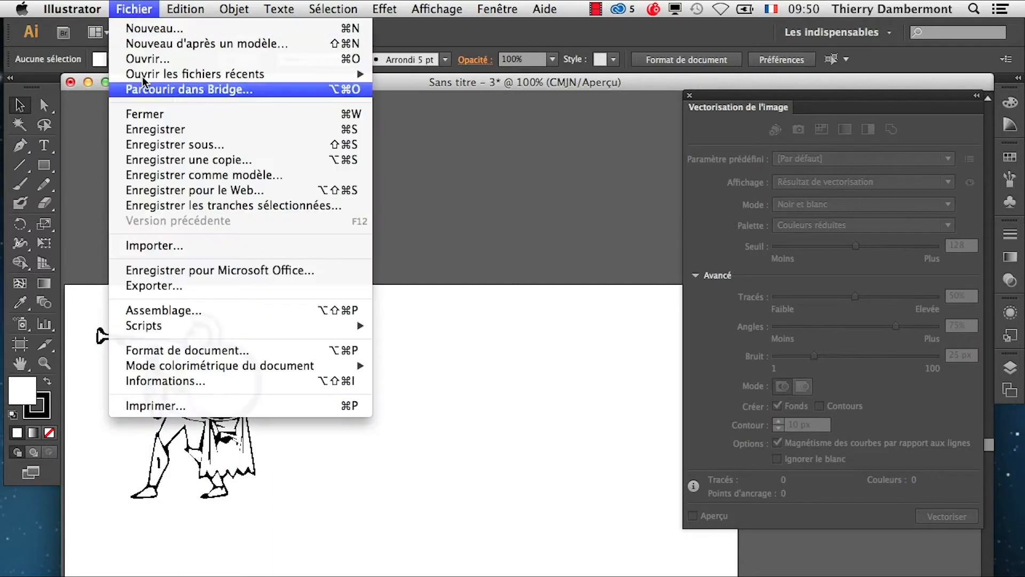
left_click(193, 249)
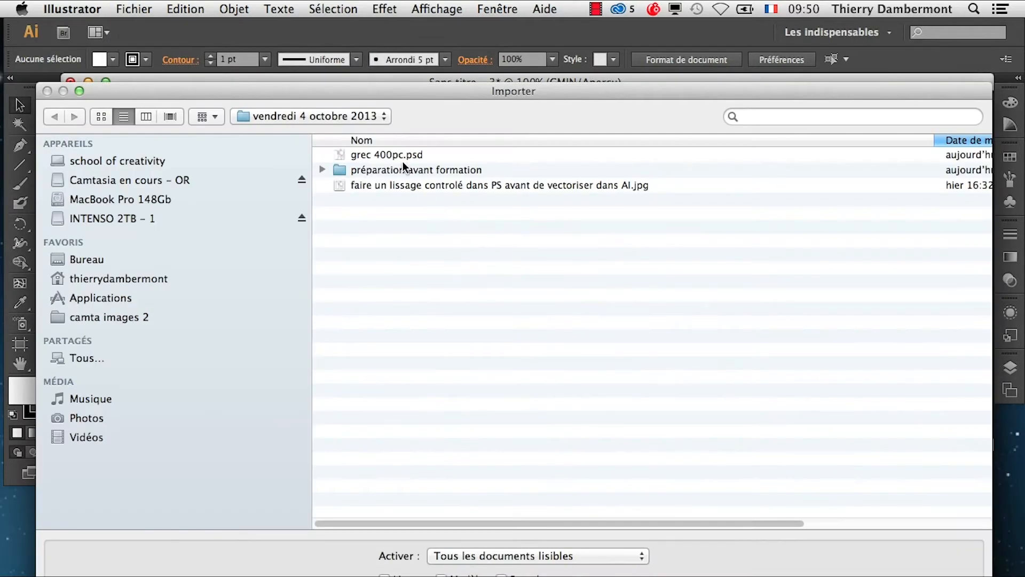
left_click(403, 158)
key("Return")
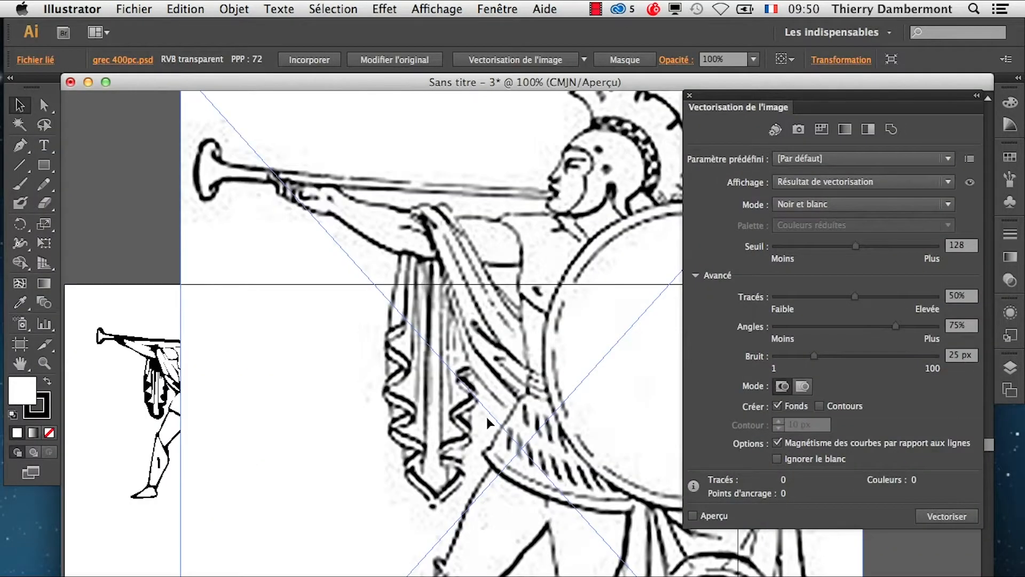
scroll(518, 448, "down", 1)
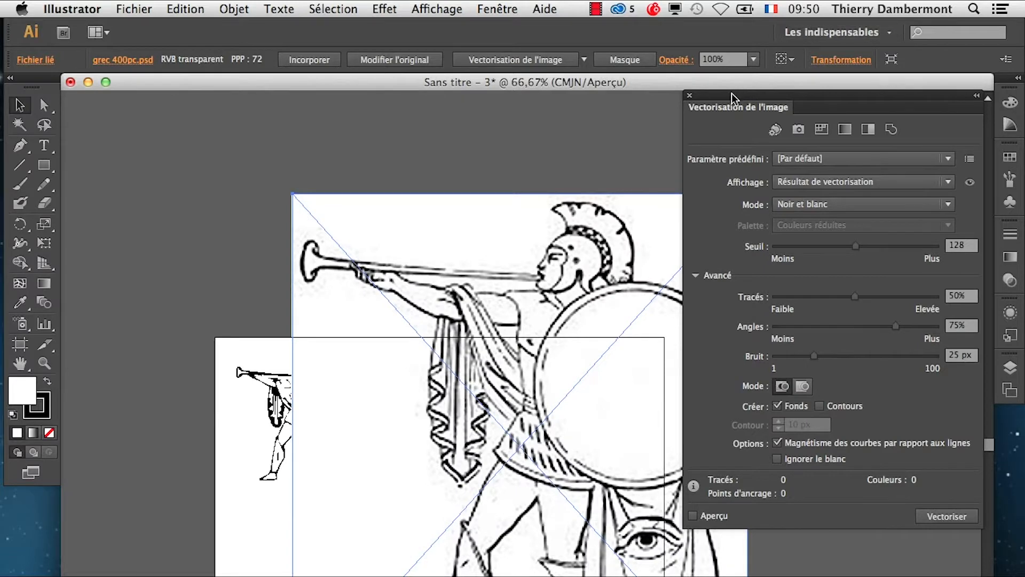
left_click_drag(732, 98, 852, 106)
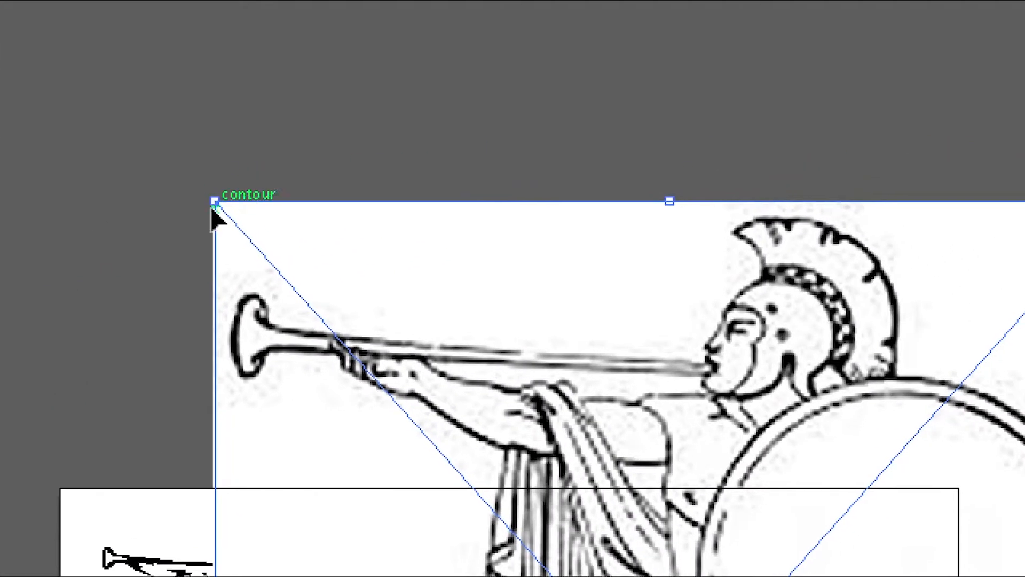
- Scale the placed warrior image down and position it on the artboard to the right of the traced warrior
left_click_drag(214, 202, 860, 576)
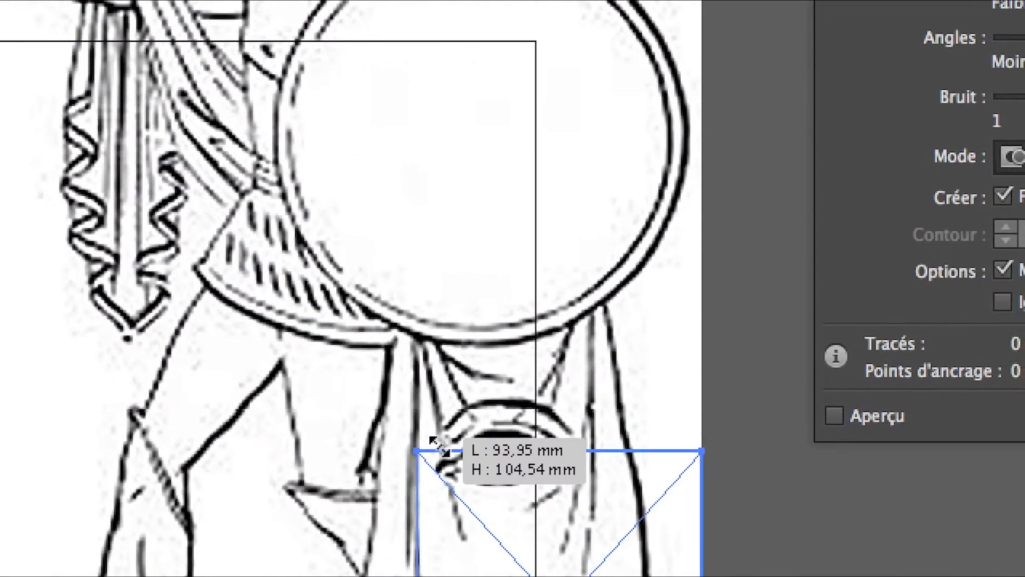
left_click_drag(439, 446, 382, 410)
left_click_drag(527, 504, 318, 382)
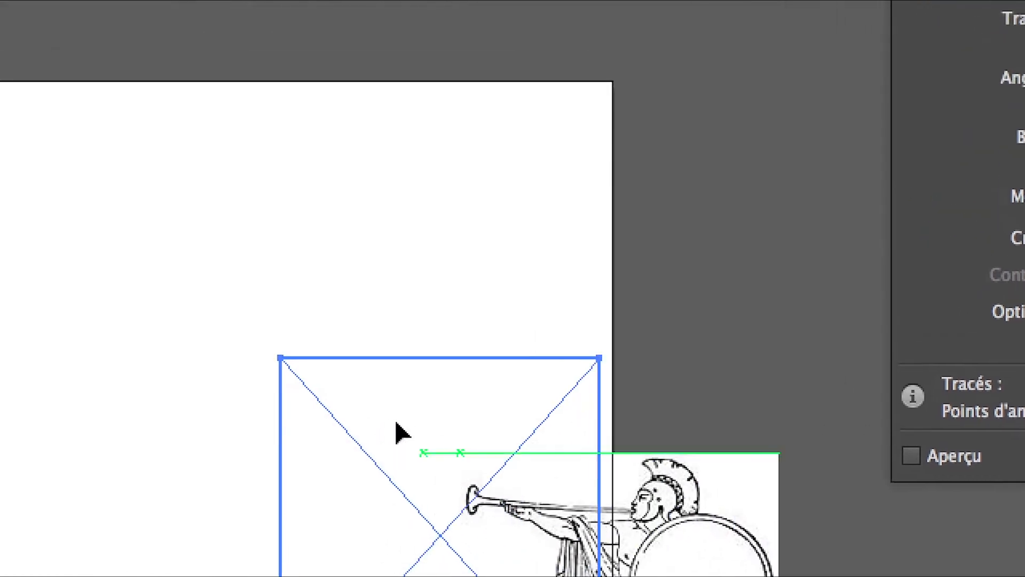
left_click_drag(400, 432, 221, 227)
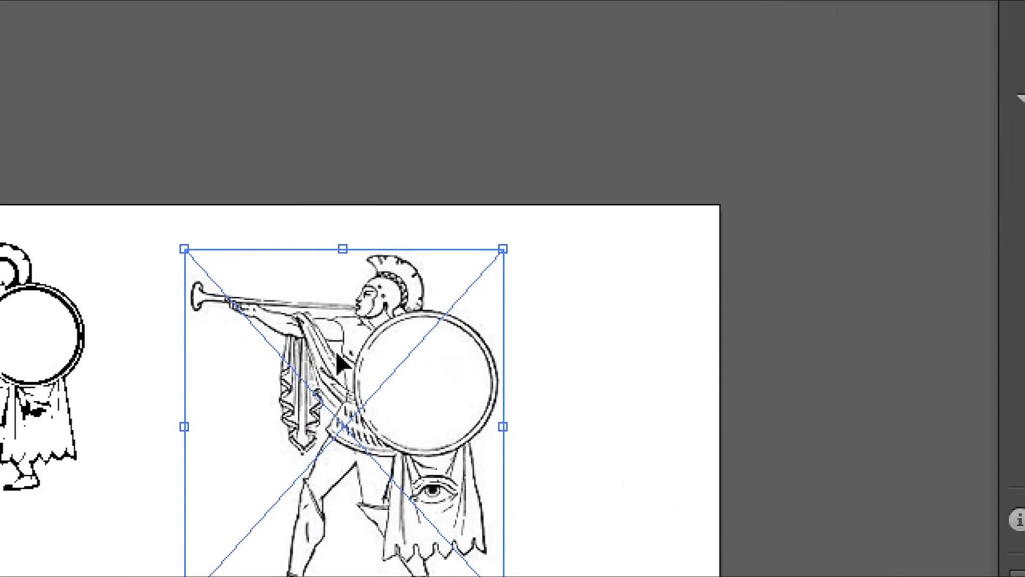
scroll(339, 363, "up", 3)
scroll(338, 362, "up", 5)
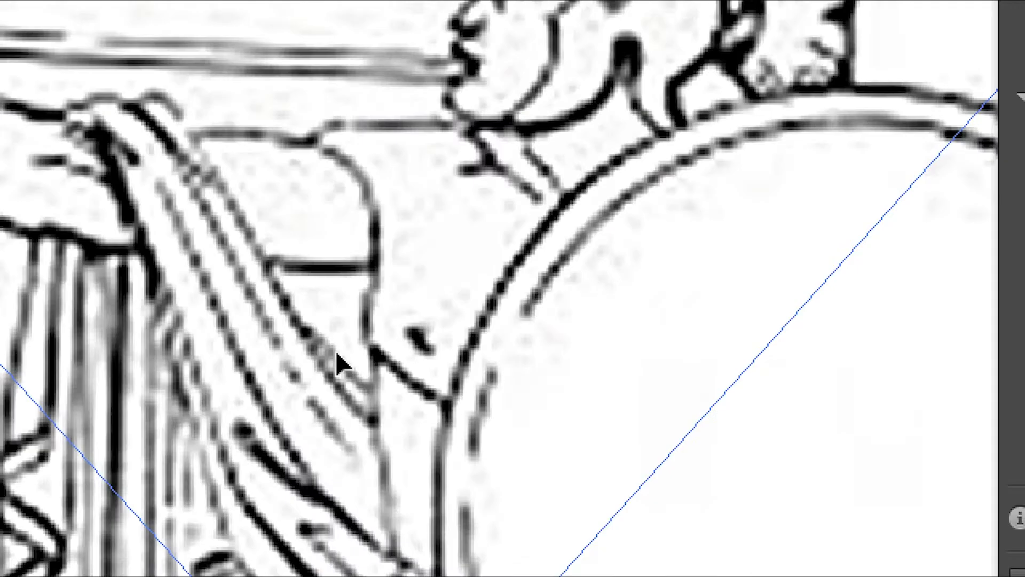
scroll(337, 362, "down", 4)
scroll(336, 357, "down", 4)
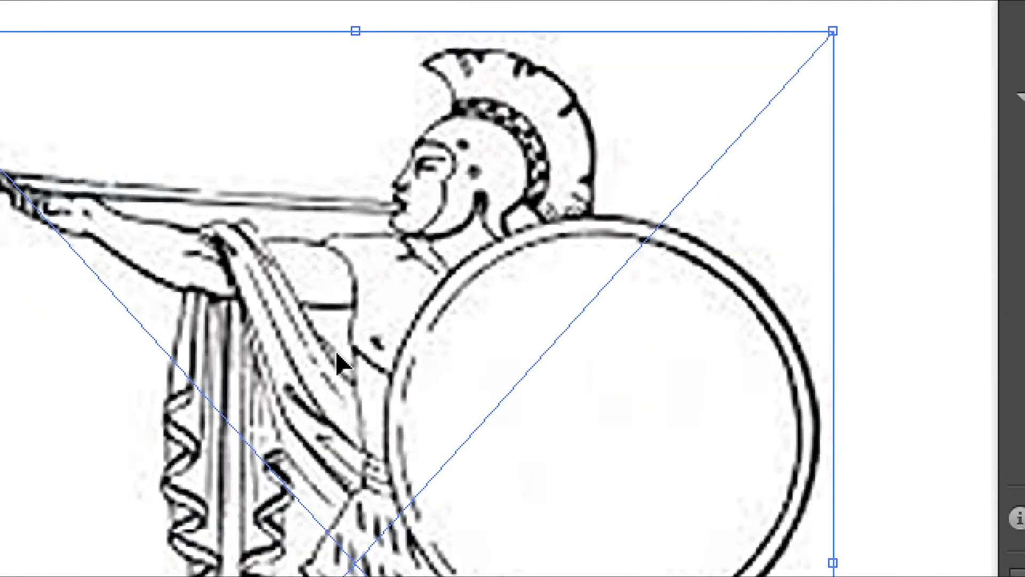
- Select the placed warrior image, bring the Vectorisation de l'image settings beside it and trace it with the [Par défaut] preset
scroll(334, 363, "down", 2)
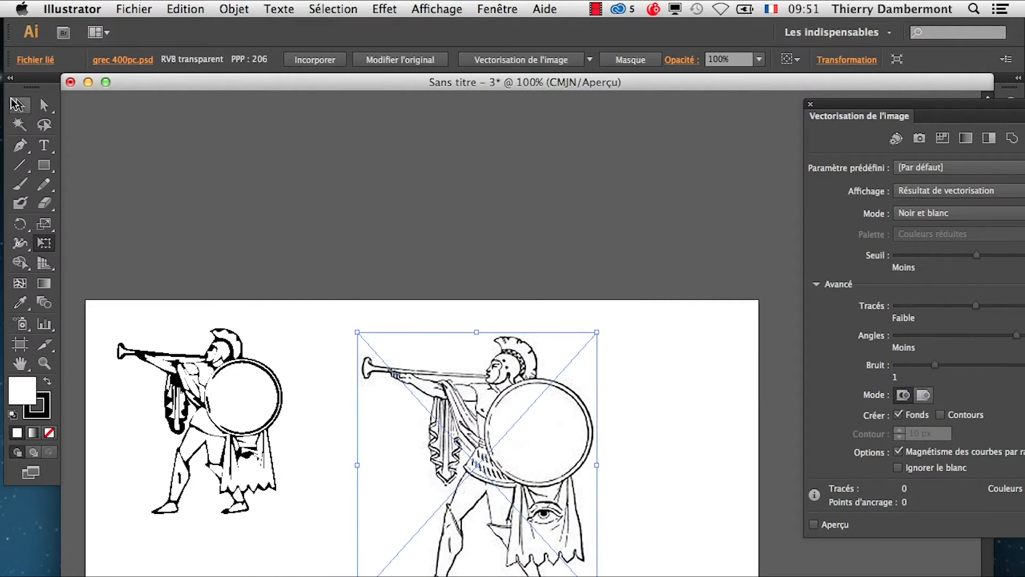
left_click(16, 105)
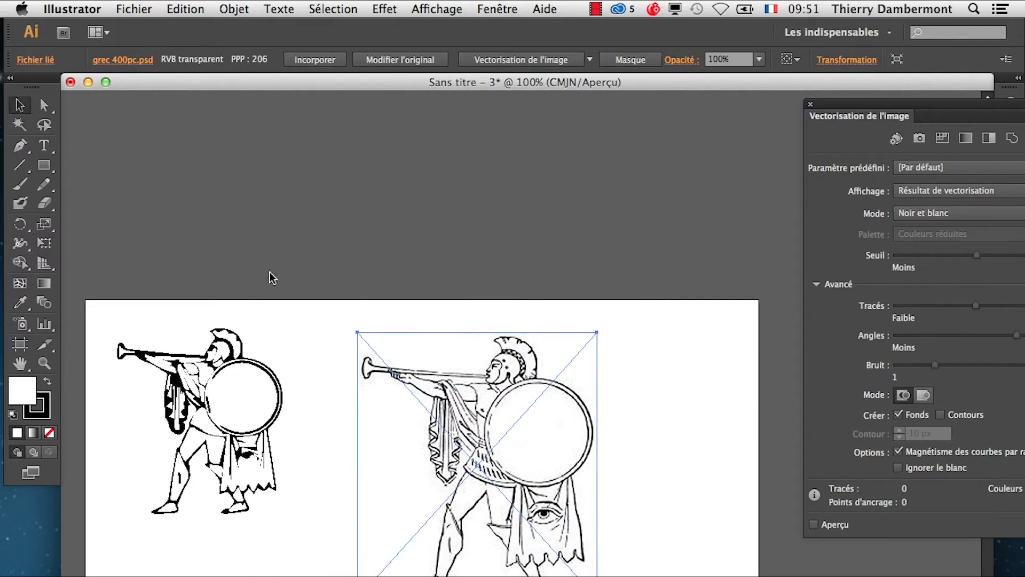
left_click(384, 290)
left_click(515, 441)
left_click_drag(837, 106, 691, 249)
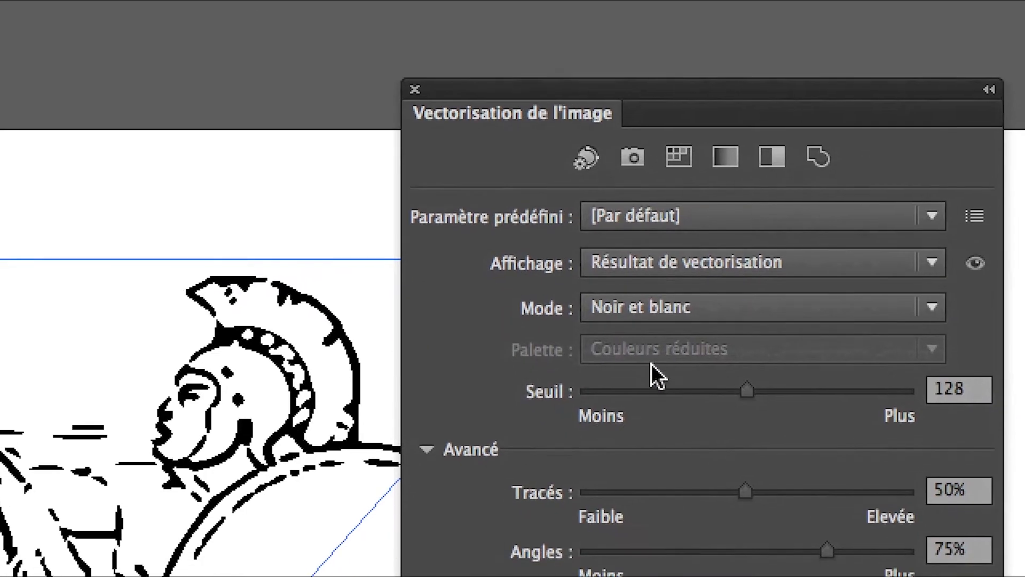
- Try threshold (Seuil) values of 41, 96, 142 and 152 on the warrior trace
left_click(636, 390)
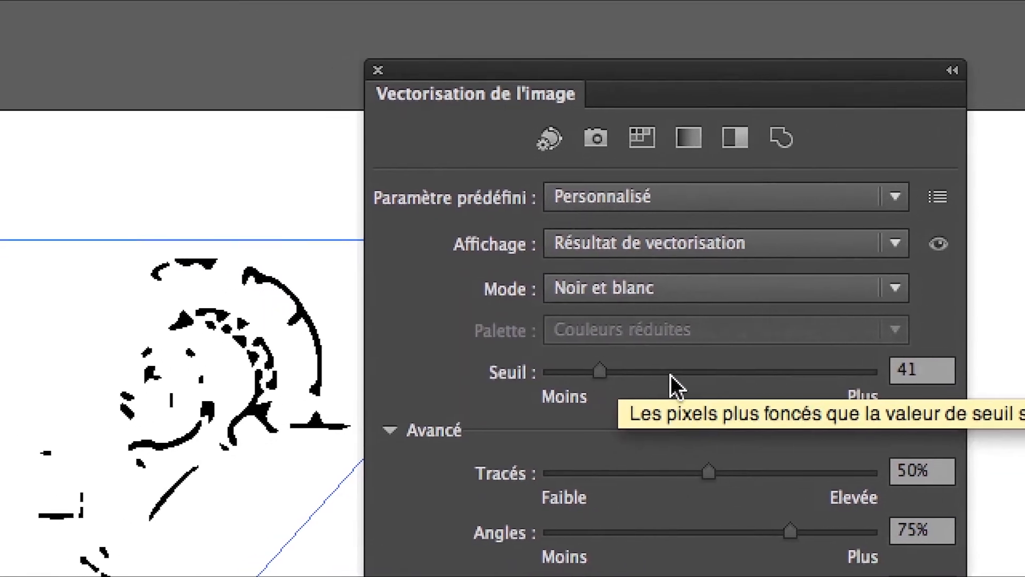
left_click(714, 376)
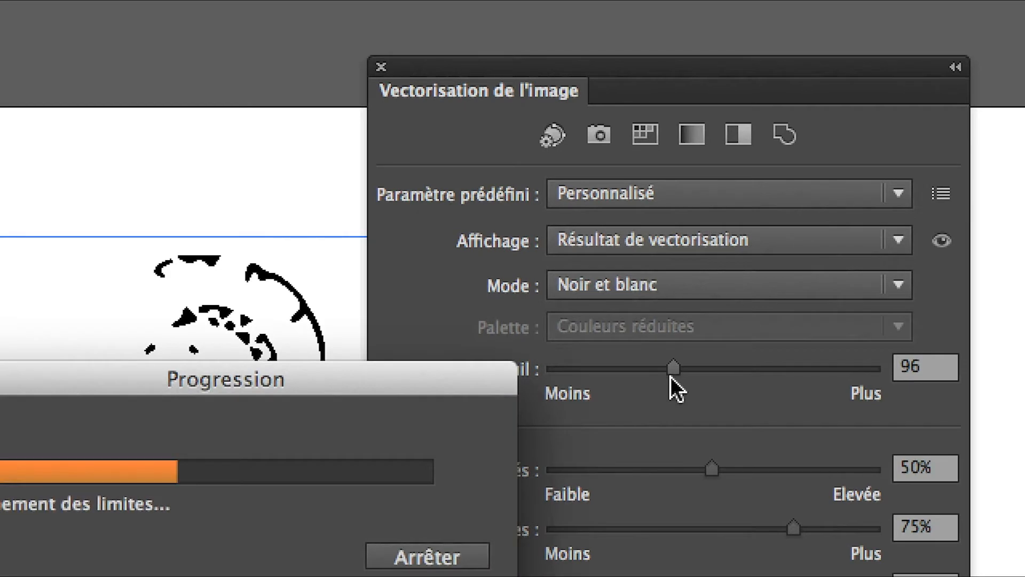
left_click(727, 374)
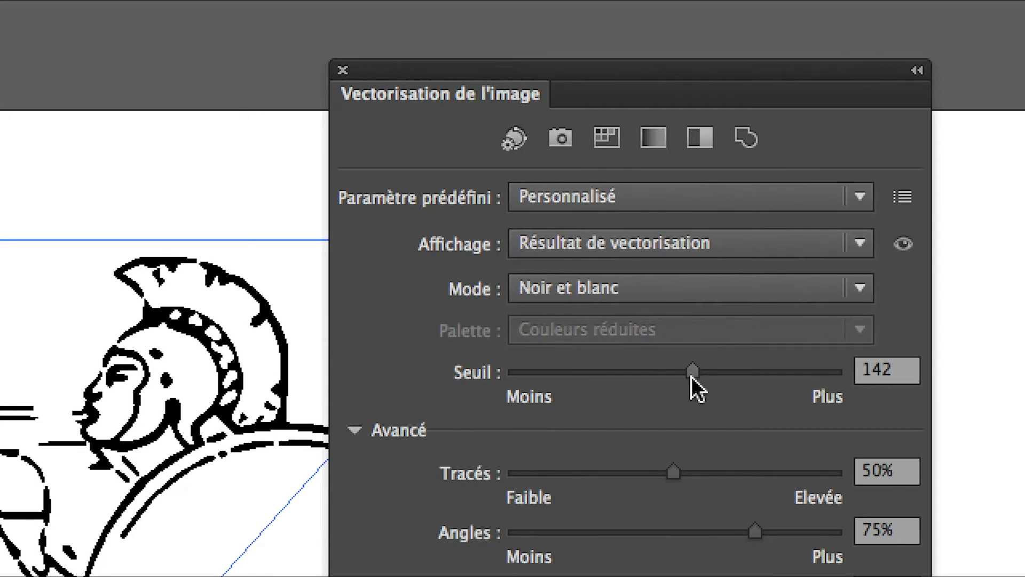
left_click_drag(691, 375, 712, 374)
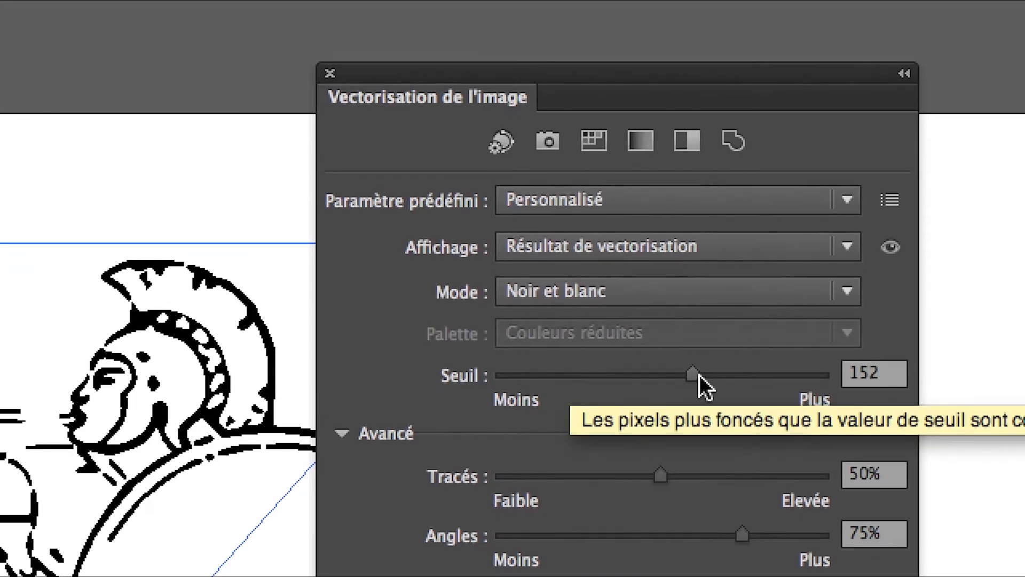
- Switch to Photoshop to examine the line quality of the source drawing and return to Illustrator
key("super+Tab")
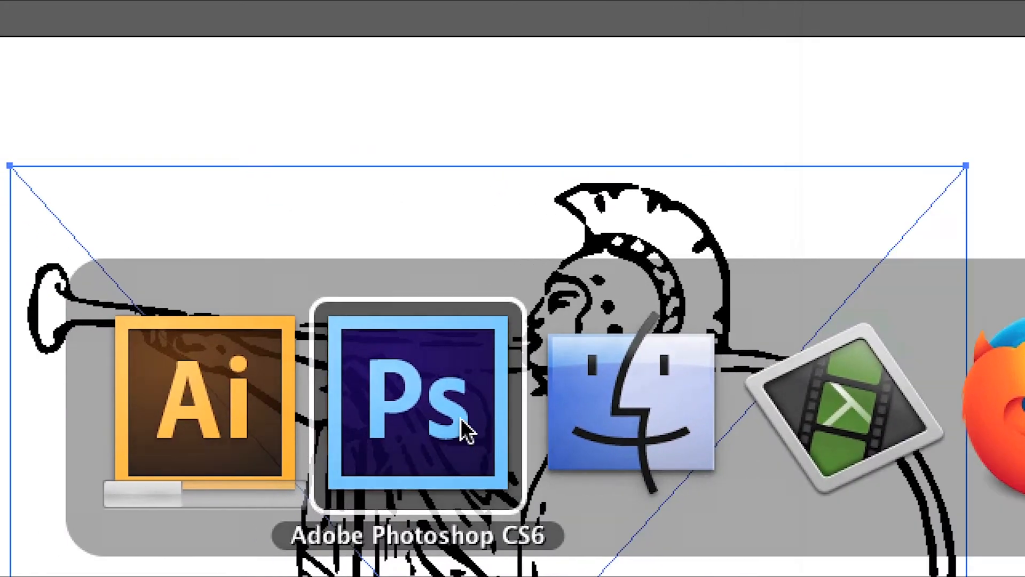
left_click(347, 422)
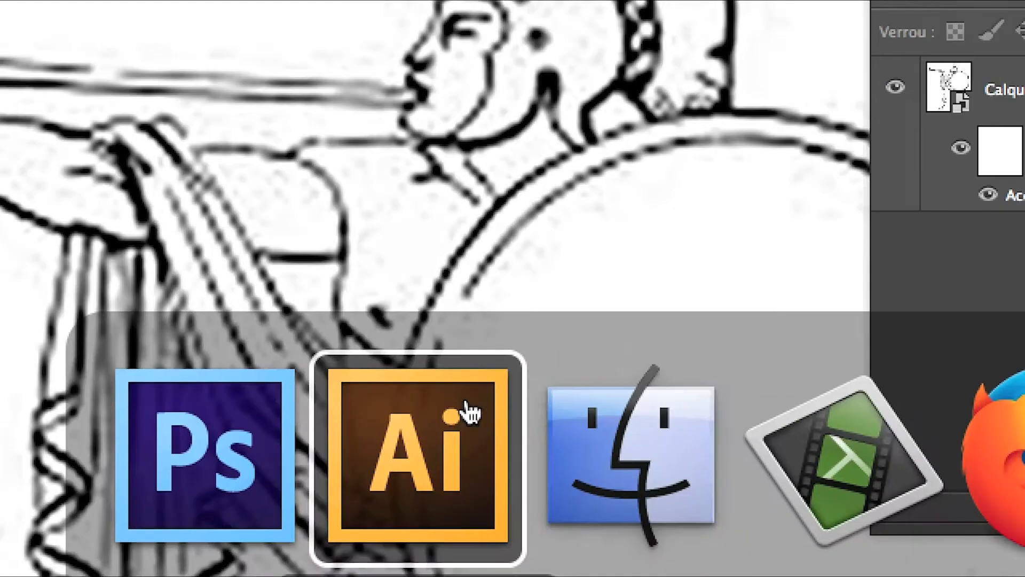
left_click(465, 412)
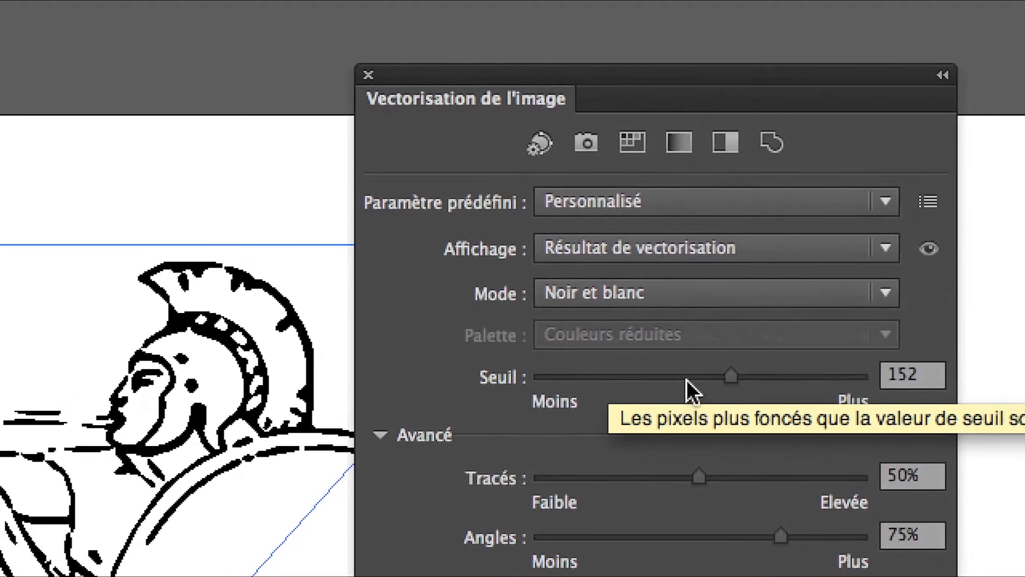
- Test lower trace thresholds of 96 and 49, and settle on a Seuil value of 163
left_click(676, 378)
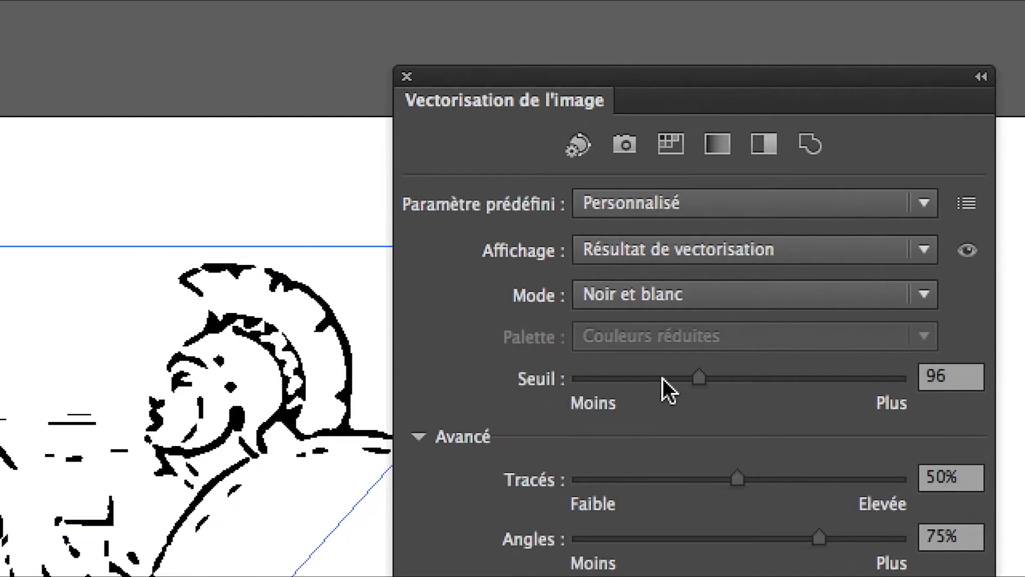
left_click(638, 378)
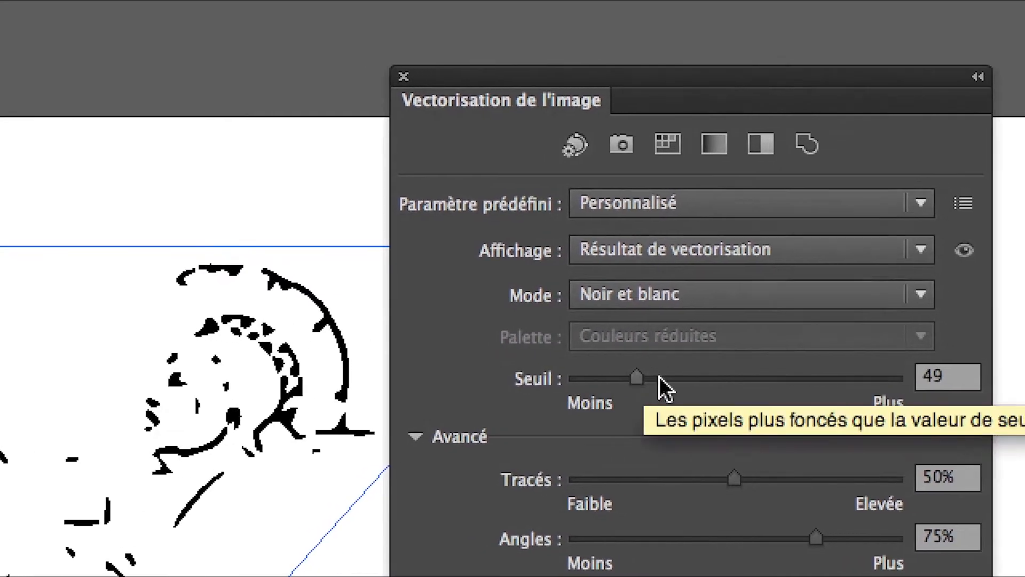
left_click(839, 379)
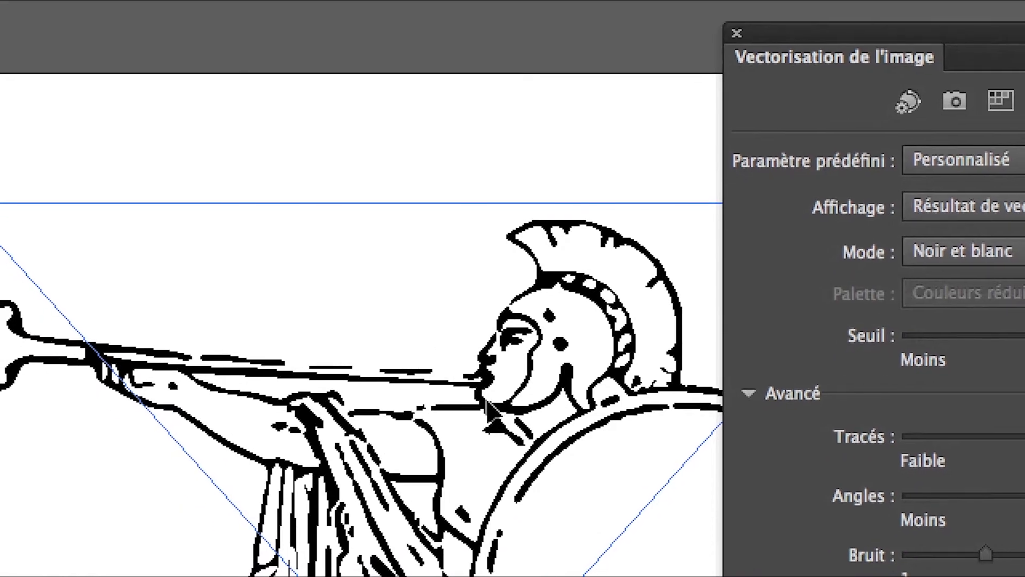
- Examine the traced face and trumpet up close and close the Vectorisation de l'image settings
scroll(491, 411, "up", 1)
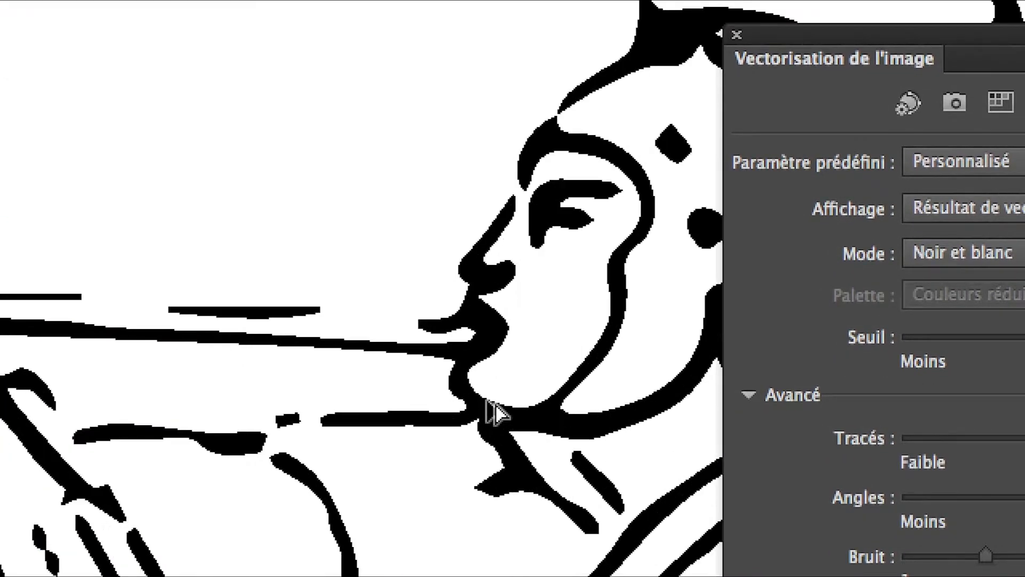
scroll(549, 290, "up", 1)
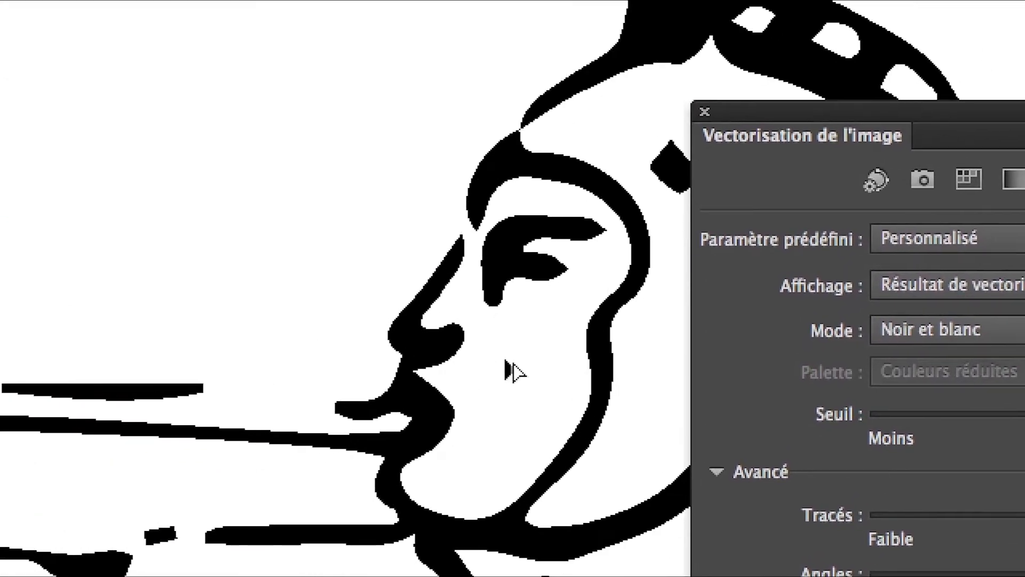
scroll(511, 363, "down", 3)
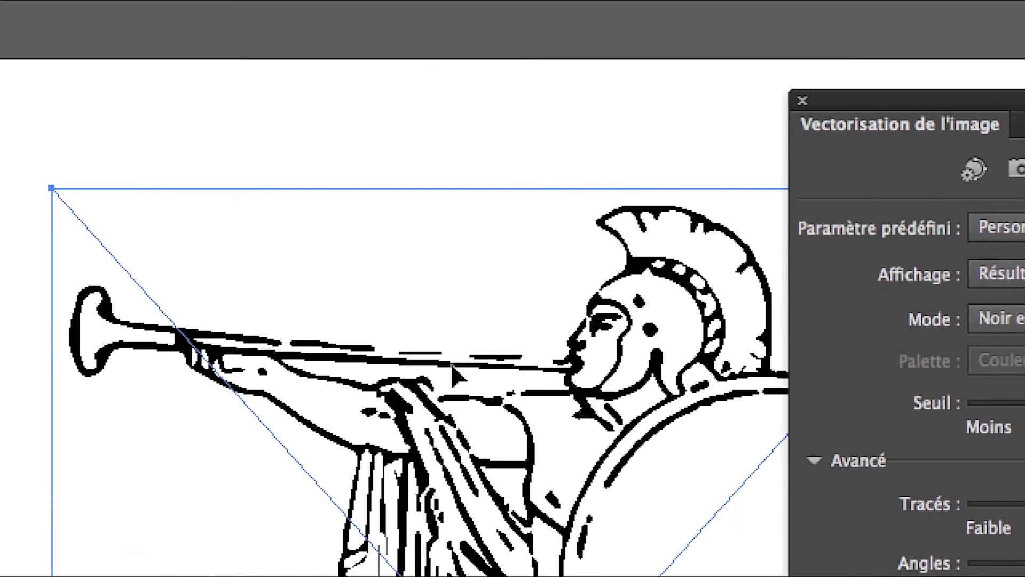
scroll(262, 350, "down", 2)
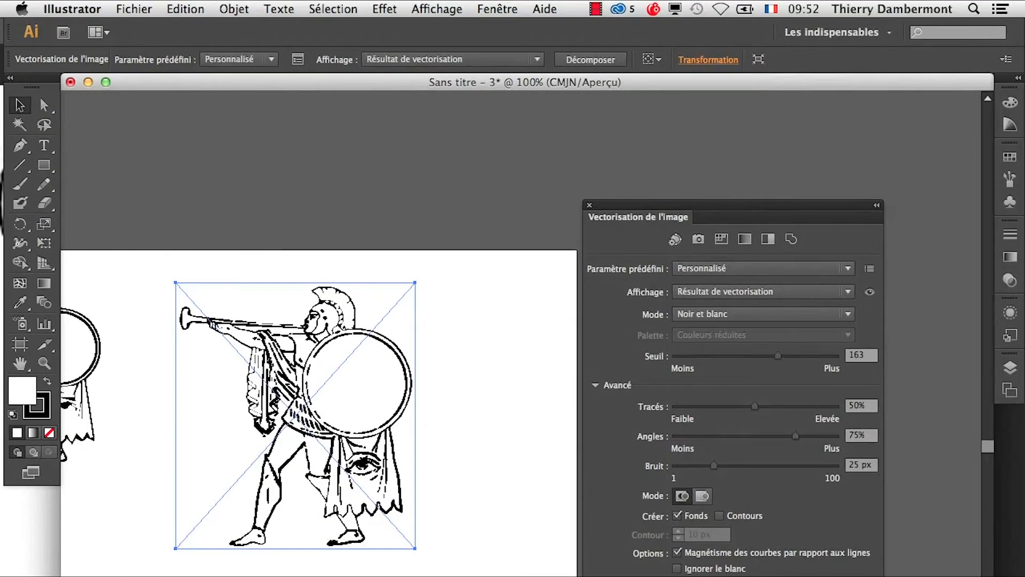
left_click(591, 206)
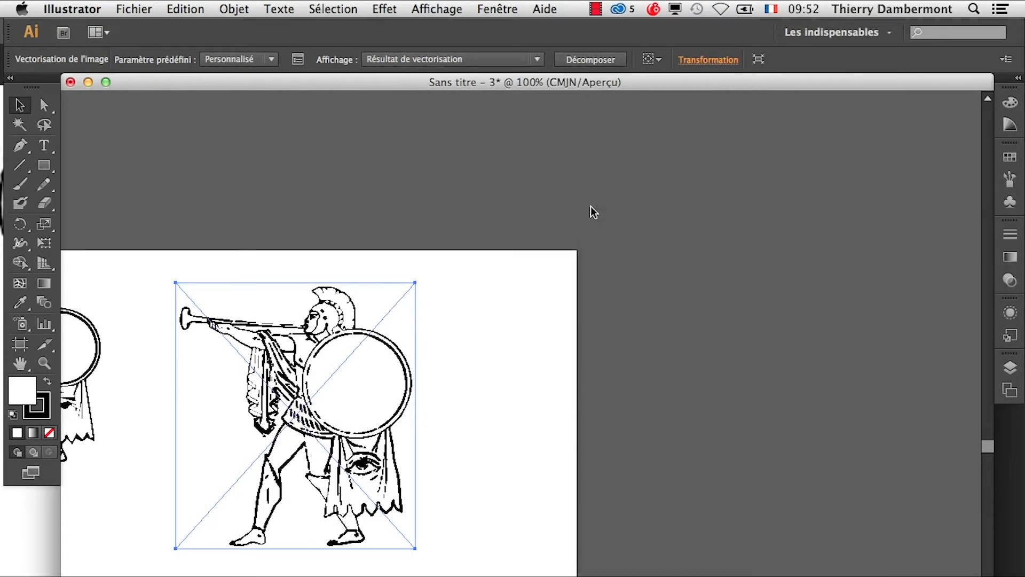
- Compare the first warrior trace with the new one, examining the face, drapery, shield and fabric details
left_click_drag(284, 329, 603, 300)
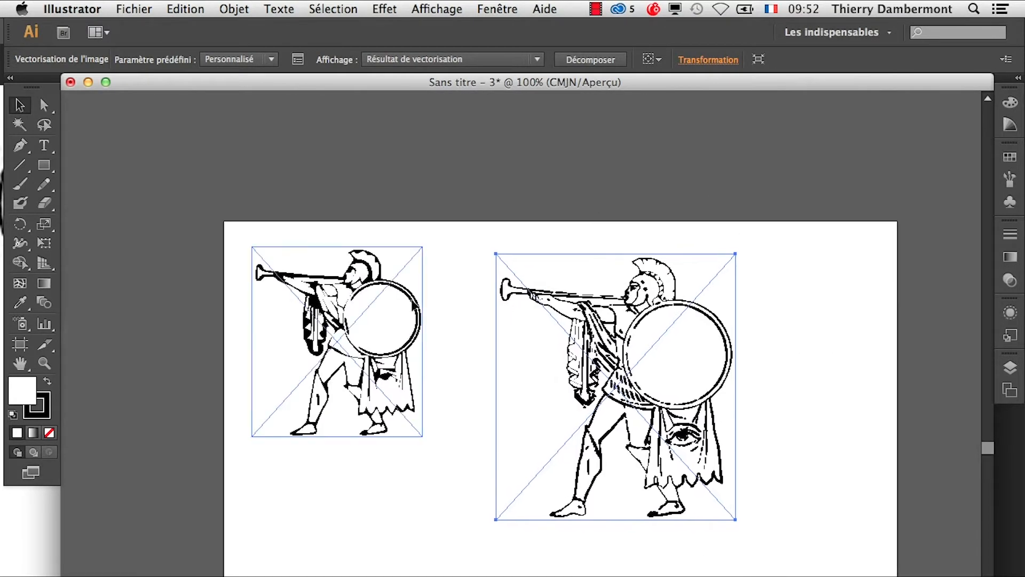
scroll(368, 286, "up", 2)
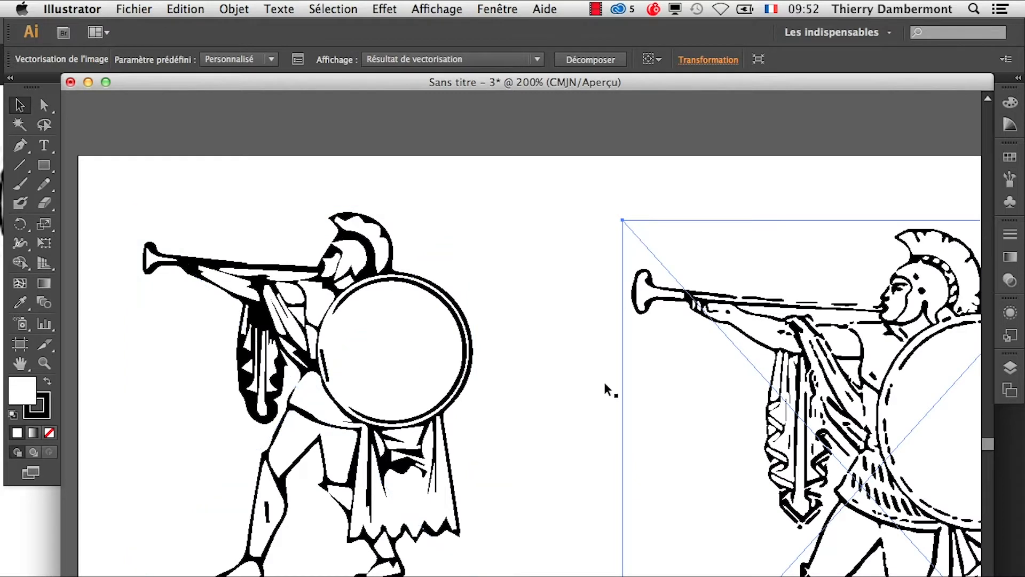
left_click_drag(739, 390, 621, 353)
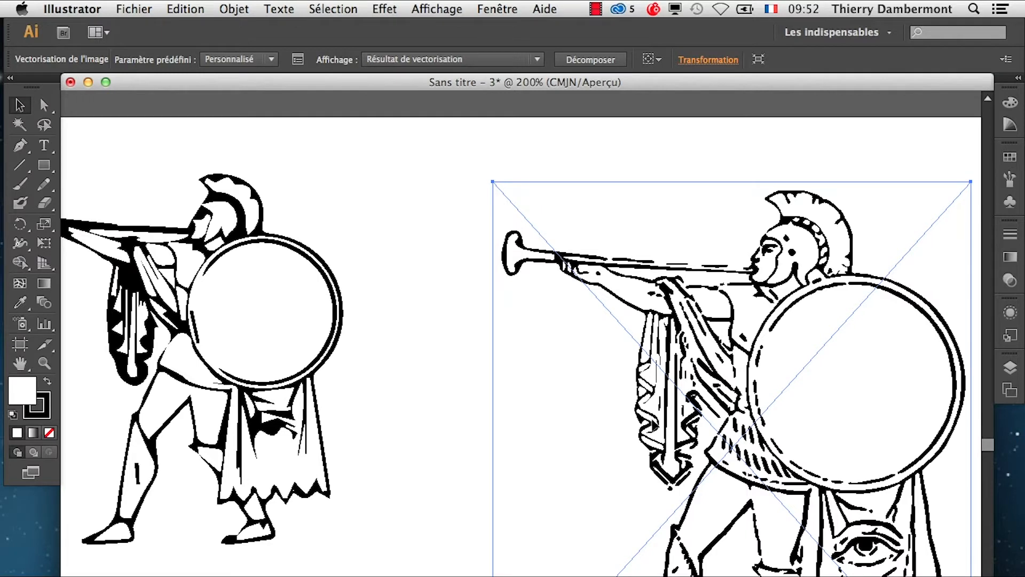
left_click(20, 363)
left_click_drag(641, 468, 501, 456)
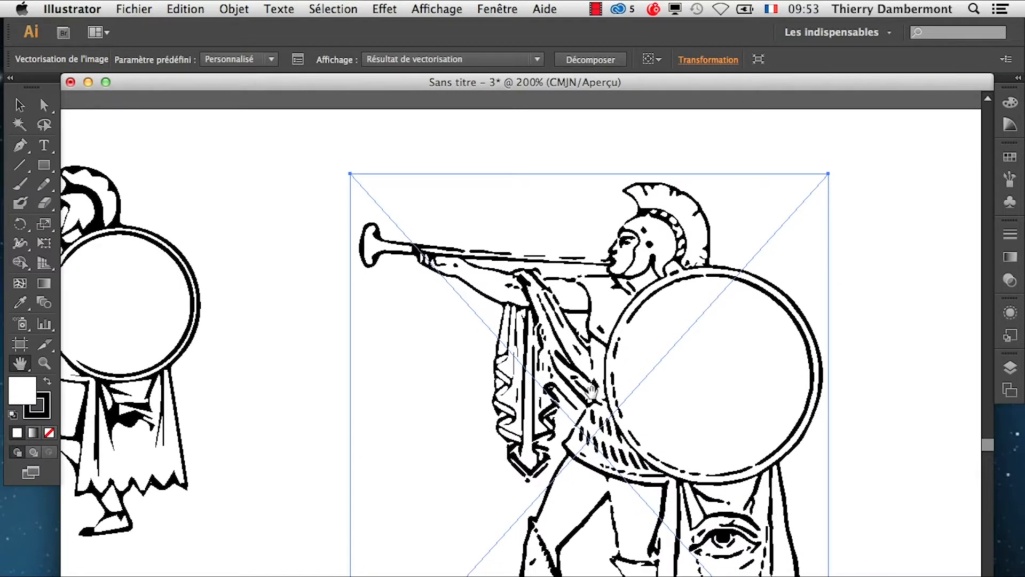
left_click_drag(592, 388, 548, 390)
left_click_drag(111, 327, 403, 356)
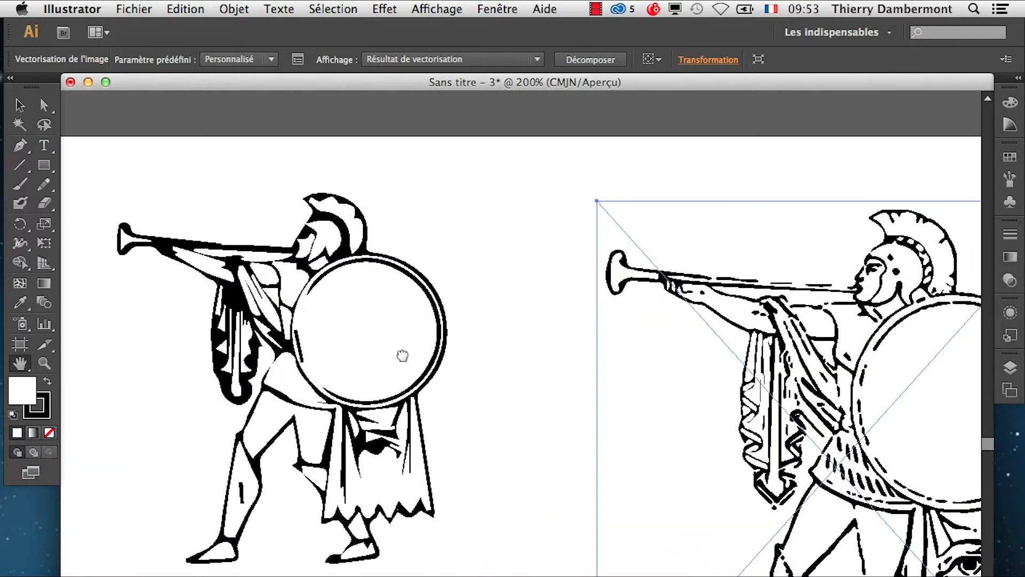
scroll(278, 336, "up", 2)
scroll(278, 336, "down", 1)
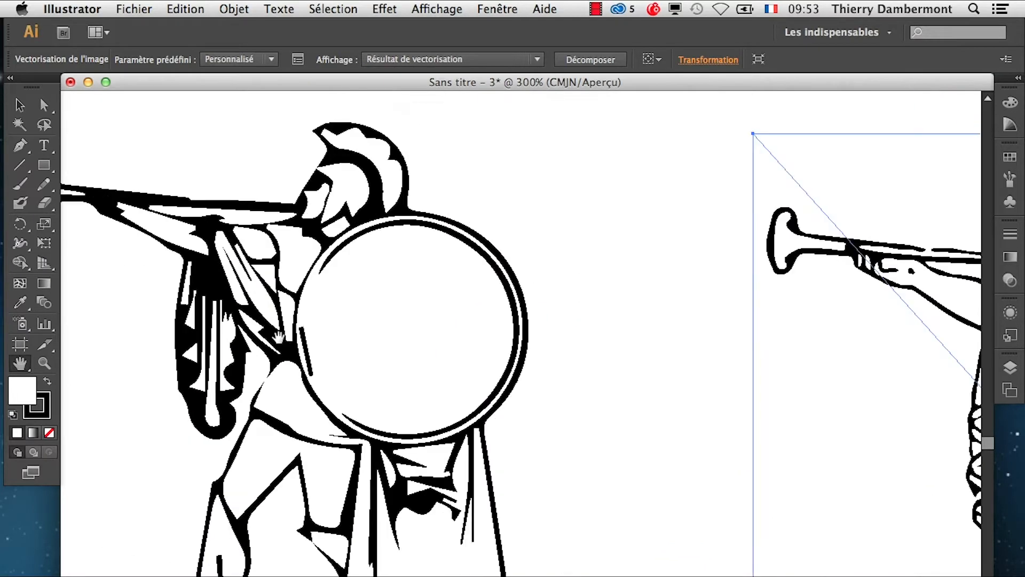
scroll(668, 415, "down", 2)
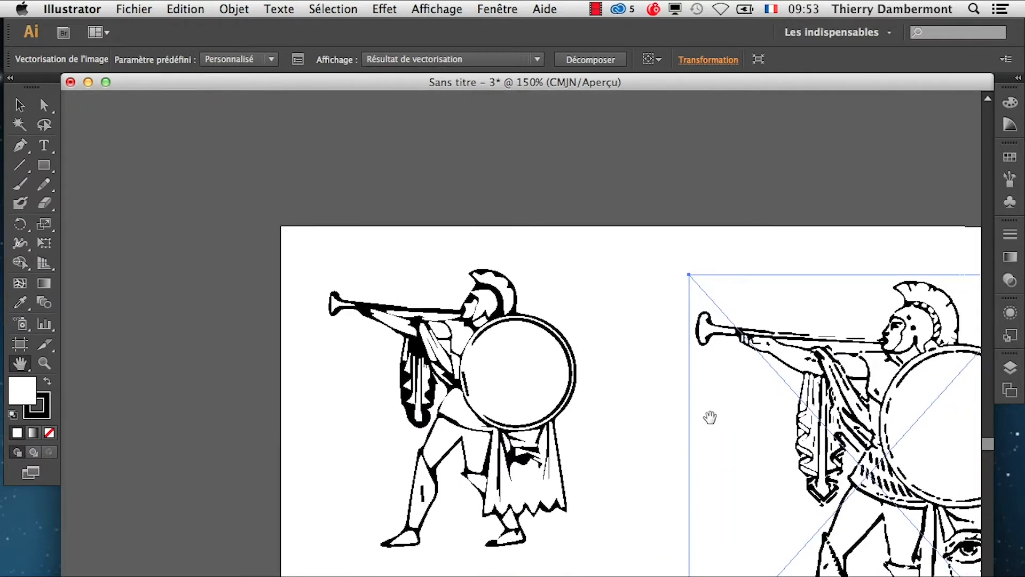
left_click_drag(709, 416, 350, 358)
scroll(451, 348, "up", 1)
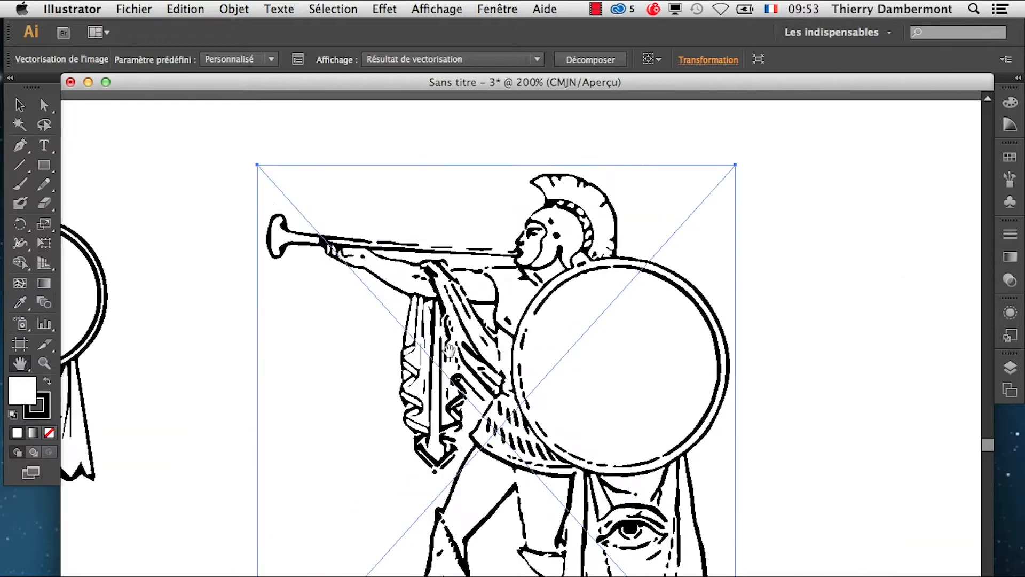
- Expand the new warrior trace into editable paths with the Objet and Fond options
left_click(247, 9)
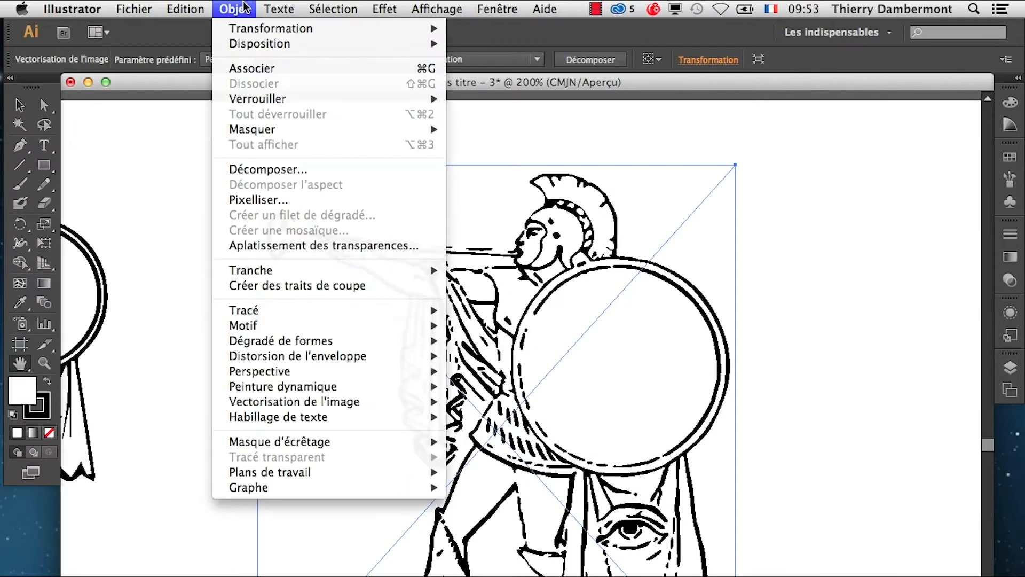
left_click(275, 168)
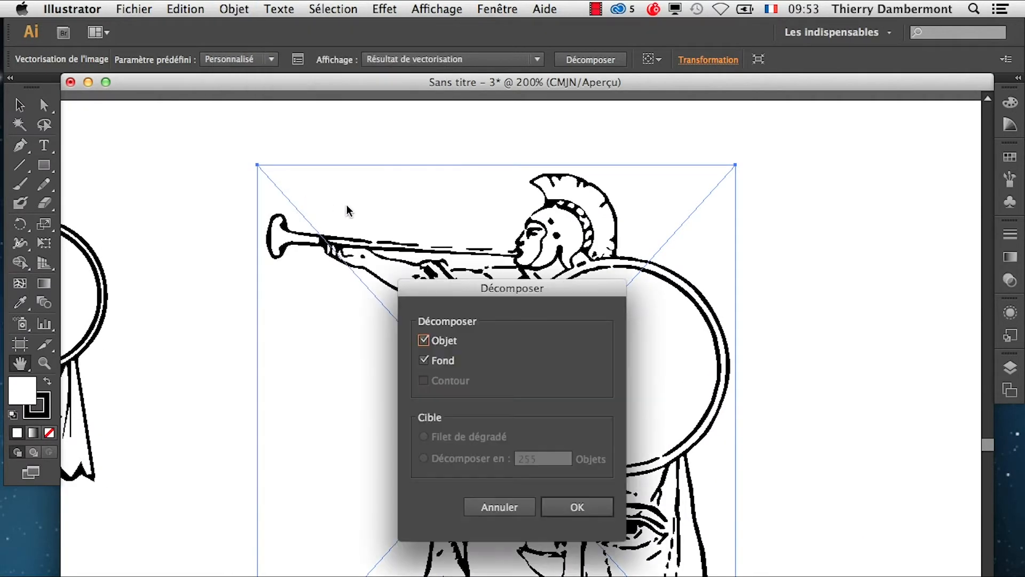
left_click(587, 508)
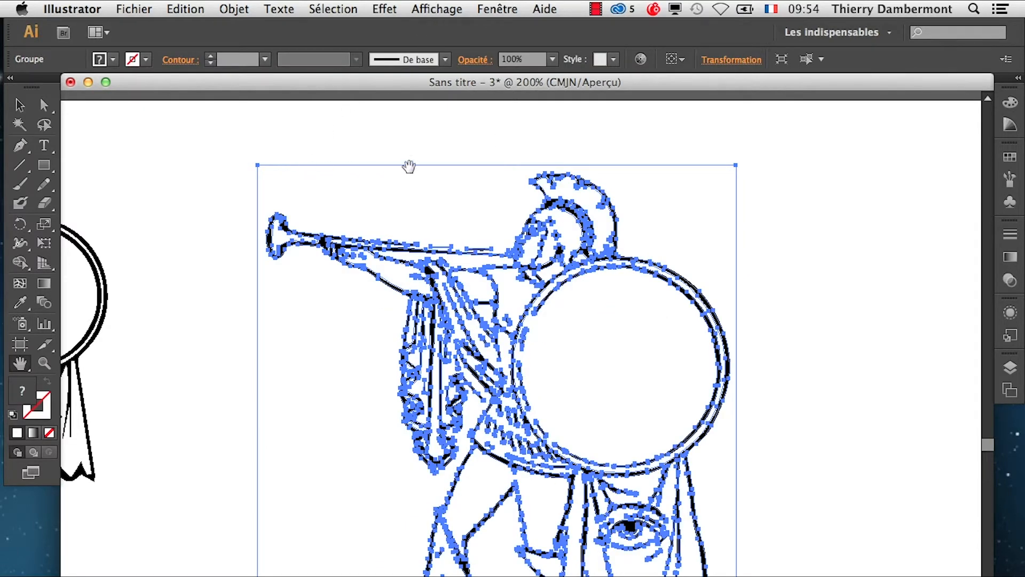
- Display the artwork as outlines and delete the rectangular background path surrounding the expanded warrior
left_click(435, 9)
left_click(443, 28)
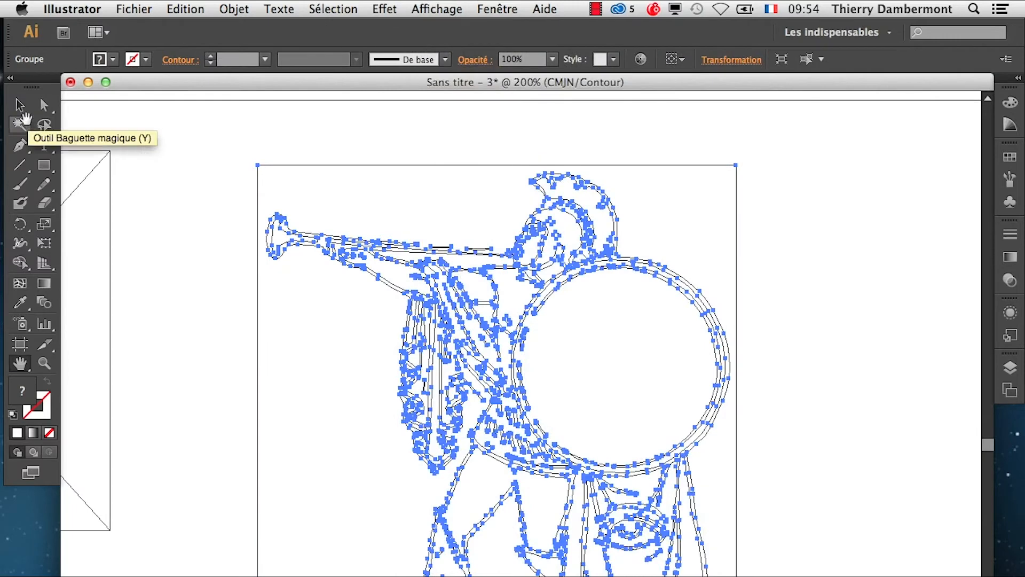
left_click(44, 104)
left_click(228, 150)
left_click(278, 166)
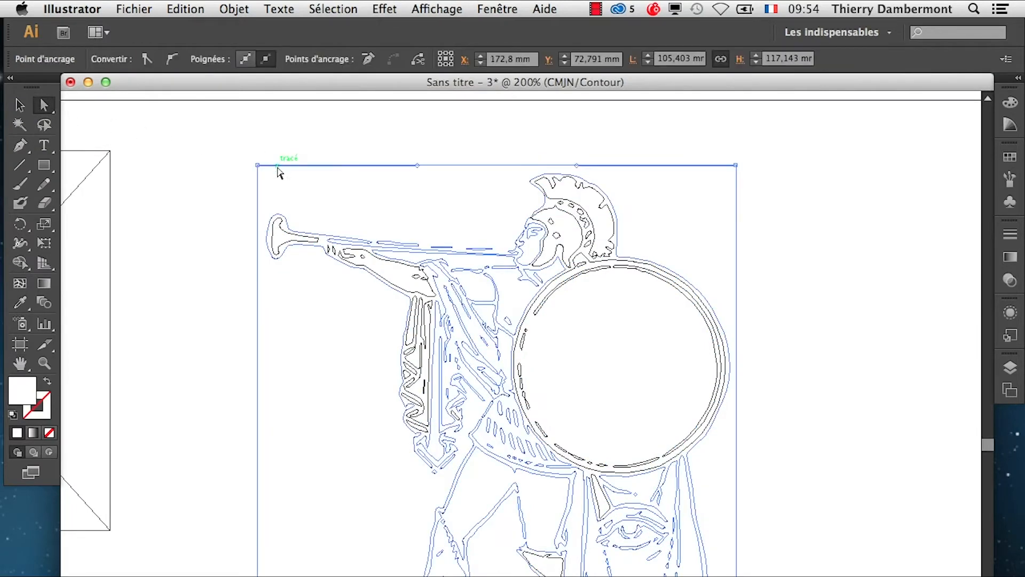
key("Delete")
key("Delete")
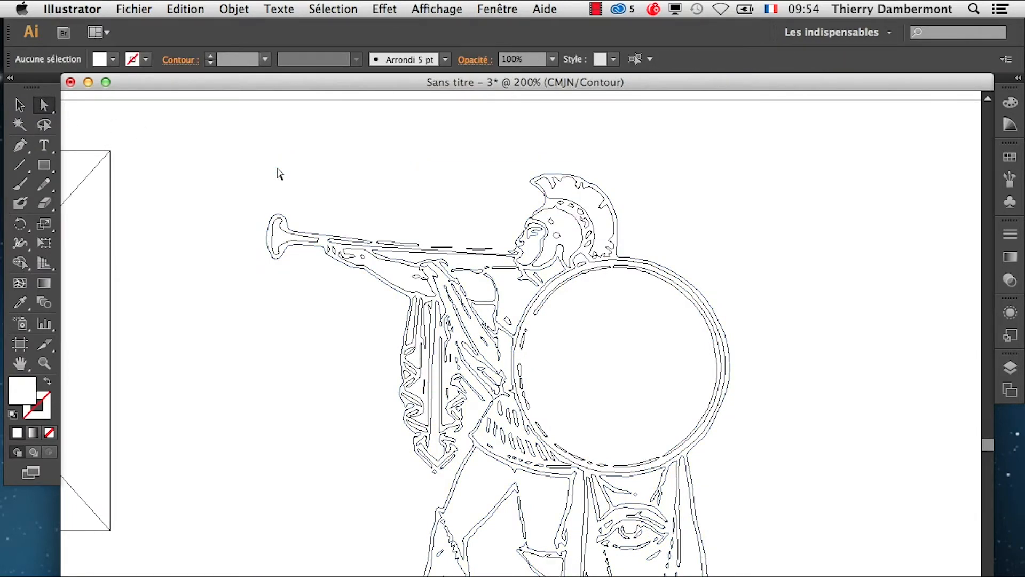
- Return to the preview display and undo the background deletion and the expansion of the warrior trace
left_click(437, 9)
left_click(449, 26)
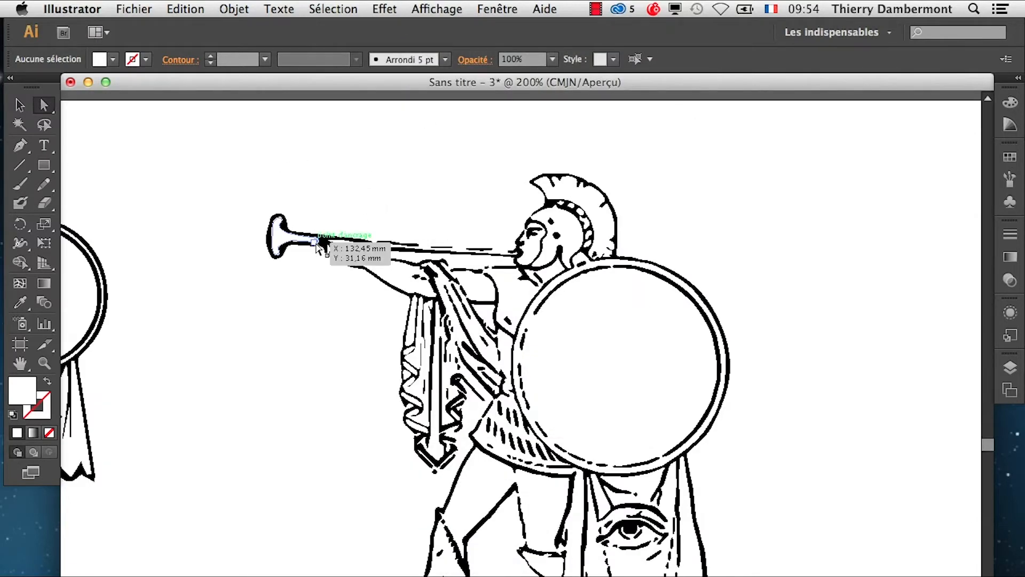
left_click(276, 258)
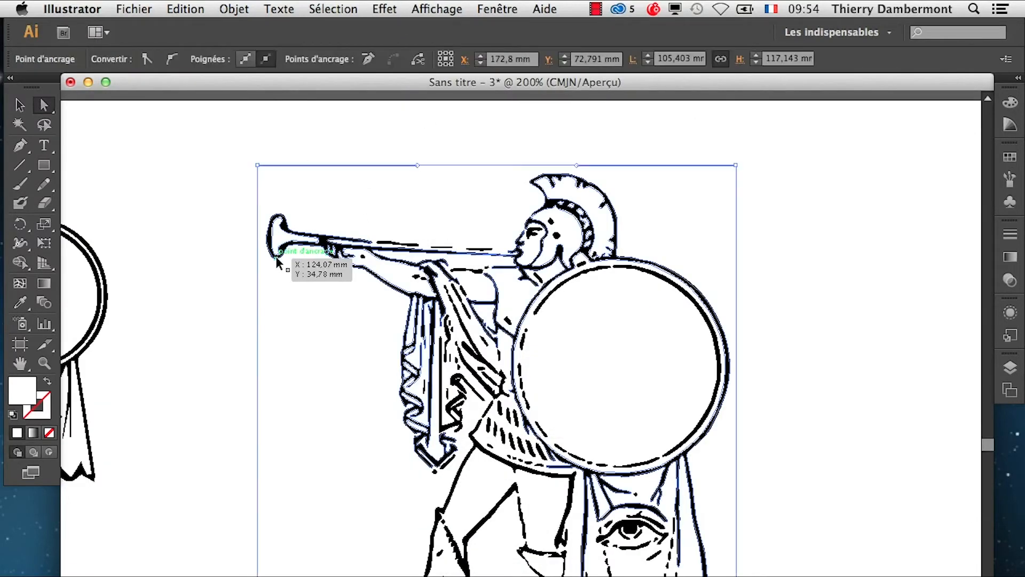
key("super+z")
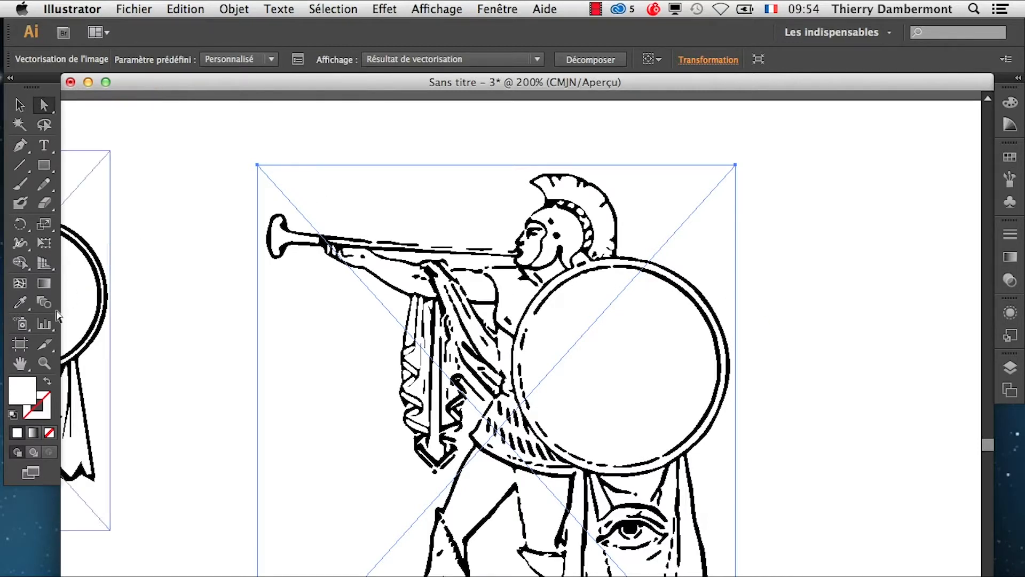
- Reveal the contents of Calque 1 in the layer list to examine the two image traces
left_click(21, 362)
left_click_drag(290, 383, 210, 375)
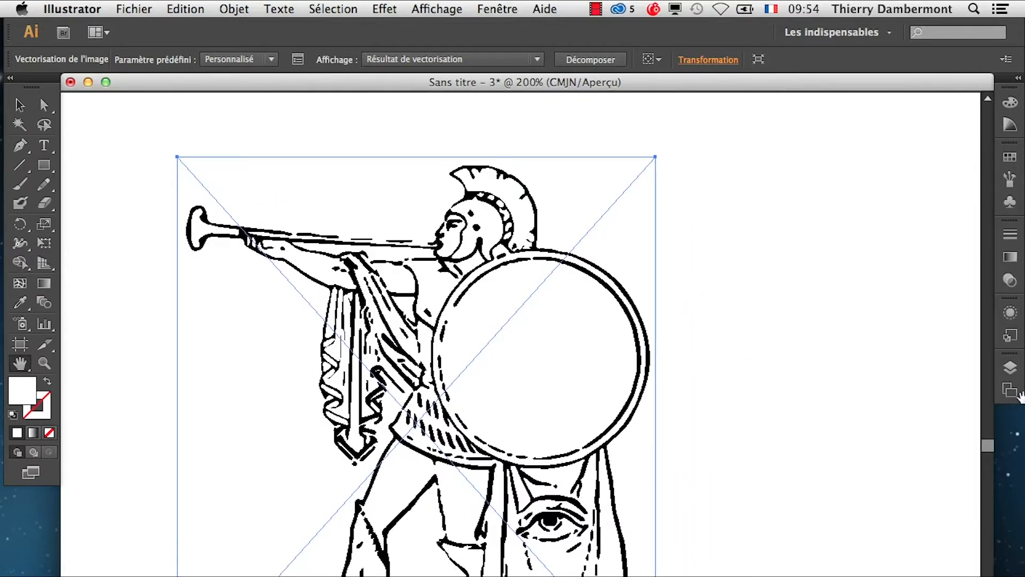
left_click(1016, 371)
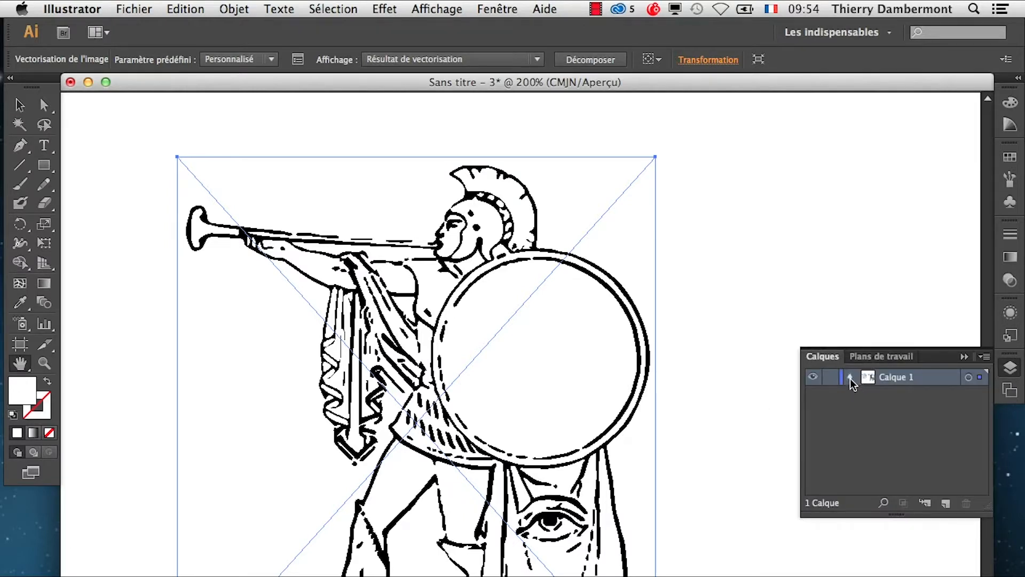
left_click(850, 378)
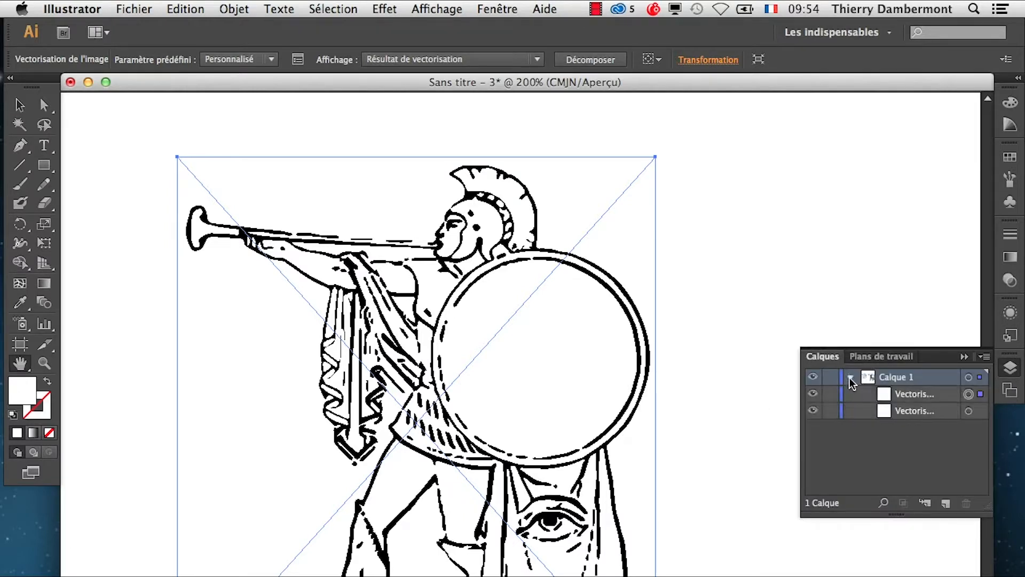
left_click(964, 356)
- Review the image tracing settings of the selected warrior trace
left_click(502, 8)
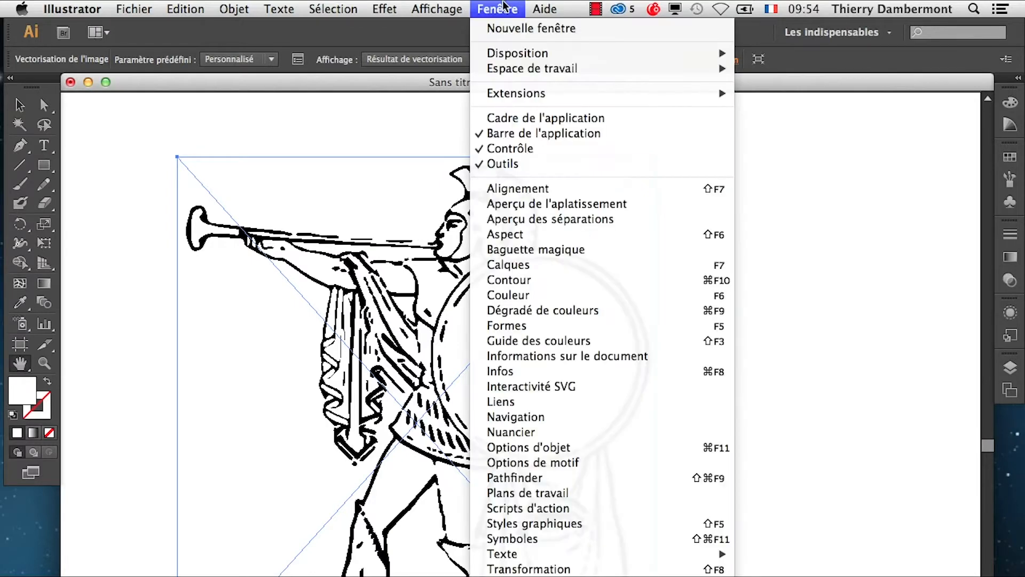
left_click(534, 575)
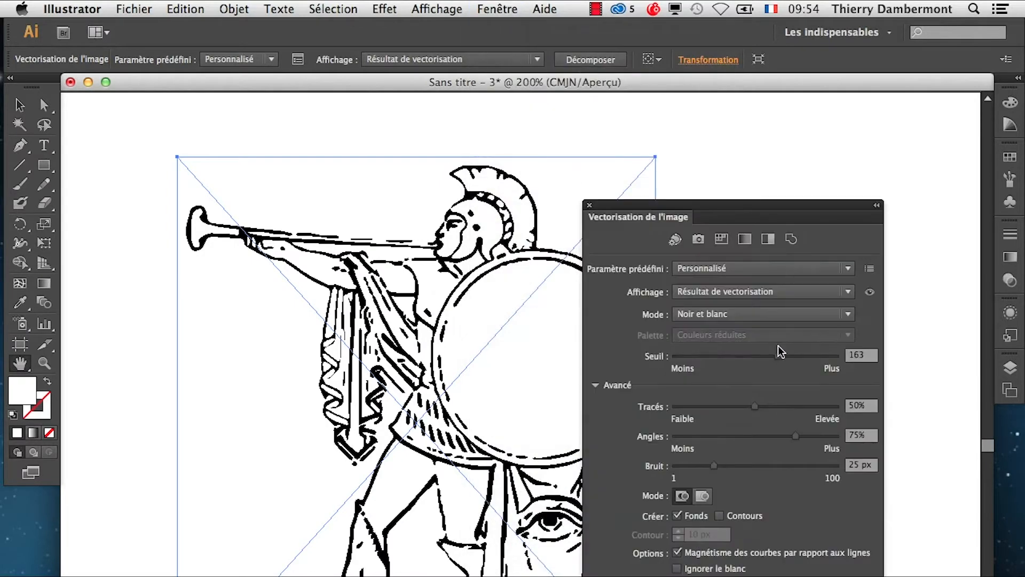
left_click(590, 205)
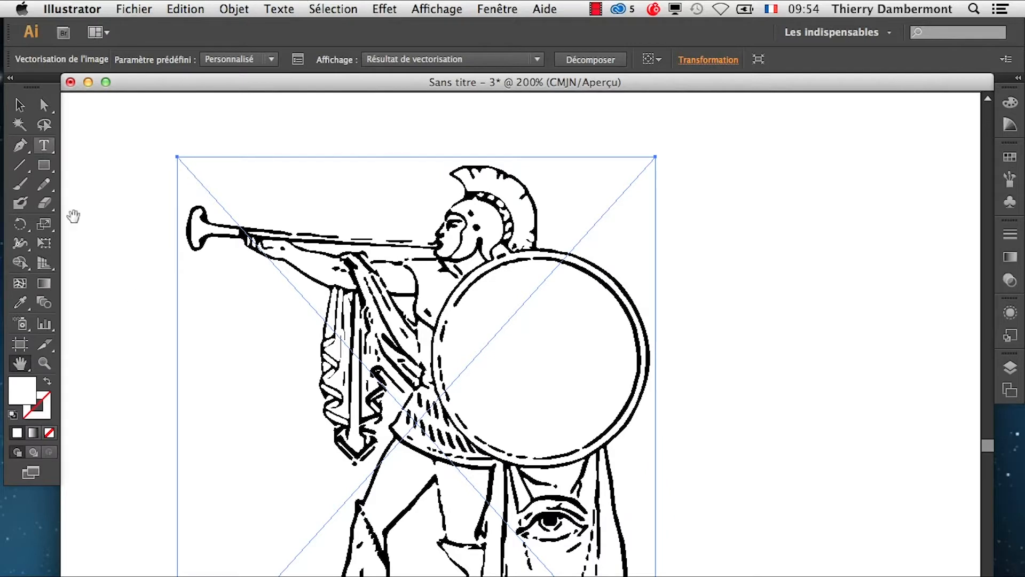
- Check which Live Paint commands are available for the selected warrior trace
left_click(19, 104)
left_click(232, 8)
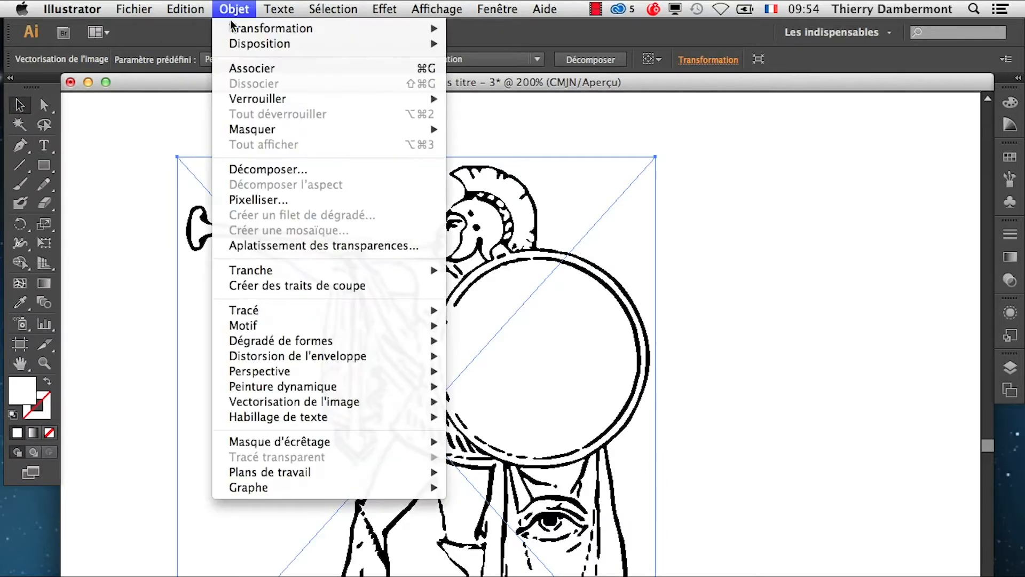
mouse_move(279, 391)
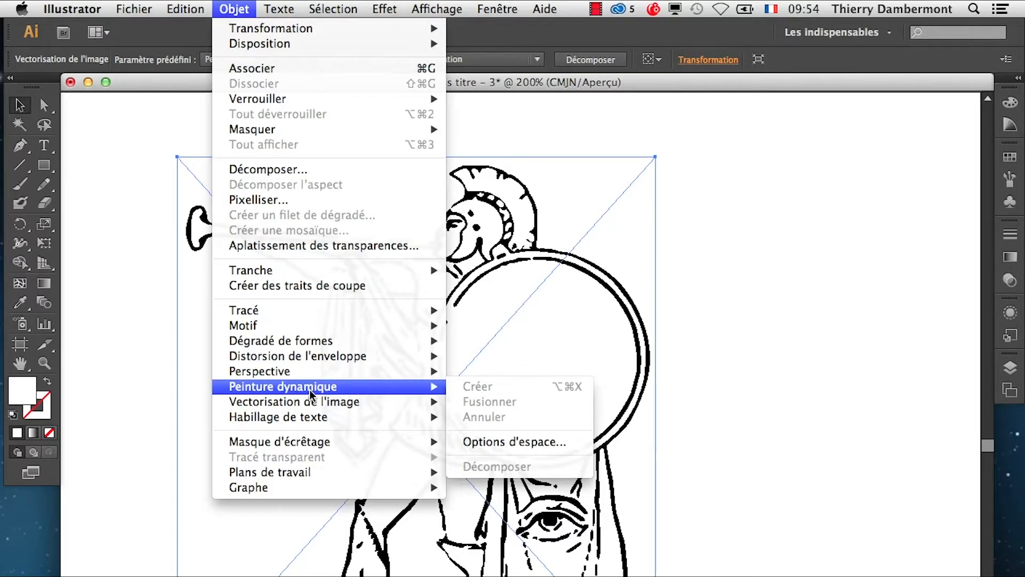
left_click(524, 348)
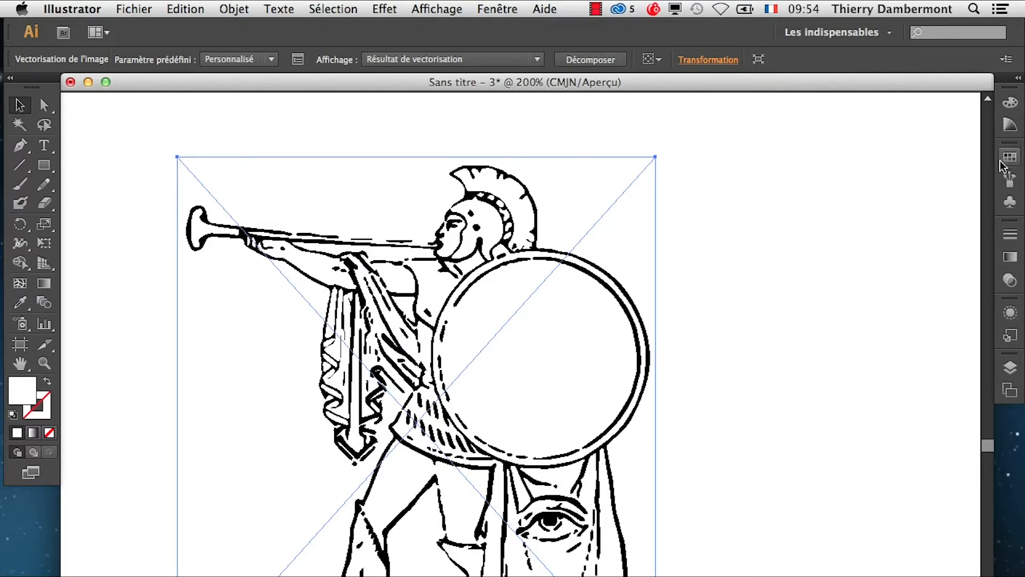
- Embed the linked grec 400pc.psd image in the document, merging its Photoshop layers into a single image
left_click(497, 9)
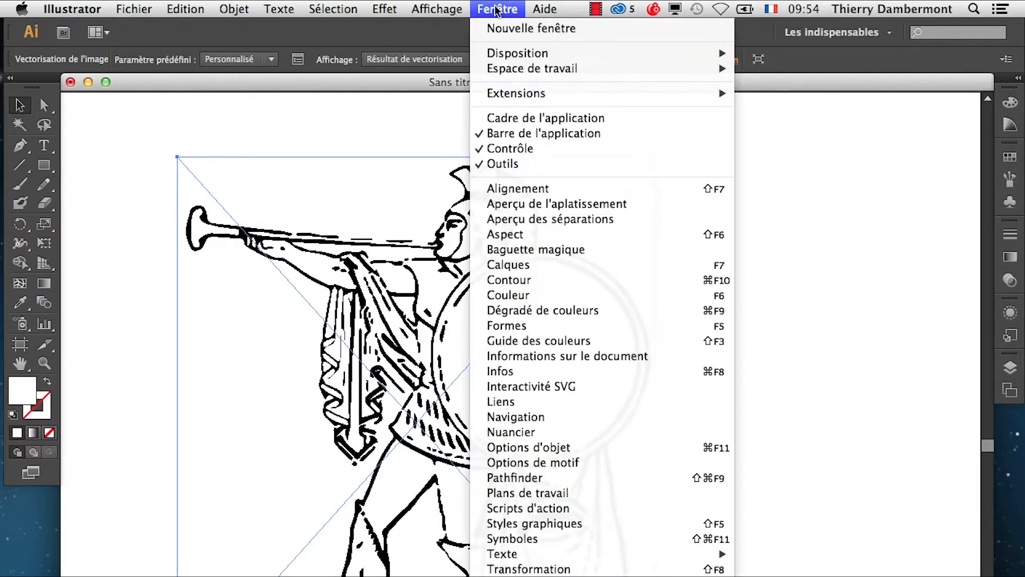
left_click(566, 400)
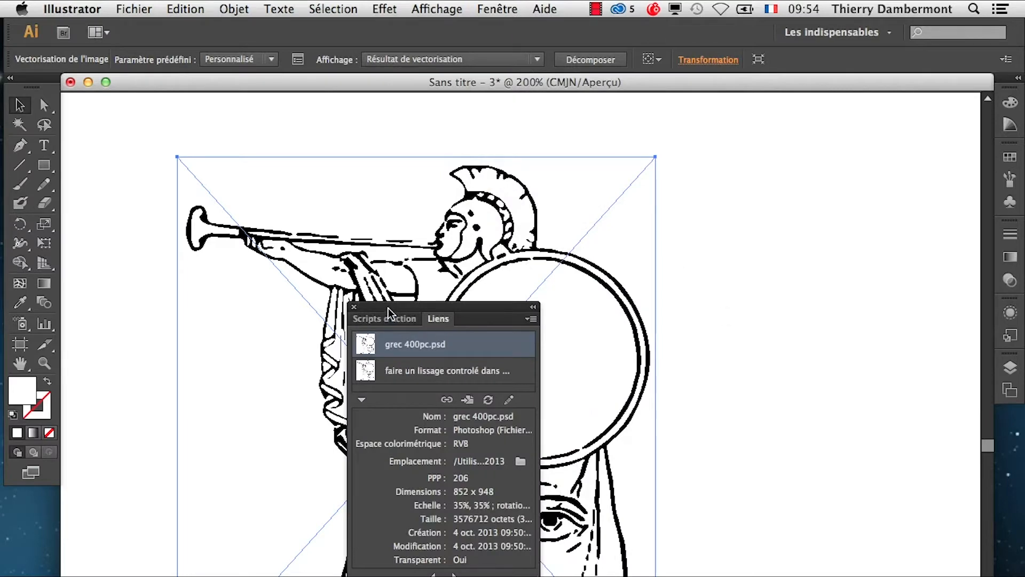
left_click_drag(388, 311, 685, 115)
left_click_drag(833, 390, 939, 544)
left_click(933, 122)
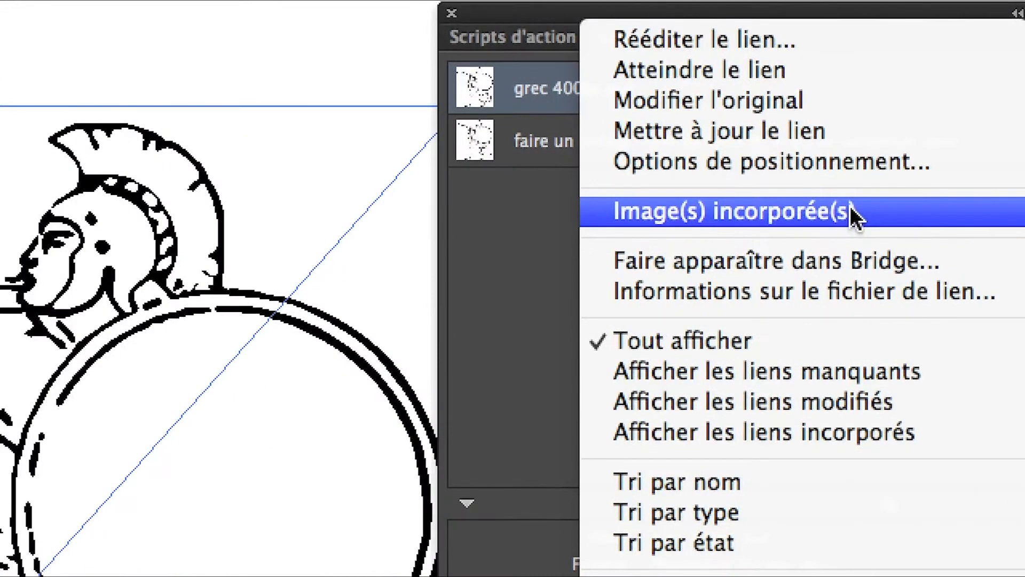
left_click(850, 206)
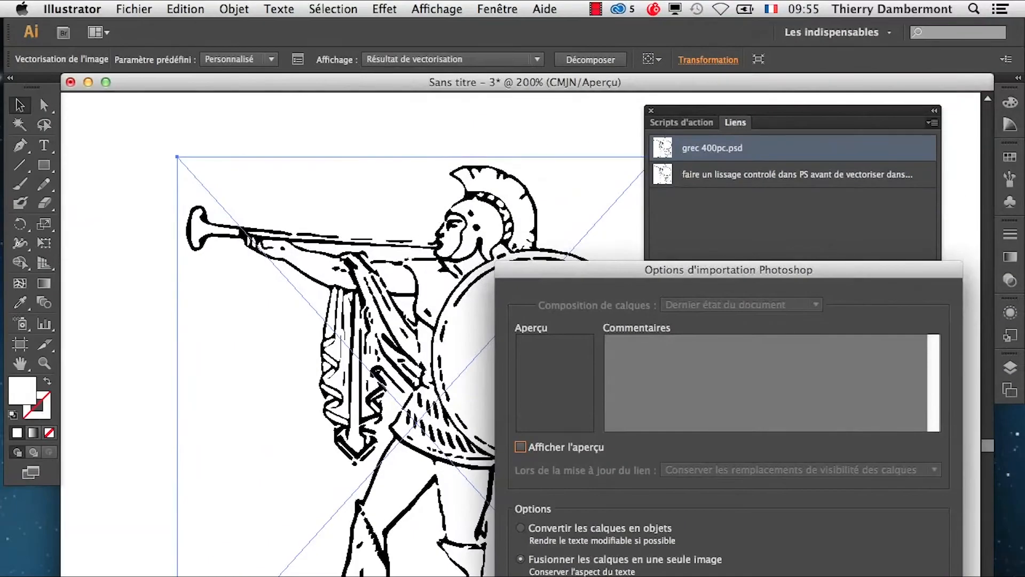
key("Return")
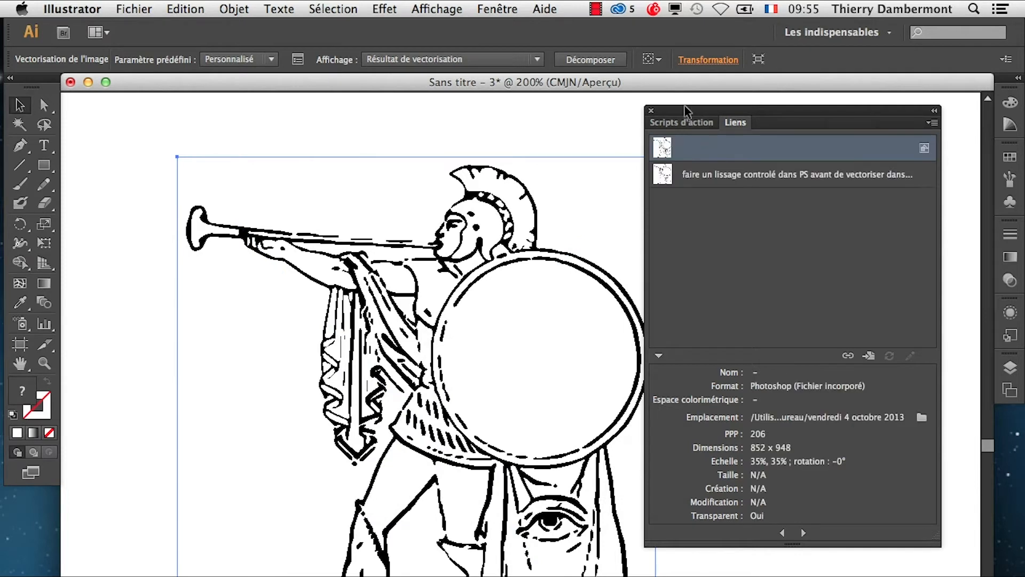
left_click_drag(689, 105, 347, 576)
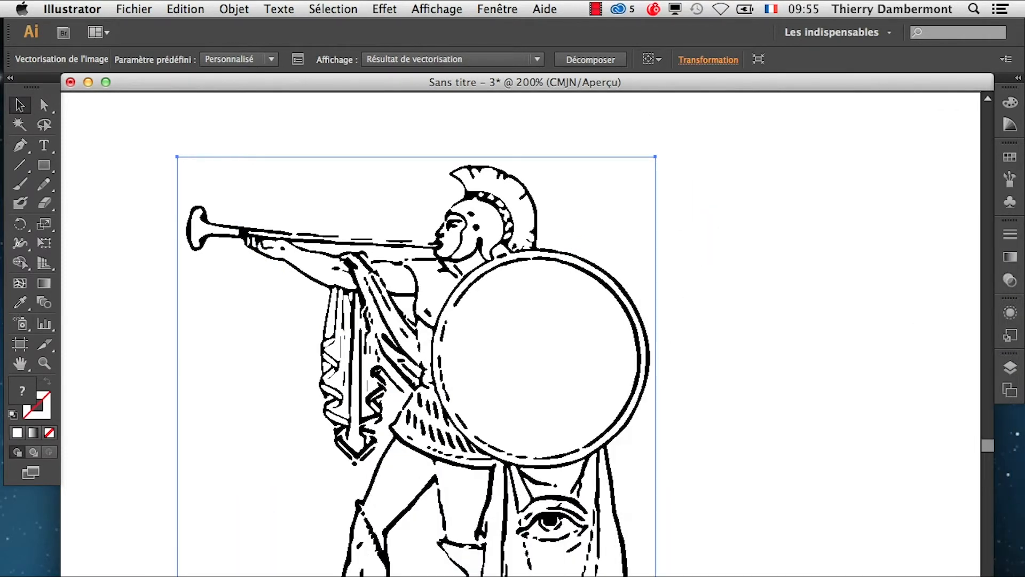
- Detach the layer list as a floating panel and enlarge it so the full sublayer names fit
left_click(1009, 367)
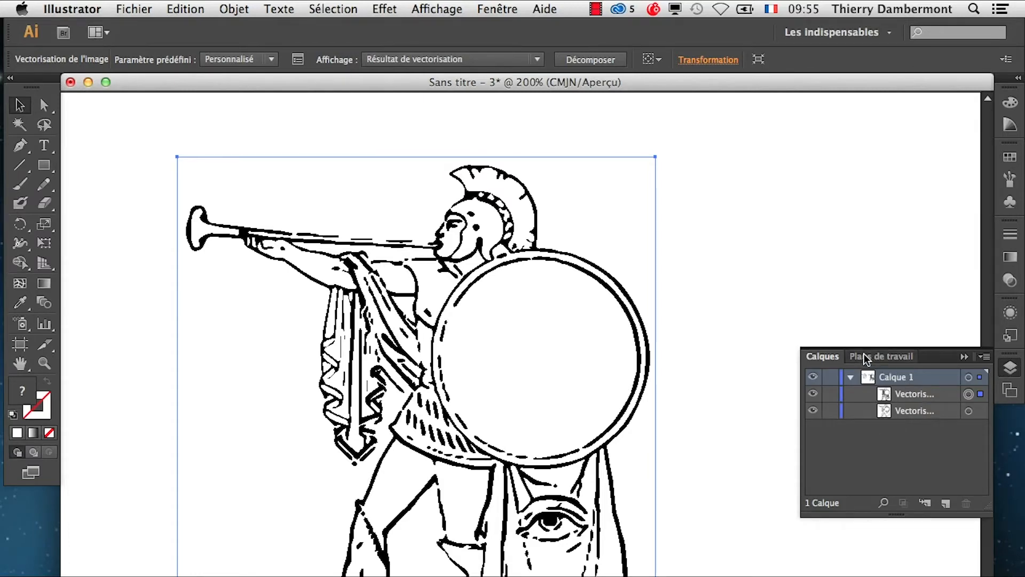
left_click_drag(822, 356, 722, 290)
left_click(960, 358)
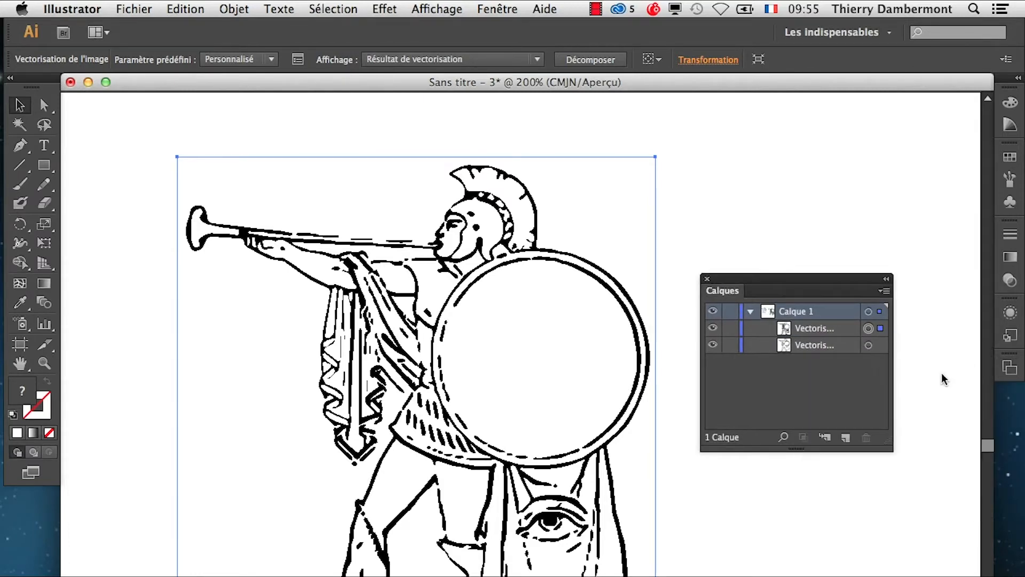
left_click_drag(890, 444, 996, 514)
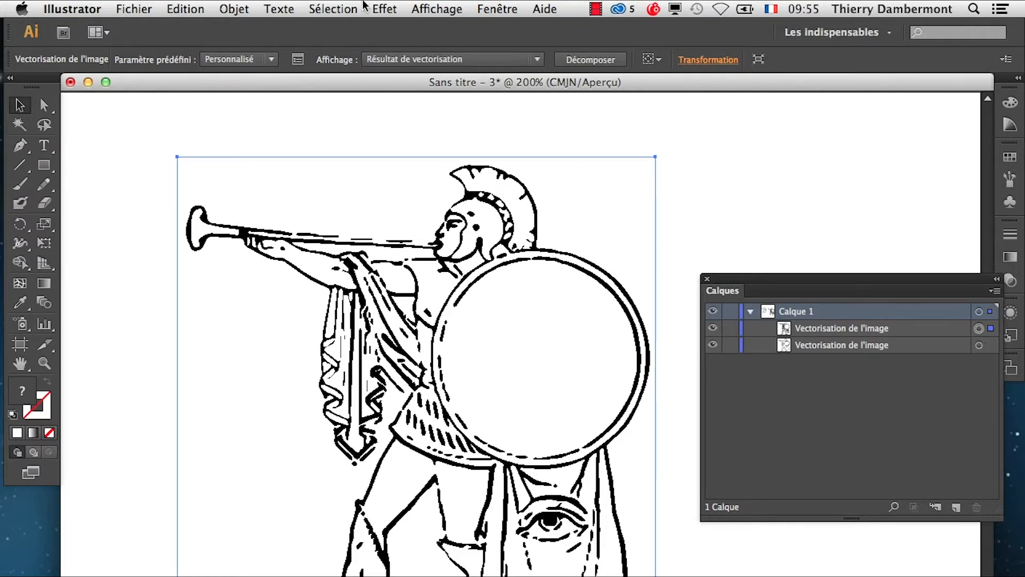
- Check the Live Paint commands for the embedded warrior trace and reposition the floating layer list beside the shield
left_click(239, 6)
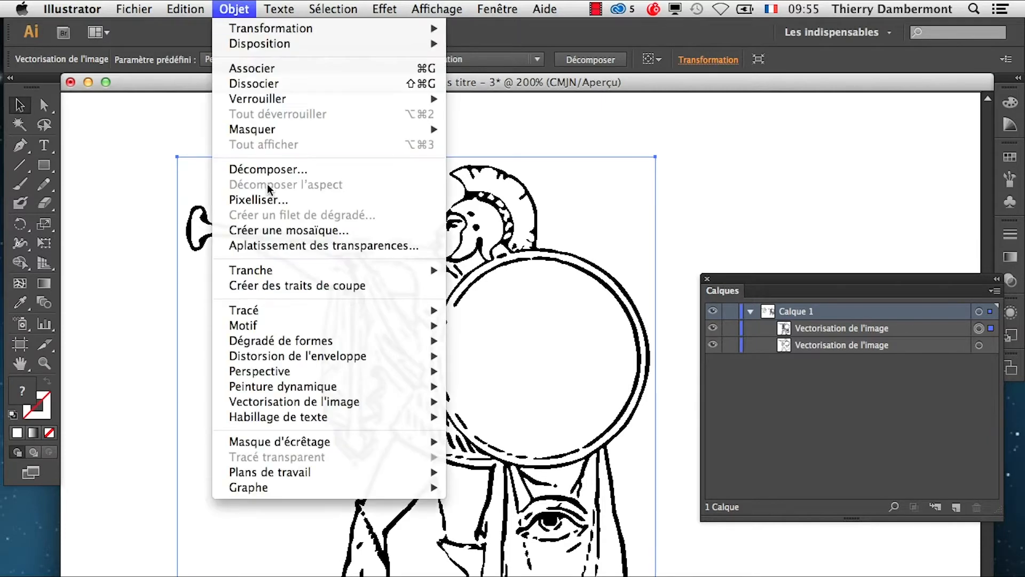
mouse_move(324, 383)
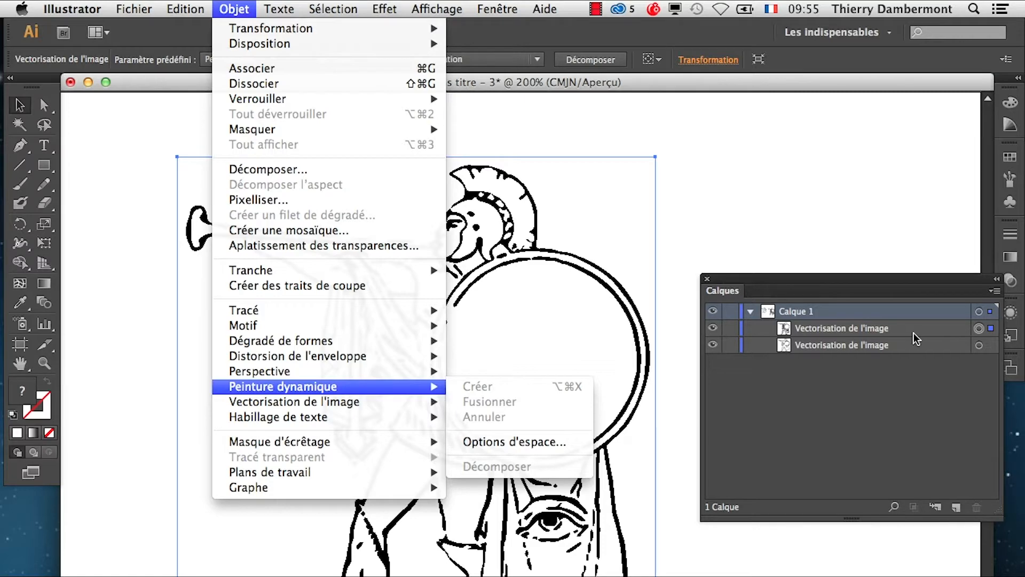
left_click(751, 275)
left_click_drag(750, 276, 725, 191)
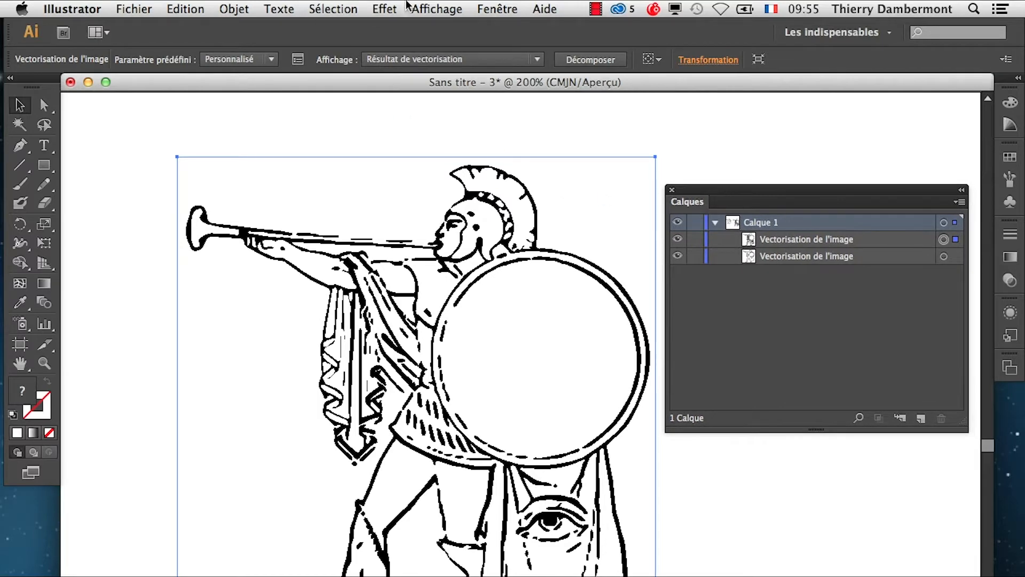
- Show the transparency grid and set the warrior trace to ignore white, keeping its tracing settings open beside the artwork
left_click(453, 9)
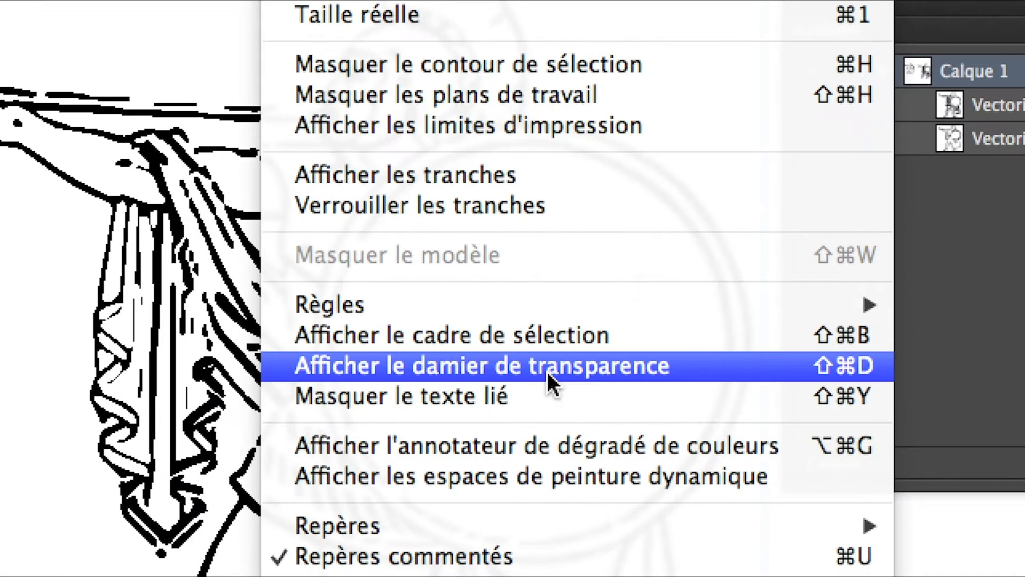
left_click(550, 380)
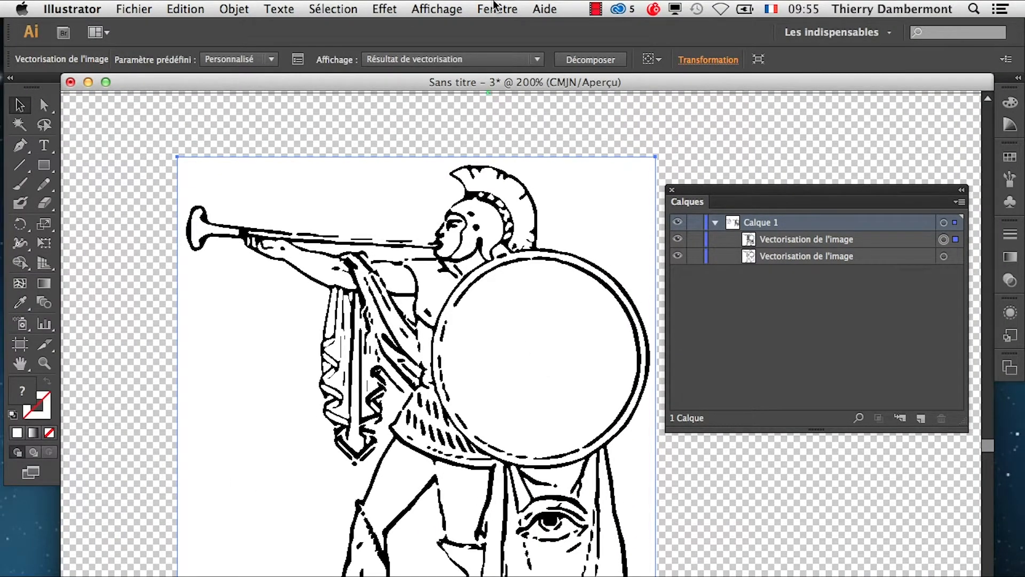
left_click(496, 8)
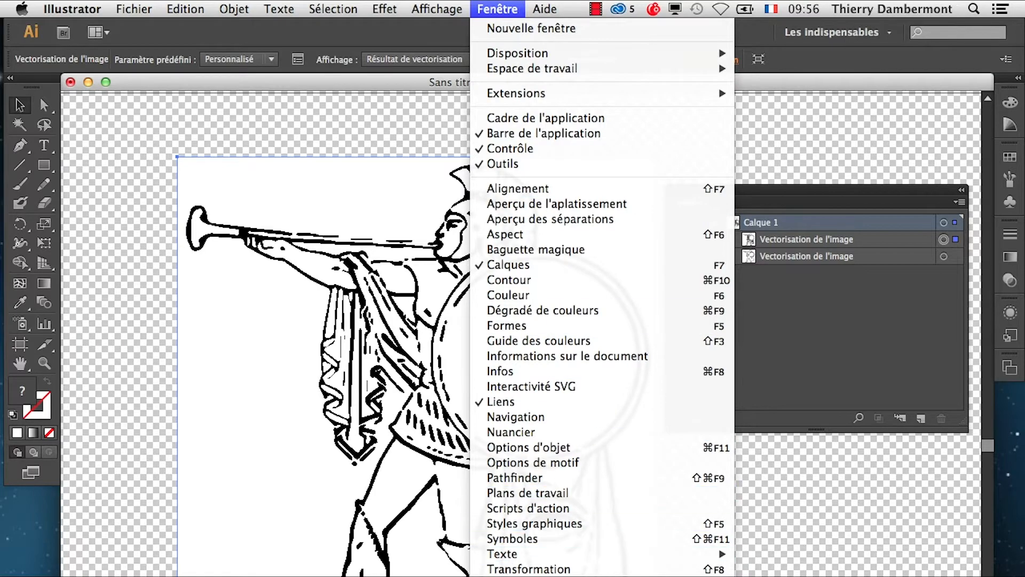
left_click(534, 574)
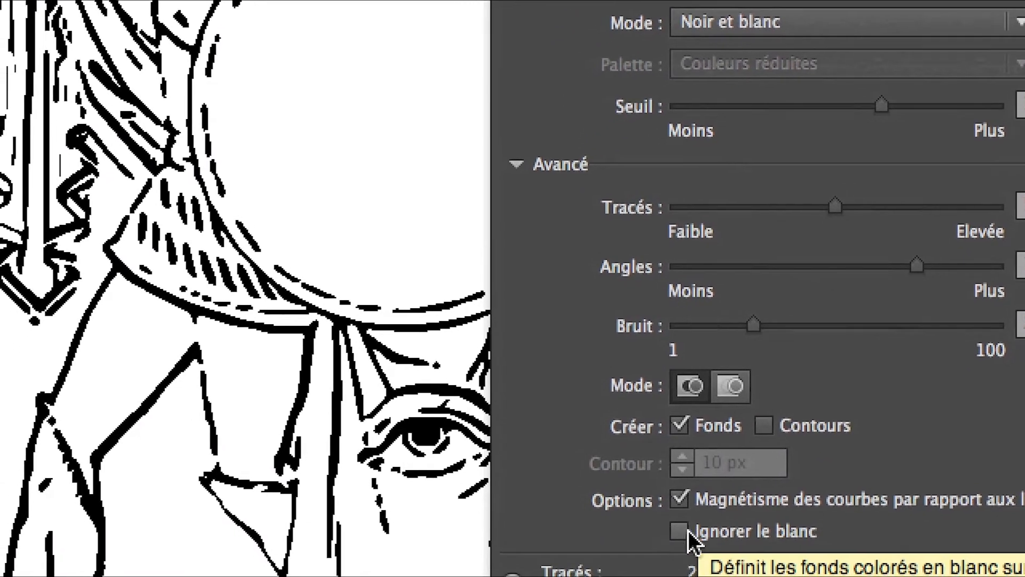
left_click(680, 529)
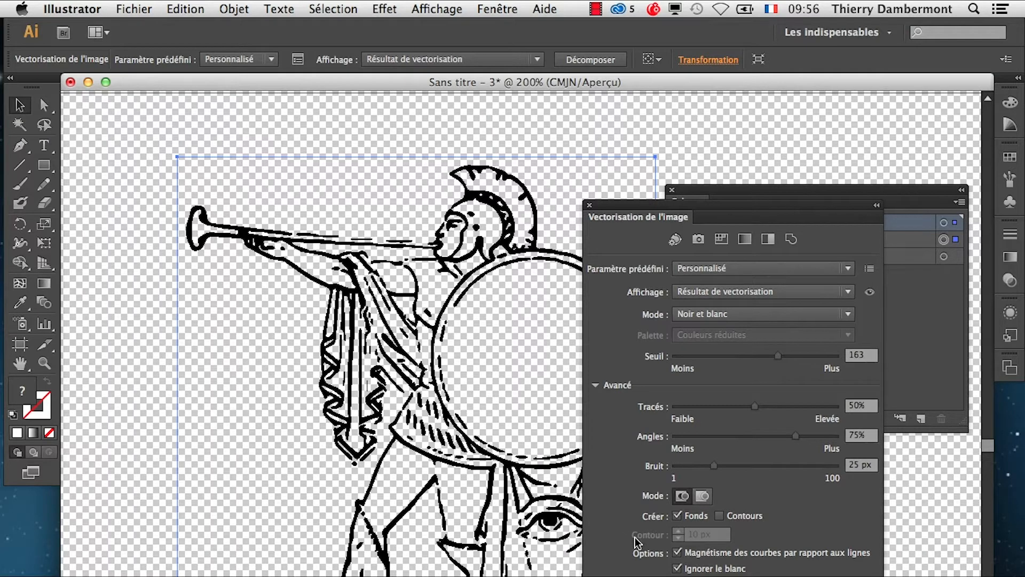
left_click_drag(688, 208, 780, 304)
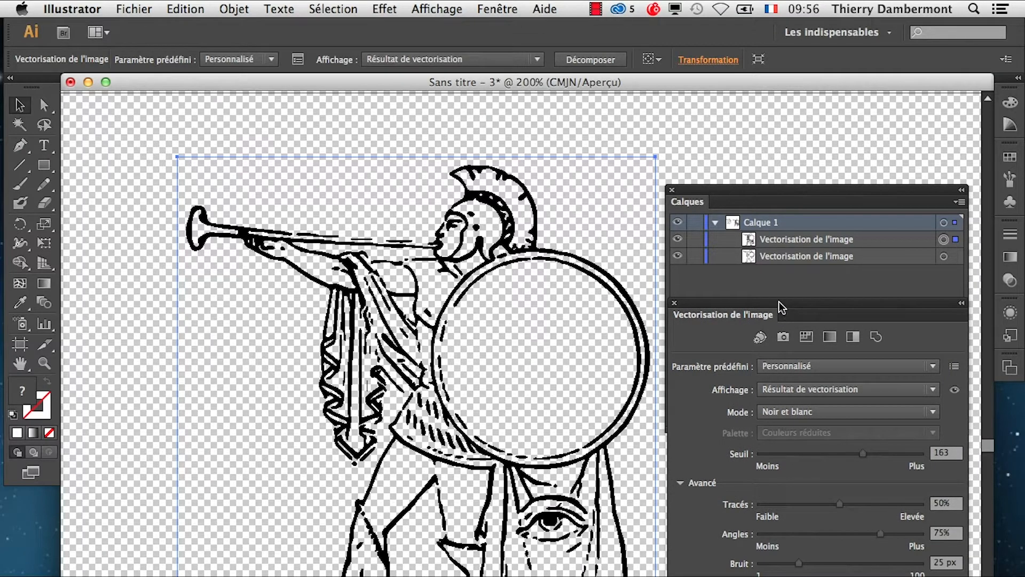
left_click_drag(770, 300, 795, 287)
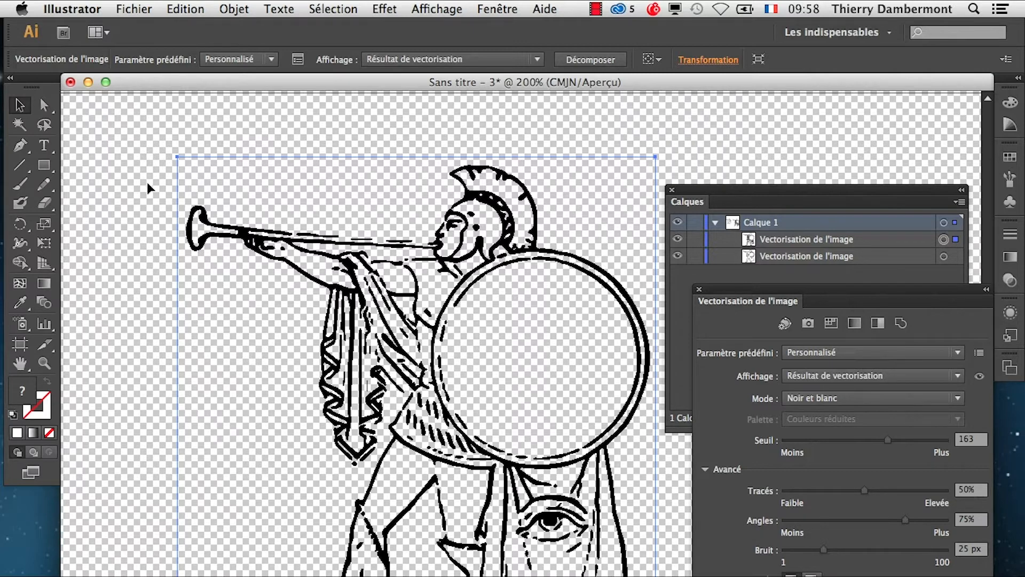
- Move the warrior trace slightly up and to the left on the transparency grid
left_click_drag(278, 240, 401, 253)
left_click_drag(477, 261, 334, 247)
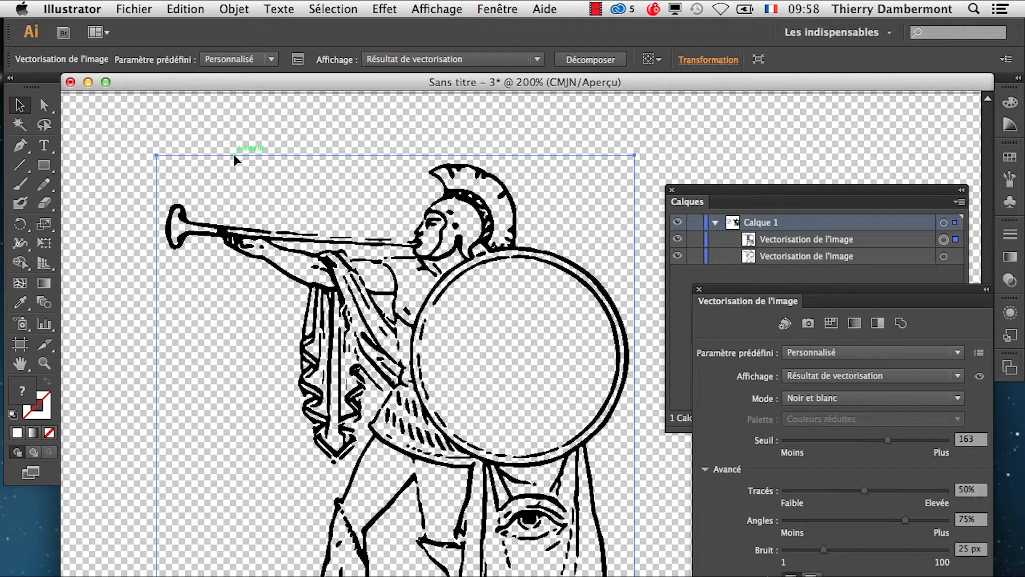
mouse_move(233, 156)
left_mouse_down()
mouse_move(388, 206)
mouse_move(289, 185)
mouse_move(221, 143)
mouse_move(244, 124)
left_mouse_up()
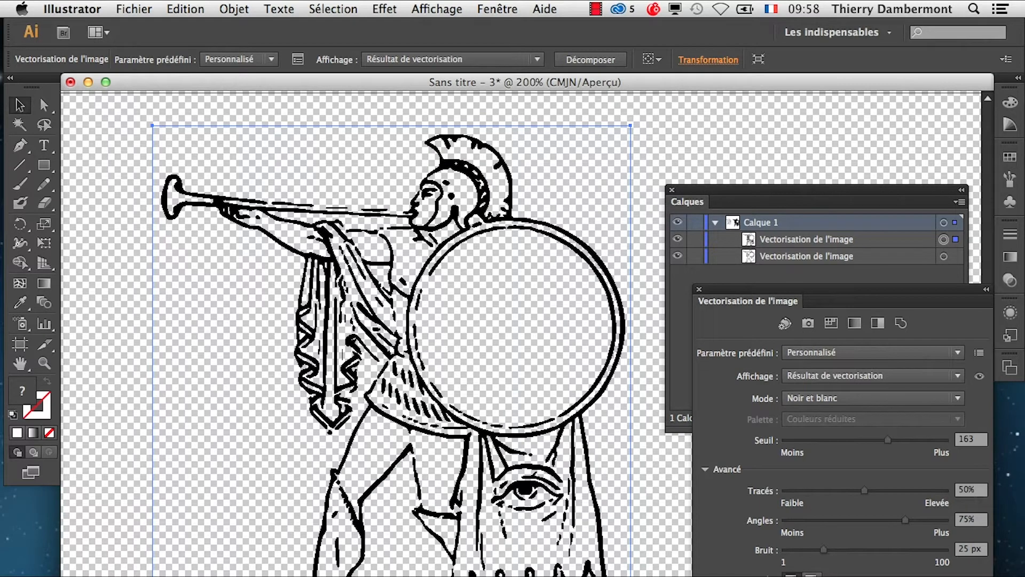
- Accept the selection and anchor point display preferences and shift the warrior trace slightly further up and left by its frame
left_click(67, 8)
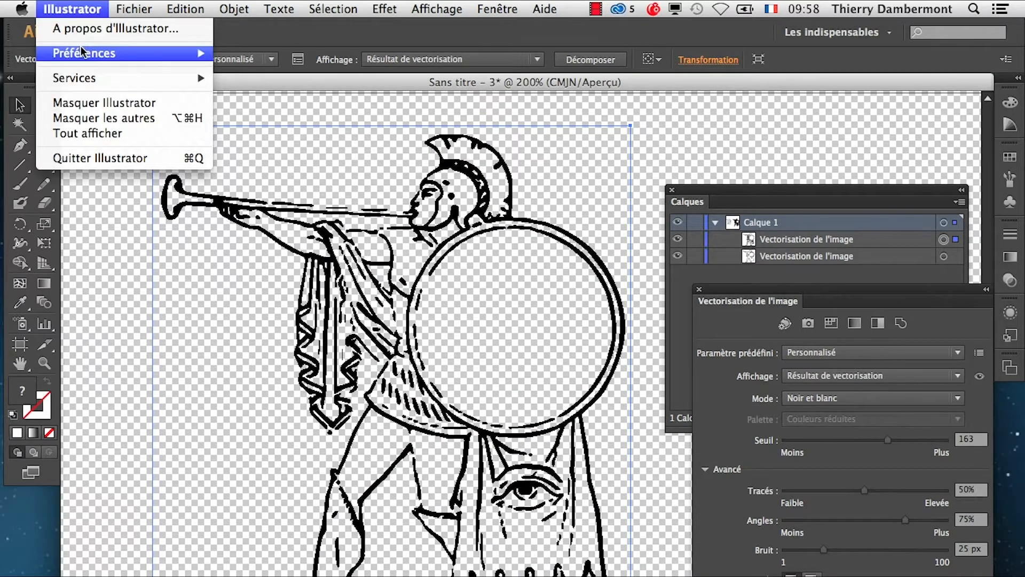
mouse_move(85, 53)
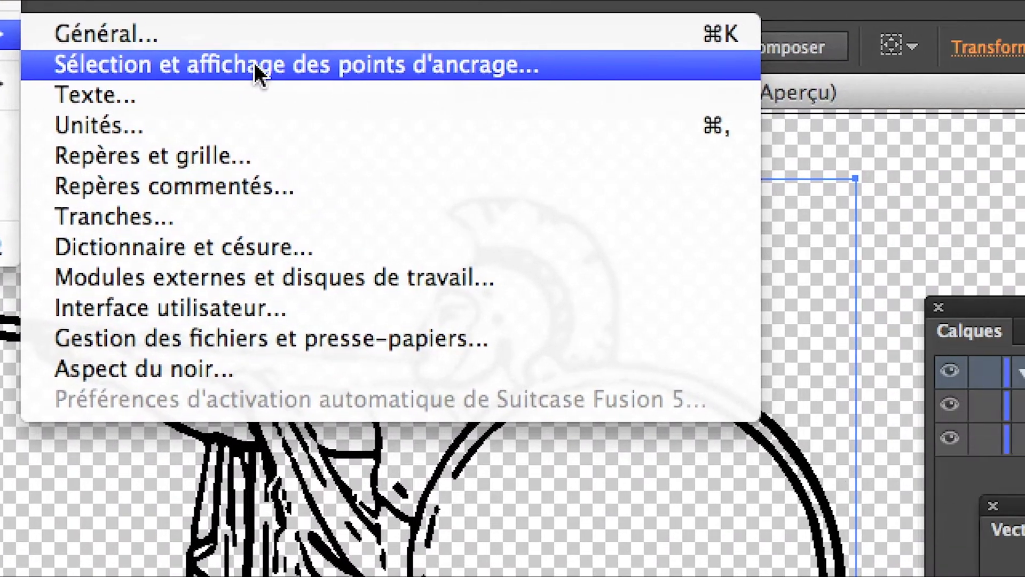
left_click(255, 62)
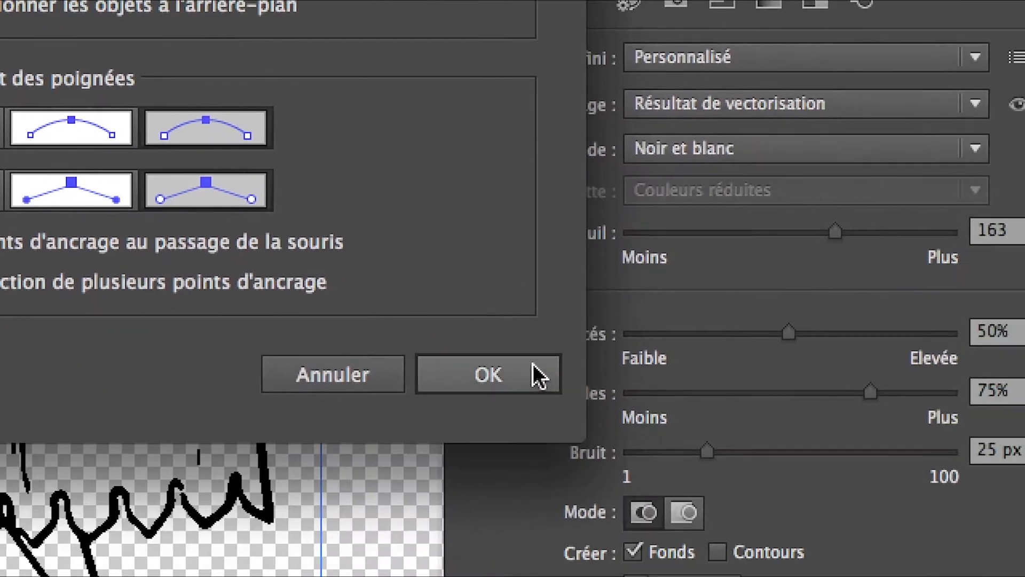
left_click(536, 373)
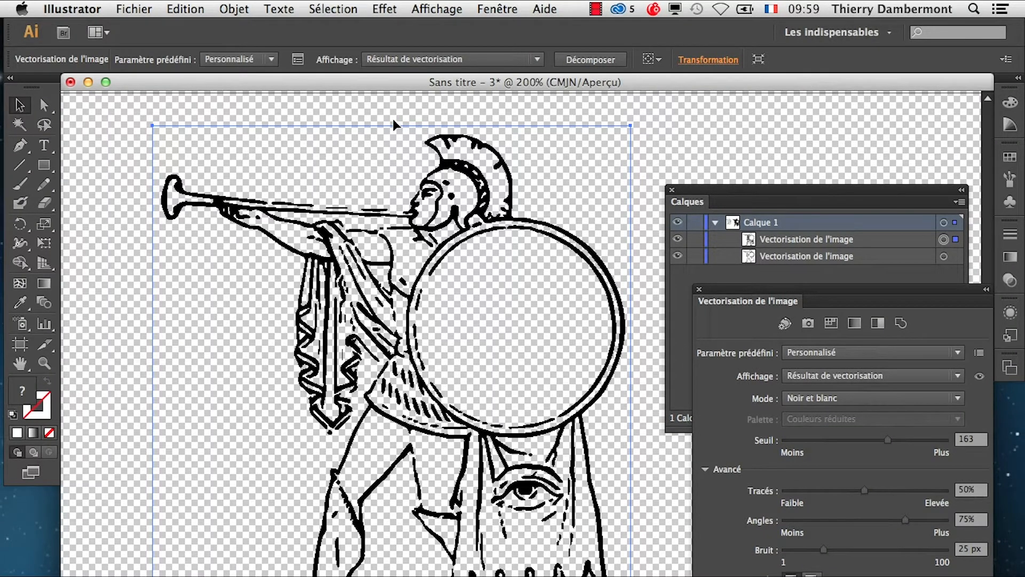
left_click_drag(396, 126, 365, 120)
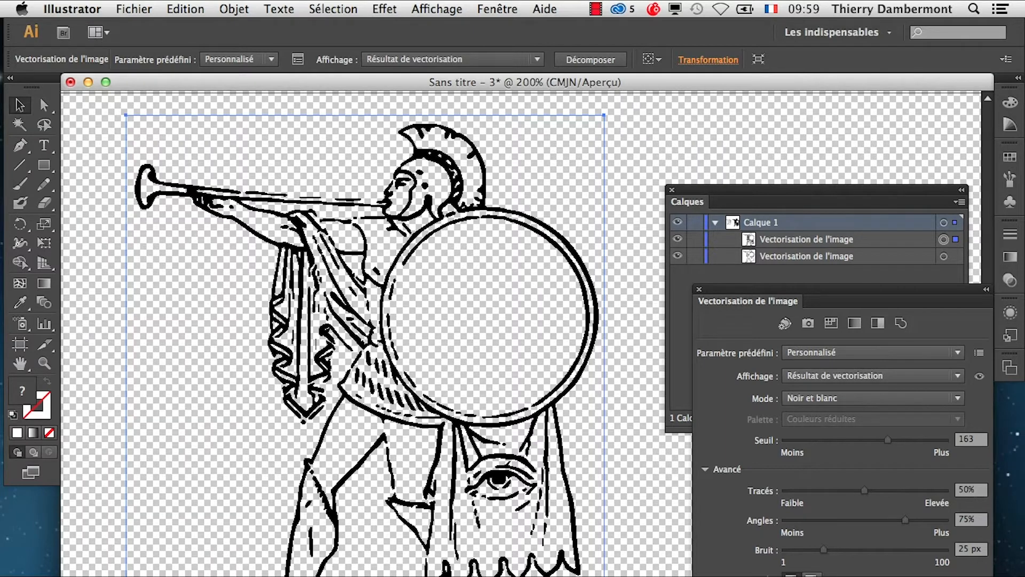
- Widen the linked images list to read the embedded warrior image's file details, and move it back out of view
left_click_drag(267, 574, 314, 320)
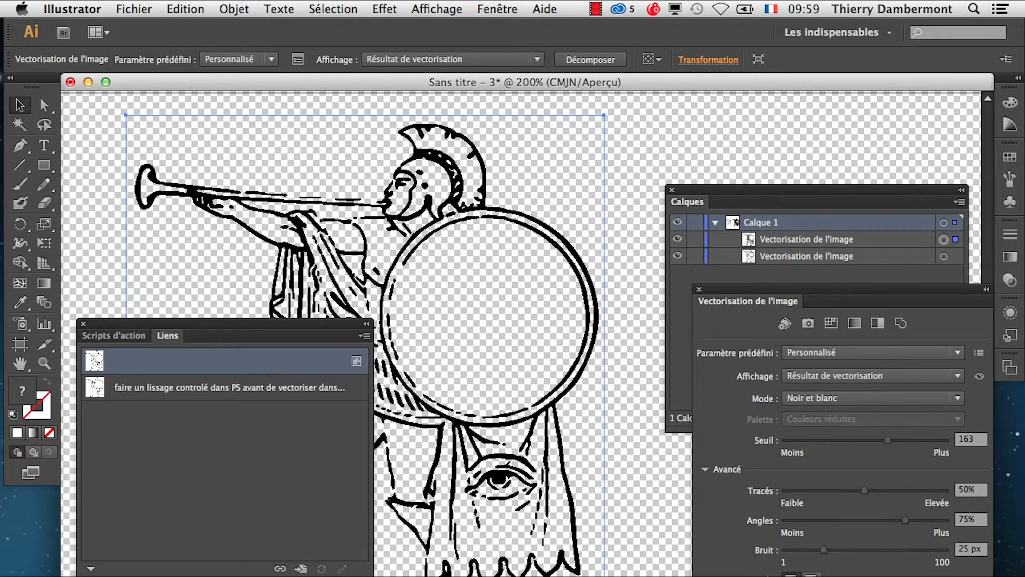
left_click_drag(373, 428, 389, 427)
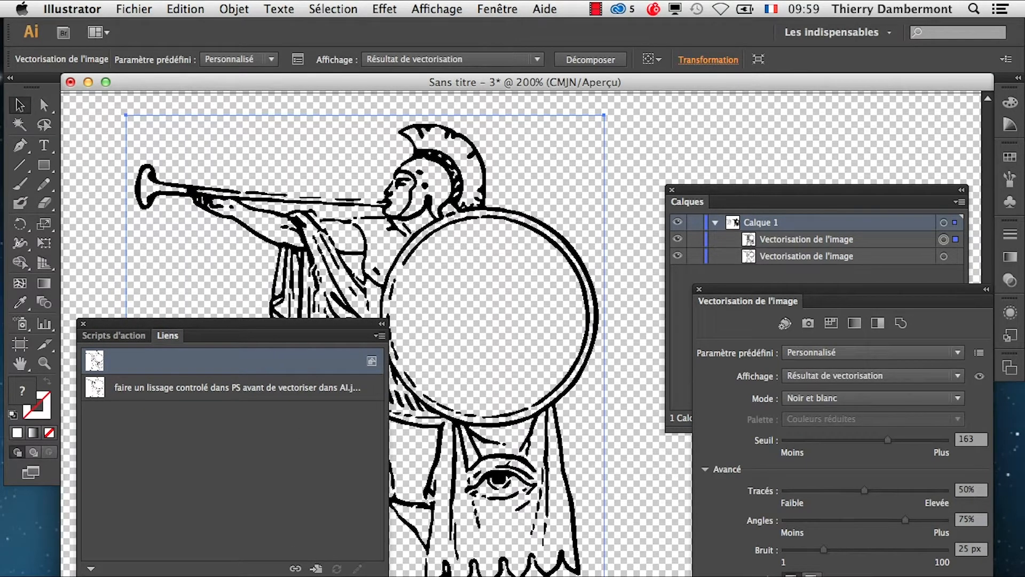
left_click_drag(374, 575, 449, 574)
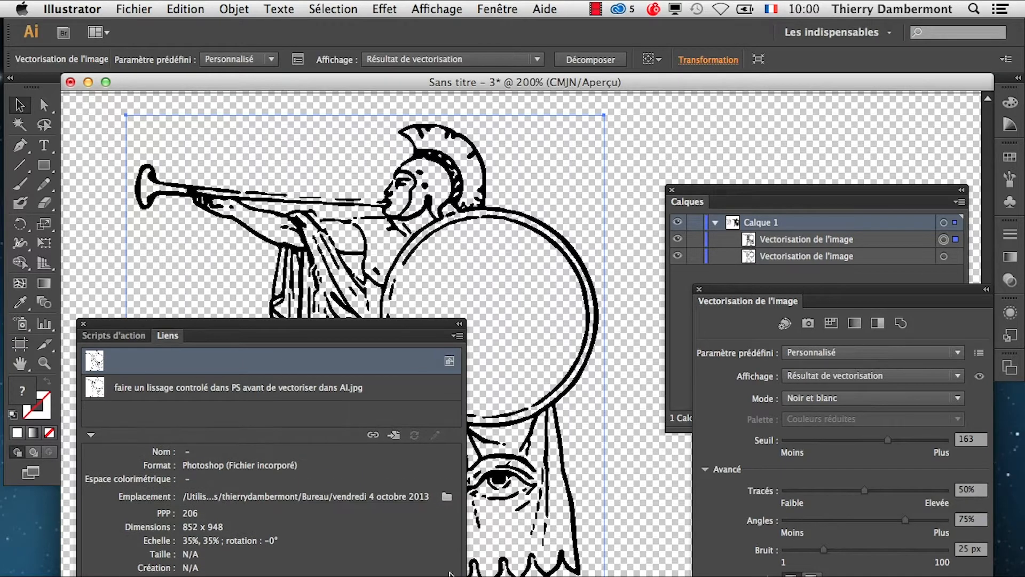
left_click_drag(330, 324, 315, 576)
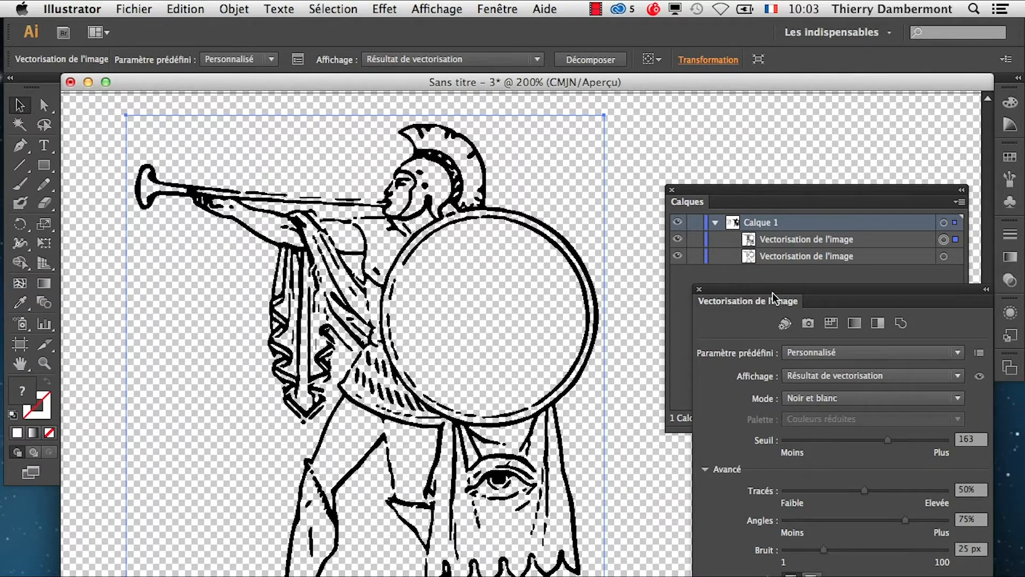
left_click_drag(774, 293, 706, 280)
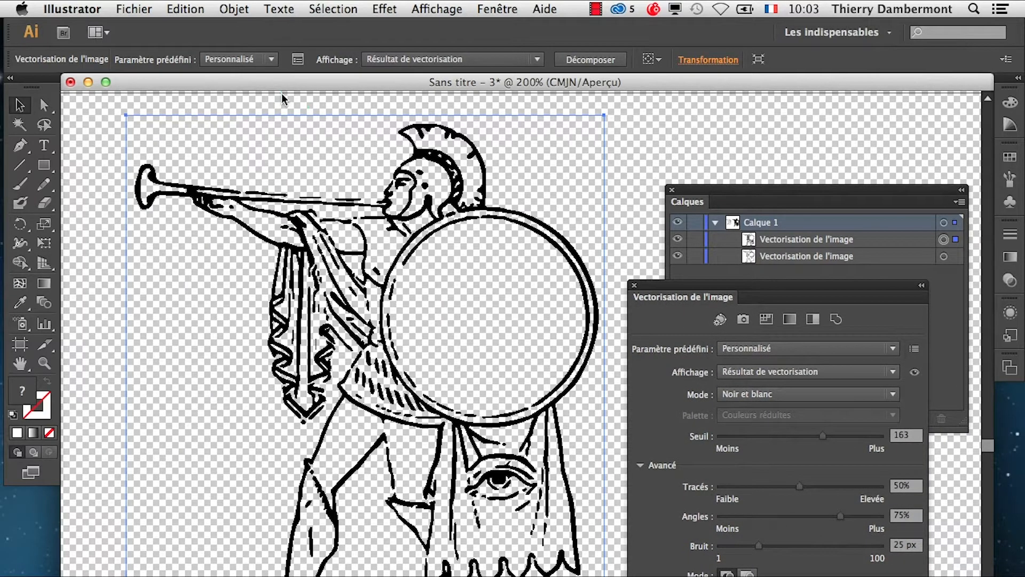
left_click(231, 8)
mouse_move(327, 387)
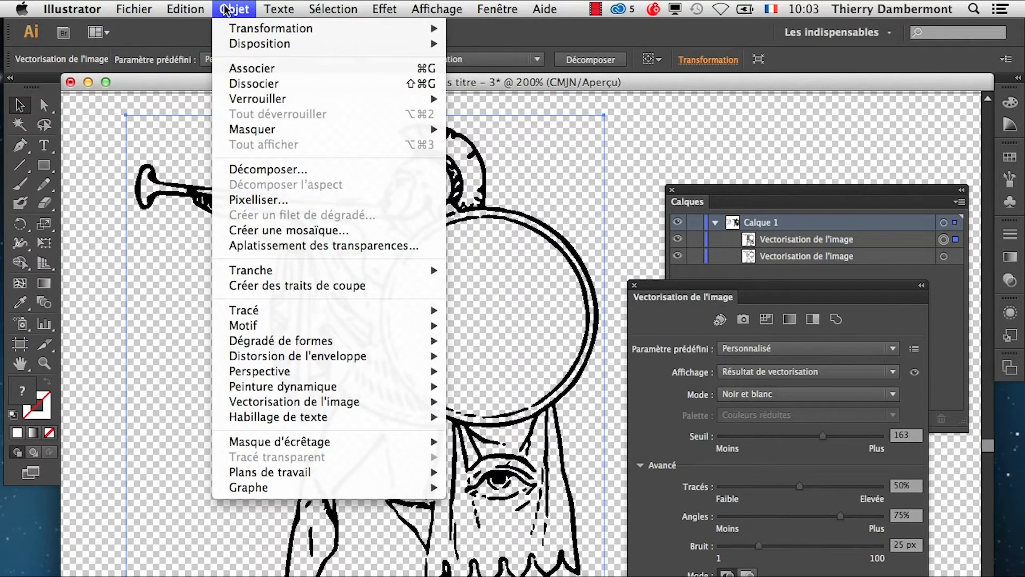
left_click(777, 195)
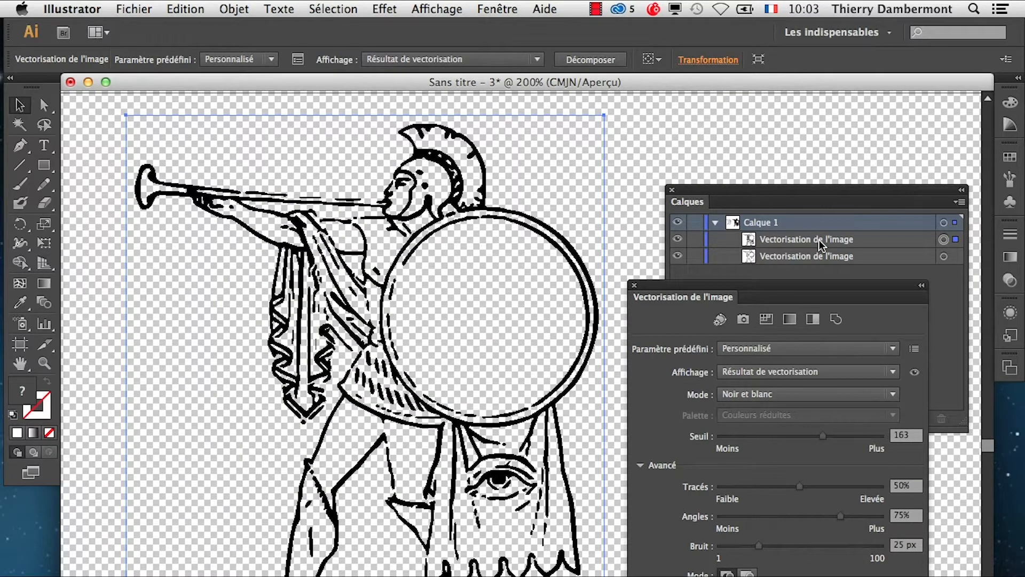
- Duplicate the collapsed layer Calque 1, and lock and hide the original as a backup
left_click_drag(808, 288, 514, 364)
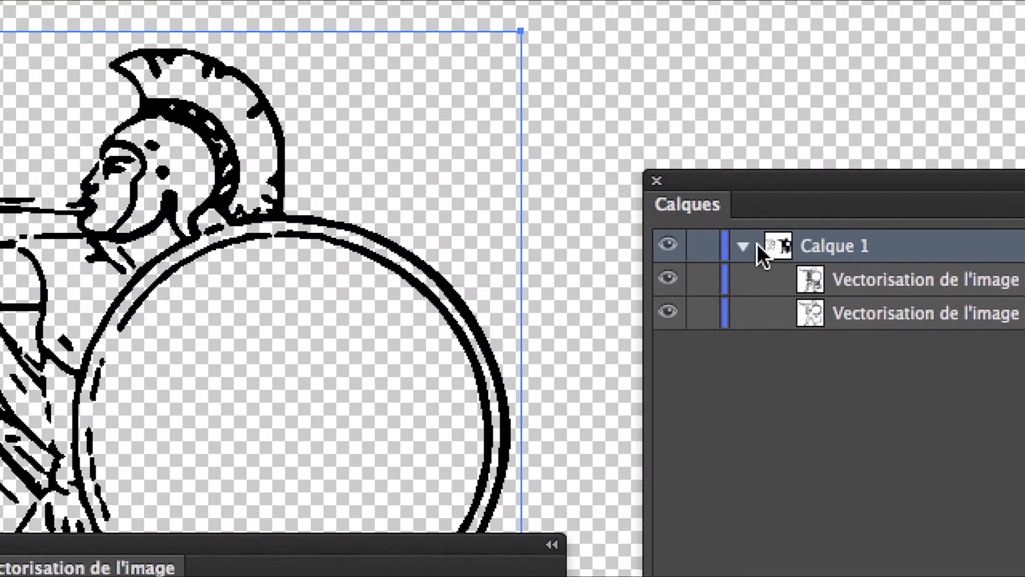
left_click(744, 246)
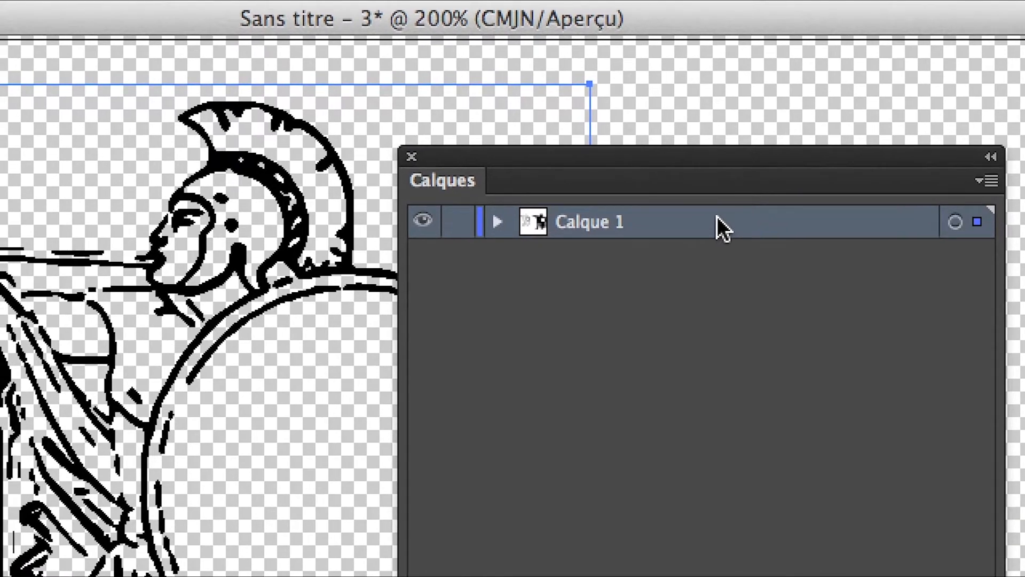
left_click_drag(716, 216, 905, 576)
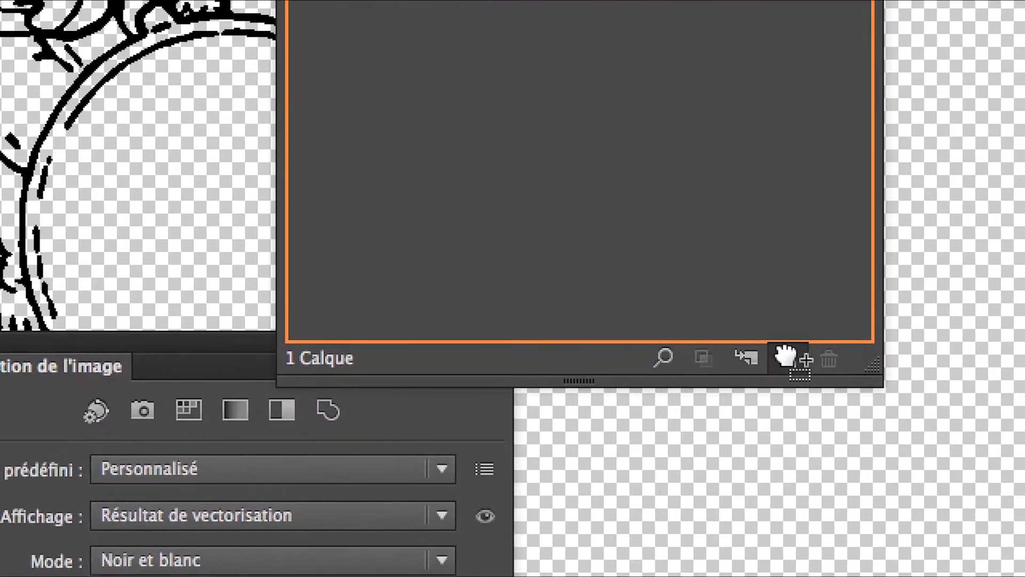
left_click_drag(786, 357, 786, 358)
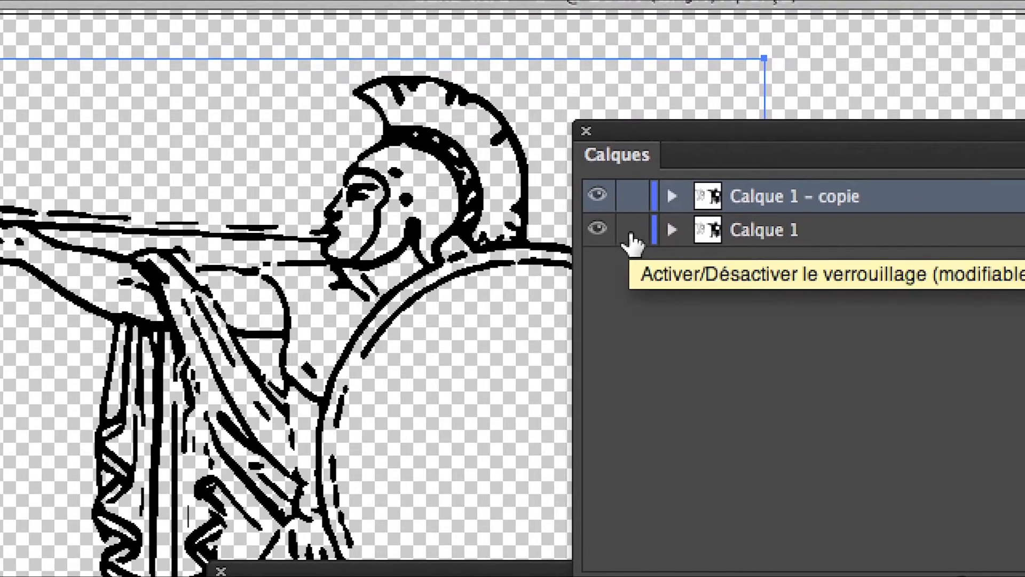
left_click(632, 233)
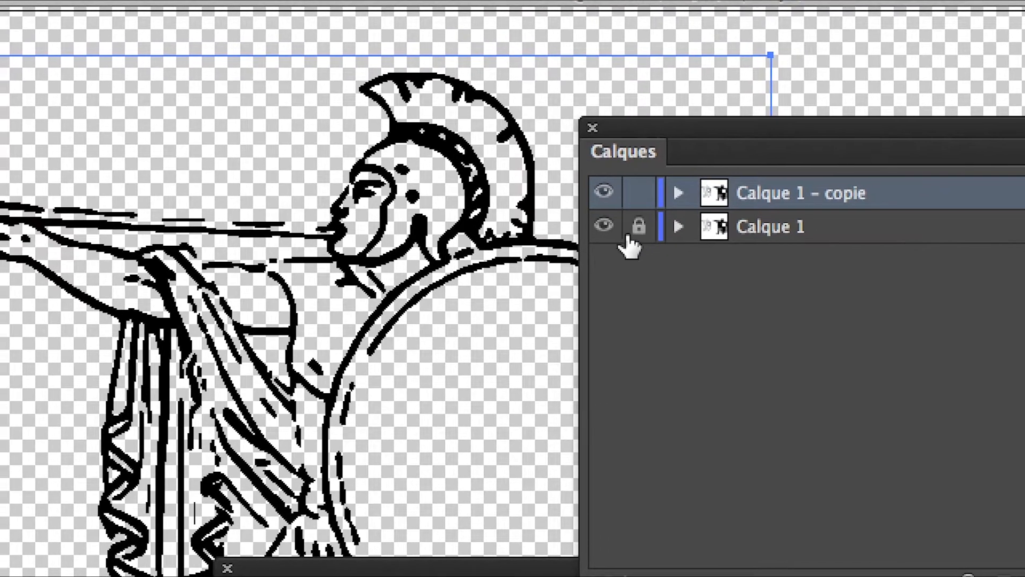
left_click(599, 232)
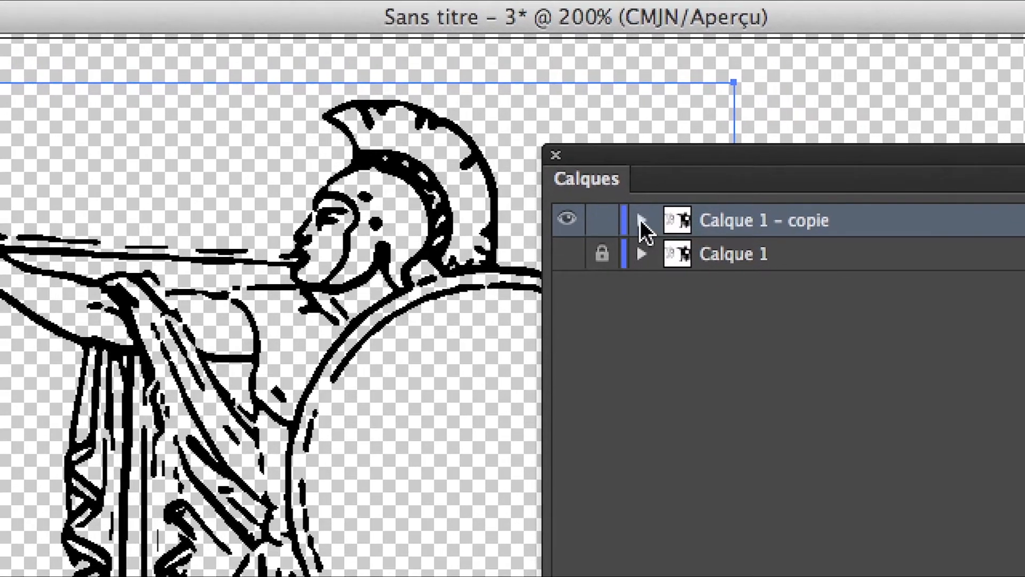
- Delete the smaller warrior trace with the white background from the Calque 1 - copie layer
left_click(688, 193)
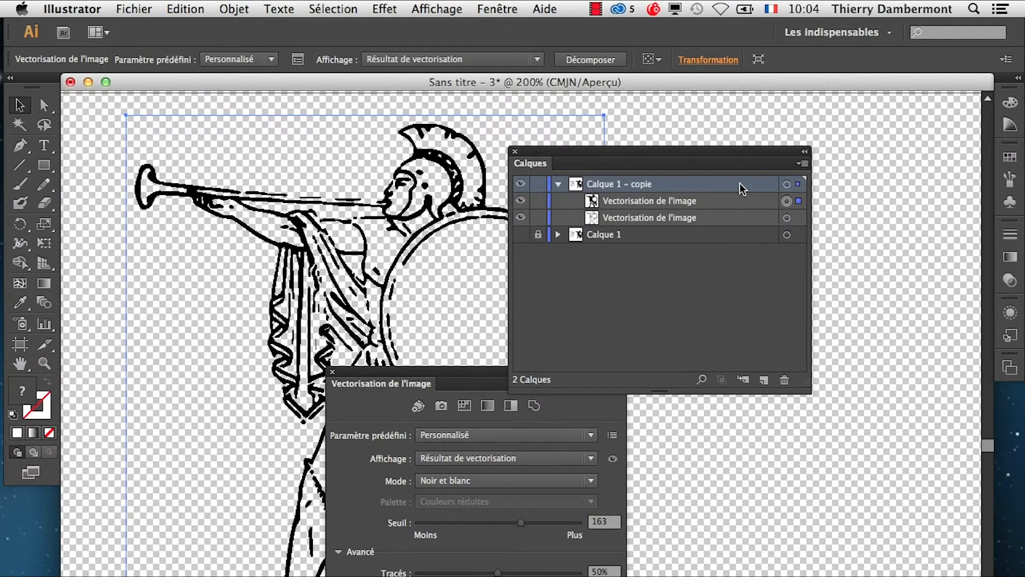
left_click_drag(672, 154, 791, 145)
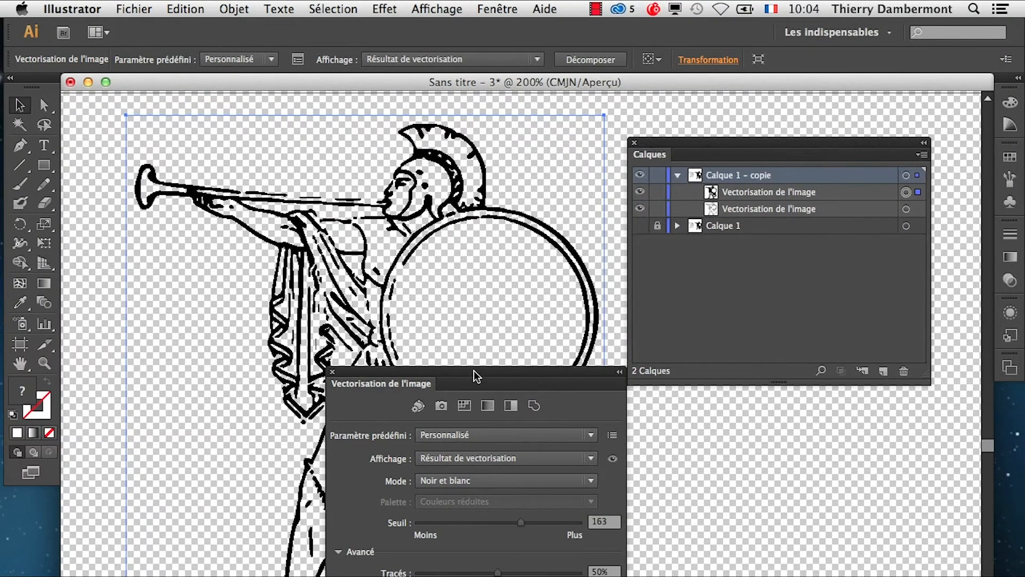
left_click_drag(476, 373, 657, 430)
scroll(338, 385, "down", 3)
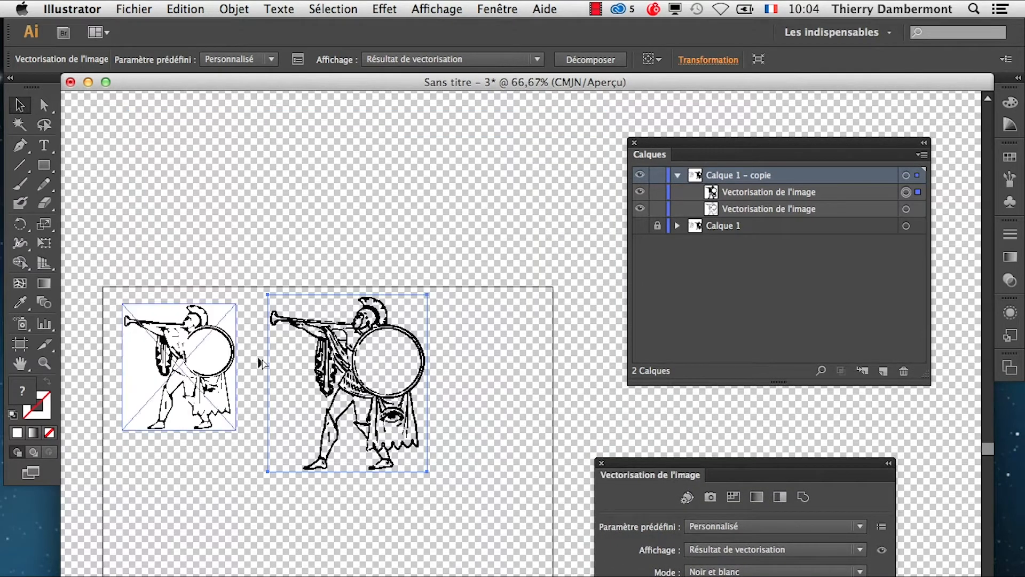
left_click(176, 342)
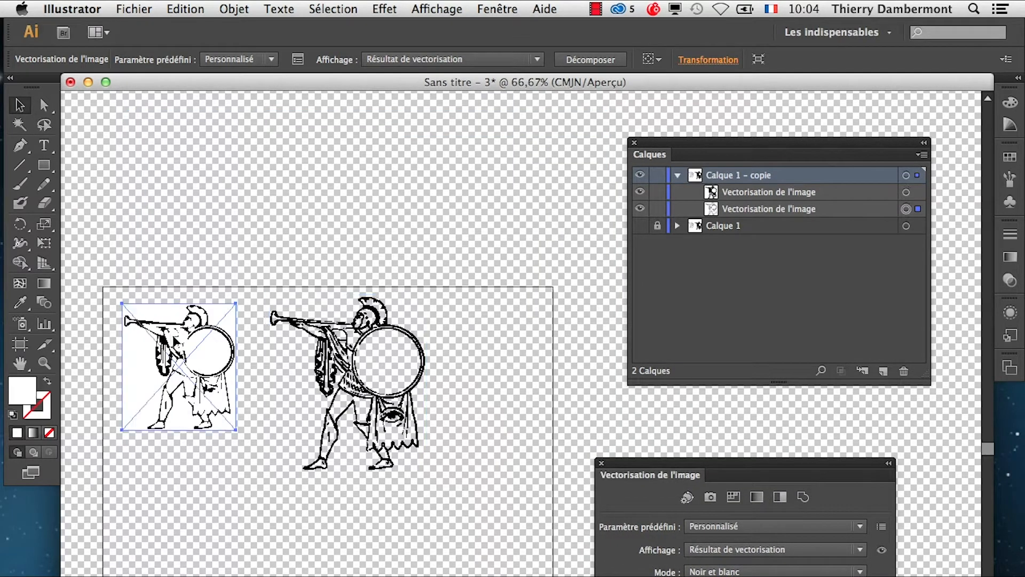
key("Delete")
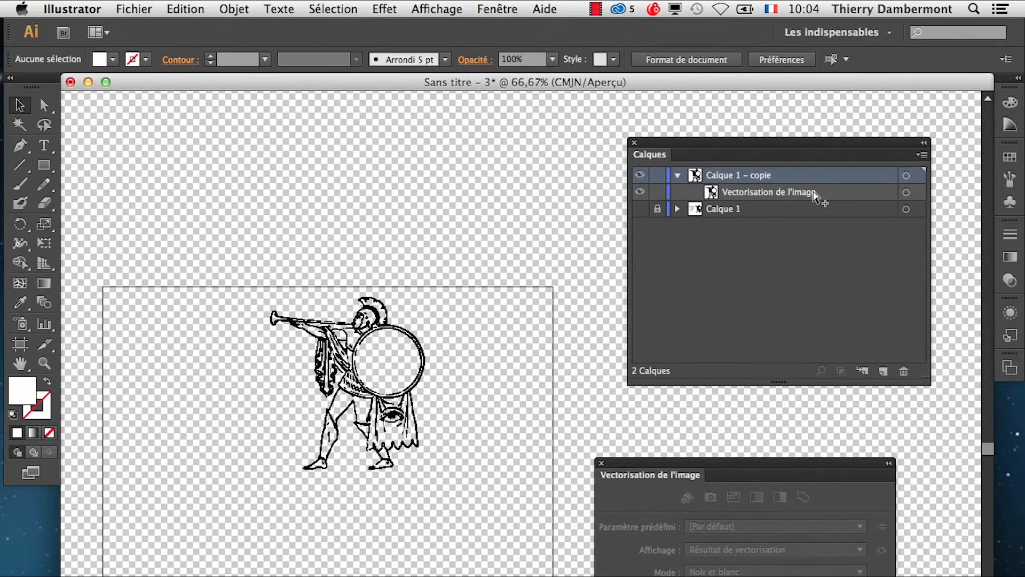
- Expand the remaining warrior trace in Calque 1 - copie into editable vector paths
left_click(418, 354, "super")
left_click(417, 354, "super")
left_click_drag(204, 398, 314, 362)
left_click(420, 353, "super")
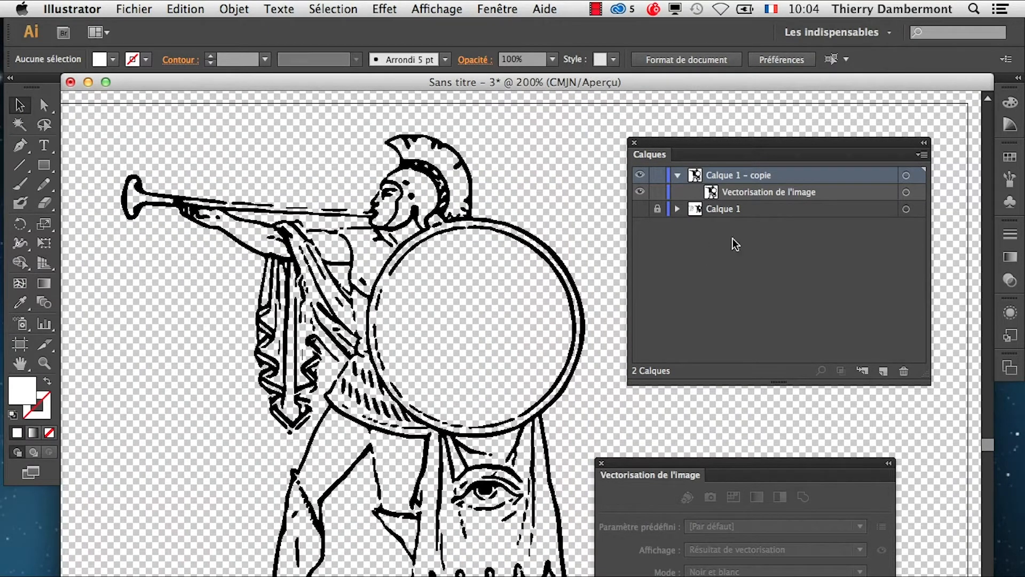
left_click(906, 192)
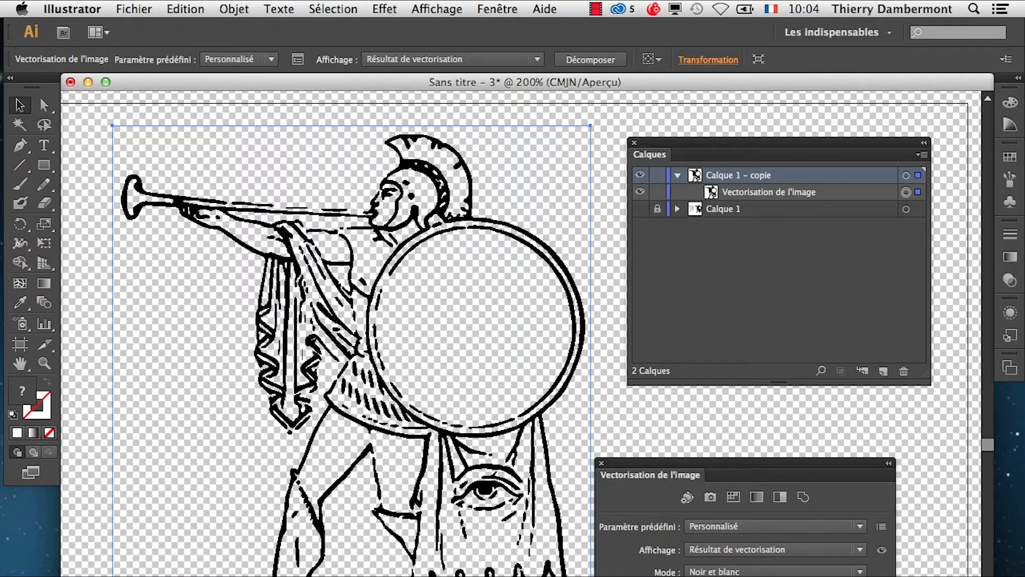
left_click_drag(403, 573, 522, 254)
left_click(229, 9)
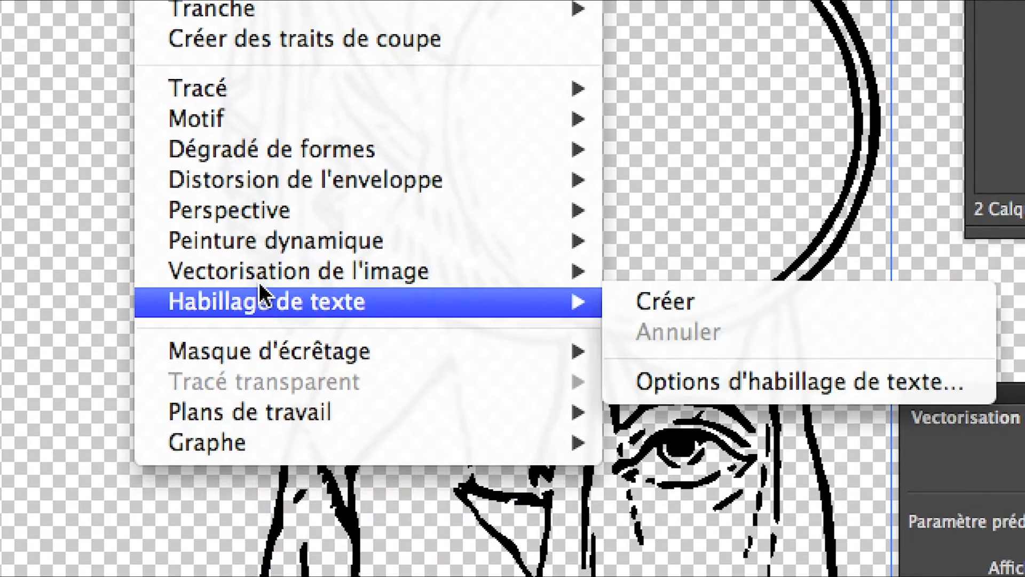
mouse_move(275, 316)
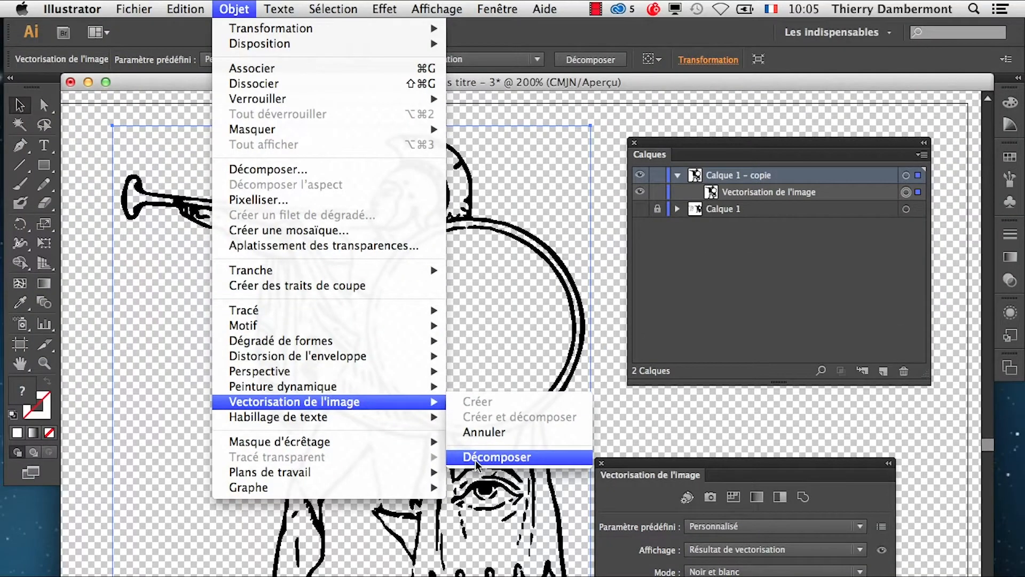
left_click(402, 320)
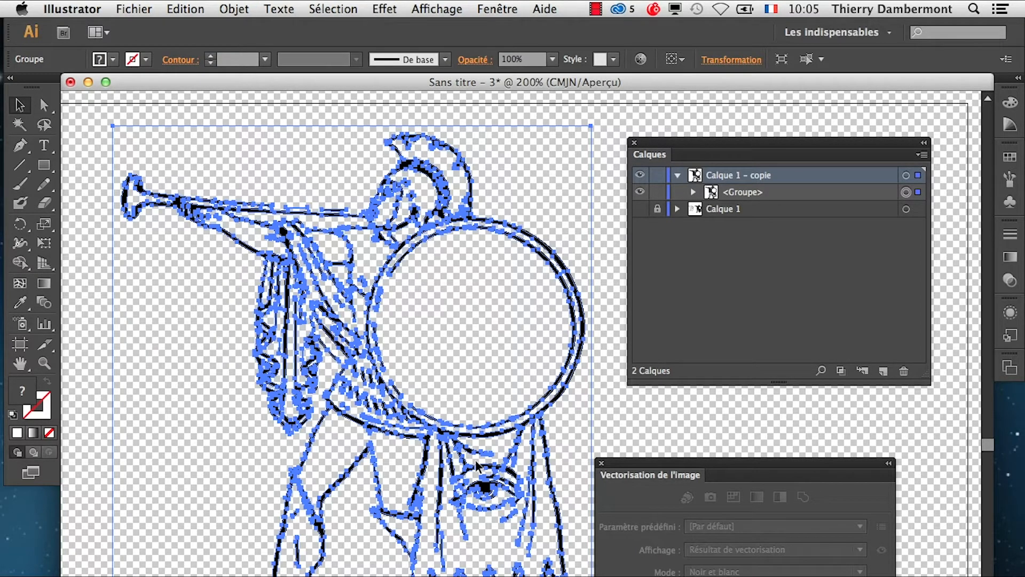
- Unfold the warrior's group in an enlarged layer list to examine its individual paths, and fold it up again
left_click_drag(688, 465, 673, 262)
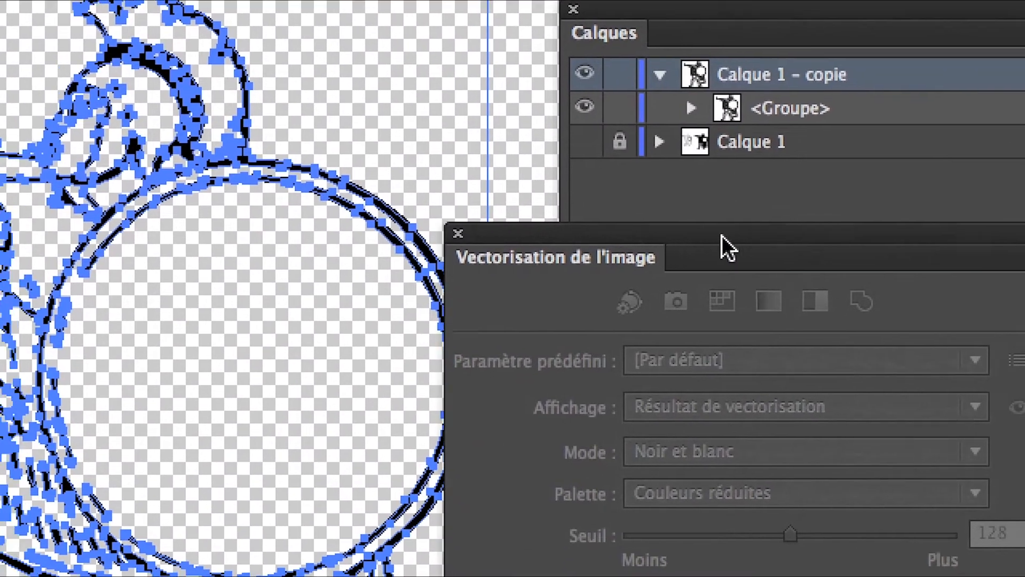
left_click_drag(722, 236, 141, 337)
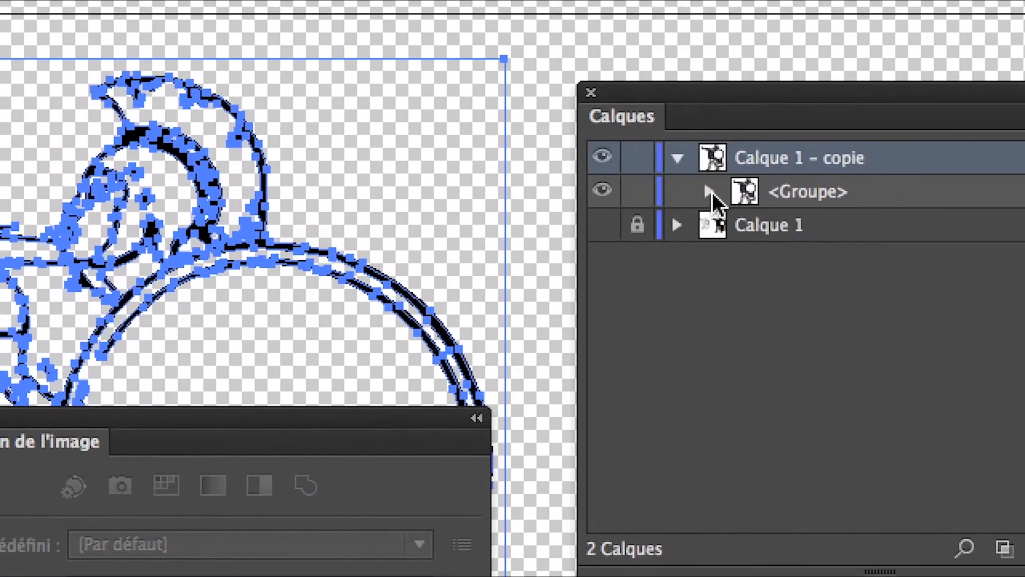
left_click(710, 192)
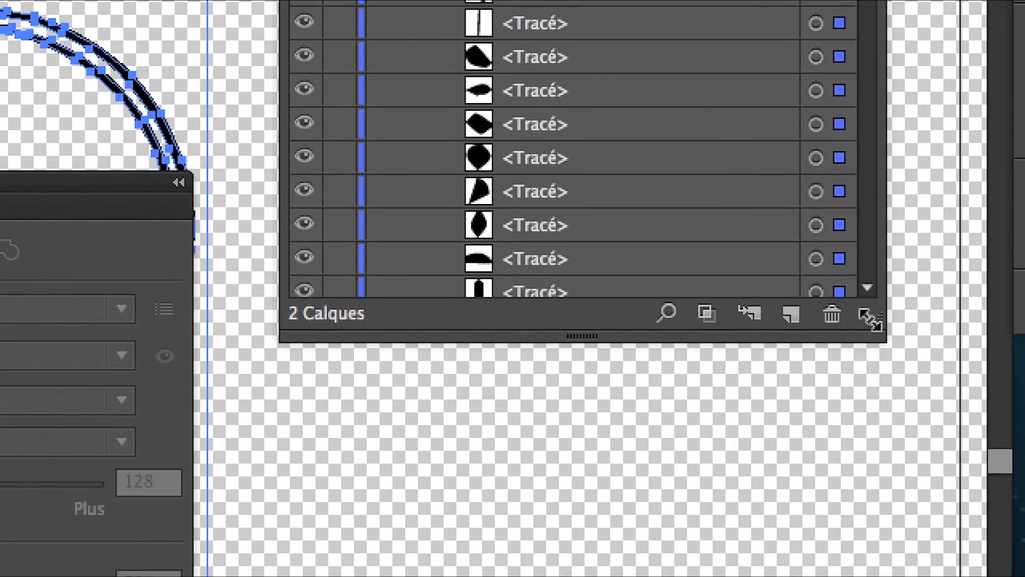
left_click_drag(870, 319, 876, 576)
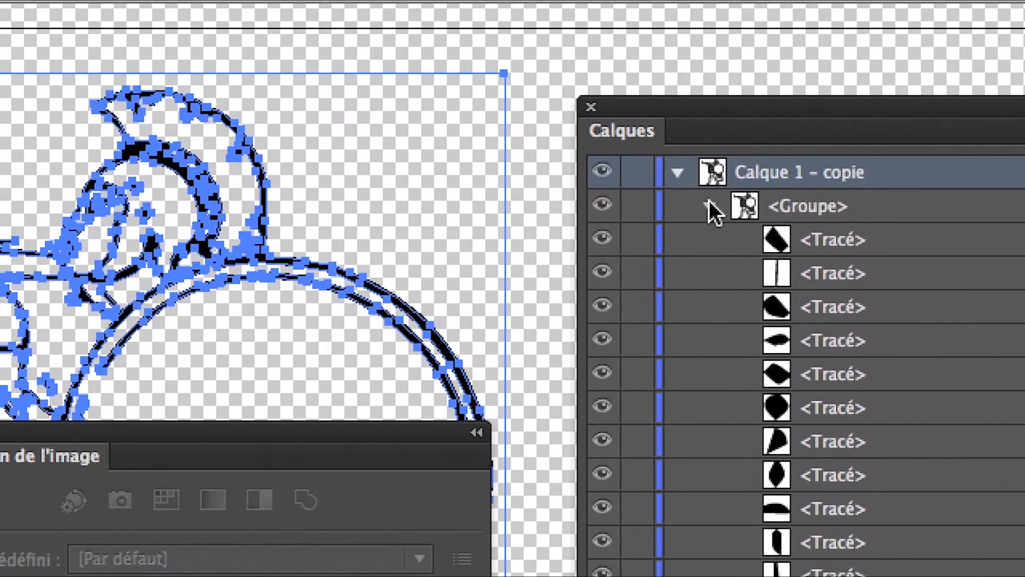
left_click(684, 209)
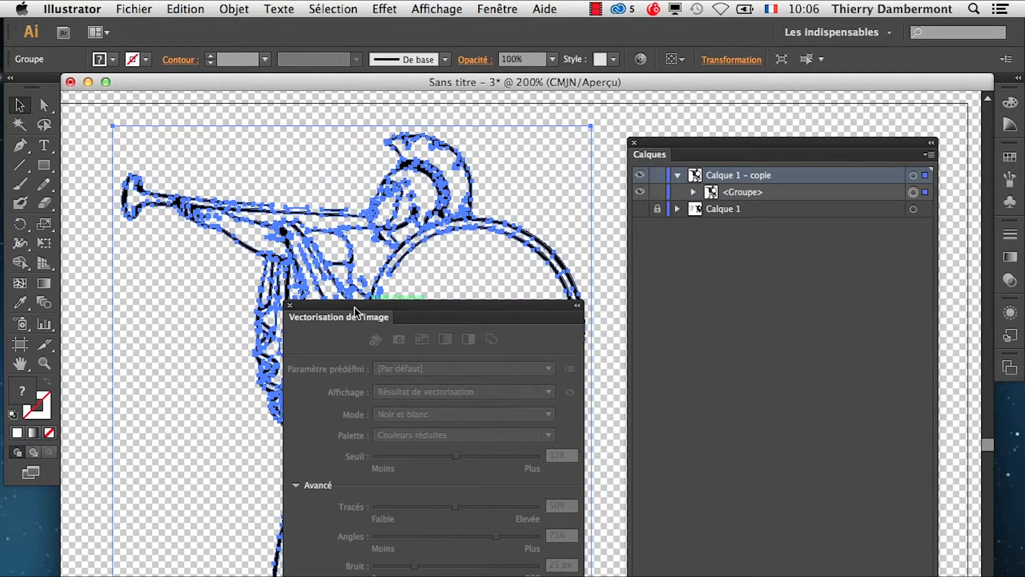
left_click_drag(356, 312, 676, 439)
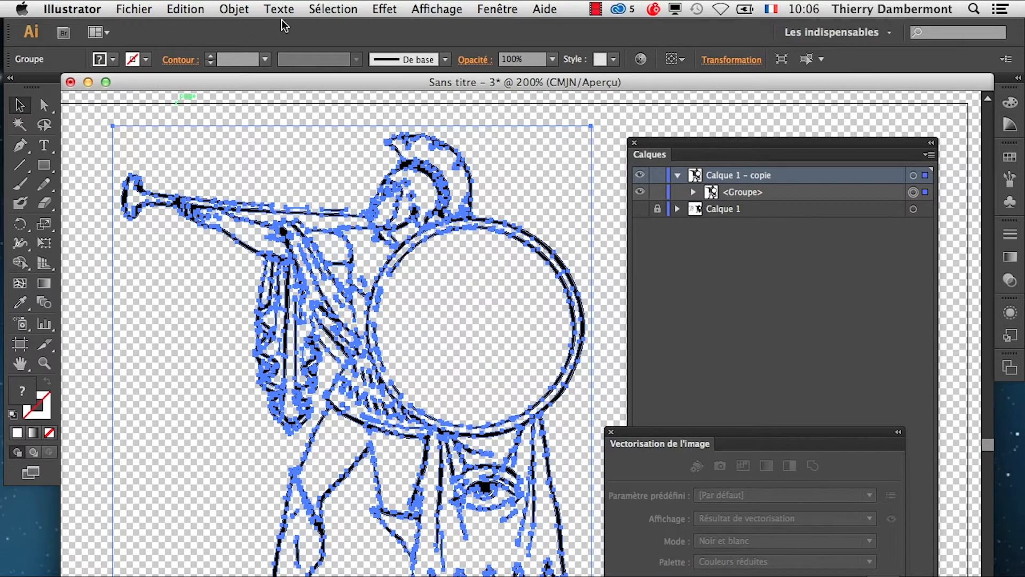
- Show the warrior artwork in outline view and deselect all its paths with the Direct Selection tool
left_click(427, 5)
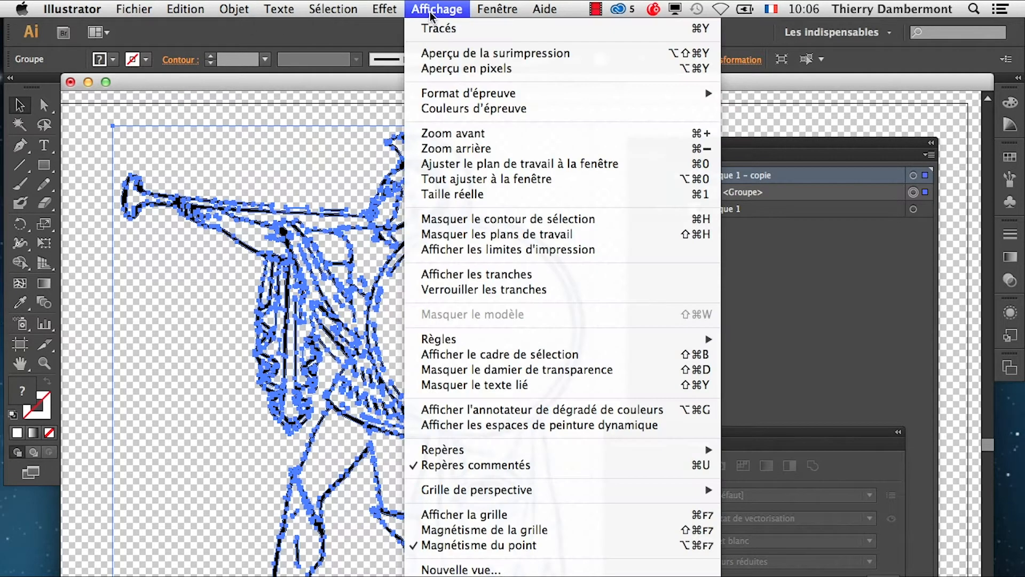
left_click(435, 28)
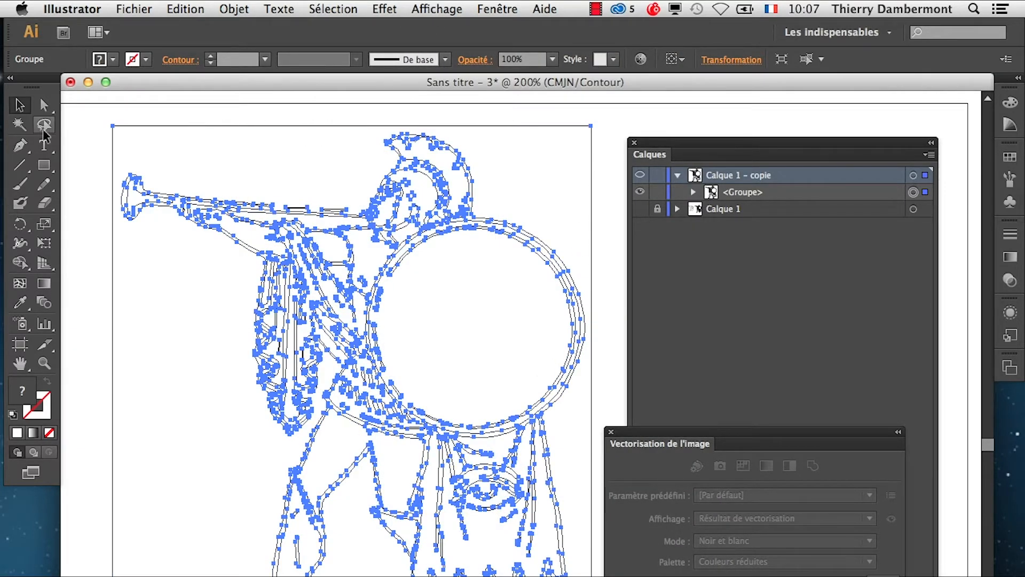
left_click(45, 107)
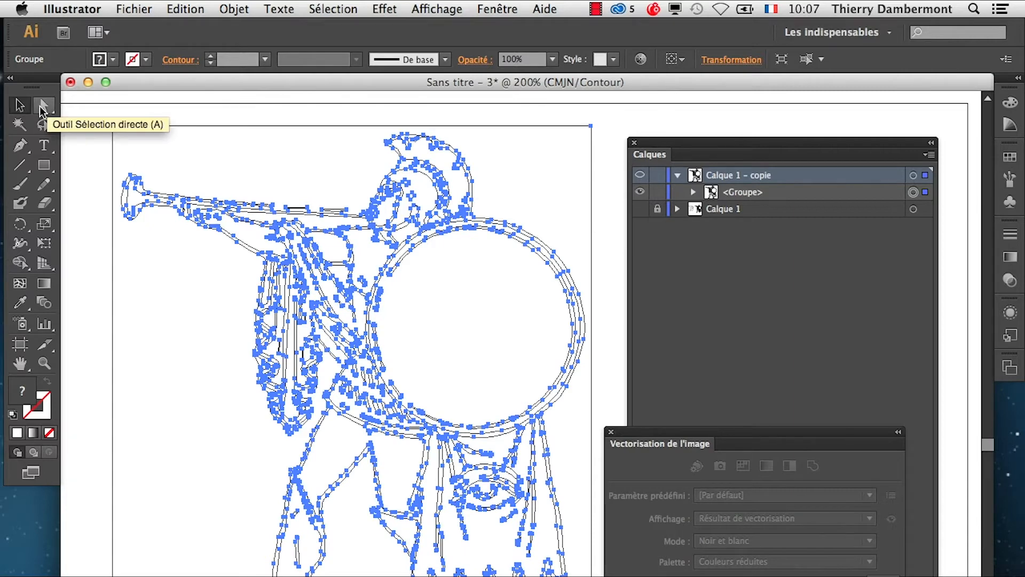
left_click(89, 154)
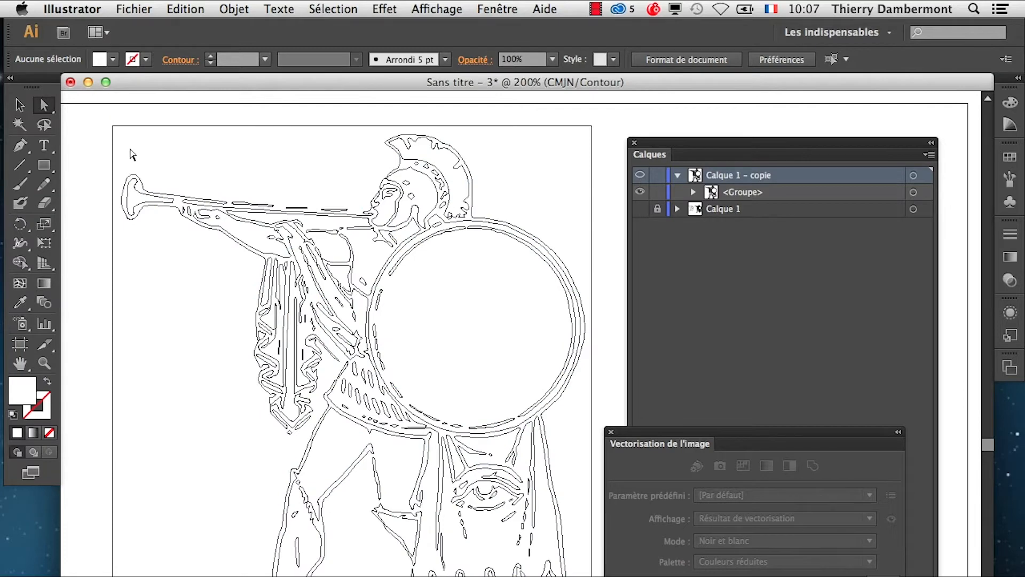
left_click(436, 9)
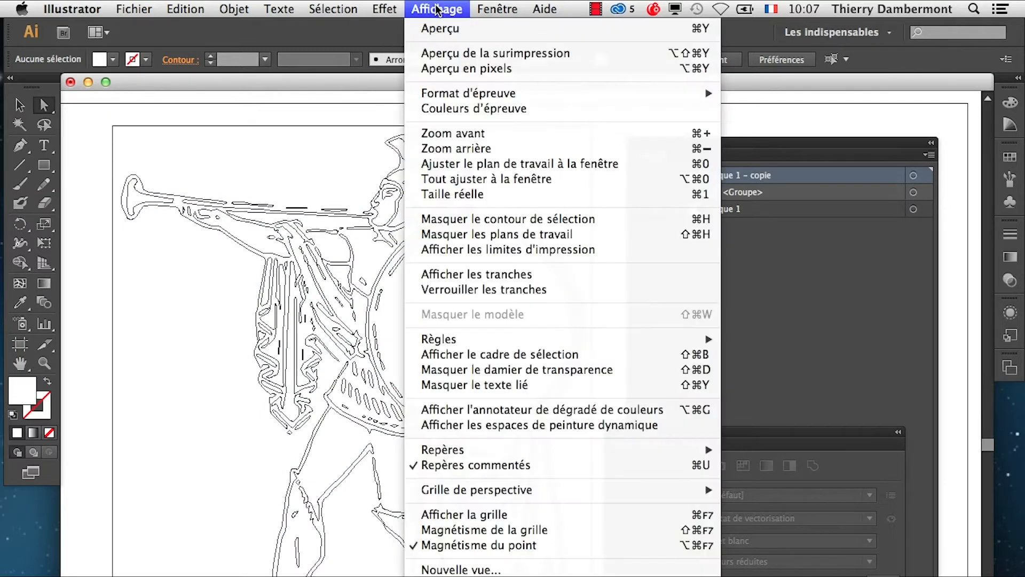
left_click(437, 11)
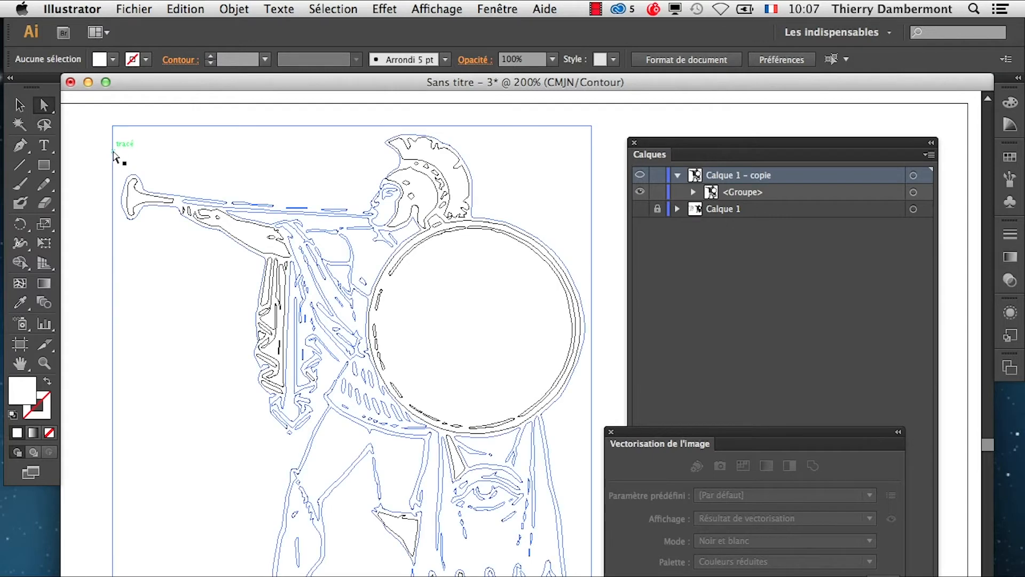
- Delete the rectangular frame path around the warrior and return the artwork from outline view to preview
left_click(113, 154)
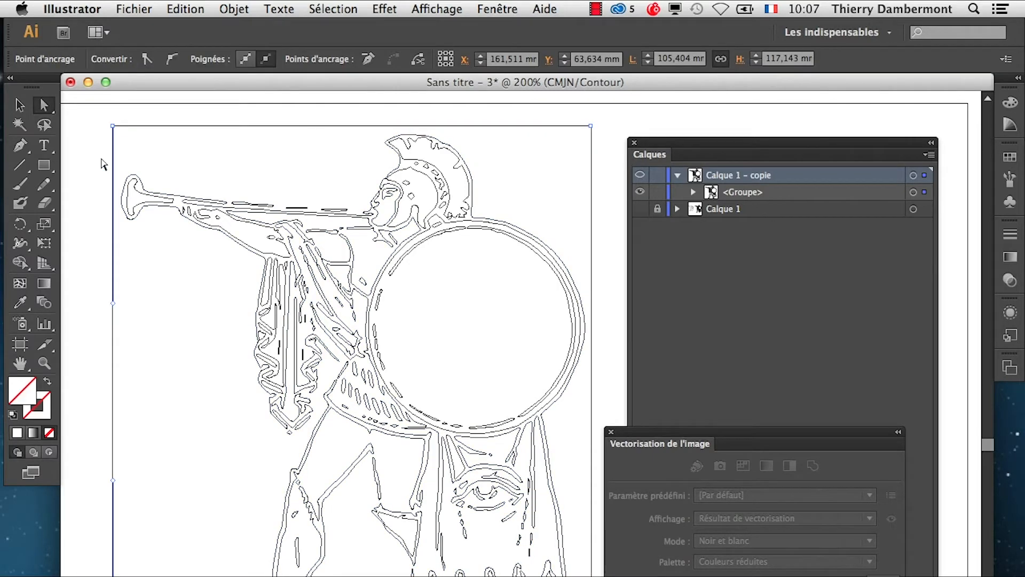
key("Delete")
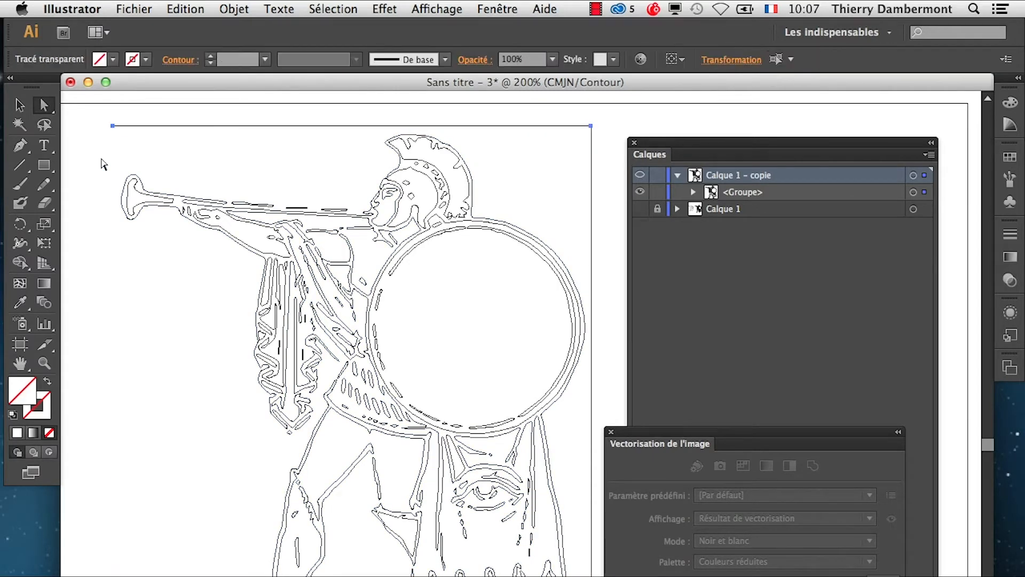
key("Delete")
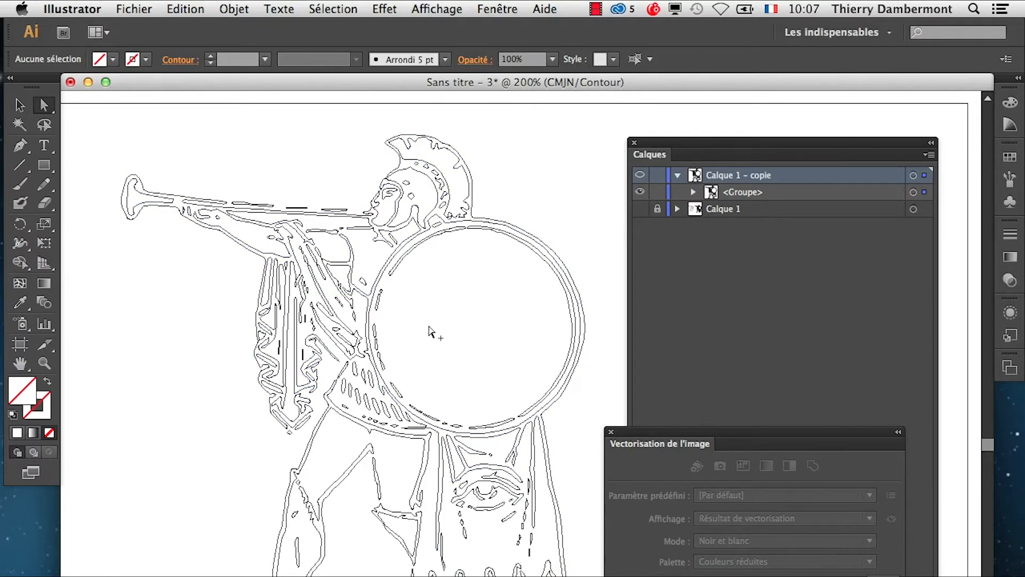
scroll(429, 331, "down", 1, "alt")
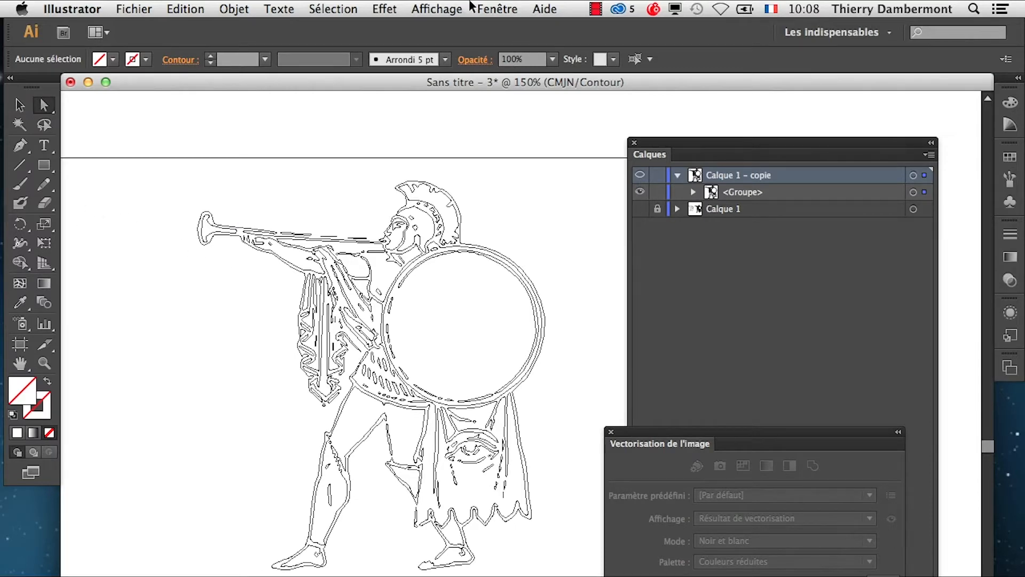
left_click(437, 9)
left_click(435, 30)
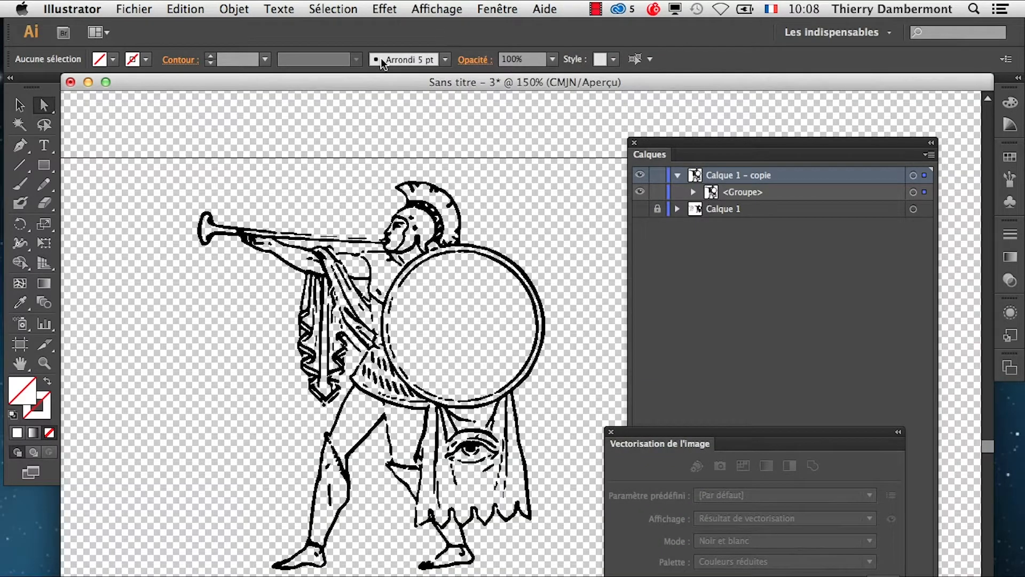
- Select the whole warrior group with the Selection tool and make it a Live Paint group (Peinture dynamique)
left_click(19, 105)
left_click_drag(177, 138, 604, 574)
left_click(558, 540)
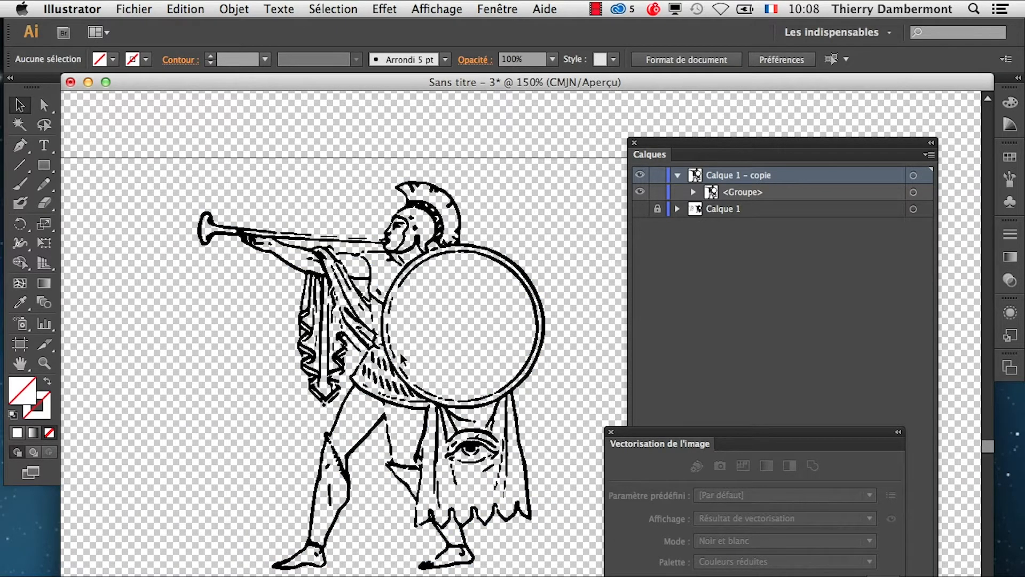
left_click(368, 300)
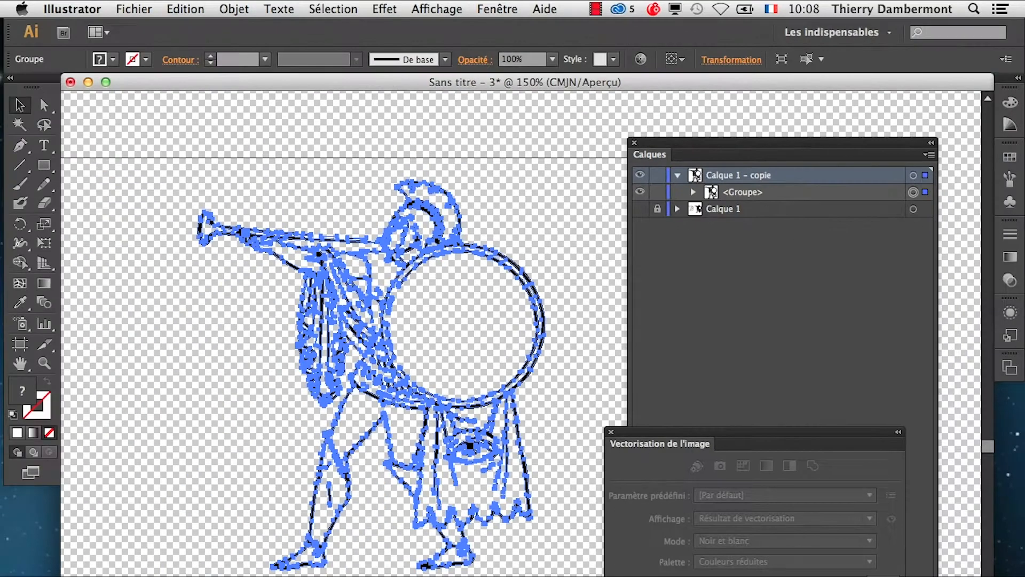
left_click(237, 9)
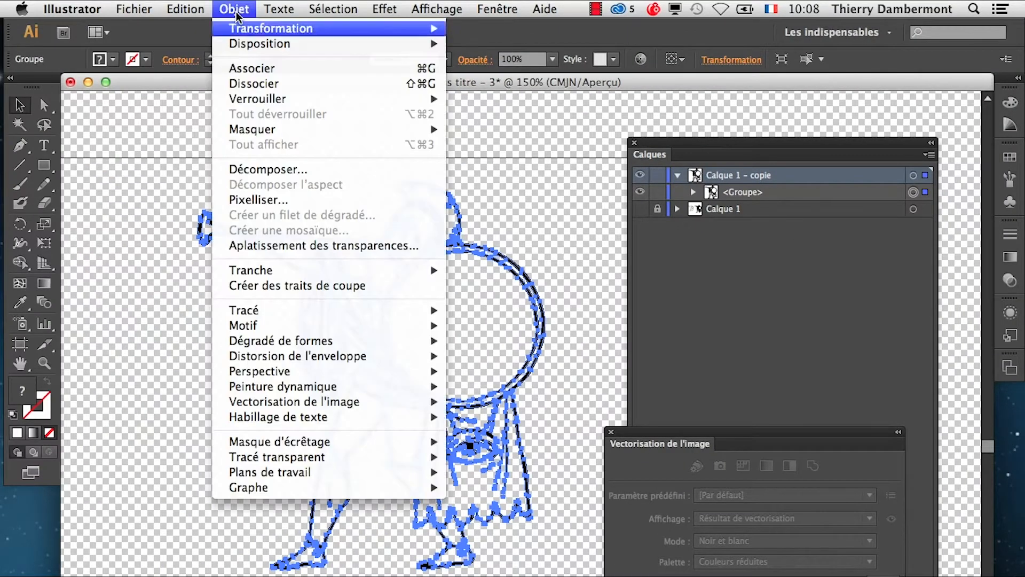
mouse_move(324, 388)
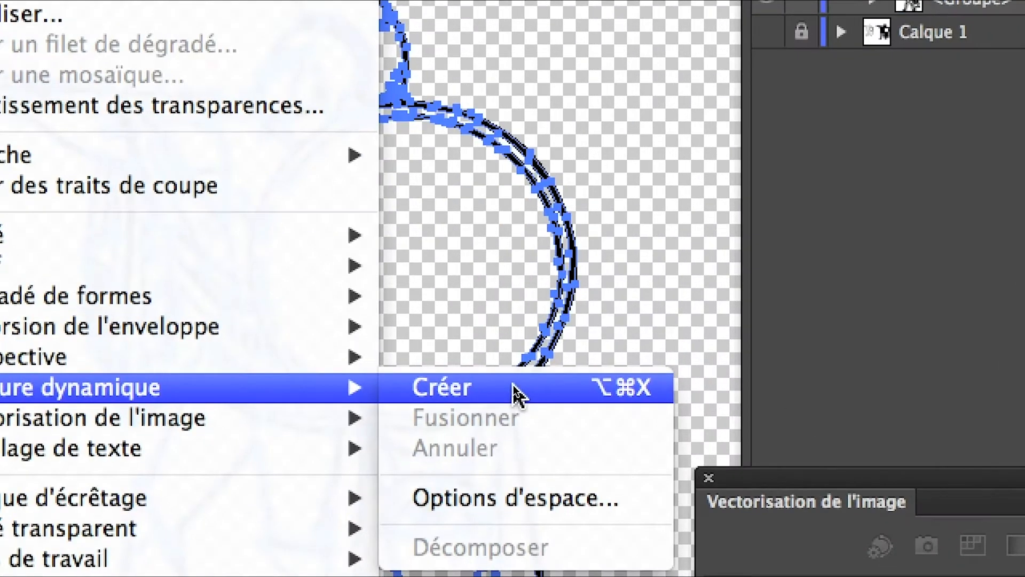
left_click(515, 395)
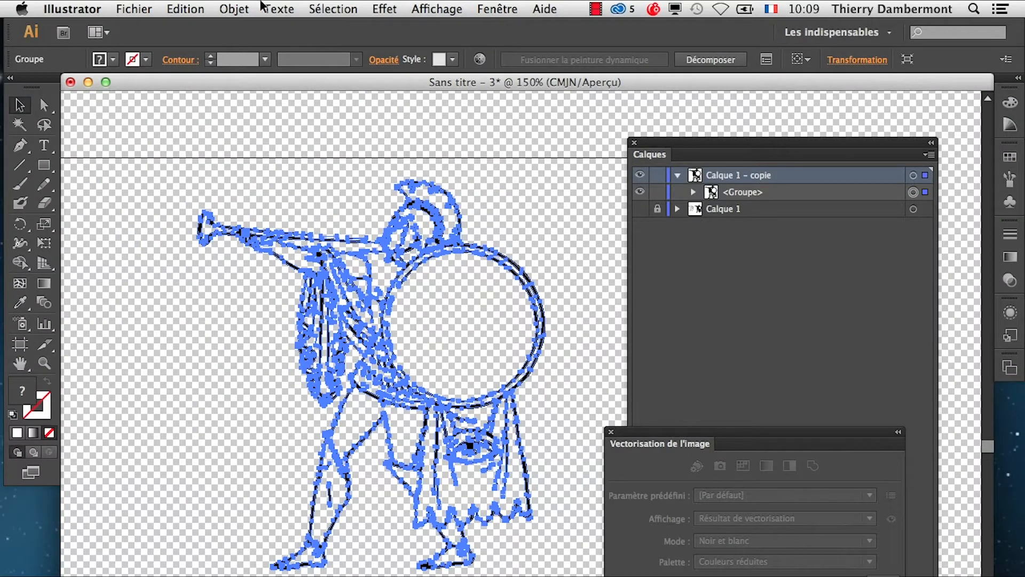
- Unfold the warrior's group in Calque 1 - copie to examine the Live Paint object's paths, and fold the layer up again
left_click(243, 6)
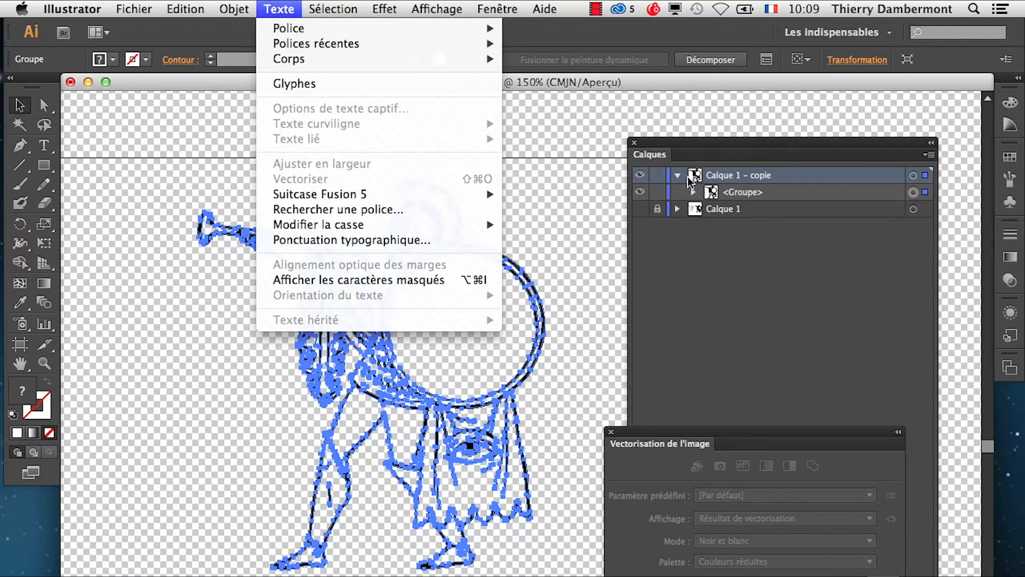
left_click(699, 193)
left_click(693, 192)
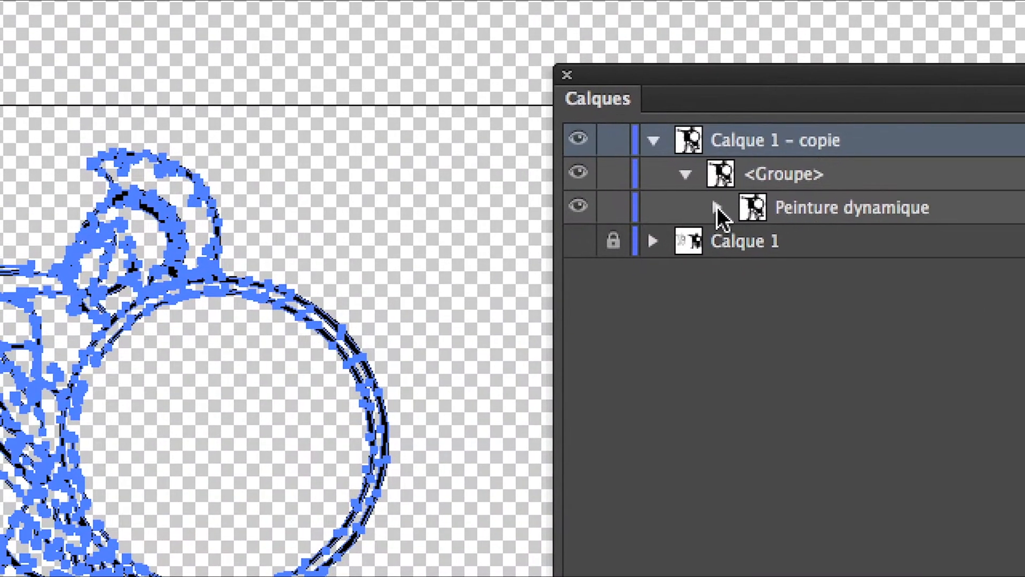
left_click(651, 204)
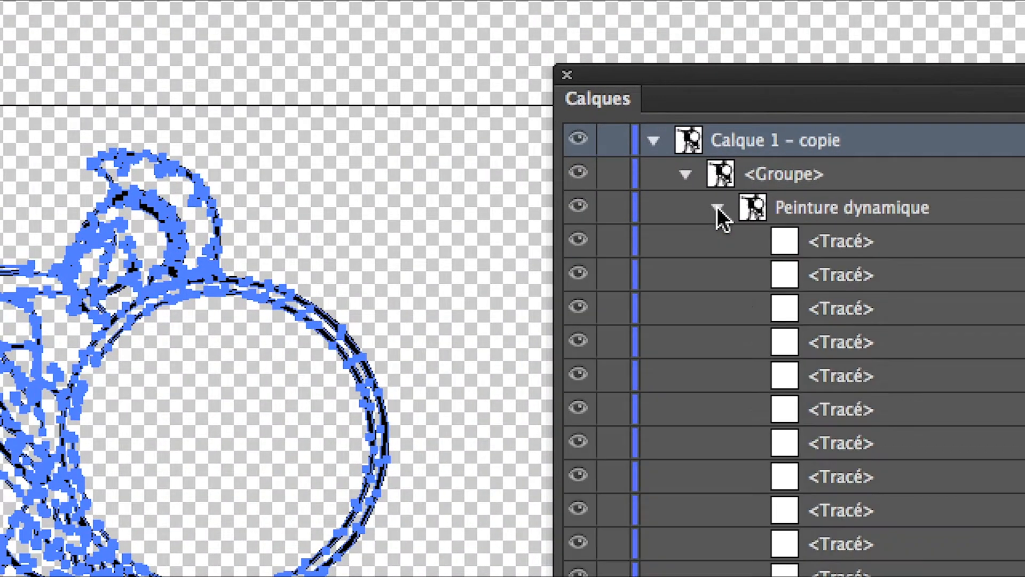
left_click(717, 207)
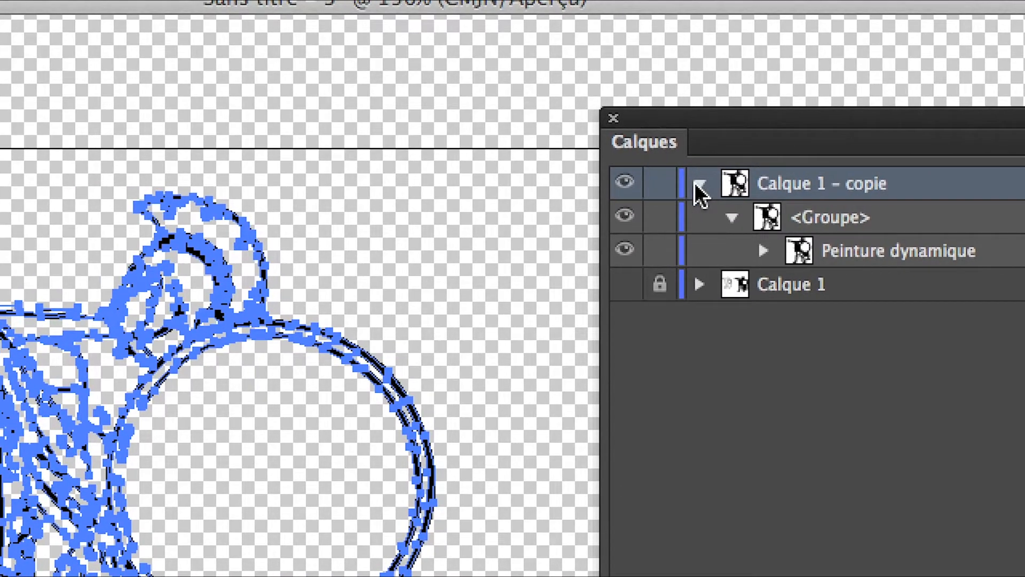
left_click(655, 140)
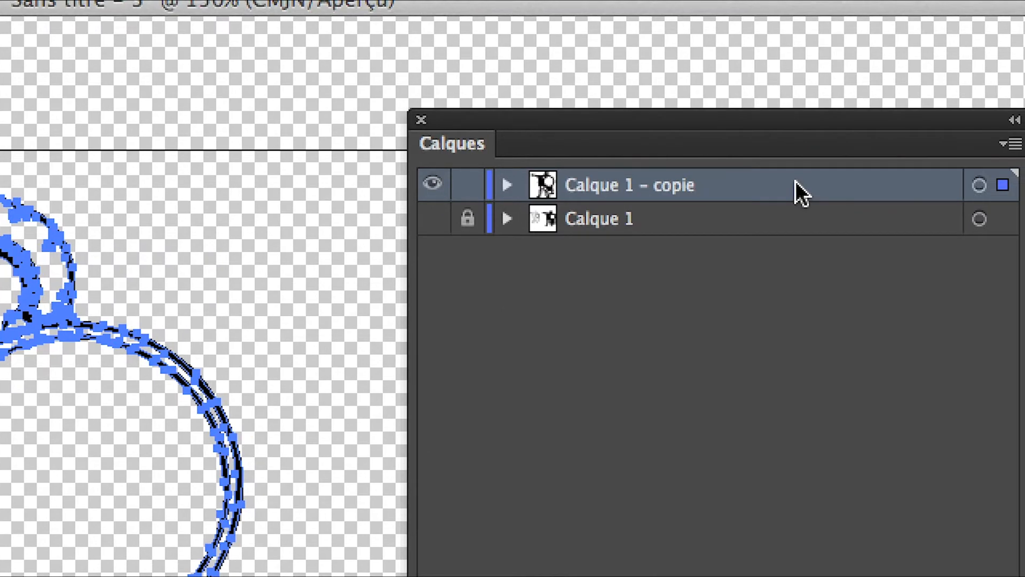
- Duplicate the Calque 1 - copie layer, and lock and hide the original
left_click_drag(961, 181, 844, 535)
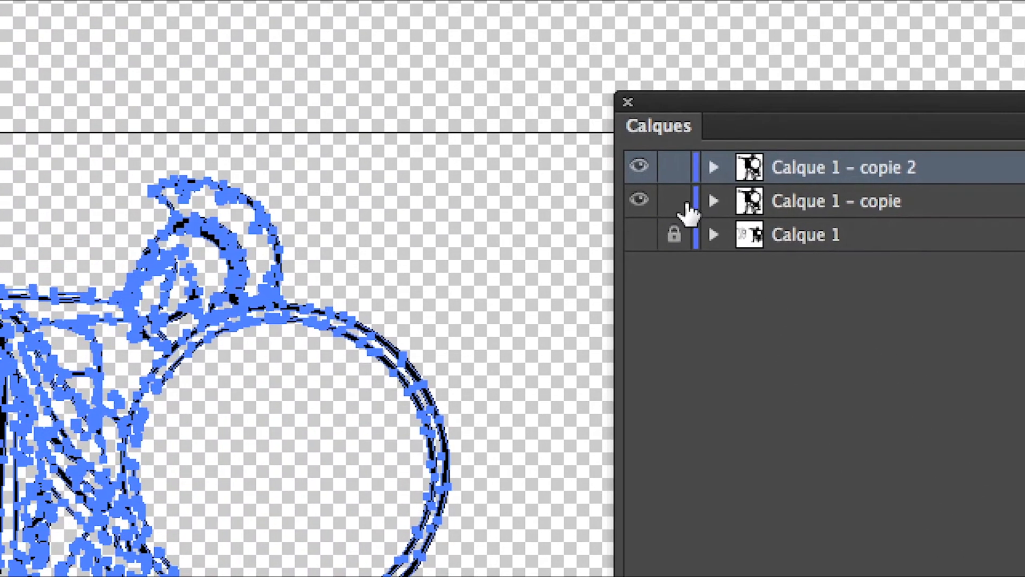
left_click(605, 140)
left_click(570, 139)
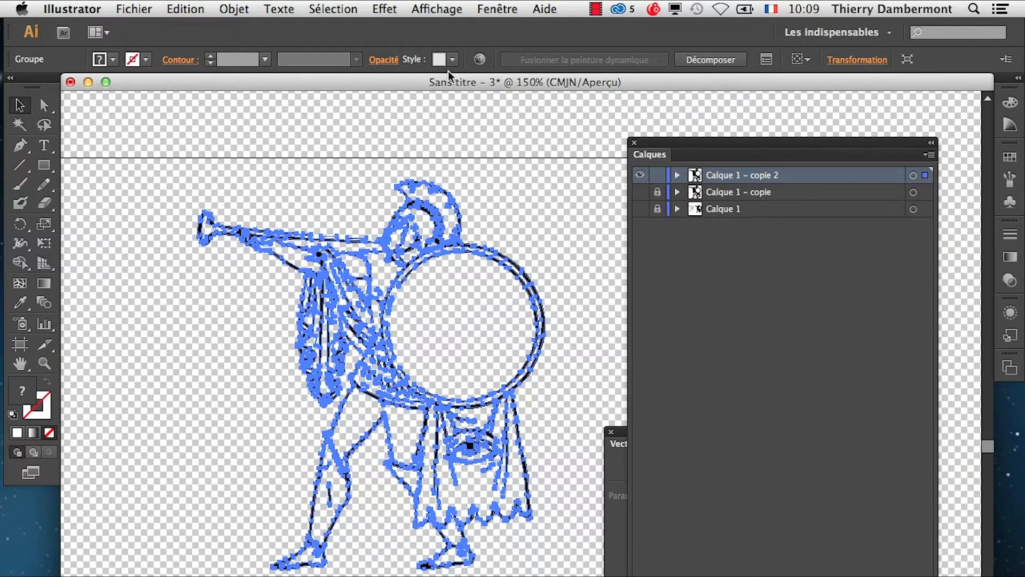
- Save the document as "grec vectorisé et peinture dynamique.ai" in Adobe Illustrator format in the "vendredi 4 octobre 2013" folder
left_click(128, 8)
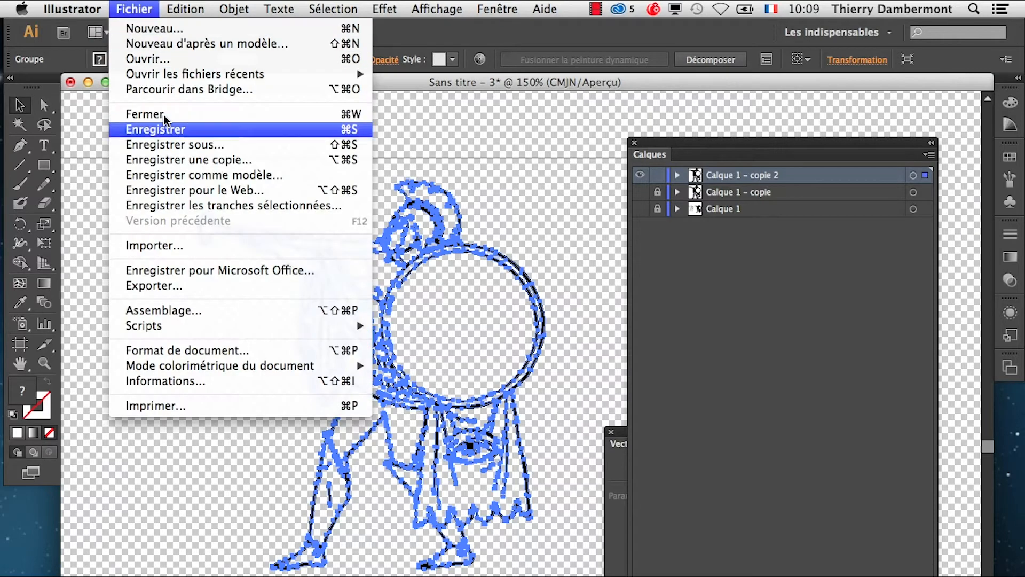
left_click(182, 154)
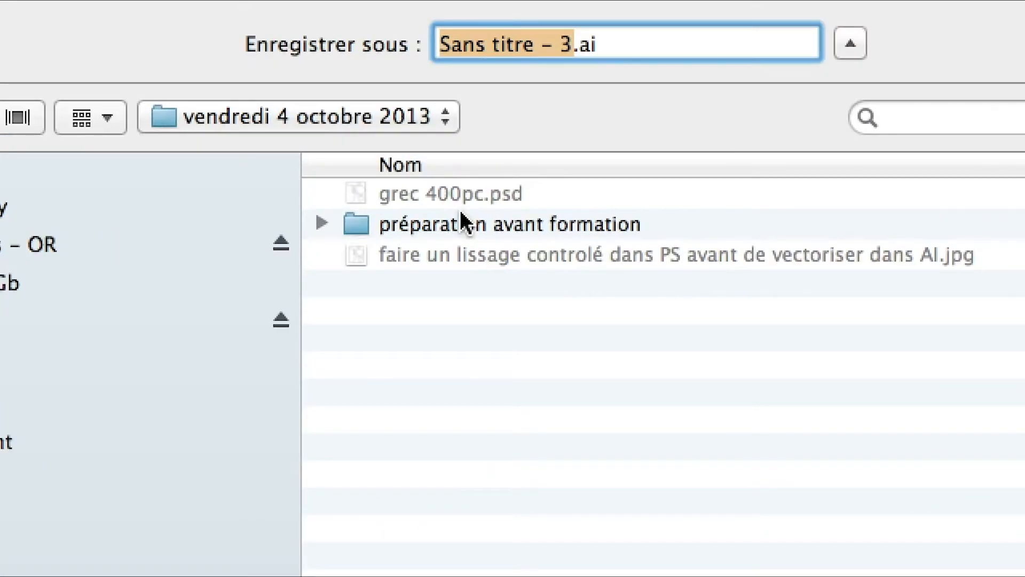
type("grec vectoris")
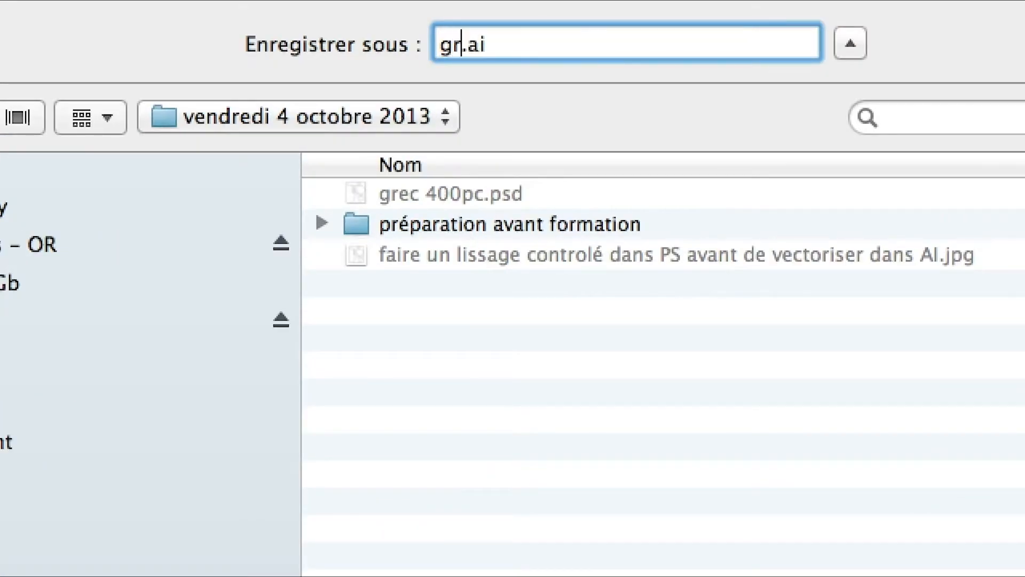
type("é et pei")
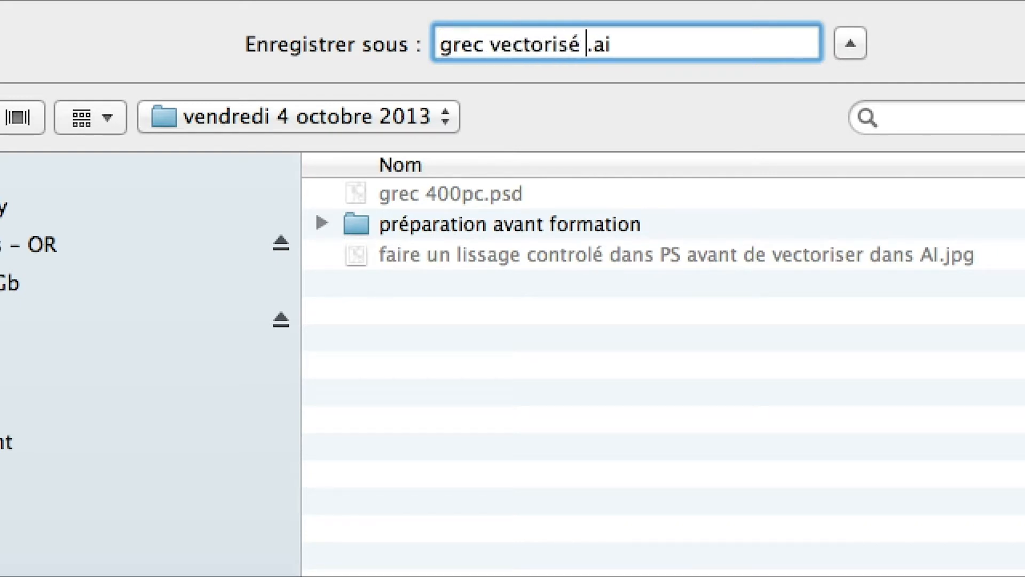
type("nture dyanmique")
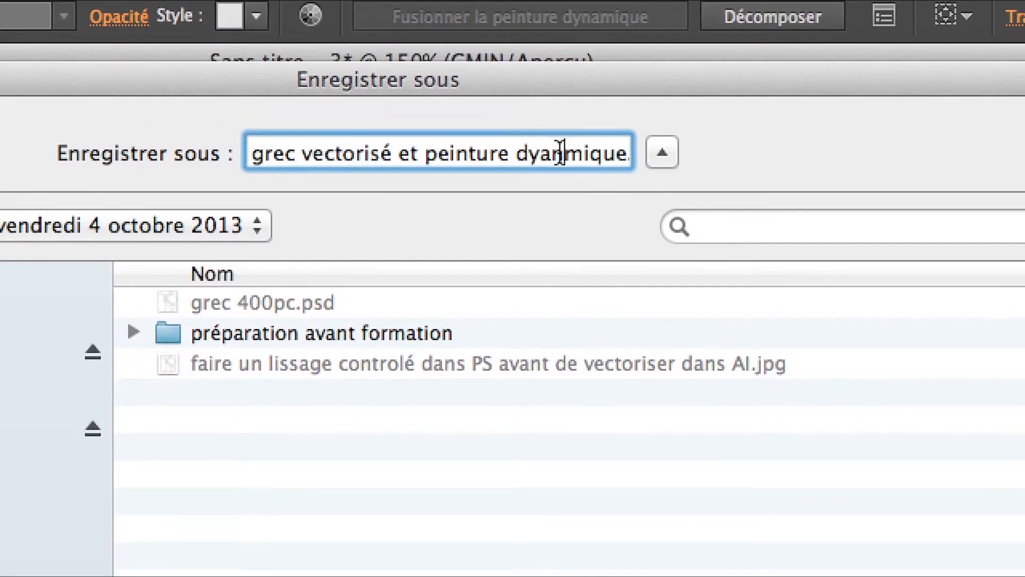
left_click(559, 153)
key("BackSpace")
key("BackSpace")
type("na")
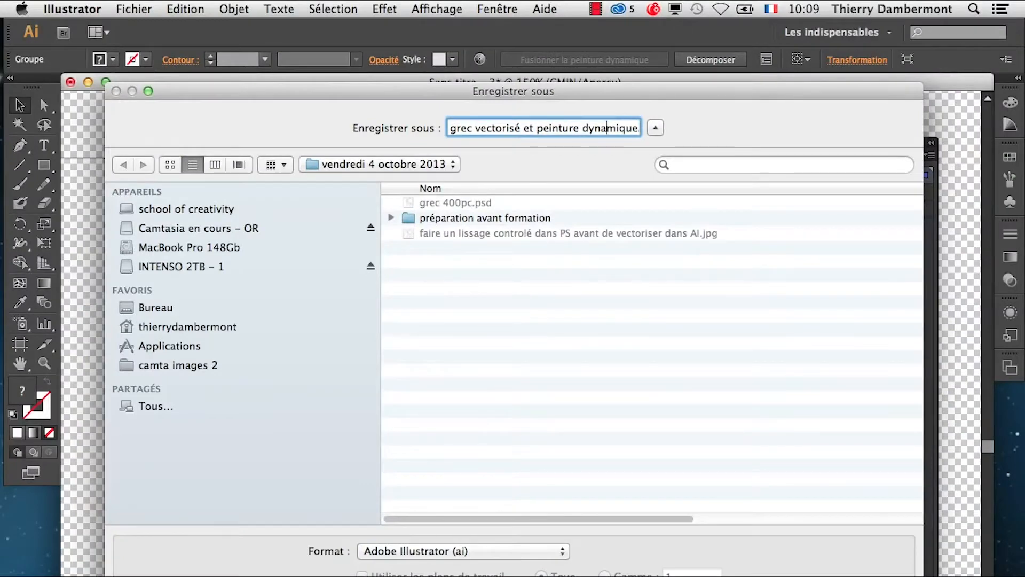
key("Return")
key("Return")
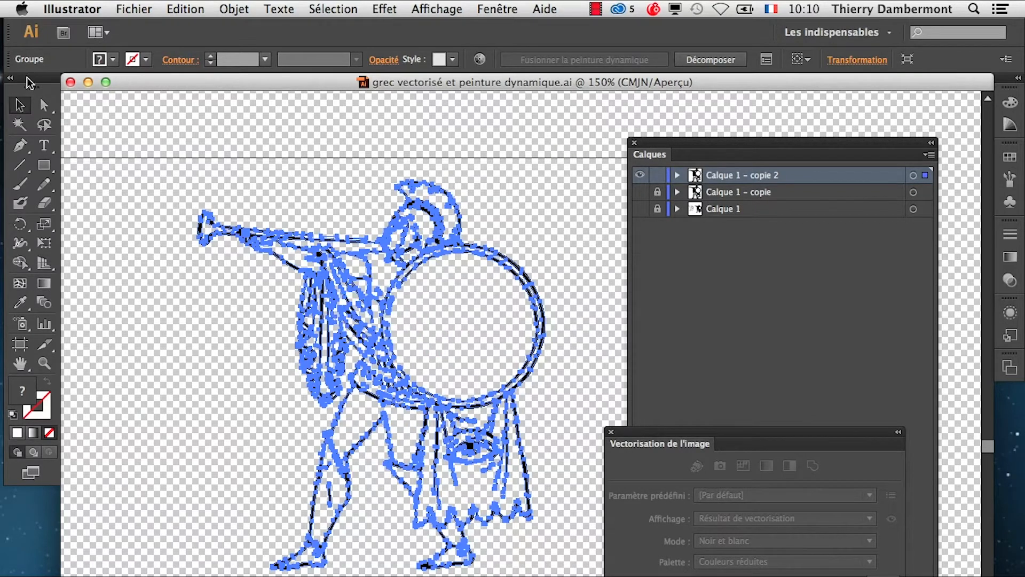
- Float the toolbox beside the warrior and select the shield's large inner face with the Live Paint Selection tool
left_click_drag(29, 83, 135, 108)
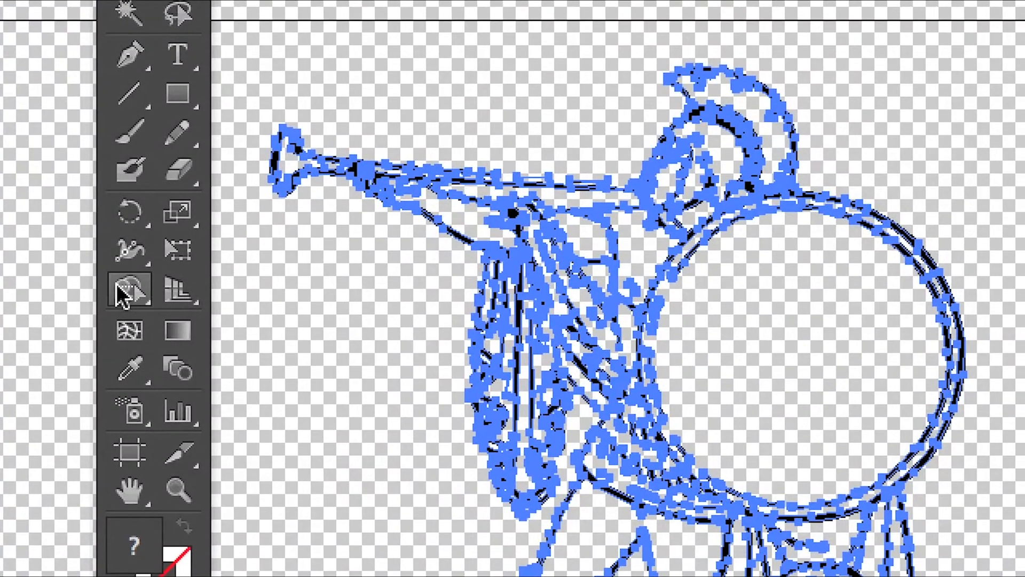
left_click(144, 315)
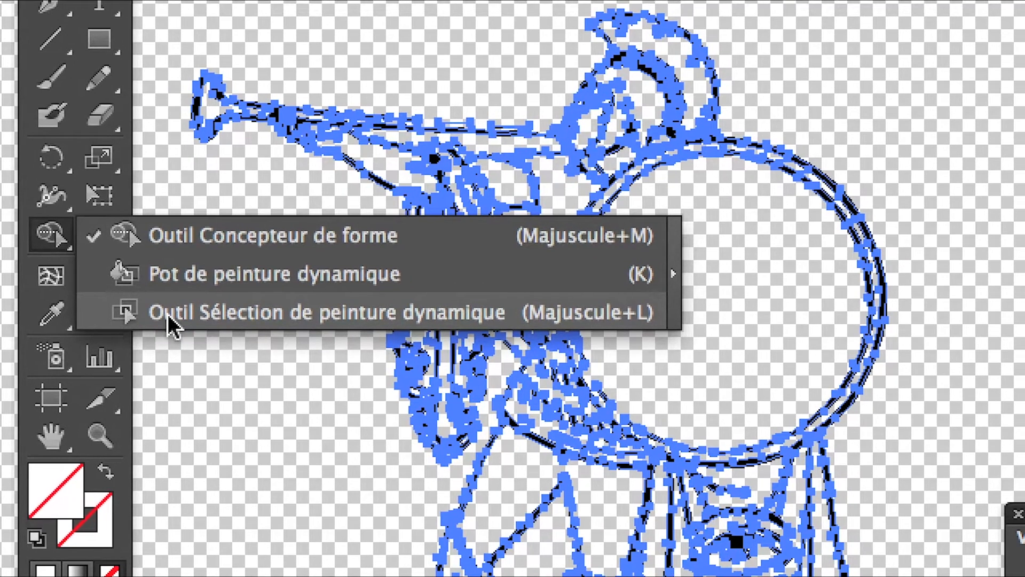
left_click(170, 323)
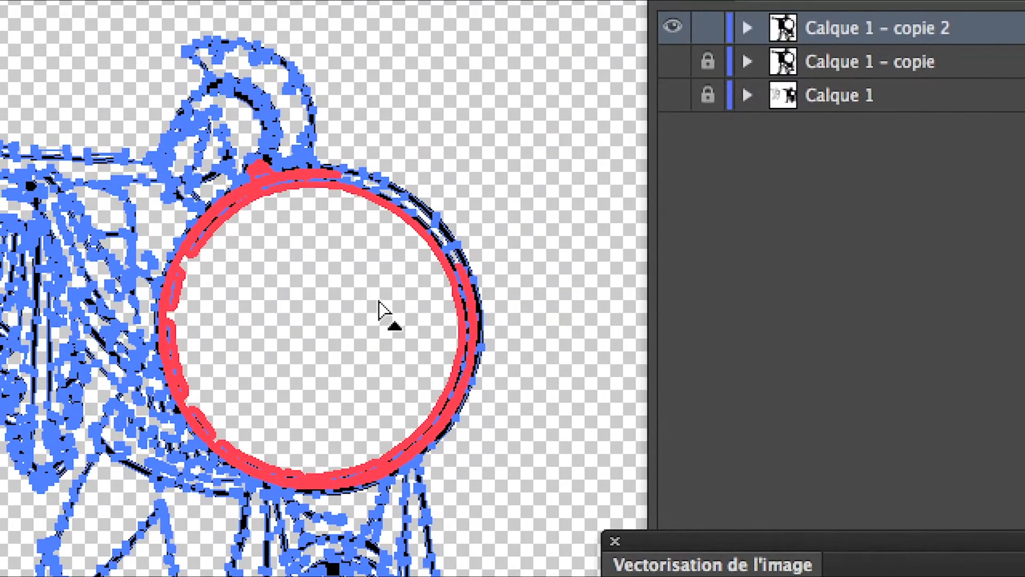
left_click(797, 281)
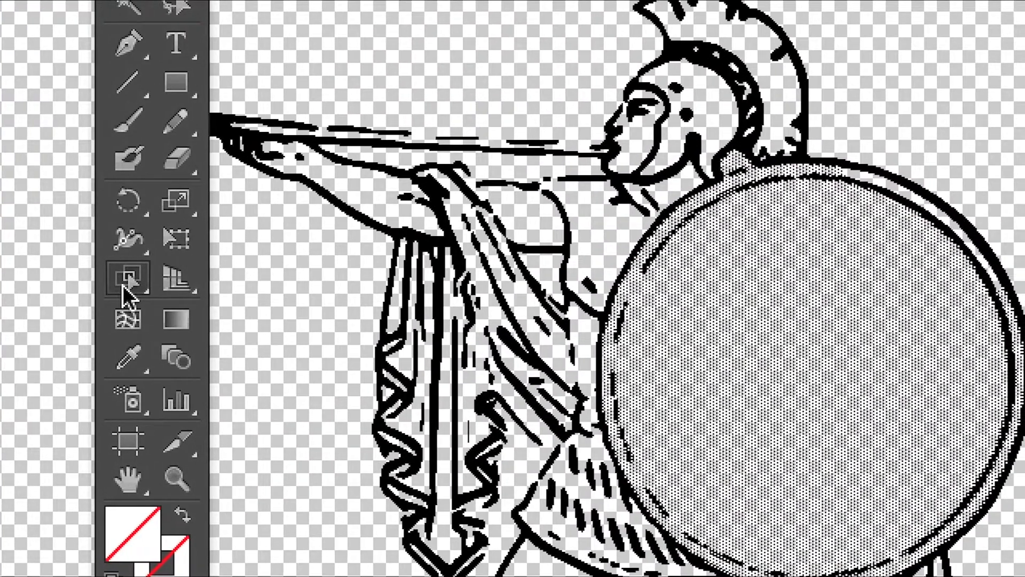
- Add the narrow gap along the shield's upper-right rim to the Live Paint selection
left_click(127, 292)
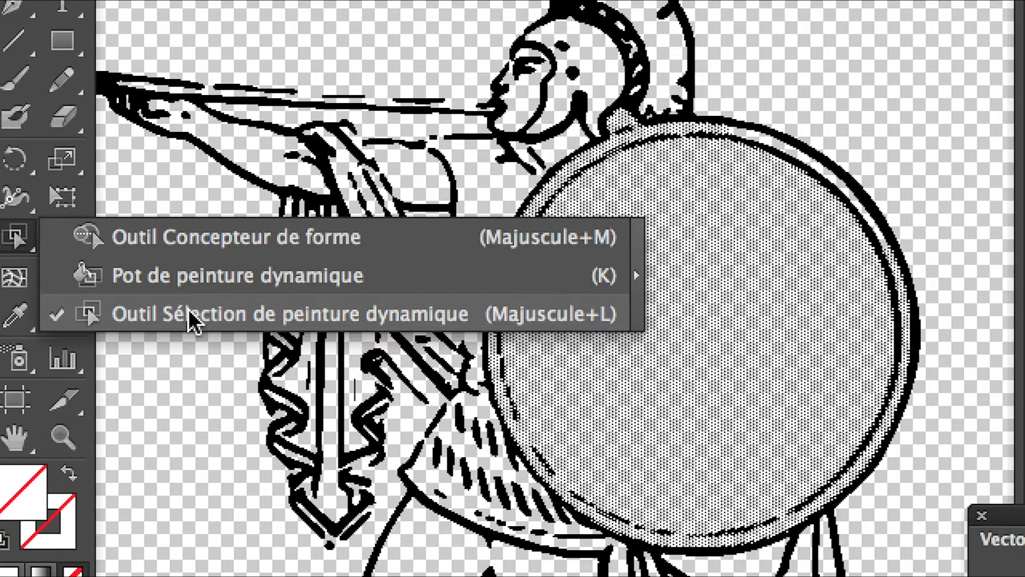
left_click(188, 309)
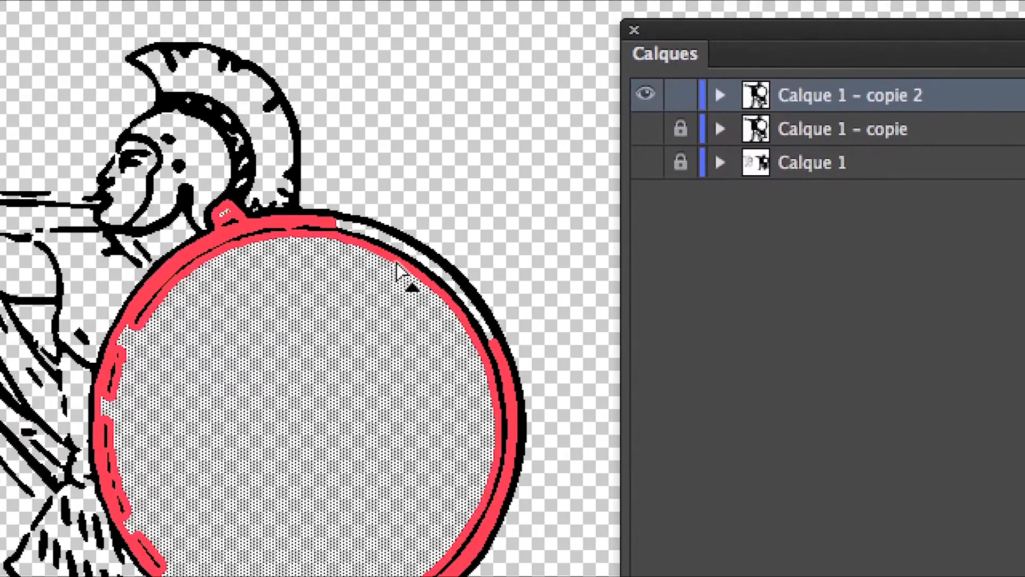
scroll(398, 257, "up", 3)
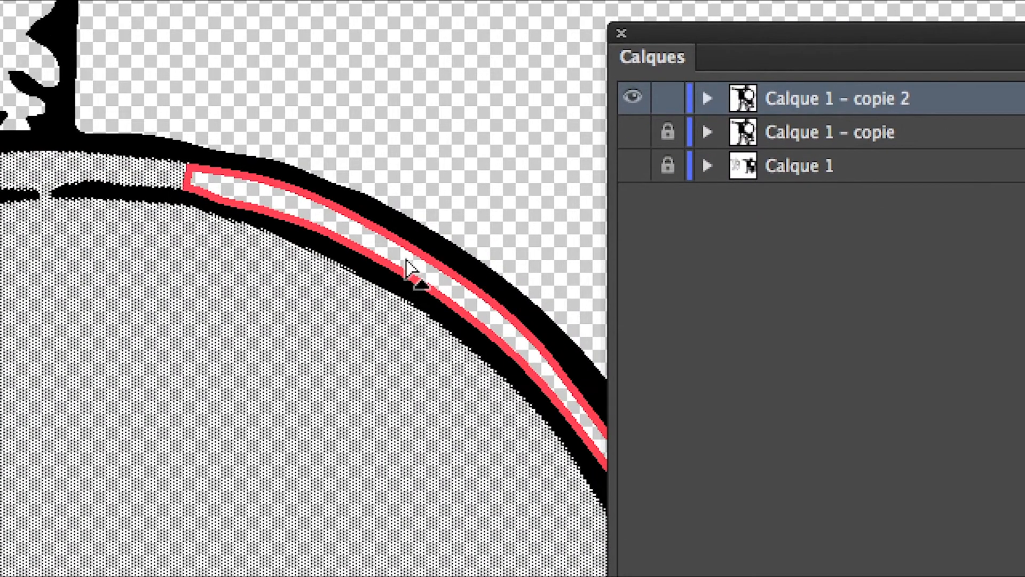
left_click(406, 259, "shift")
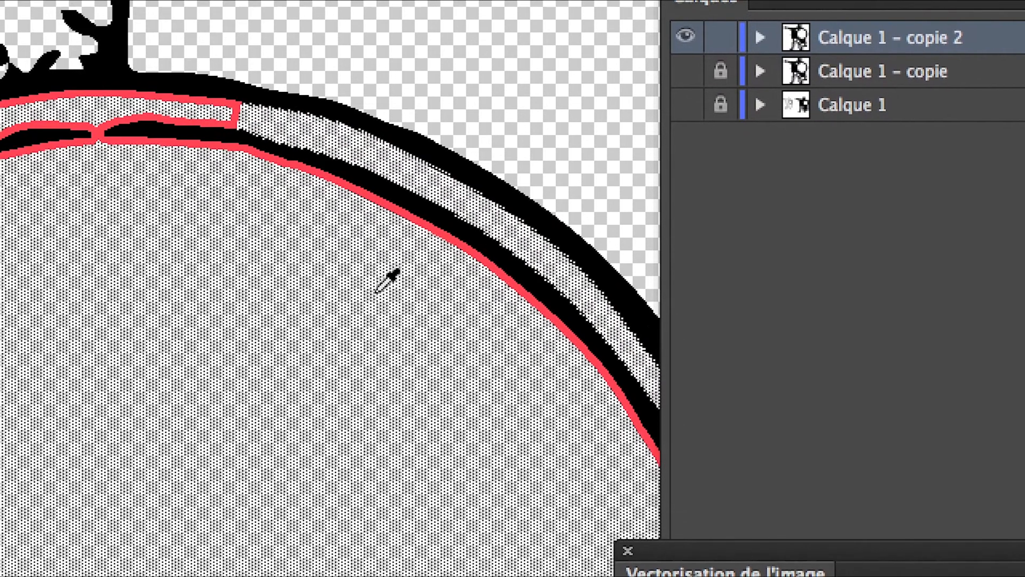
scroll(319, 356, "down", 2)
scroll(385, 279, "down", 1)
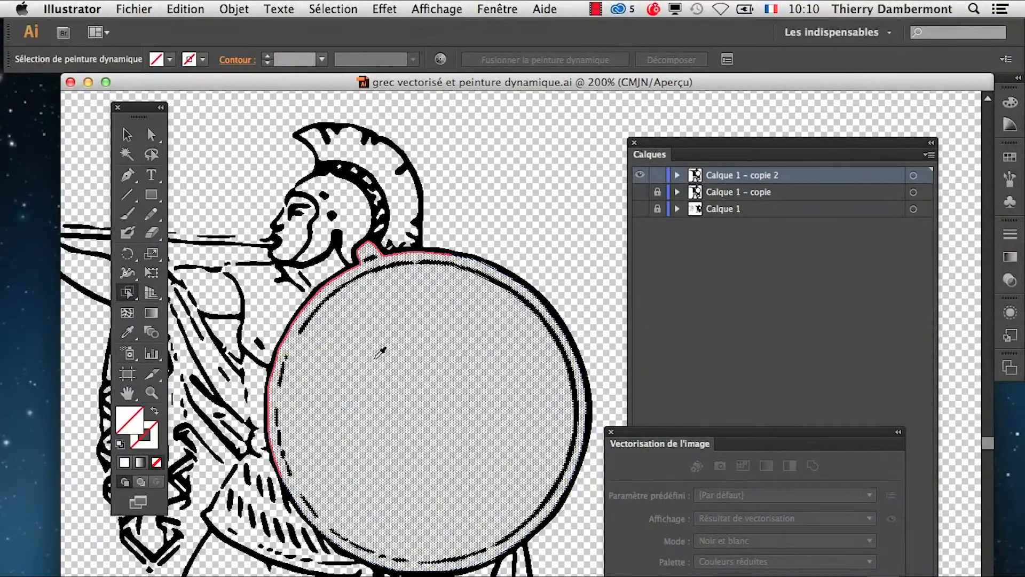
scroll(380, 355, "down", 1)
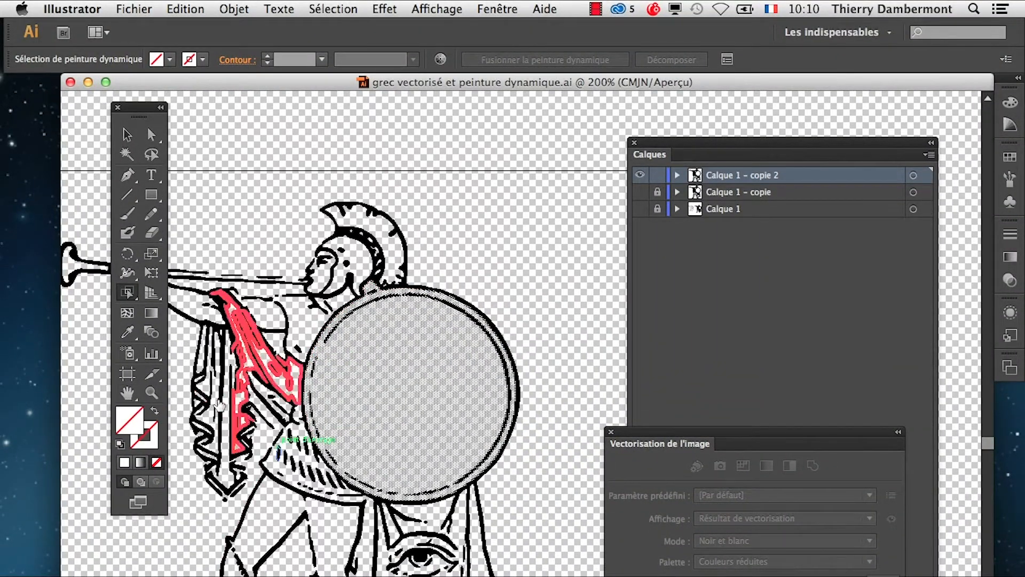
scroll(201, 395, "down", 1)
left_click(128, 393)
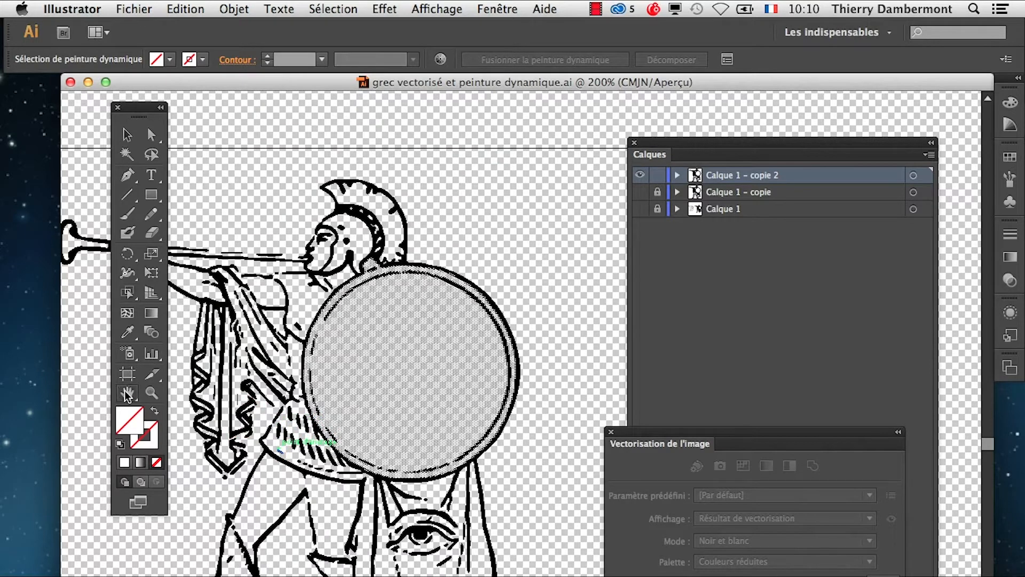
- Undo the last change and select the shield's face, its rim and the warrior's lower-leg areas together with the Live Paint Selection tool
left_click_drag(302, 373, 388, 282)
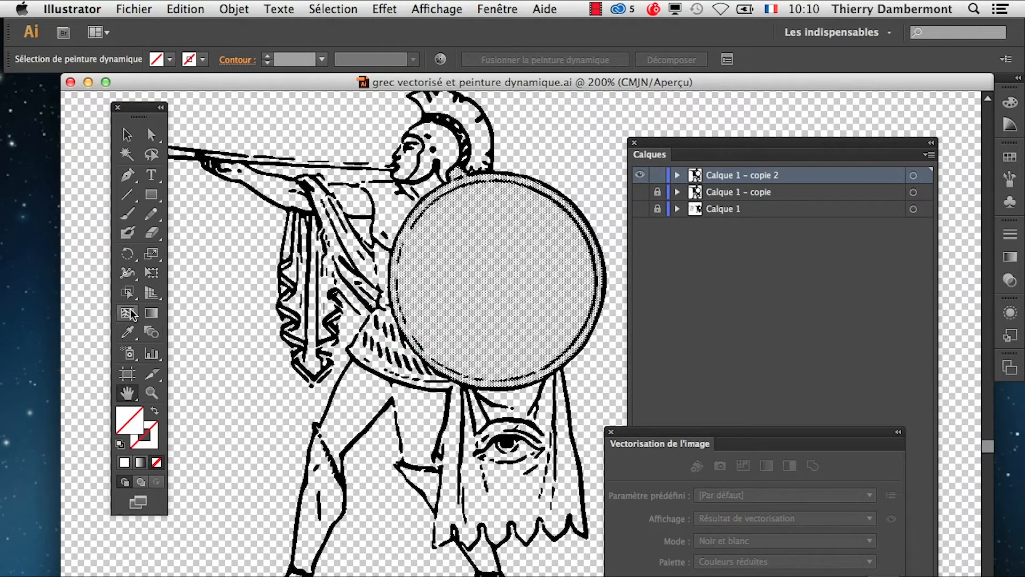
left_click(129, 293)
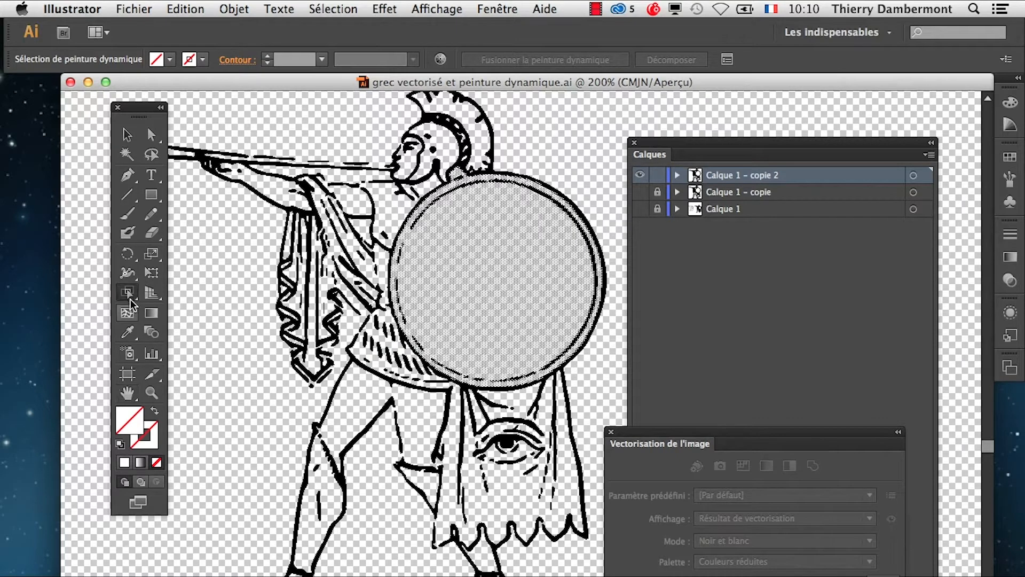
left_click(330, 494)
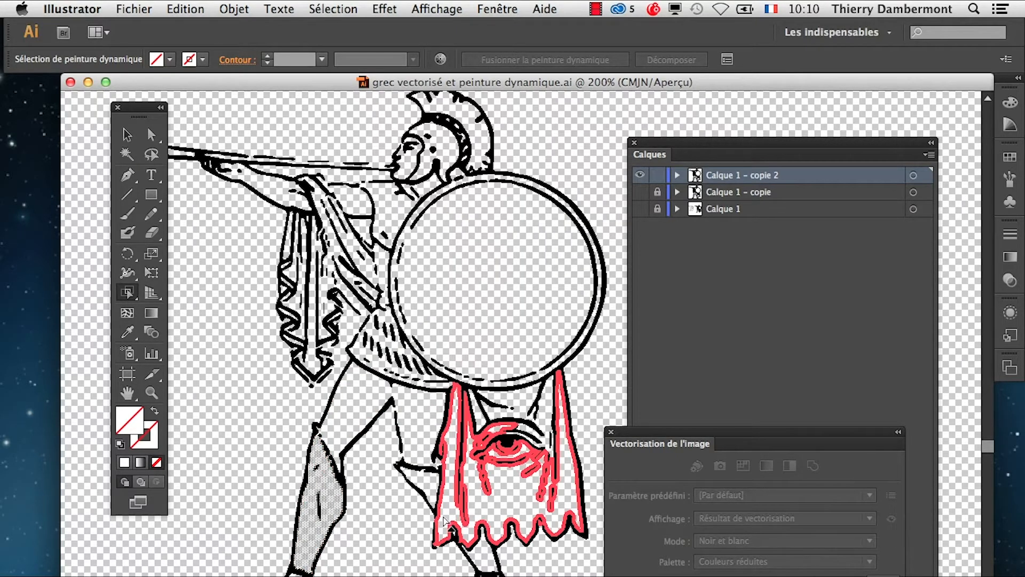
key("super+z")
left_click(465, 334)
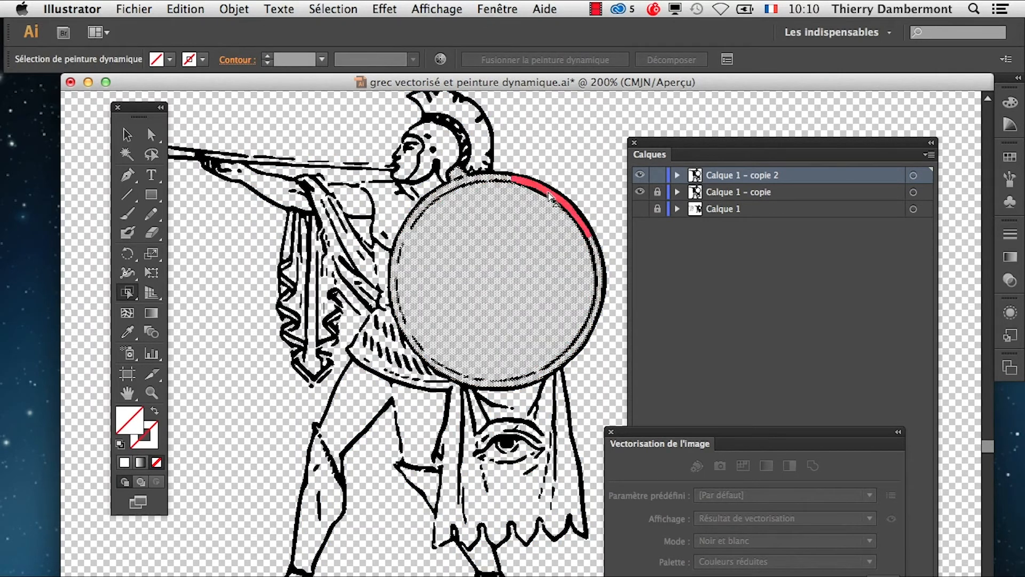
left_click(337, 505, "shift")
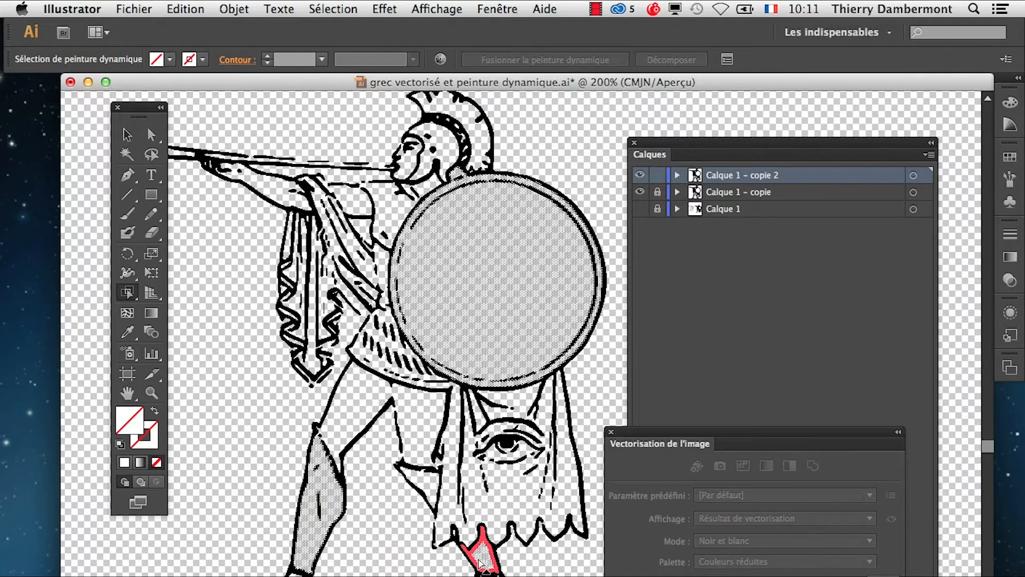
left_click(422, 483, "shift")
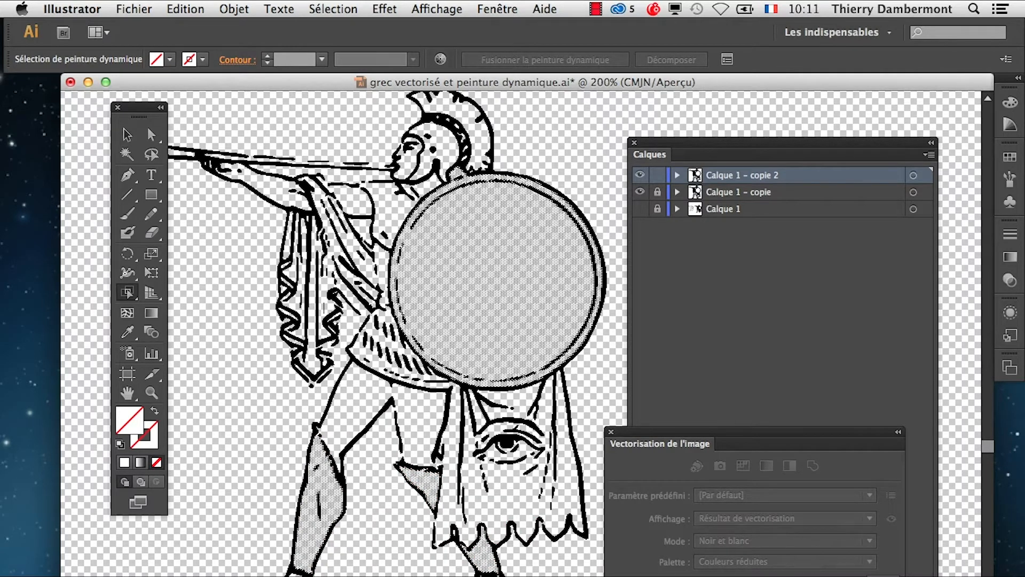
- Float and enlarge the Nuancier panel, and try pink and lime on the selected shield and lower legs before filling them with medium blue
left_click(1009, 157)
left_click_drag(833, 146, 660, 111)
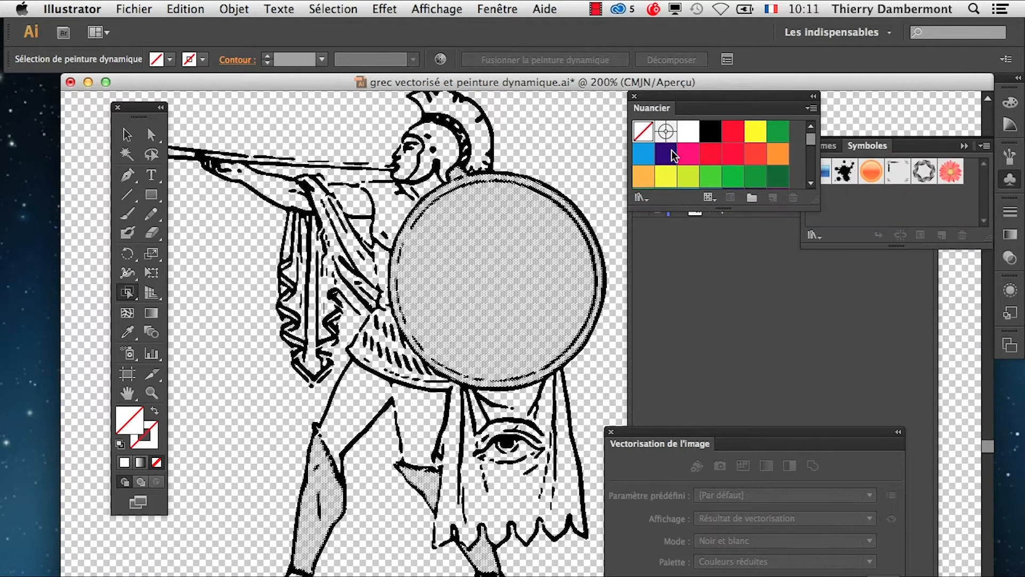
left_click(688, 155)
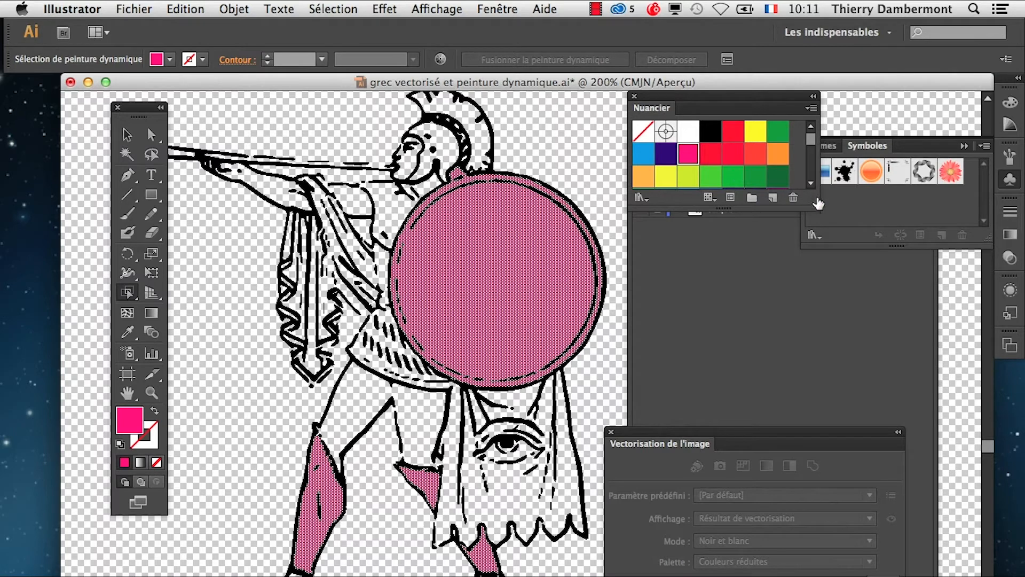
left_click_drag(814, 199, 814, 386)
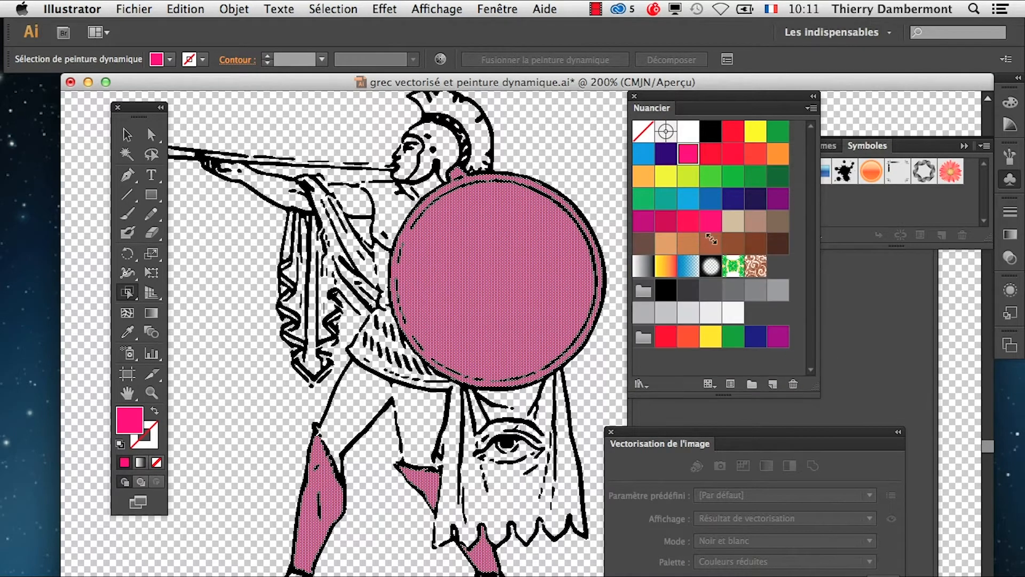
left_click(688, 177)
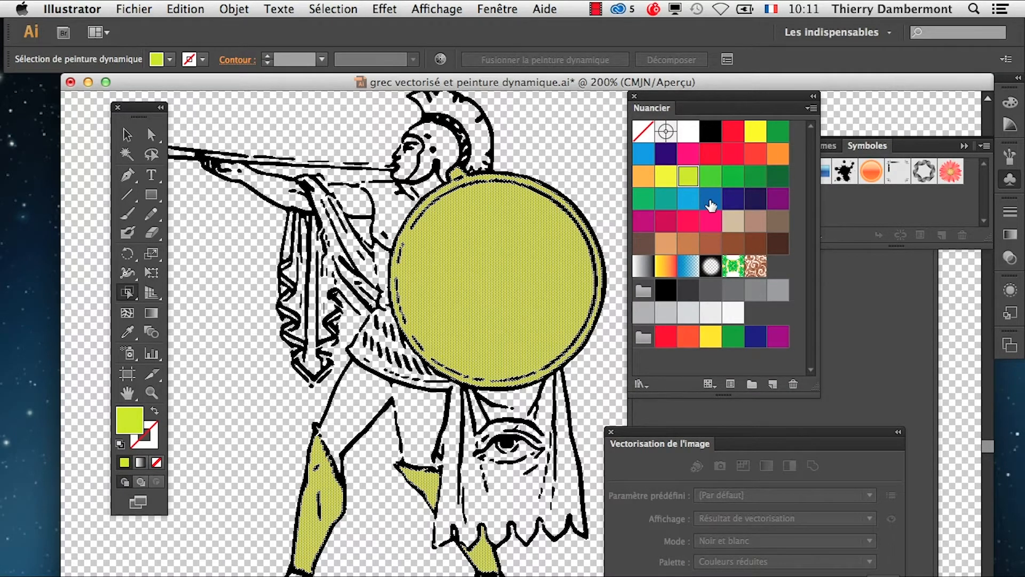
left_click(711, 203)
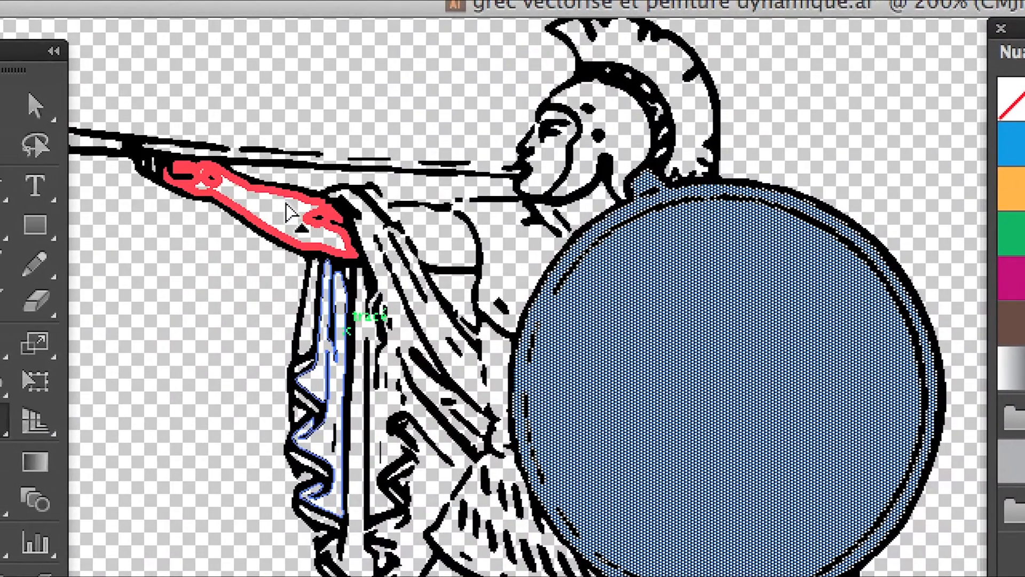
- Select the warrior's forearm, shoulder, face and thighs together and fill them with the light tan skin swatch
left_click(275, 176)
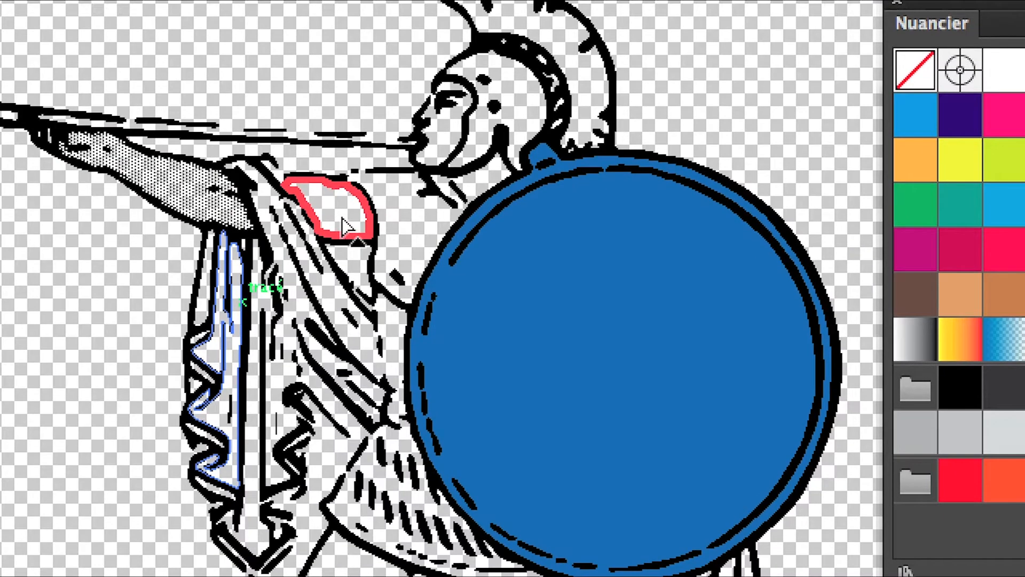
left_click(343, 223)
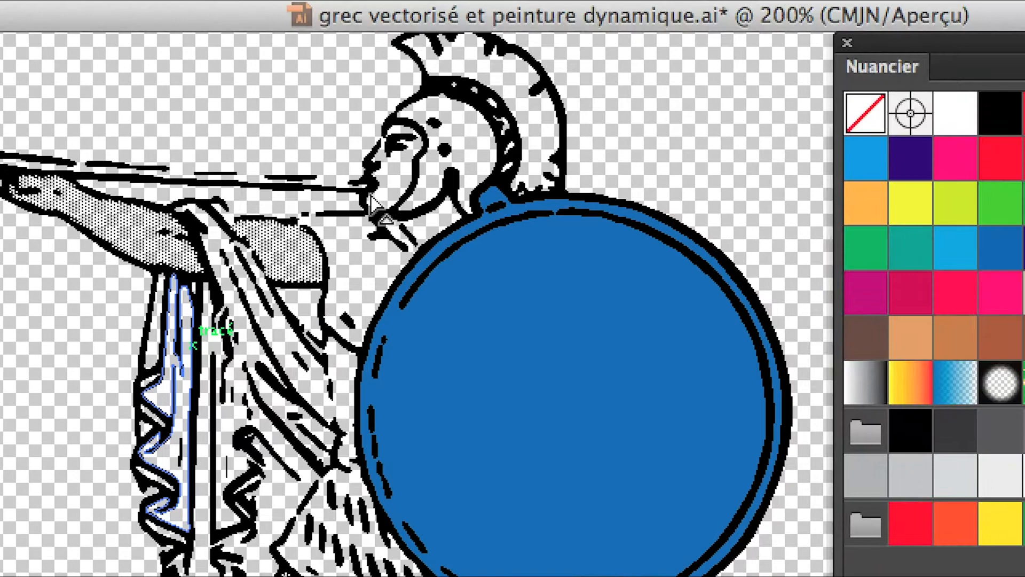
left_click(390, 184)
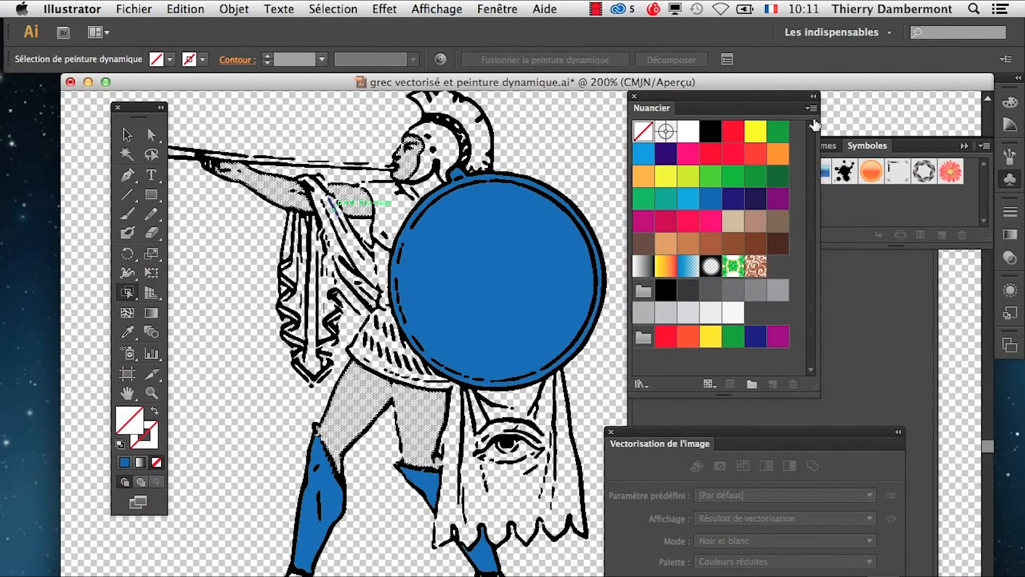
left_click(811, 107)
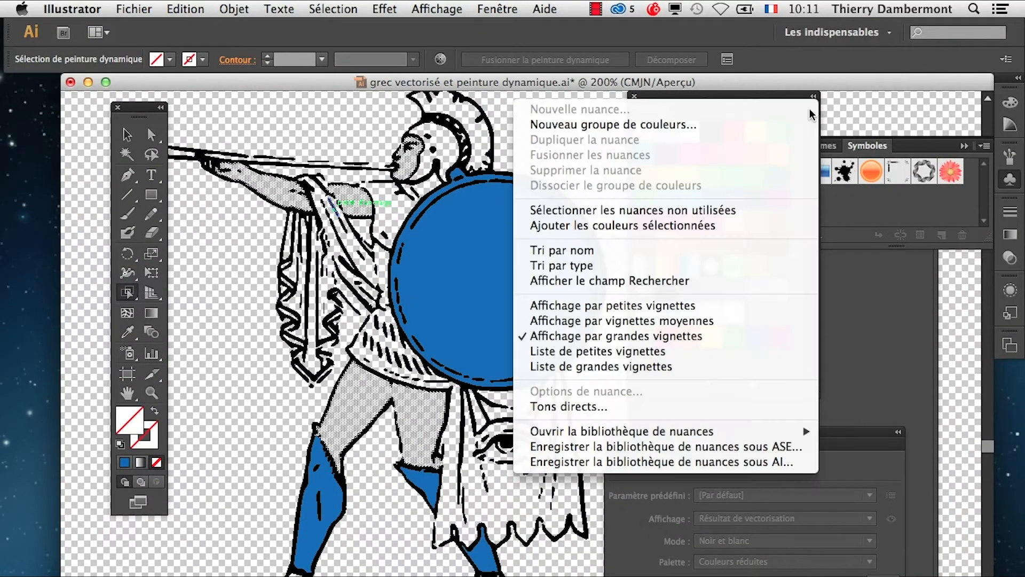
left_click(742, 94)
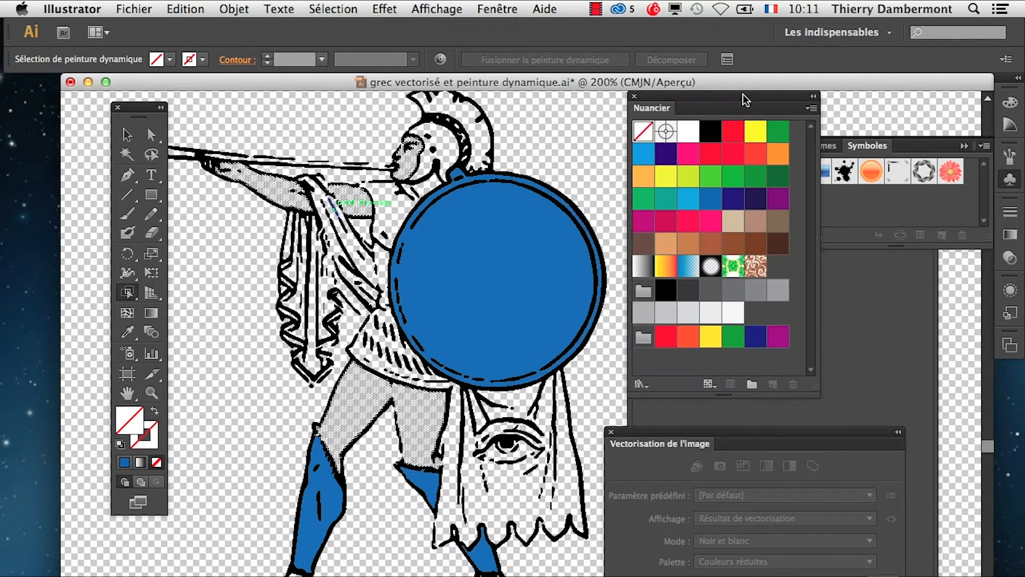
left_click_drag(742, 94, 727, 129)
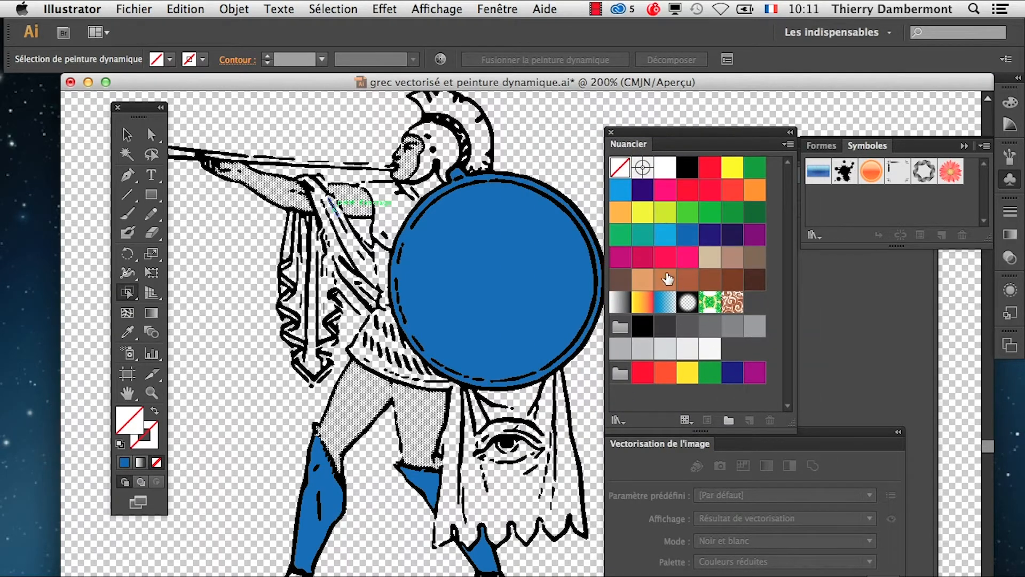
left_click(644, 278)
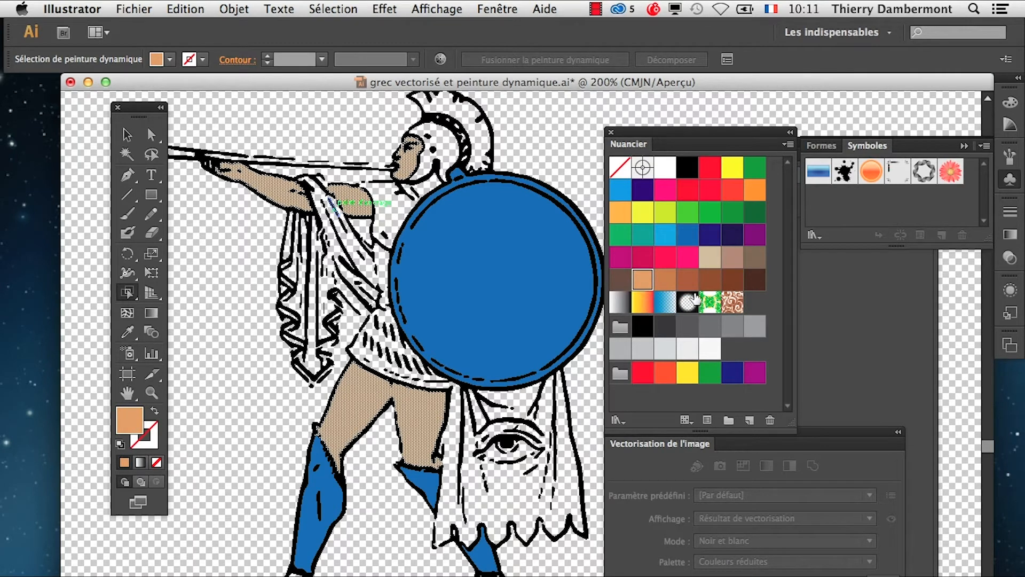
- Fill the helmet crest with pink and all areas of the cloth hanging below the shield with purplish magenta
left_click(468, 119)
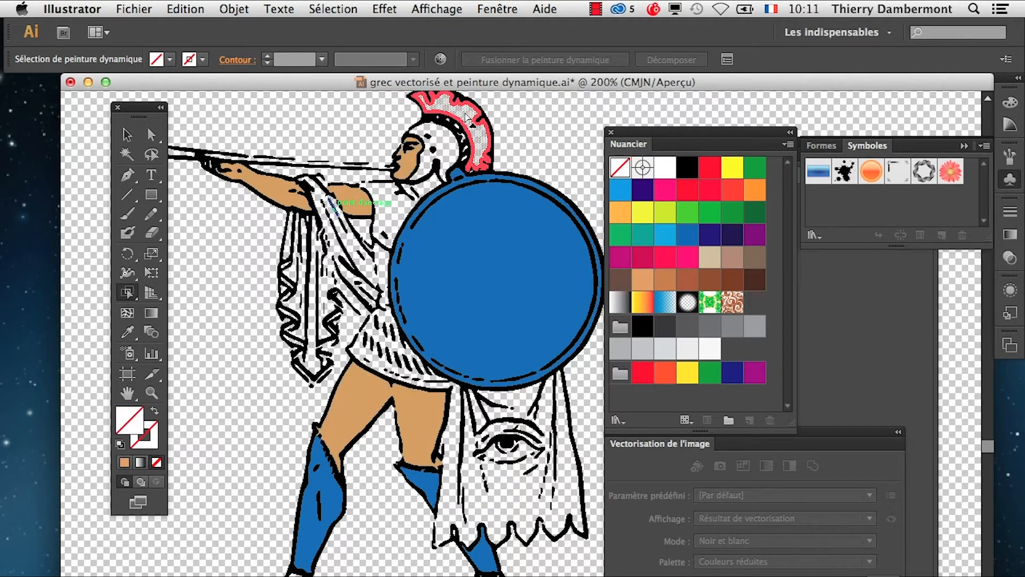
left_click(665, 190)
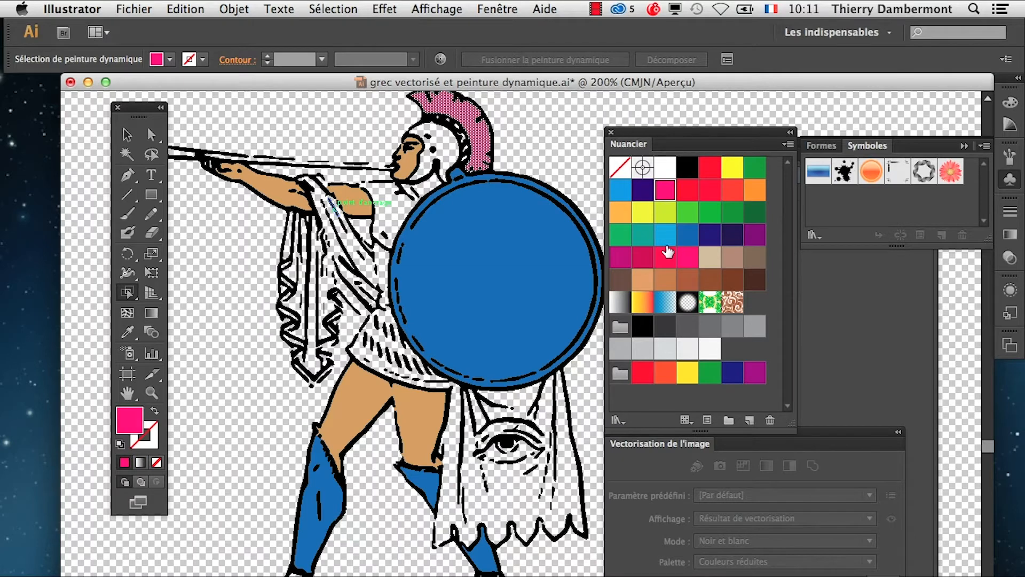
left_click(508, 483)
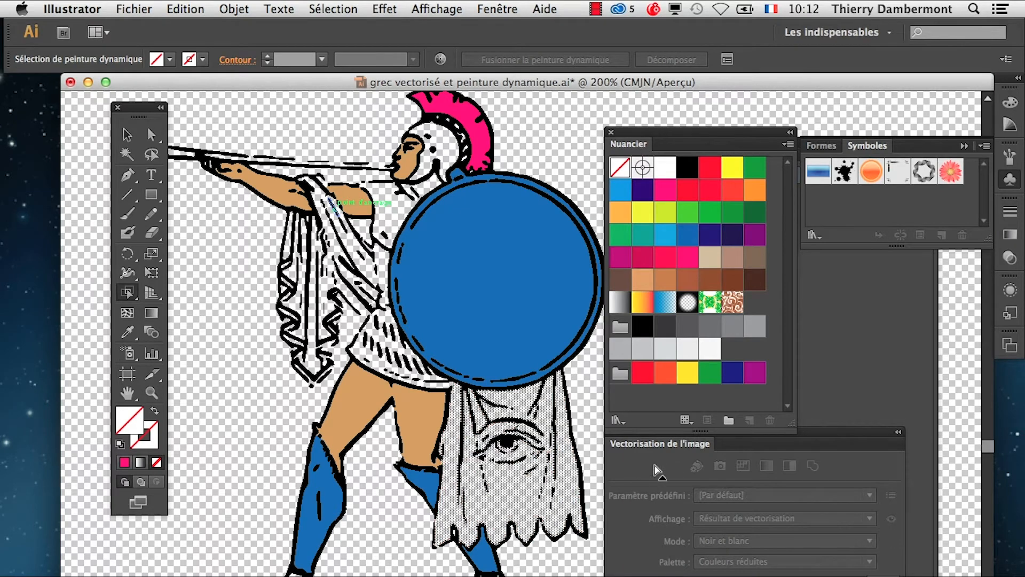
left_click(665, 194)
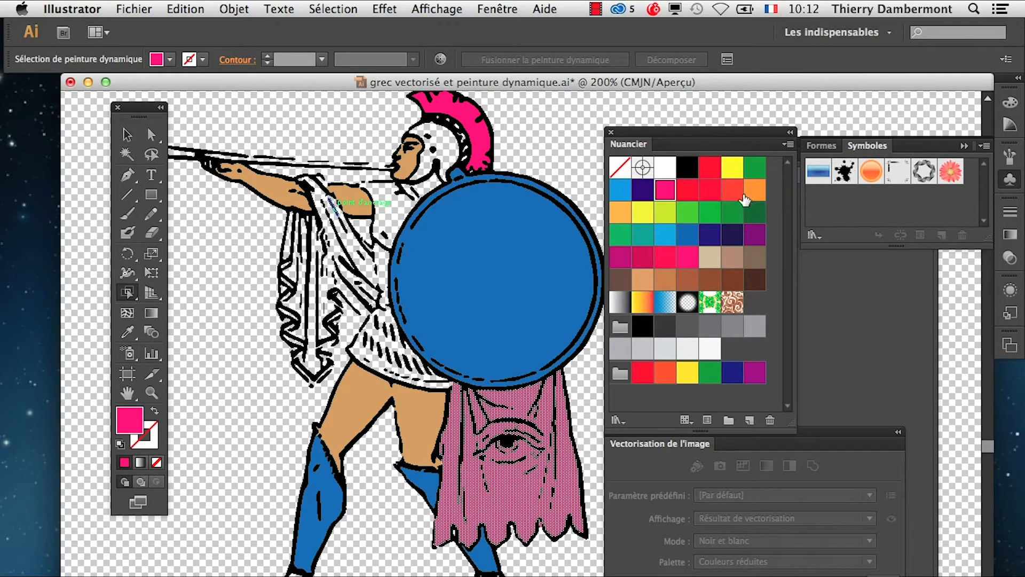
left_click_drag(694, 140, 754, 104)
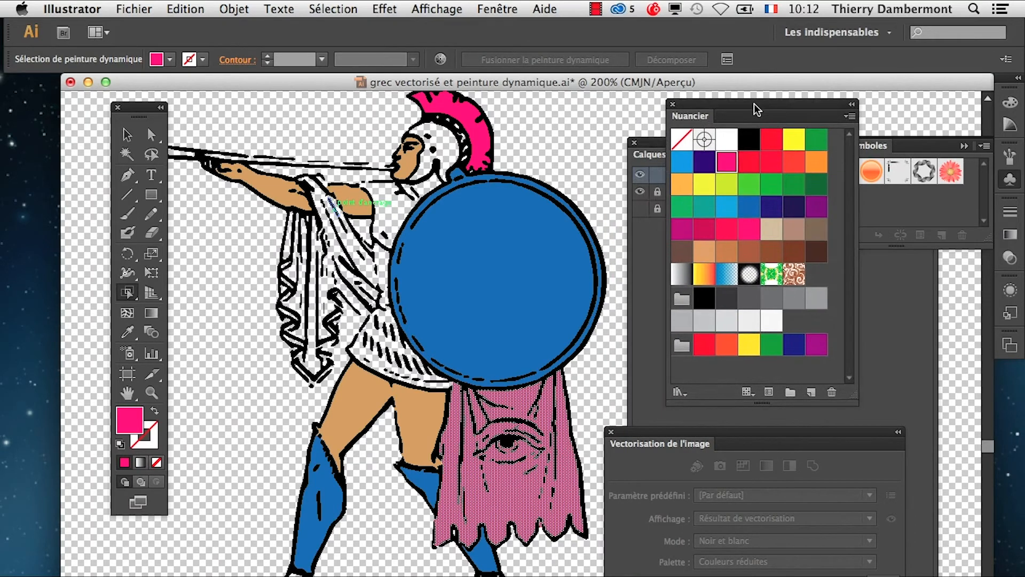
left_click(683, 234)
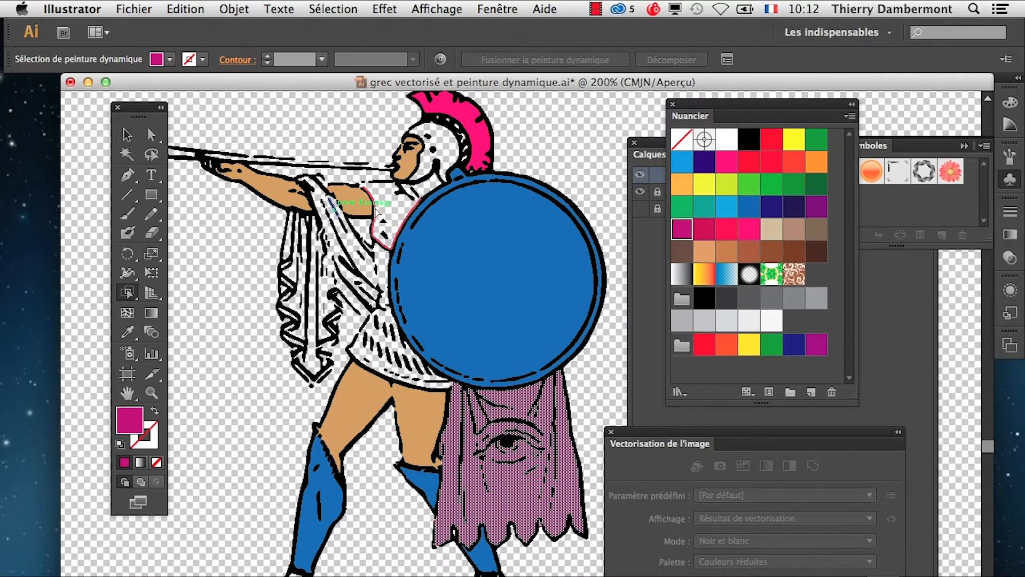
- Select the small neck area between the helmet and the shield, and show the Calques panel
left_click(426, 192)
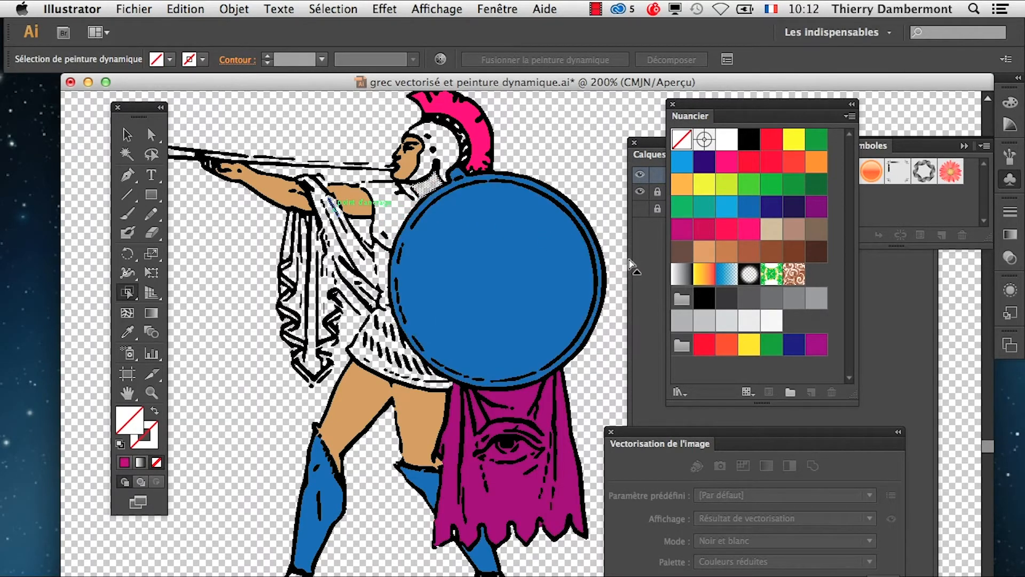
key("F7")
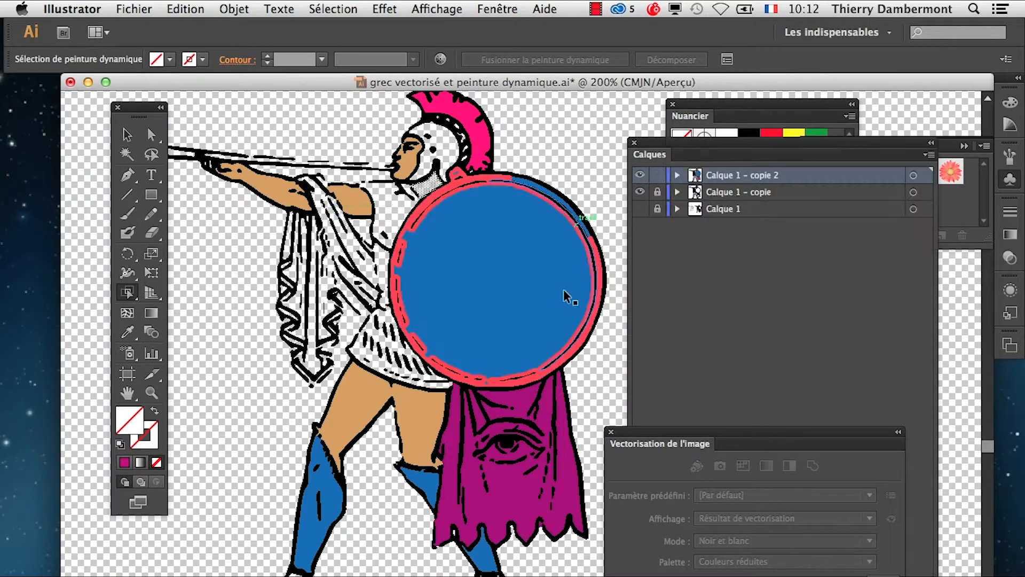
left_click(378, 203)
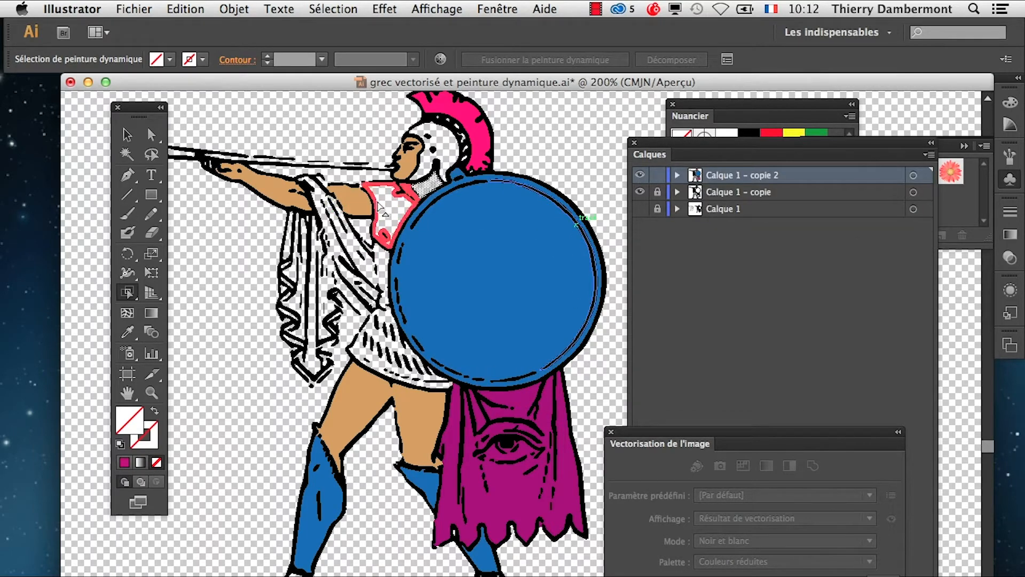
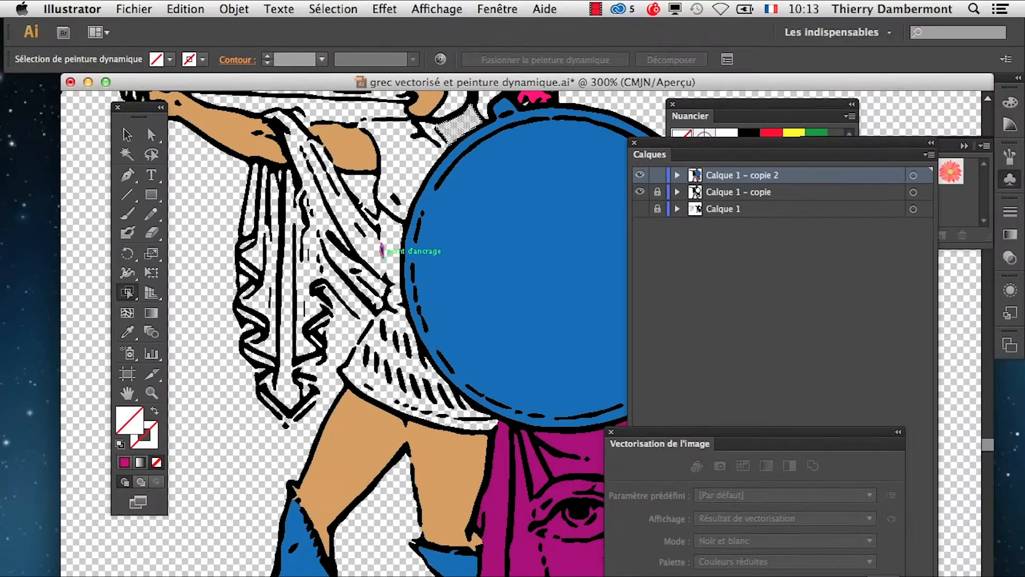
- Select the chest area beside the shield to check its outline, and reselect only the neck area under the chin
left_click_drag(381, 261, 354, 378)
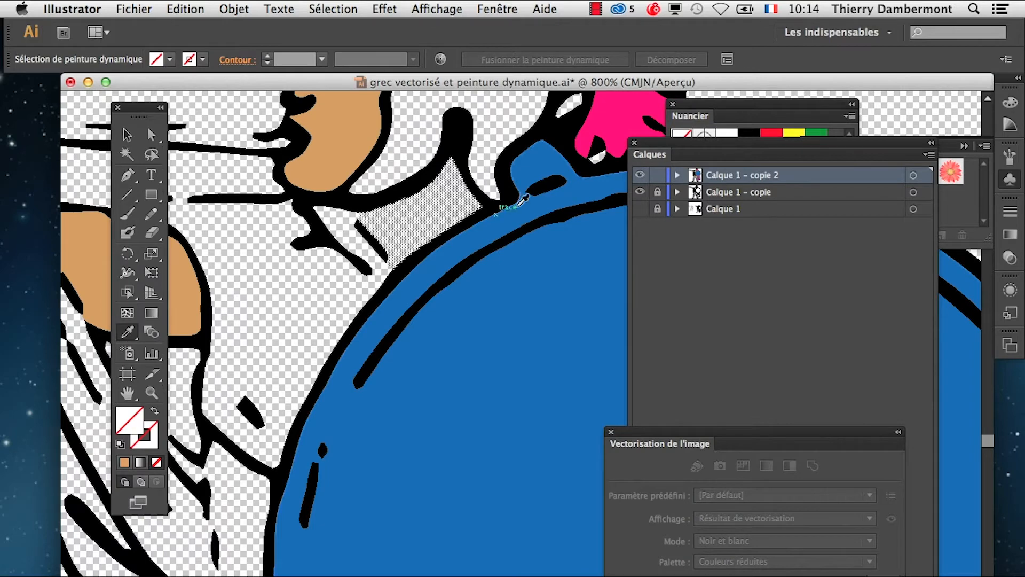
scroll(372, 205, "up", 3)
scroll(434, 247, "up", 1)
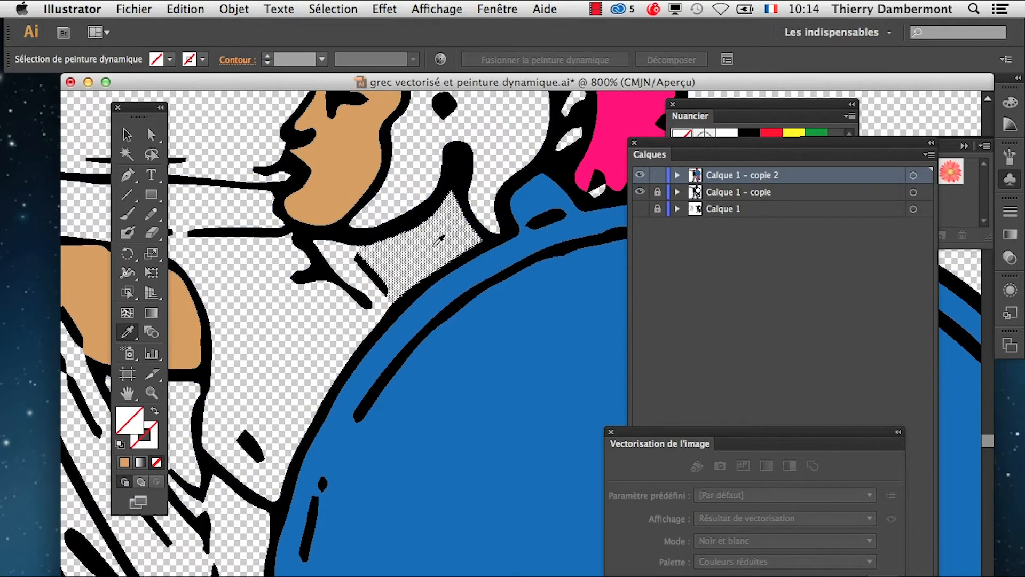
scroll(439, 242, "up", 2)
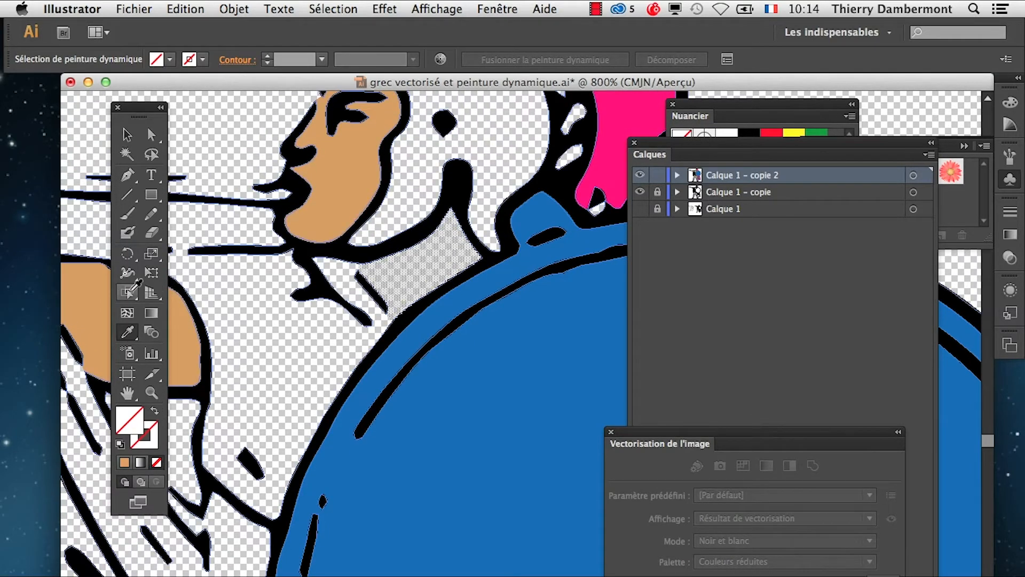
left_click(281, 327)
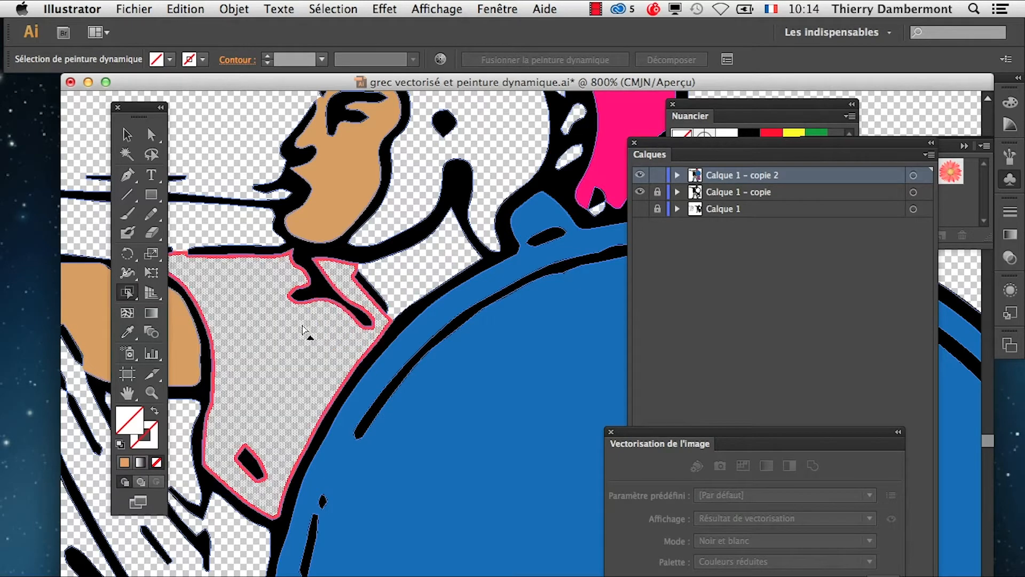
left_click(417, 277)
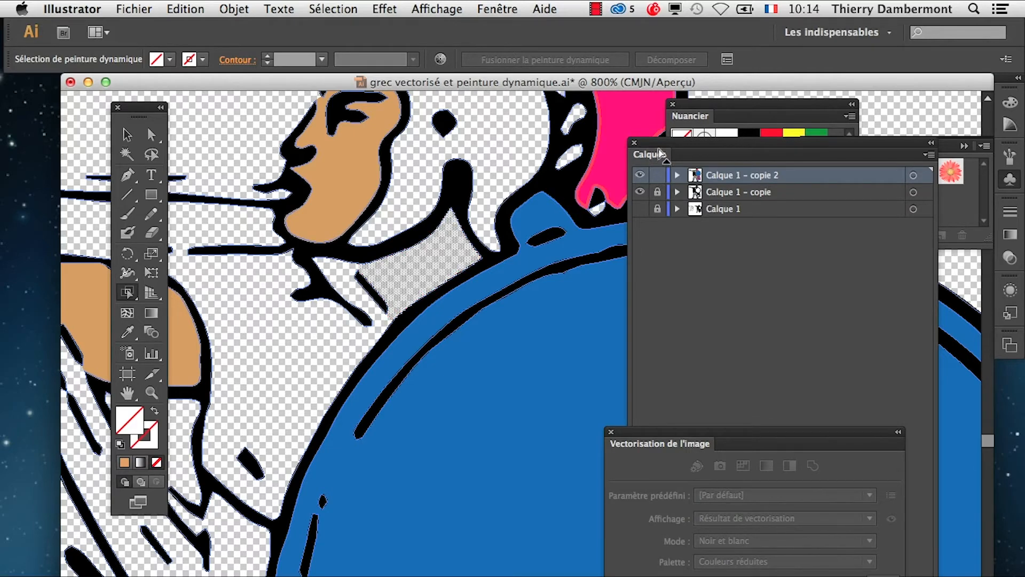
- Rearrange the floating Calques and Nuancier panels so the colour swatches are uncovered beside the selected neck area
left_click_drag(663, 143, 469, 487)
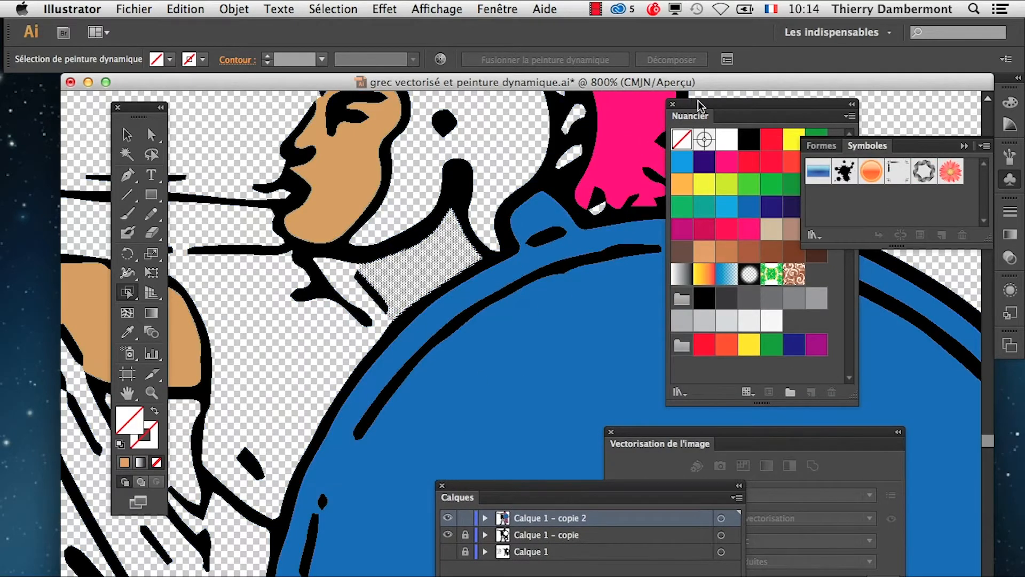
left_click_drag(697, 102, 562, 114)
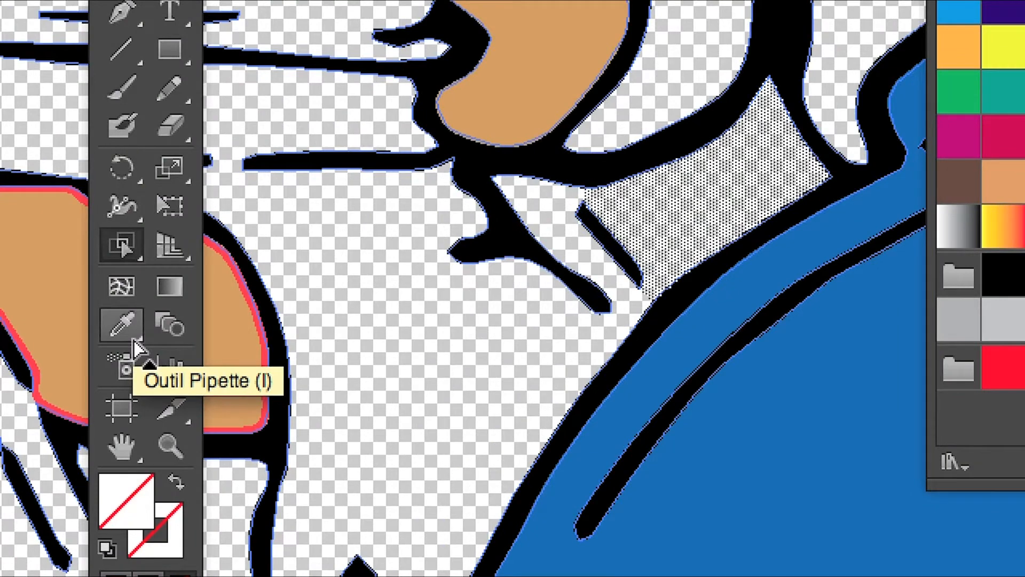
- Fill the selected neck area with the skin colour sampled from the face and move the Nuancier panel away from the helmet
left_click(133, 338)
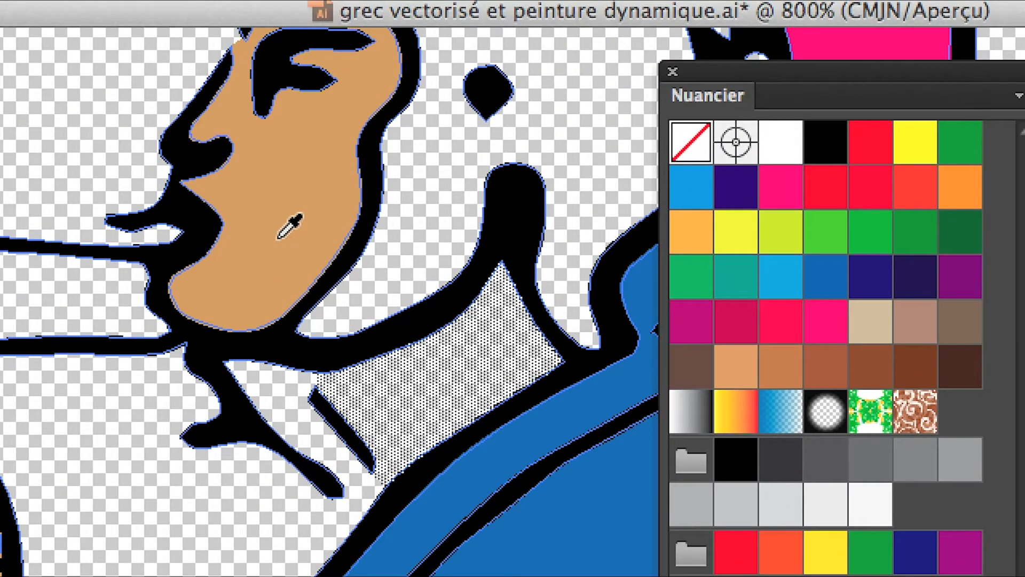
left_click(278, 237)
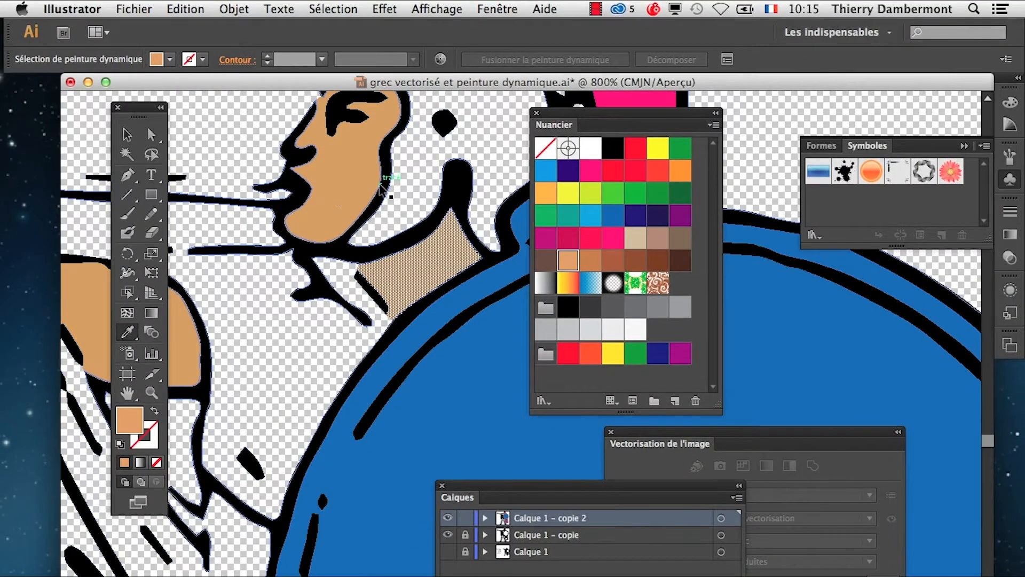
left_click_drag(590, 112, 795, 100)
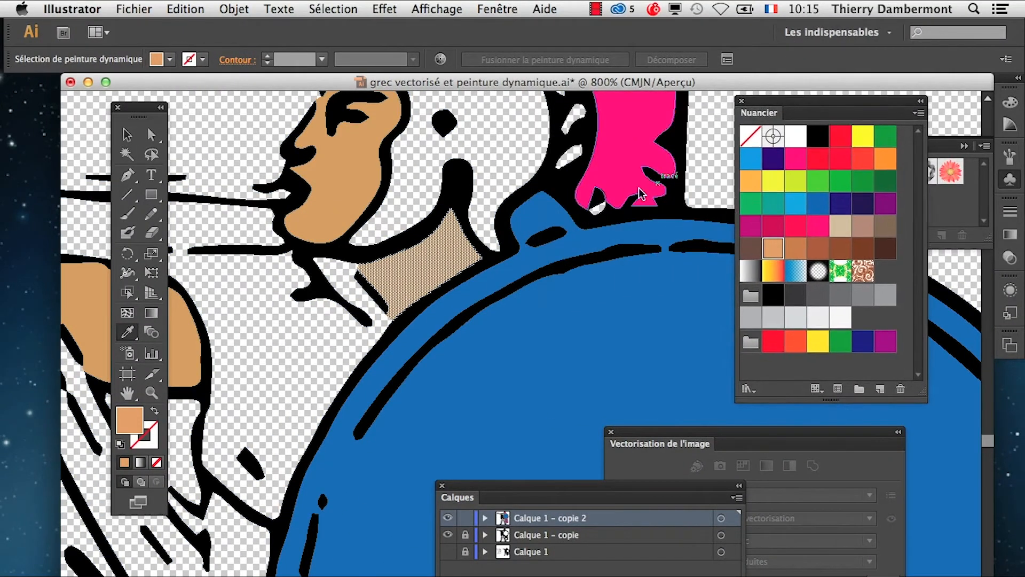
- Examine the uncoloured drapery, tunic, chest and trumpet areas and their broken outlines around the arm and shield
scroll(468, 302, "down", 3)
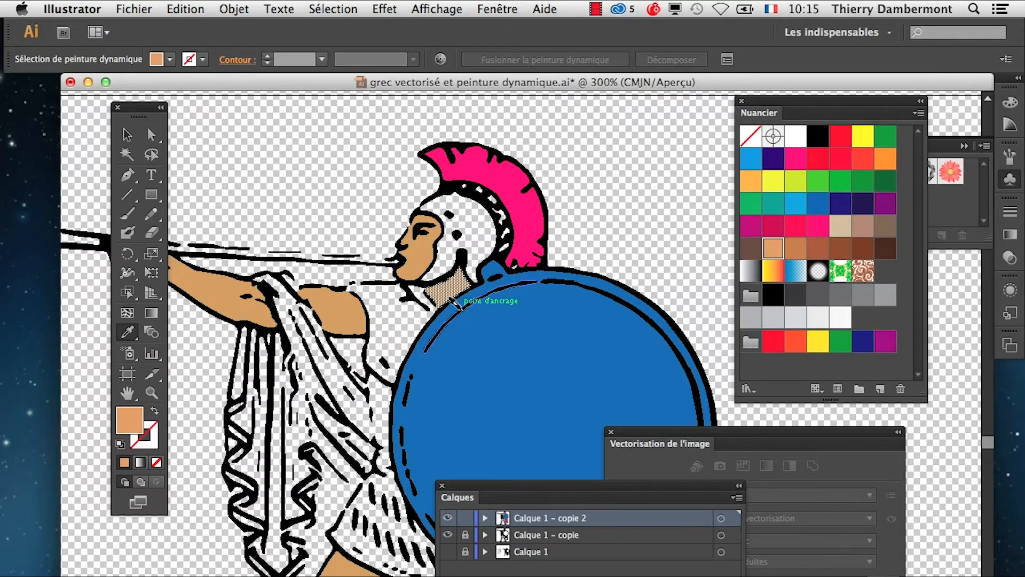
scroll(425, 350, "down", 5)
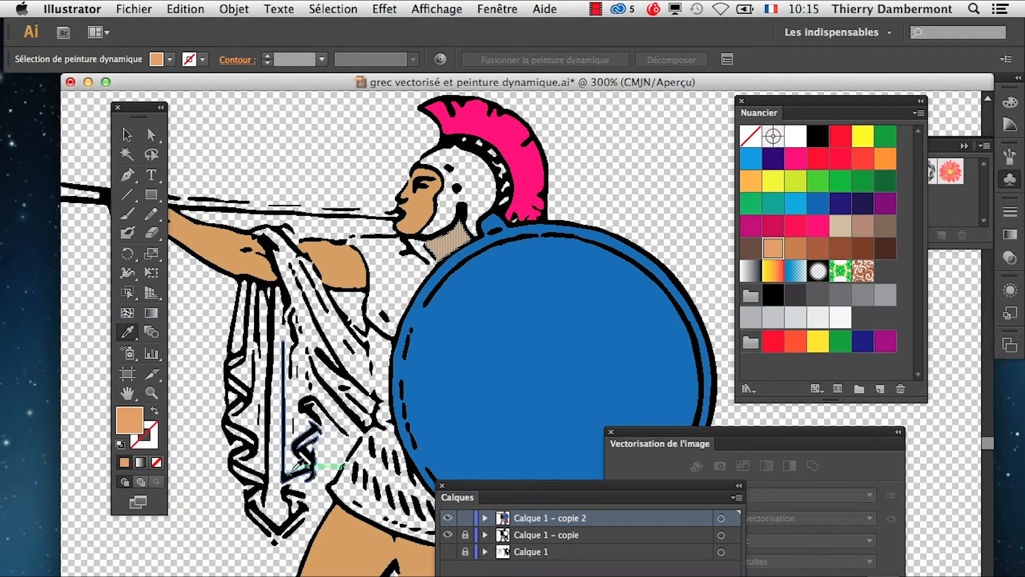
scroll(294, 427, "up", 3)
scroll(317, 262, "down", 2)
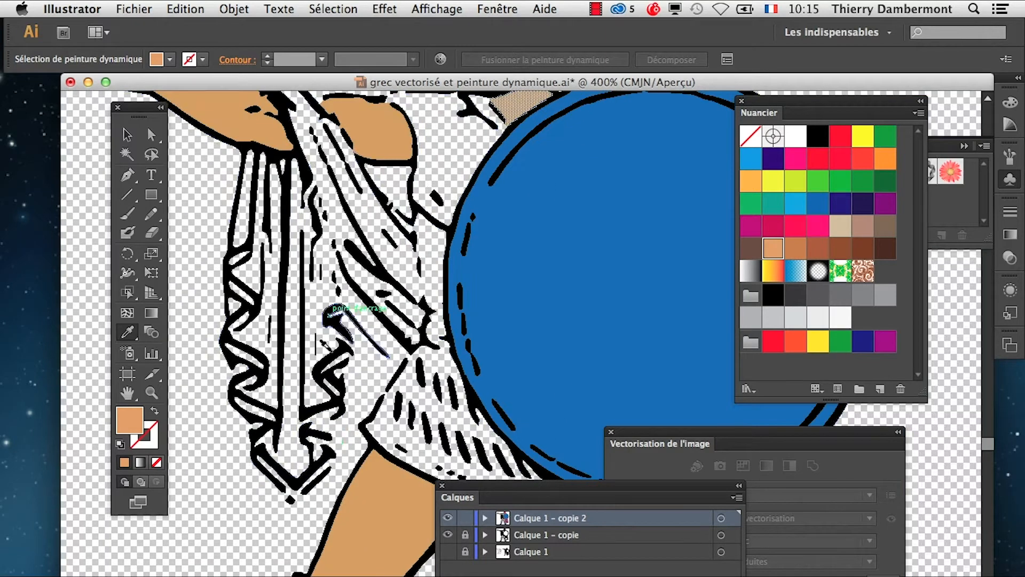
scroll(316, 435, "down", 3)
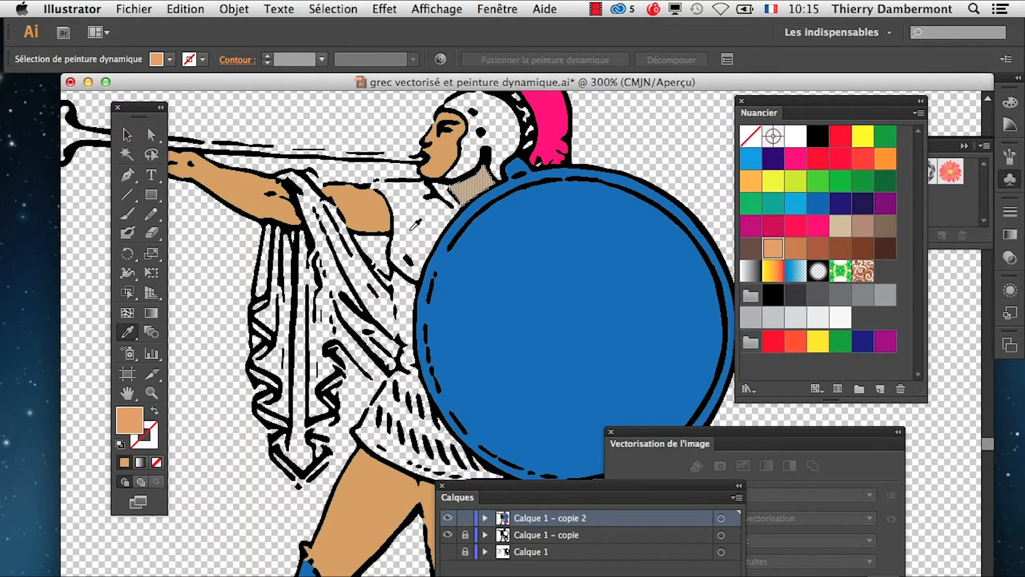
scroll(369, 373, "down", 1)
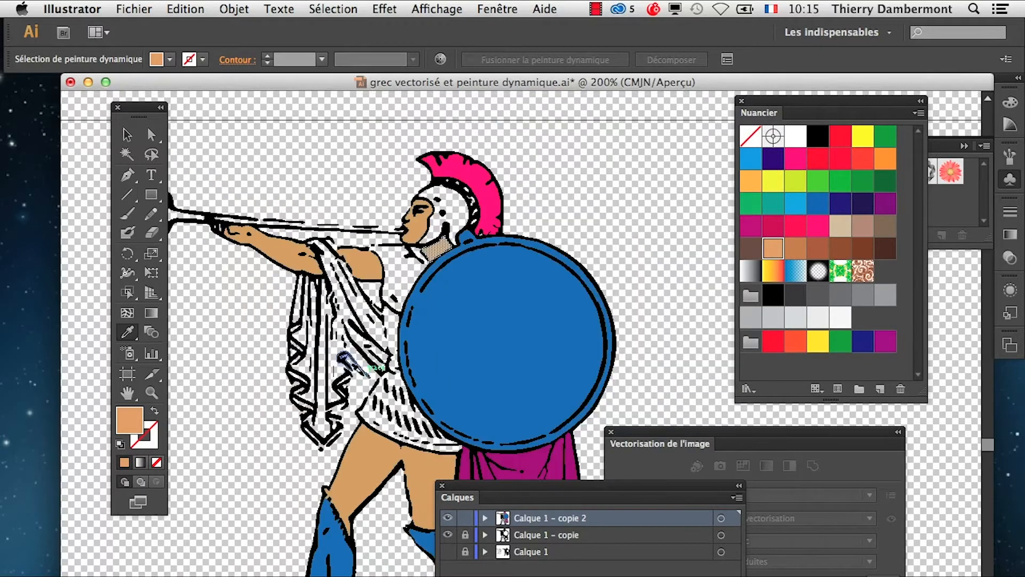
scroll(289, 223, "up", 1)
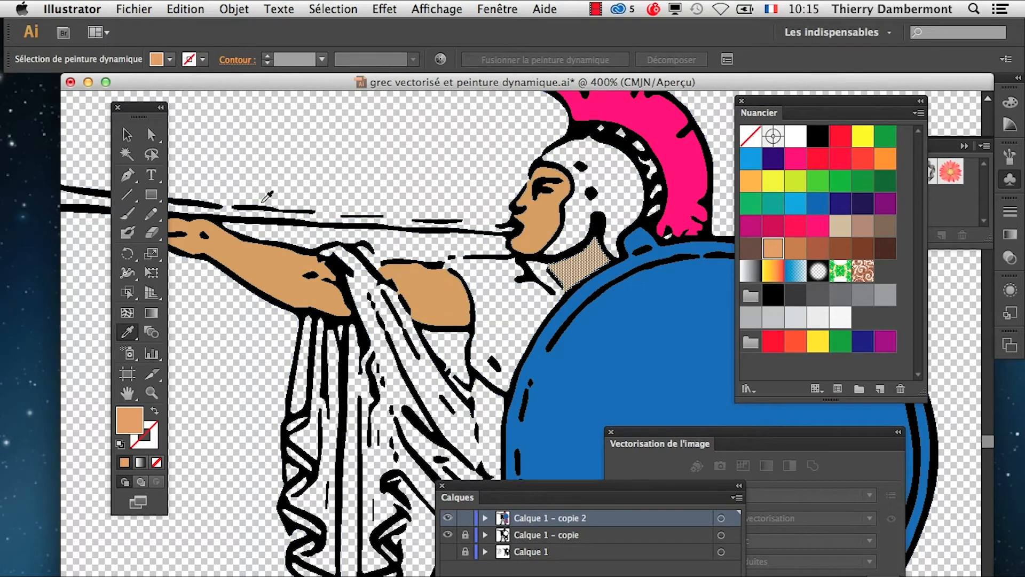
- Select the helmet area around the face and fill it with yellow
left_click_drag(255, 258, 276, 233)
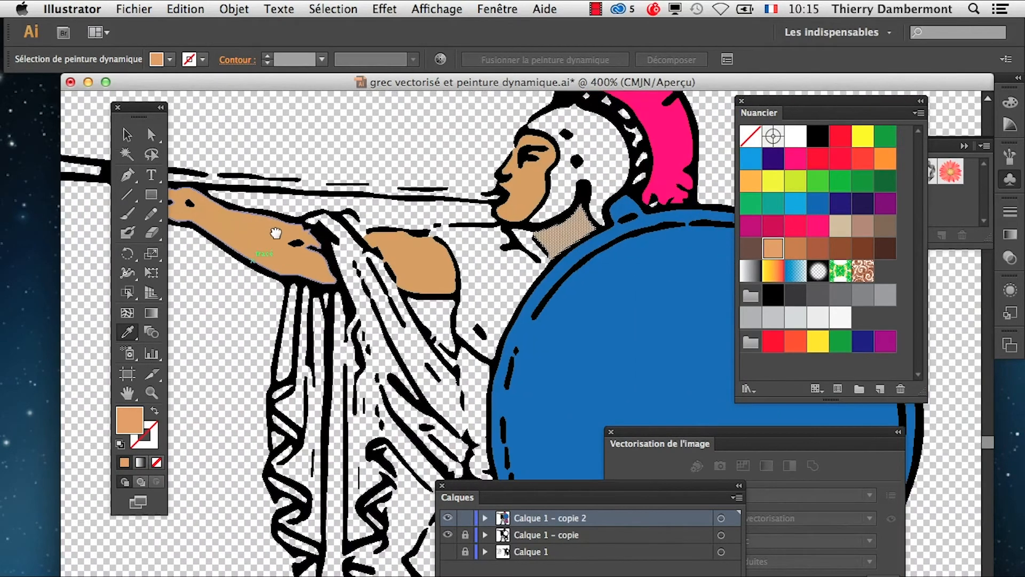
left_click_drag(460, 294, 270, 358)
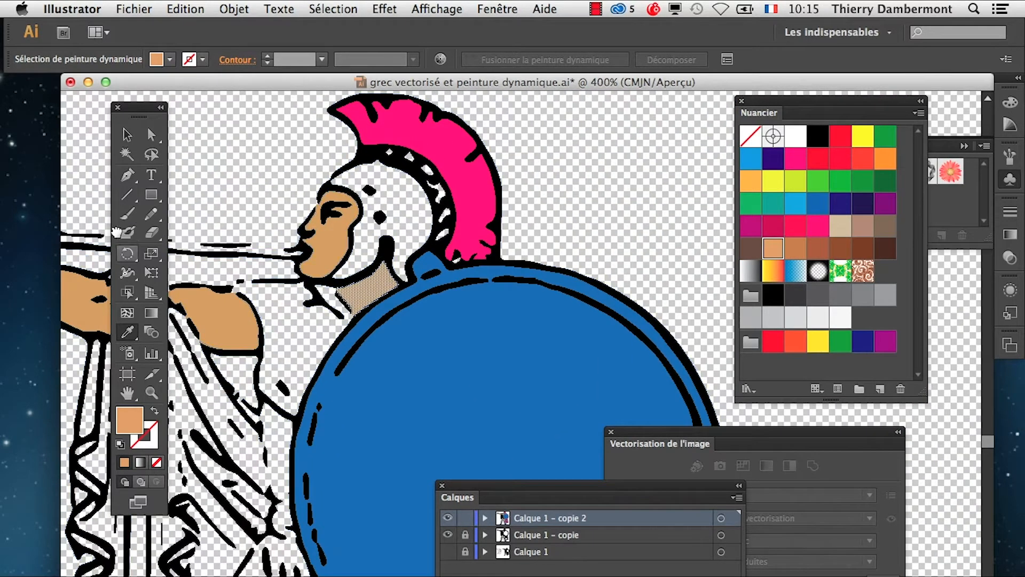
left_click(404, 211)
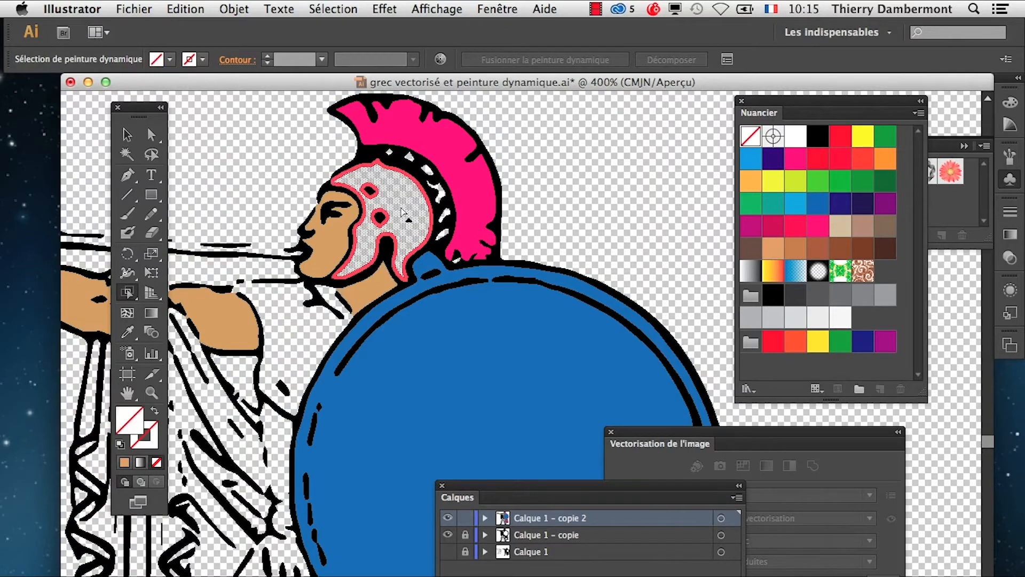
left_click(865, 143)
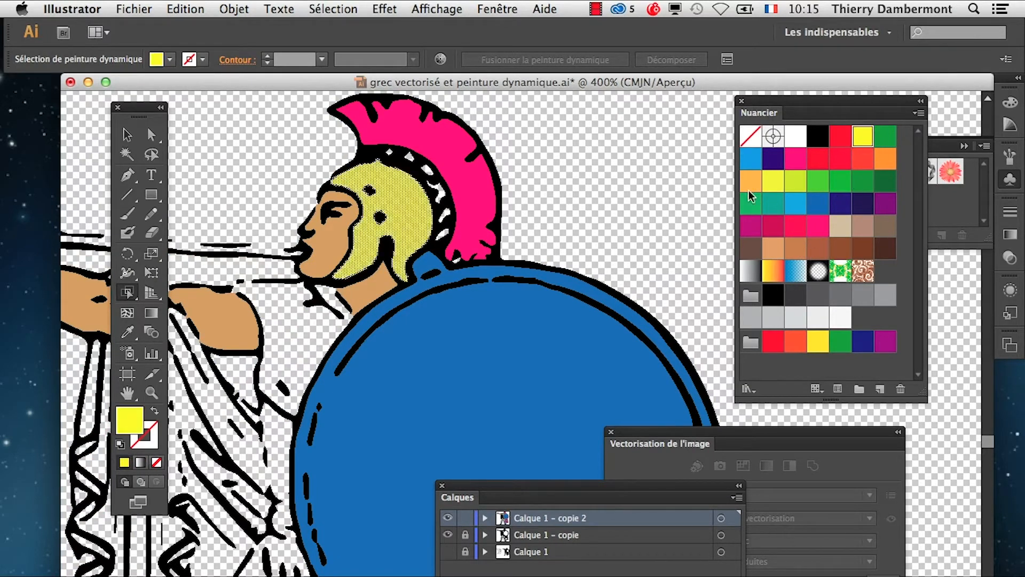
- Select the chest area beside the shield and move the Calques panel off the warrior's legs
scroll(463, 333, "down", 3)
left_click_drag(418, 351, 385, 265)
left_click(357, 244)
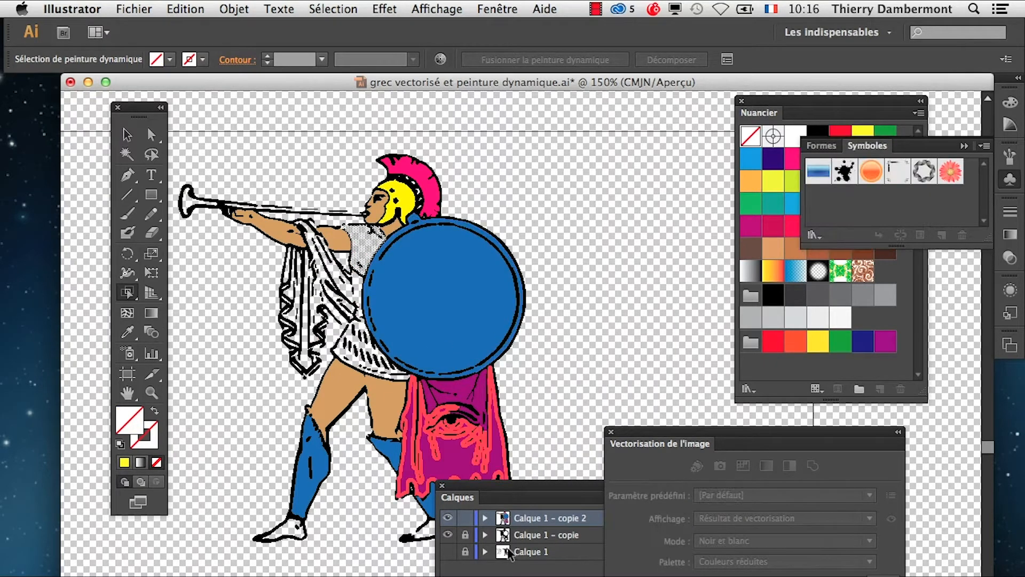
left_click_drag(482, 485, 417, 576)
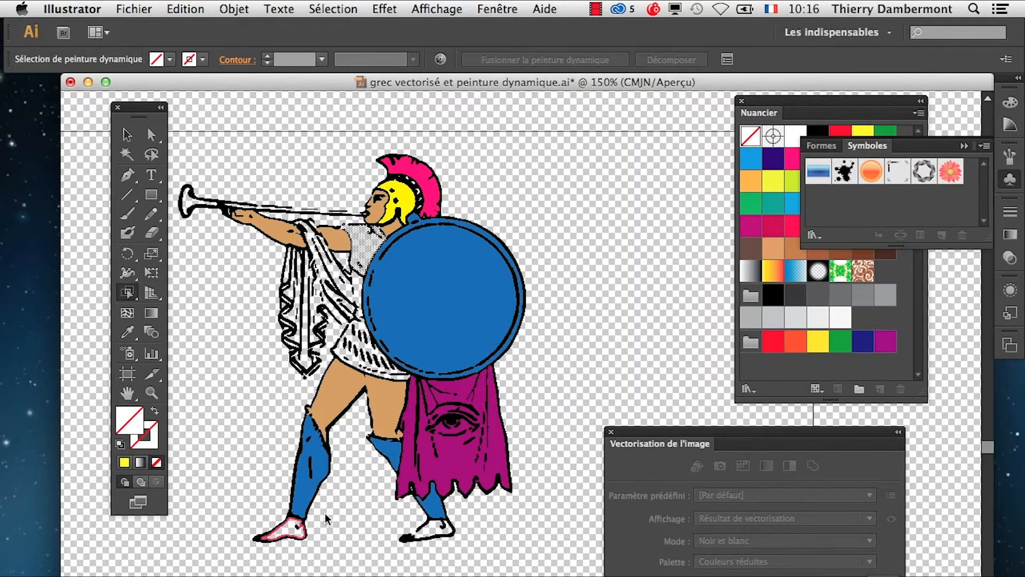
- Fill the front foot with the skin colour sampled from the thigh and deselect the artwork
scroll(297, 530, "up", 1)
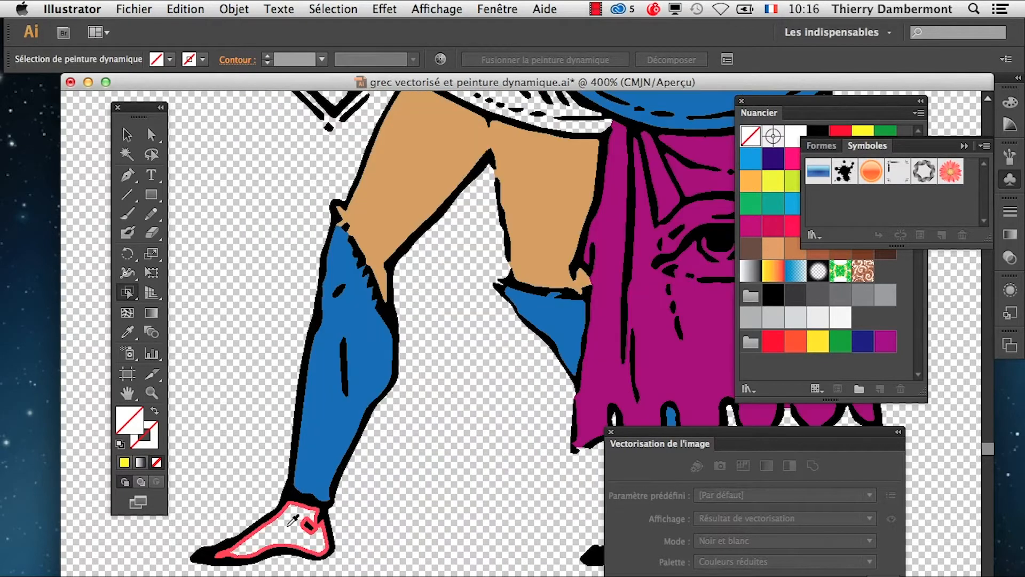
left_click(290, 526)
left_click_drag(465, 460, 328, 267)
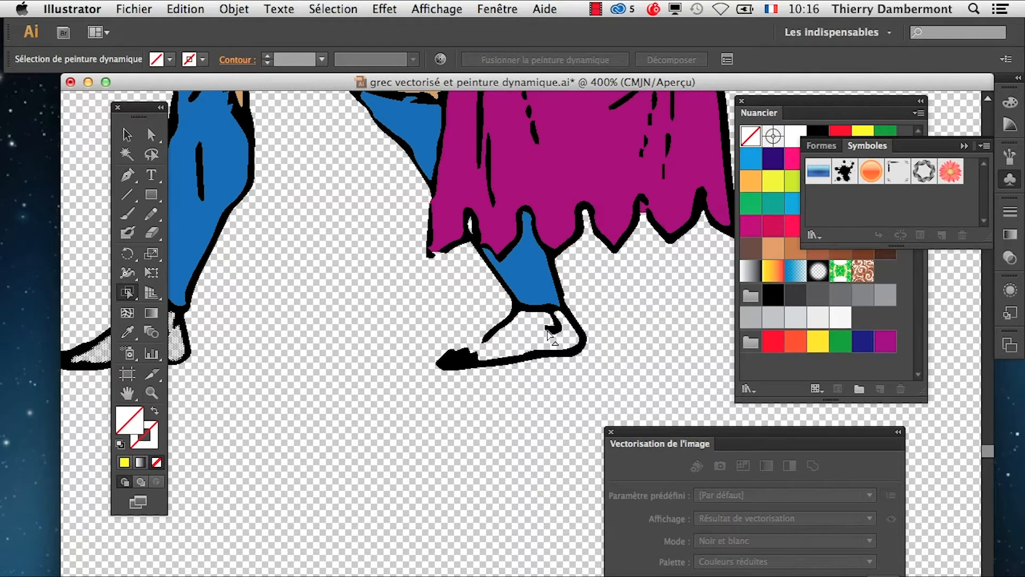
left_click_drag(463, 362, 554, 428)
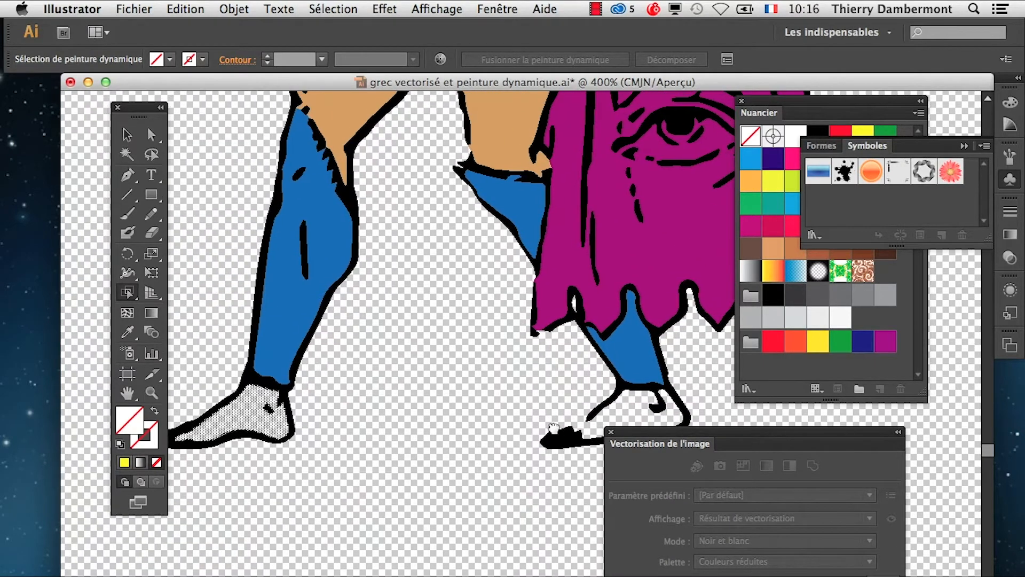
left_click_drag(360, 325, 353, 466)
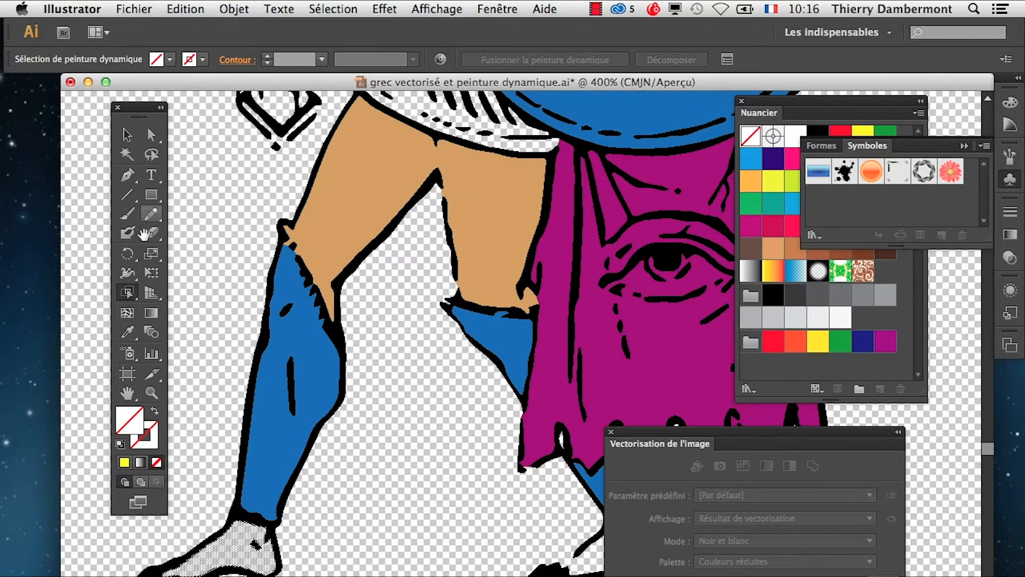
left_click(130, 335)
left_click(351, 209)
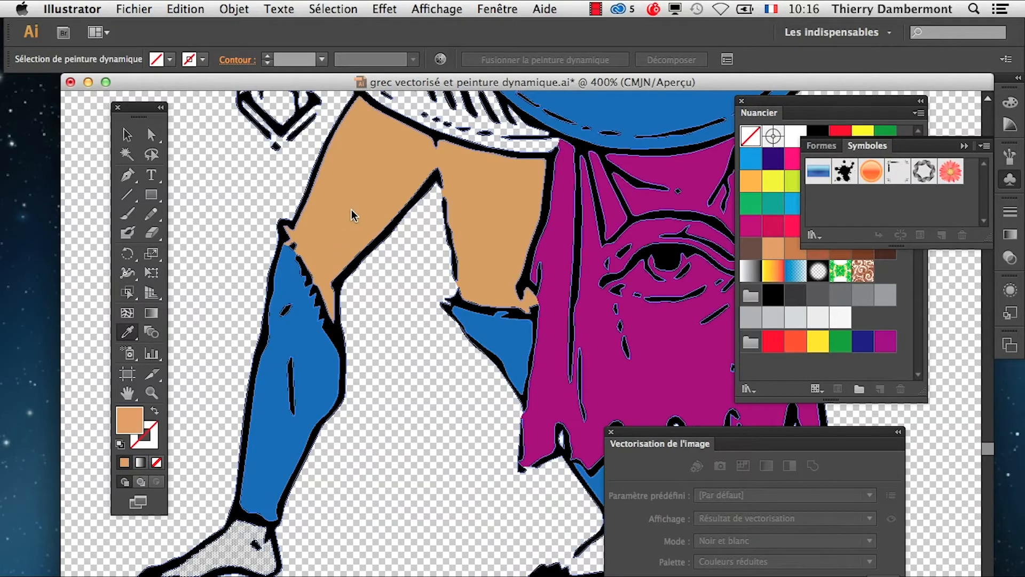
left_click(127, 135)
left_click(357, 454)
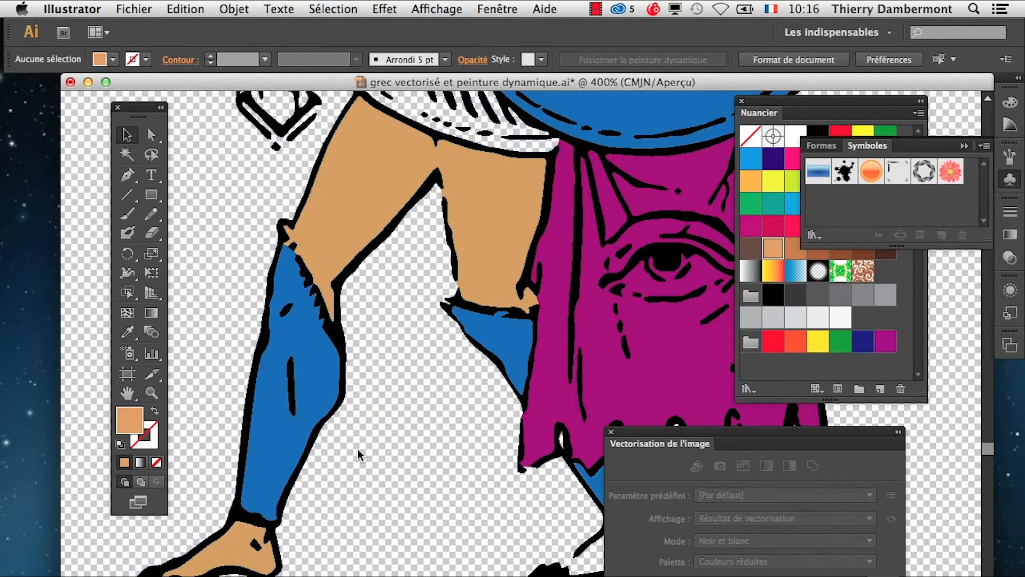
- Bring the Nuancier panel beside the drawing, try beige on the chest area, fill it with dark purple instead, and deselect
scroll(382, 468, "down", 2)
left_click_drag(422, 313, 409, 412)
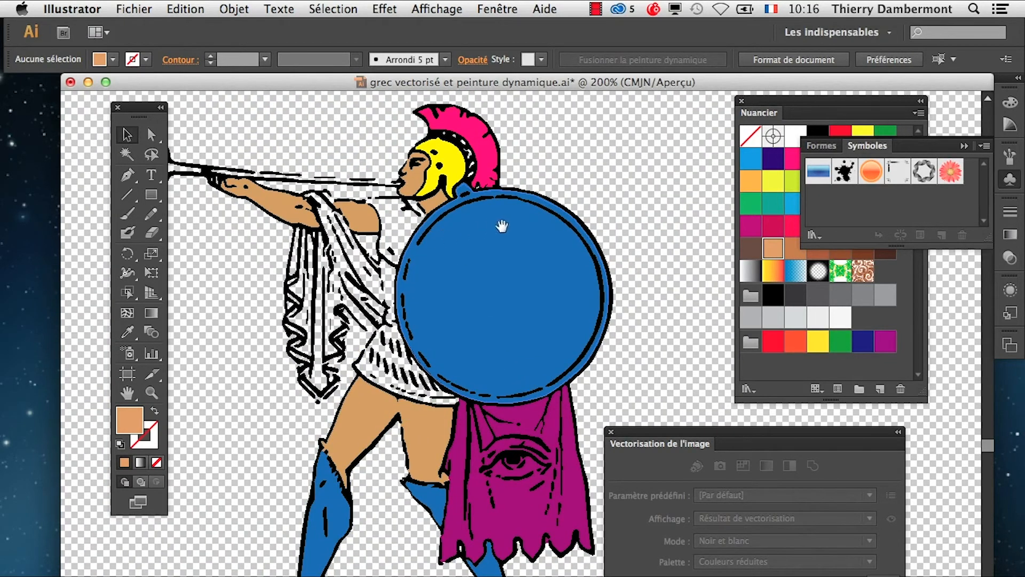
key("k")
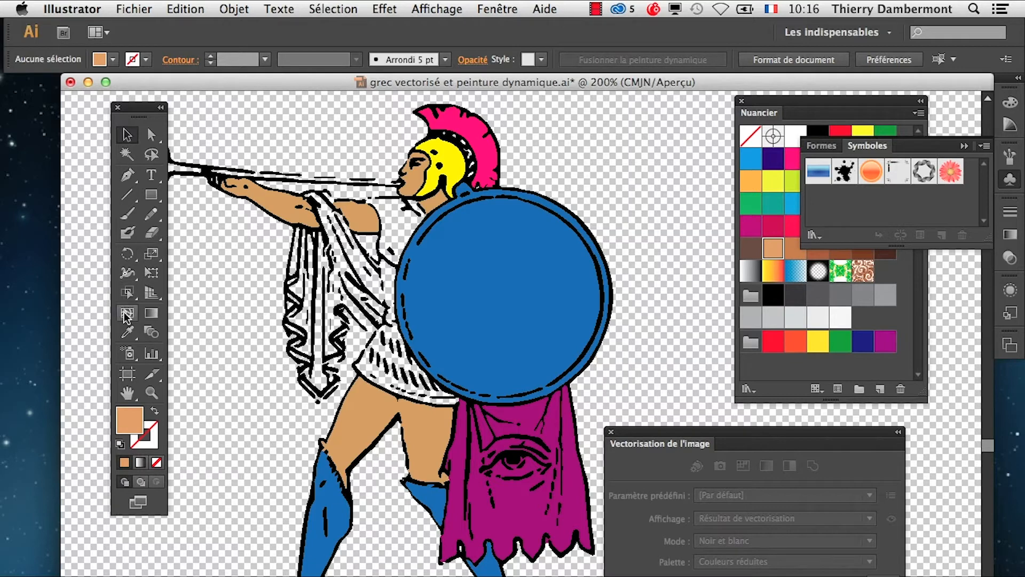
left_click(397, 237)
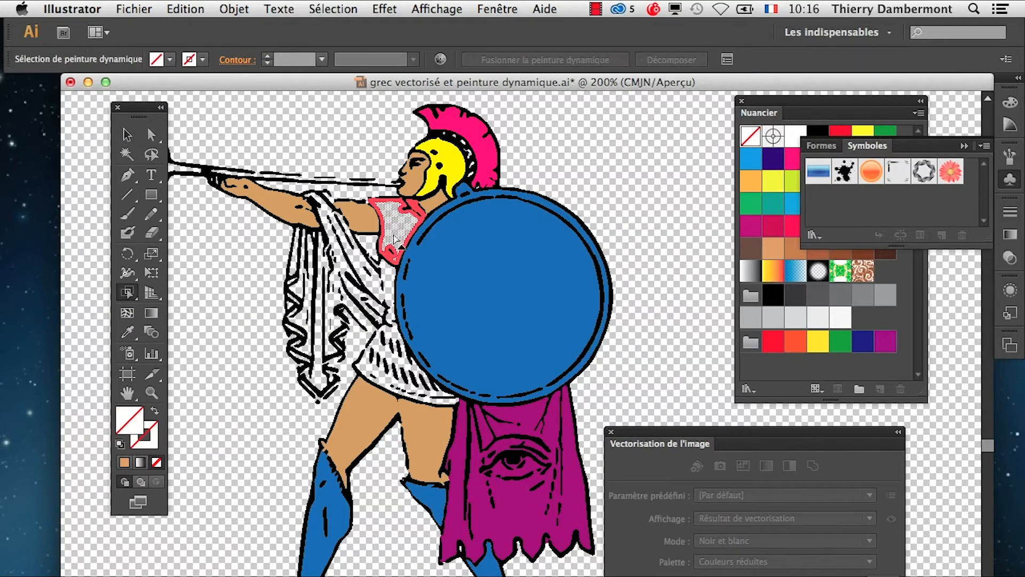
left_click_drag(758, 110, 621, 112)
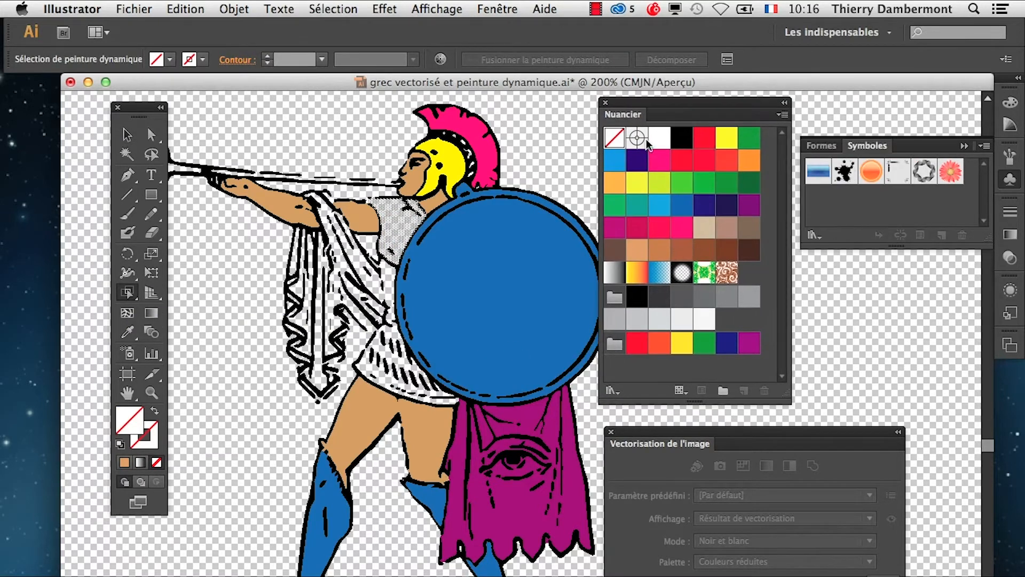
left_click(706, 234)
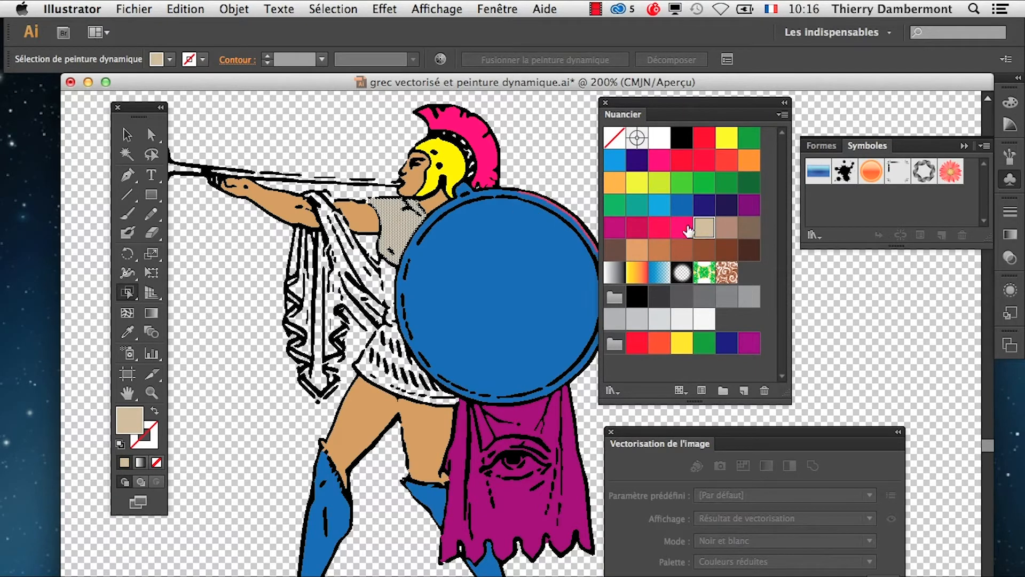
left_click(749, 205)
left_click(127, 135)
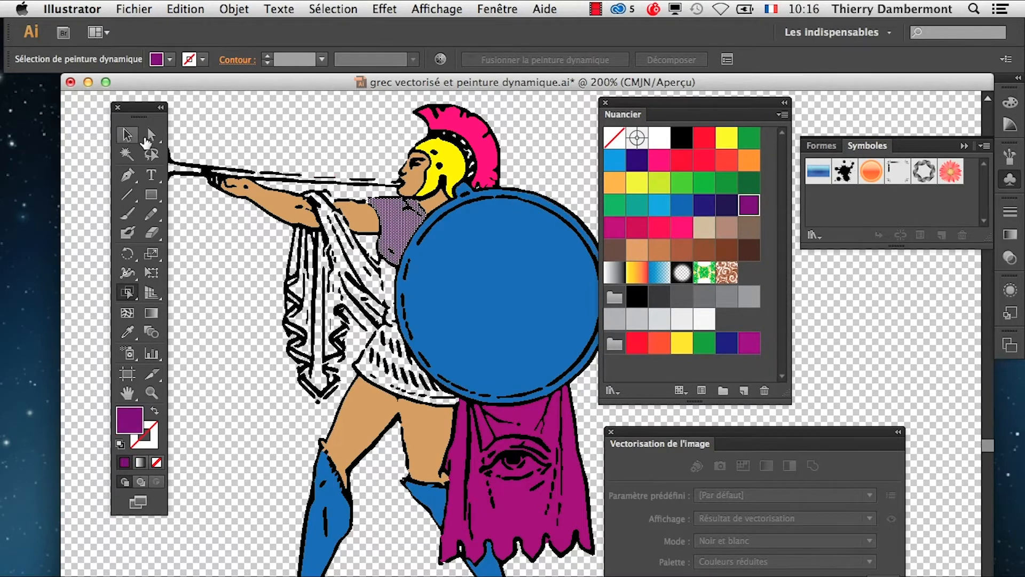
left_click(262, 131)
key("super+minus")
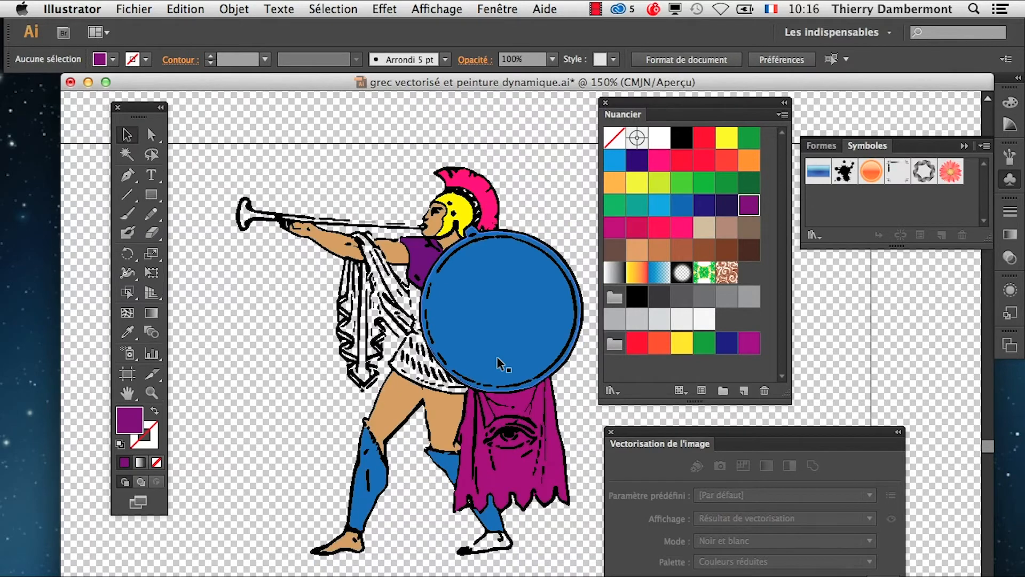
left_click_drag(500, 351, 484, 326)
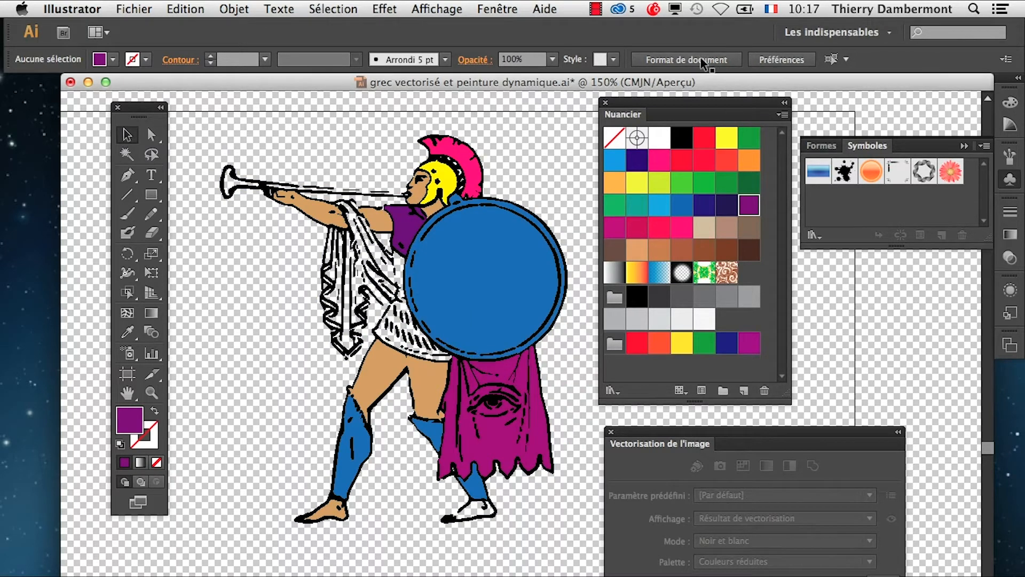
- Switch to Photoshop to examine the warrior's original line drawing and return to the coloured vector version in Illustrator
left_click_drag(687, 98, 742, 102)
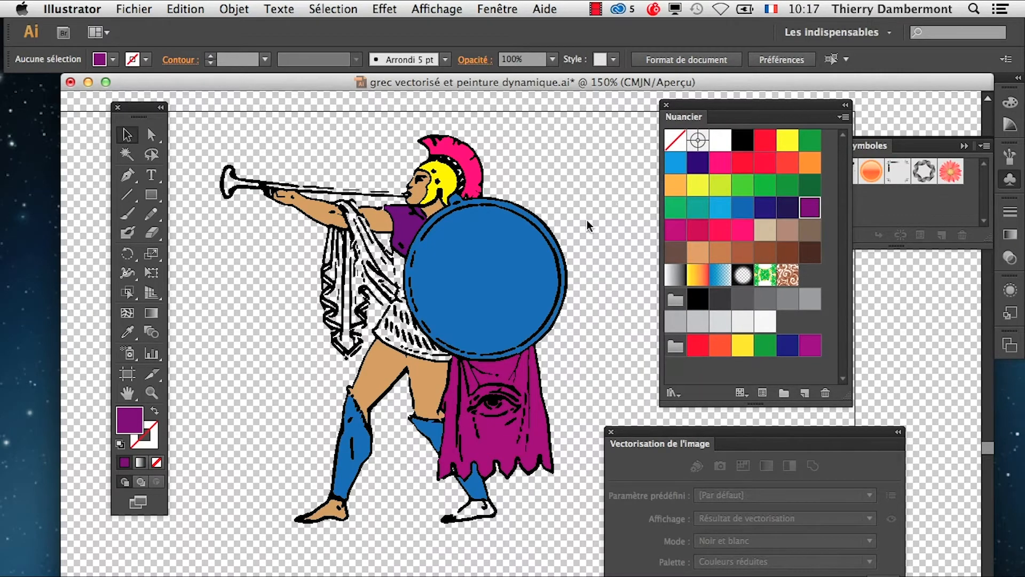
key("super+Tab")
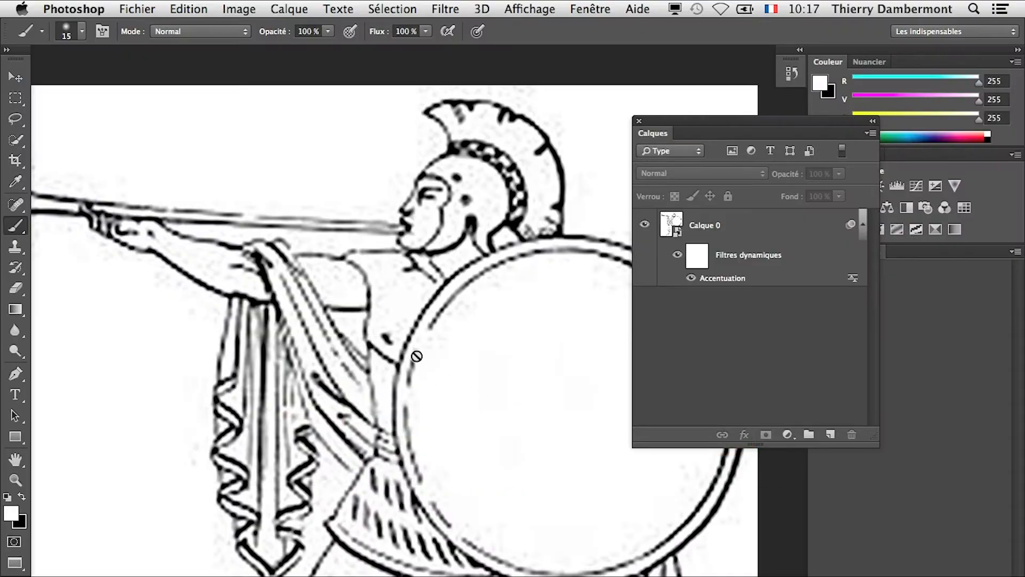
scroll(416, 356, "down", 5)
scroll(431, 354, "up", 6)
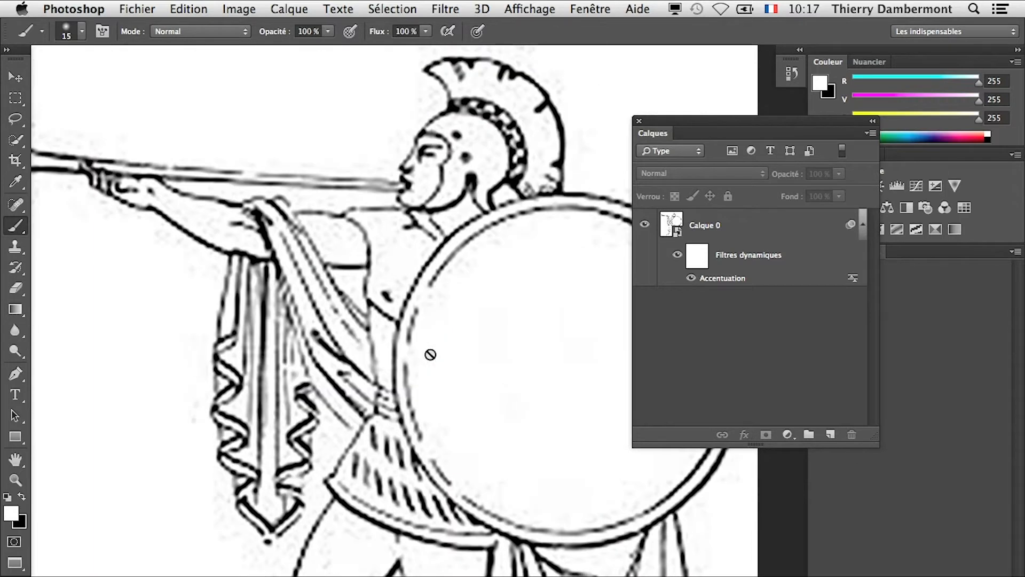
scroll(447, 337, "down", 1)
scroll(446, 337, "down", 8)
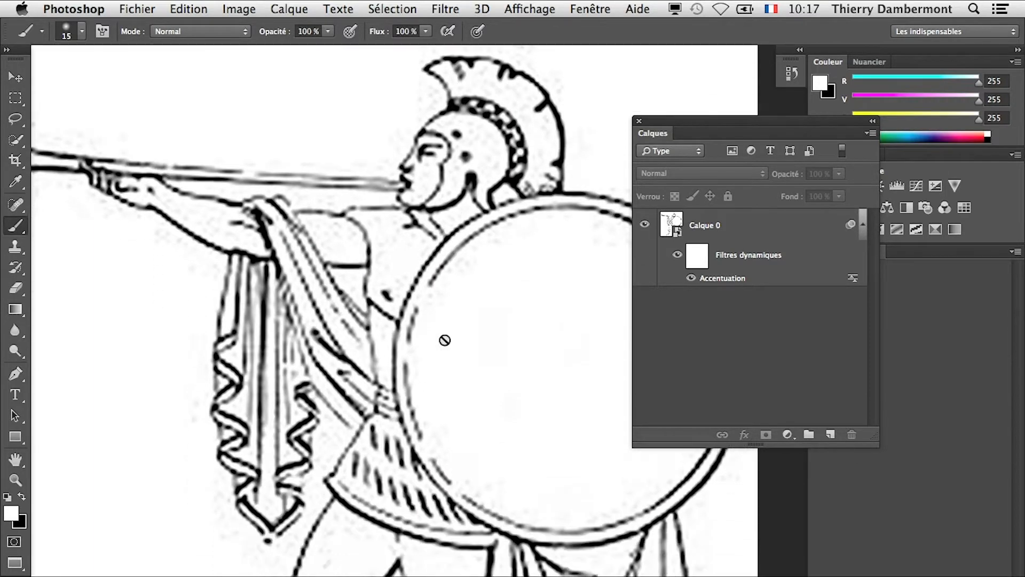
scroll(443, 342, "up", 8)
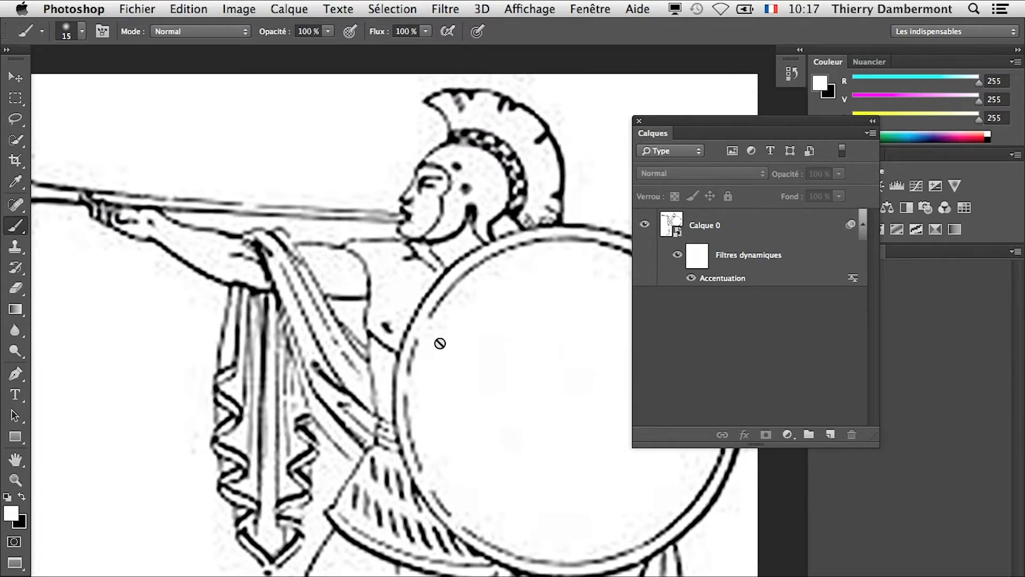
key("super+Tab")
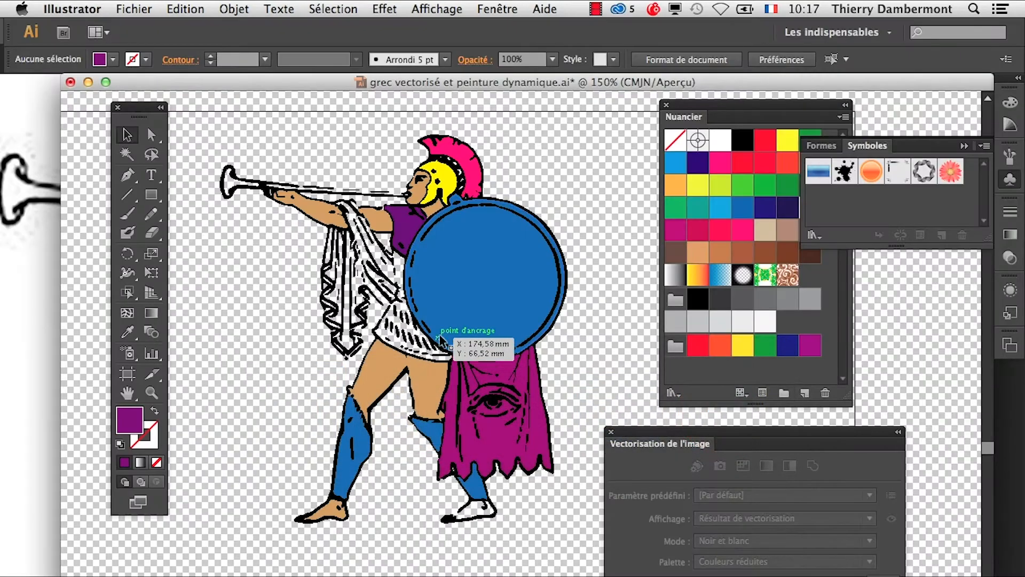
- Clear the workspace by closing the Image Trace and Swatches panels and collapsing the Symbols panel
scroll(415, 316, "up", 2)
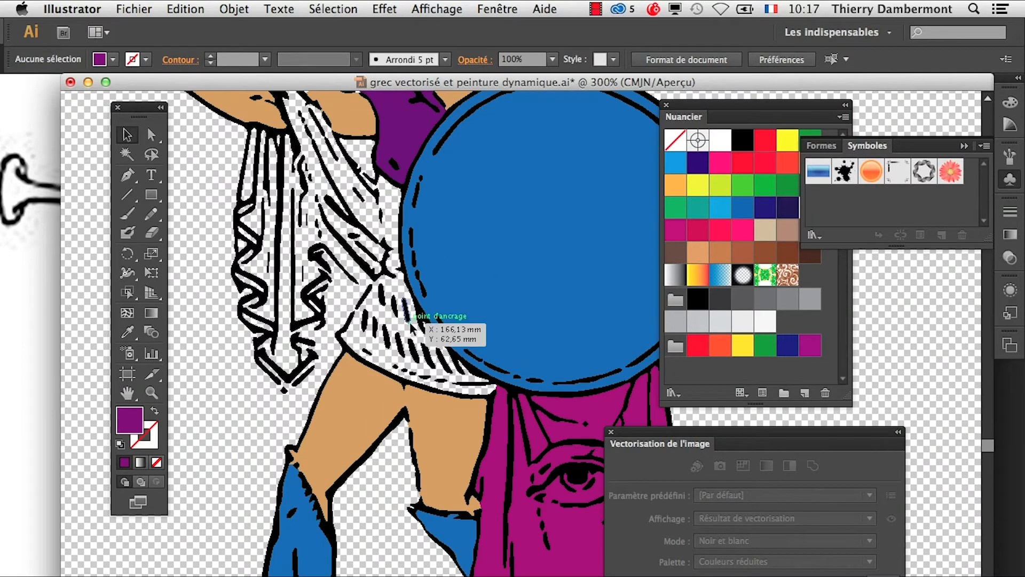
scroll(409, 323, "down", 4)
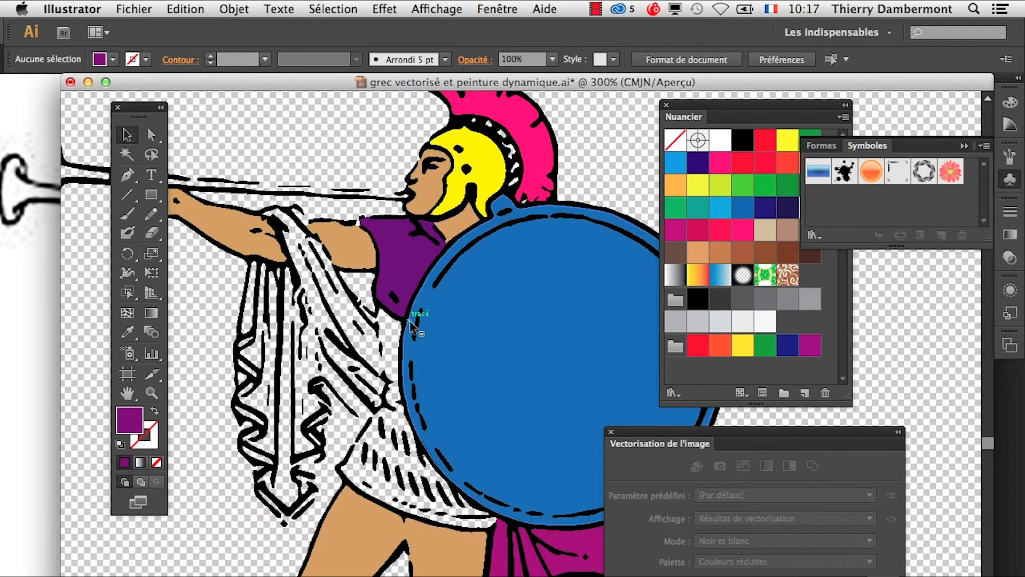
scroll(413, 326, "down", 3)
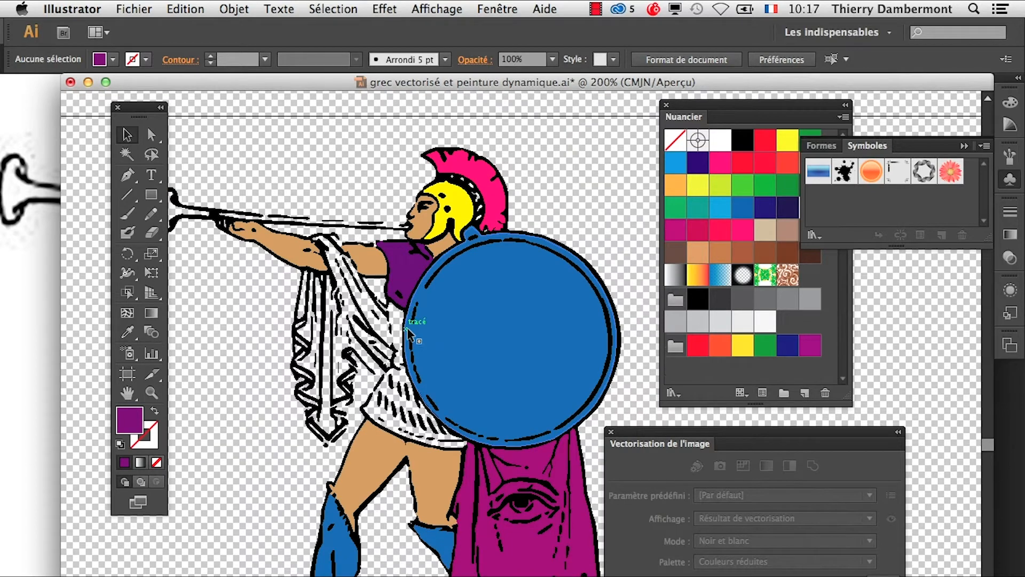
left_click(612, 431)
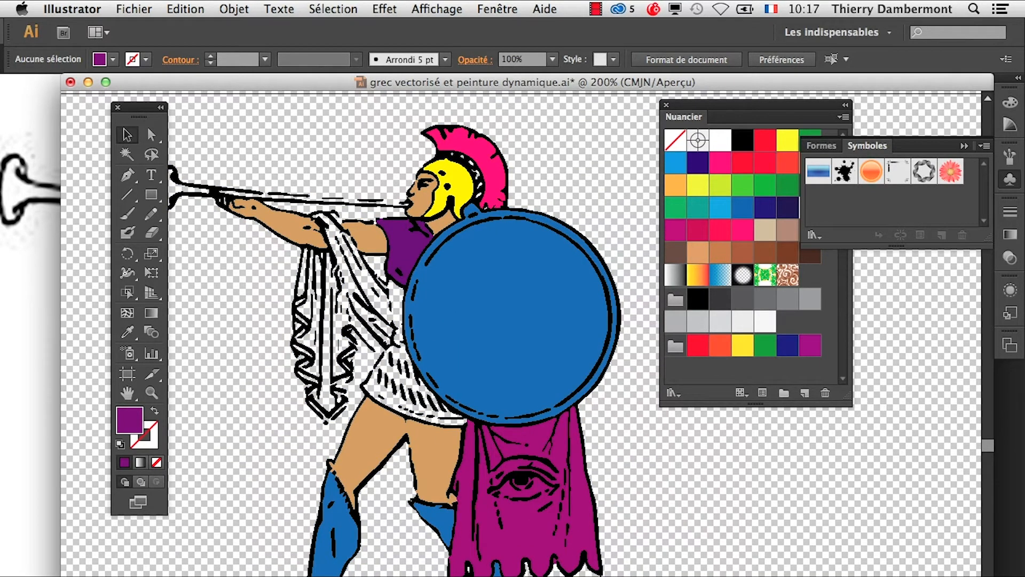
left_click(667, 105)
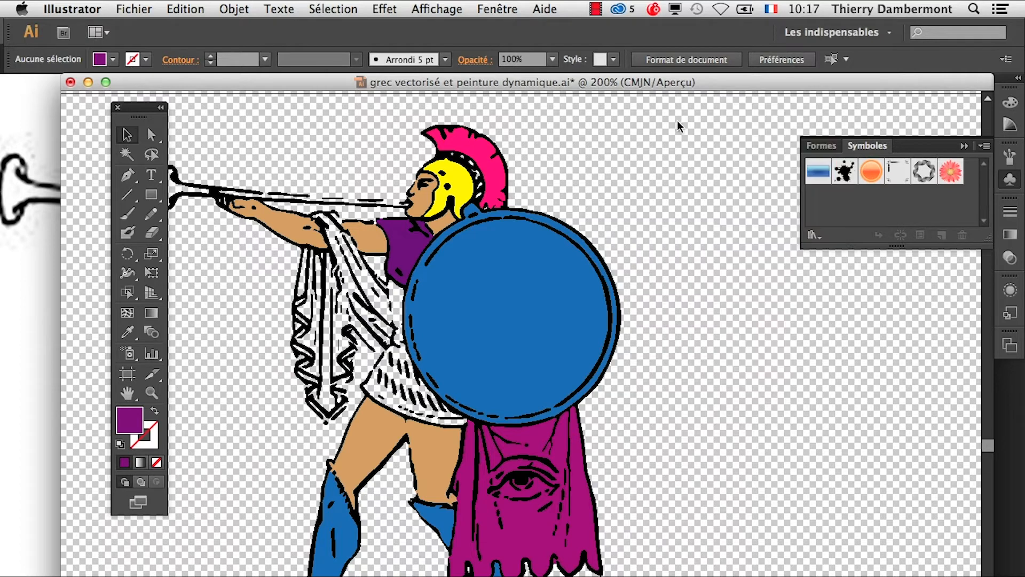
left_click(964, 147)
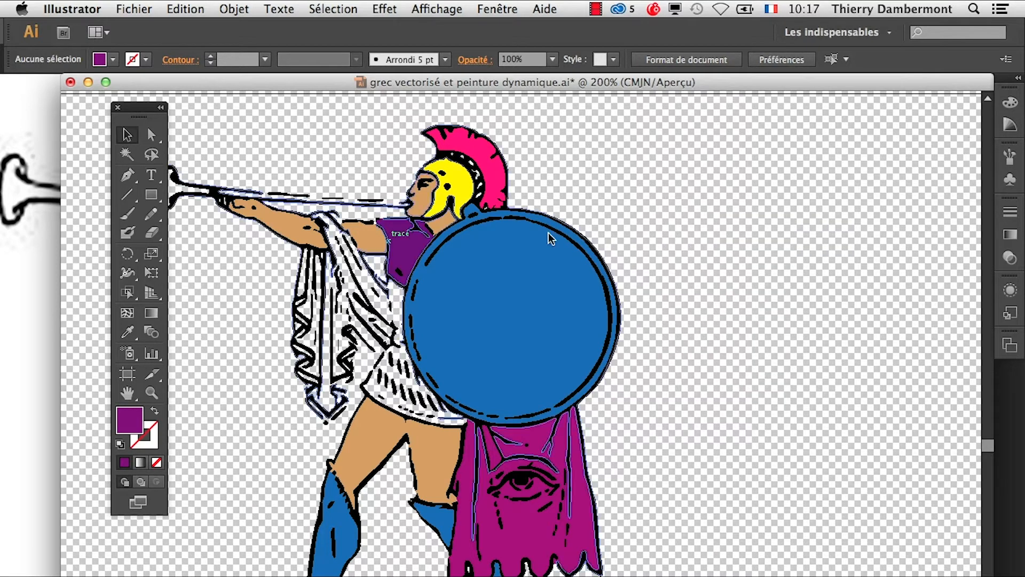
- Save a copy of the document as "grec vectorisé et peinture dynamique – 02.ai" in Adobe Illustrator format
left_click(128, 395)
left_click_drag(362, 380, 457, 388)
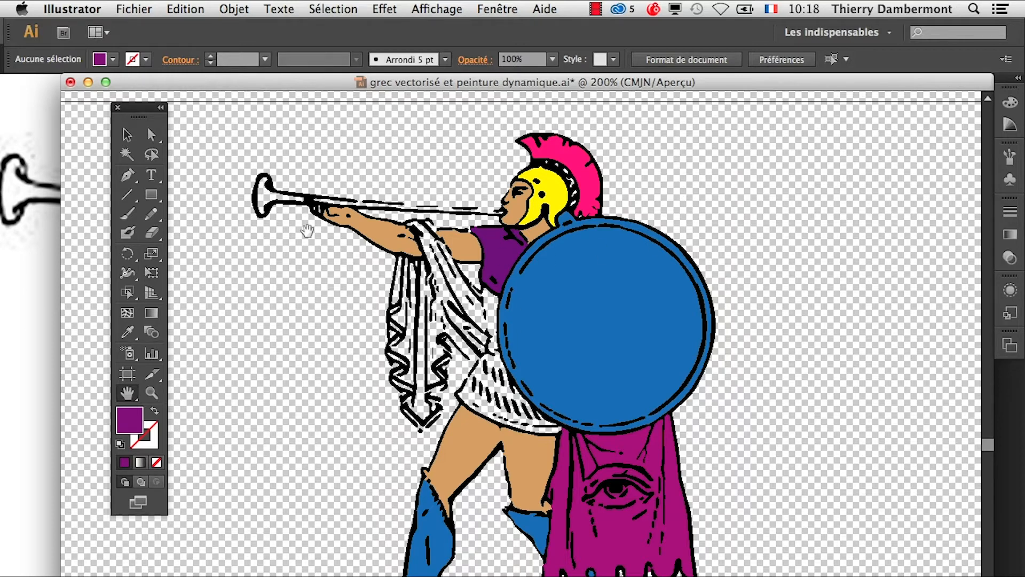
left_click(133, 9)
left_click(204, 144)
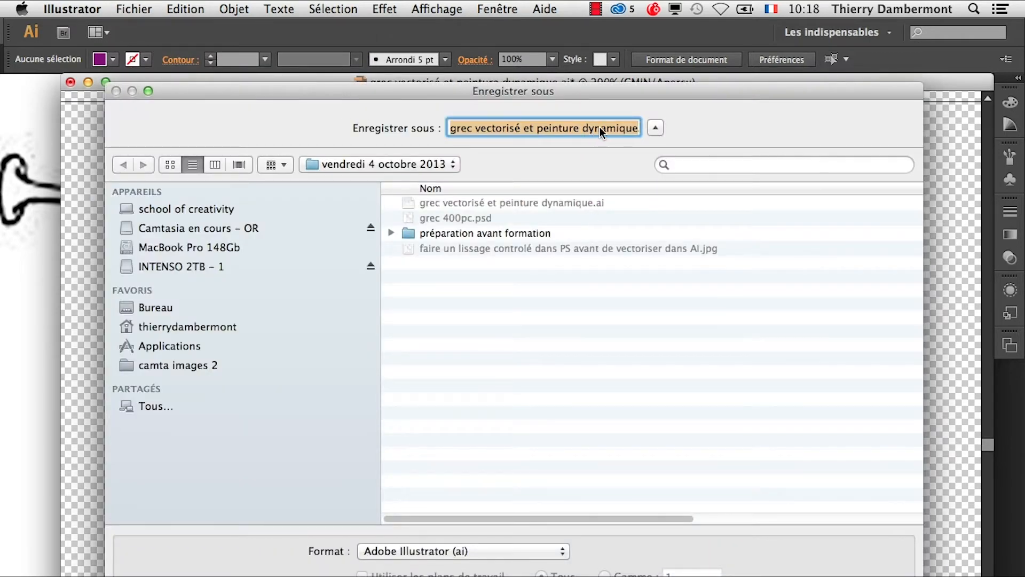
left_click(605, 127)
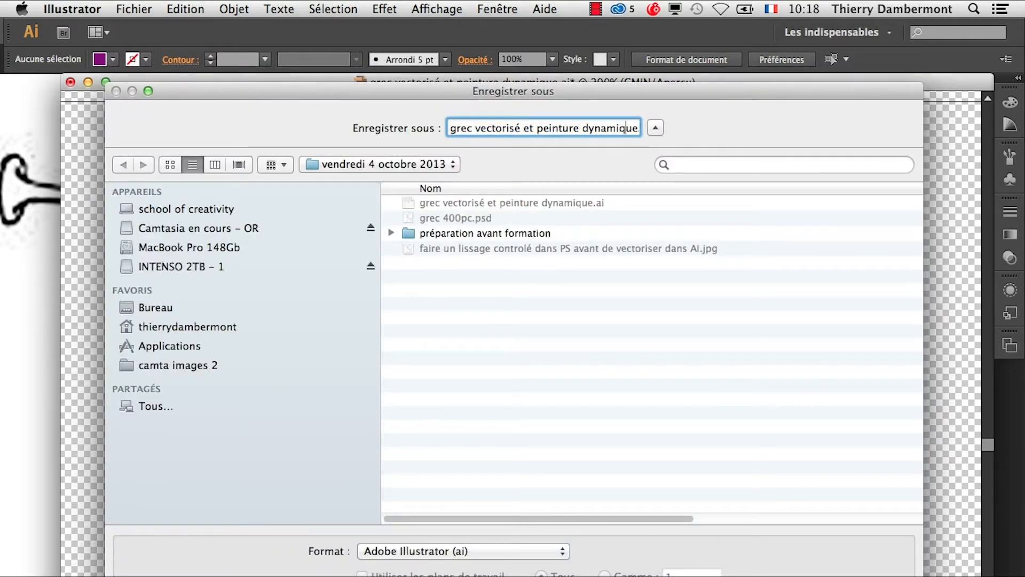
key("Right")
key("Right")
key("Right")
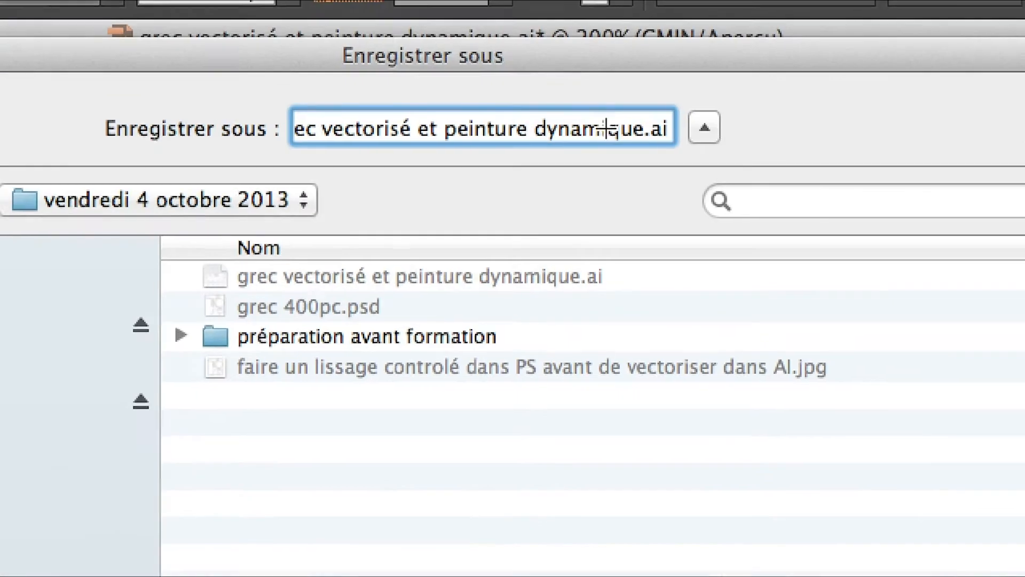
type("– 02")
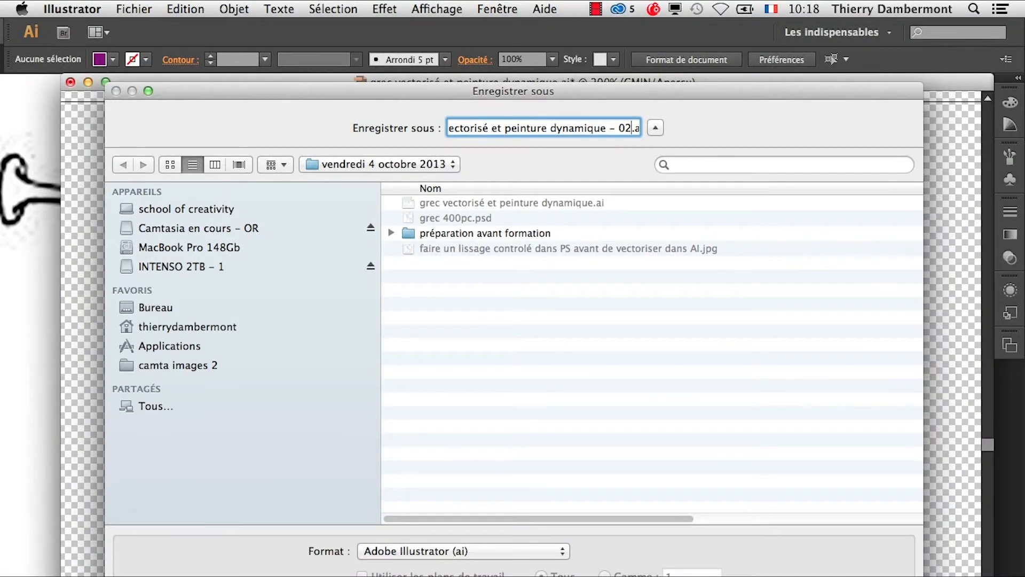
key("Return")
key("Return")
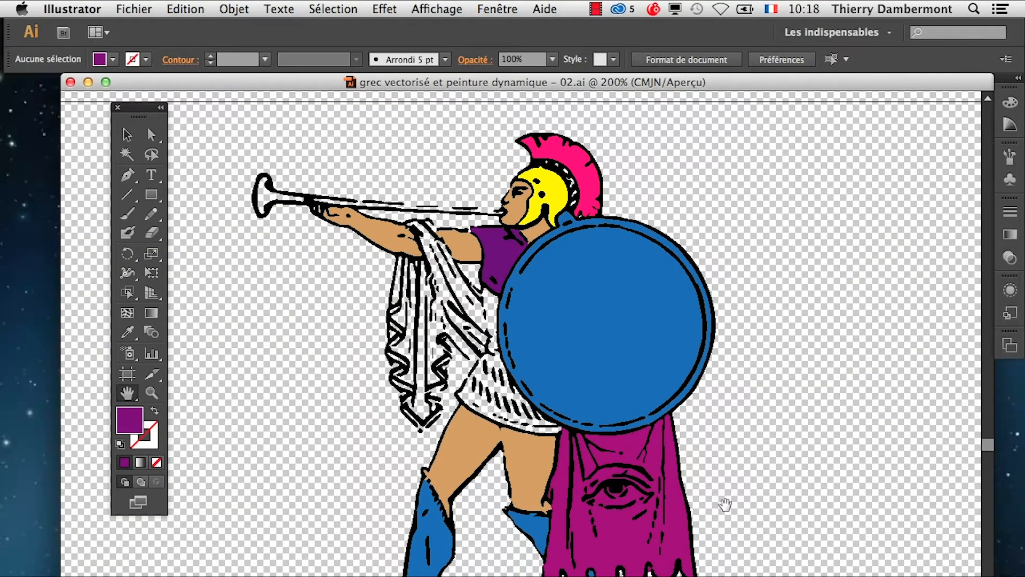
- Examine the warrior's uncoloured drapery and tunic beside the shield, both close up and as a whole
left_click_drag(576, 338, 482, 346)
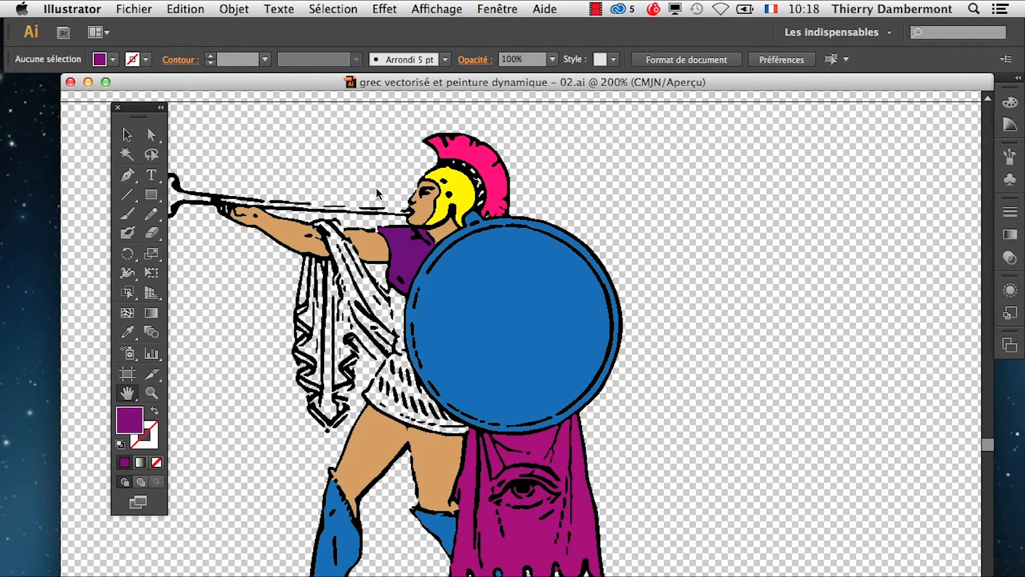
scroll(338, 308, "up", 2)
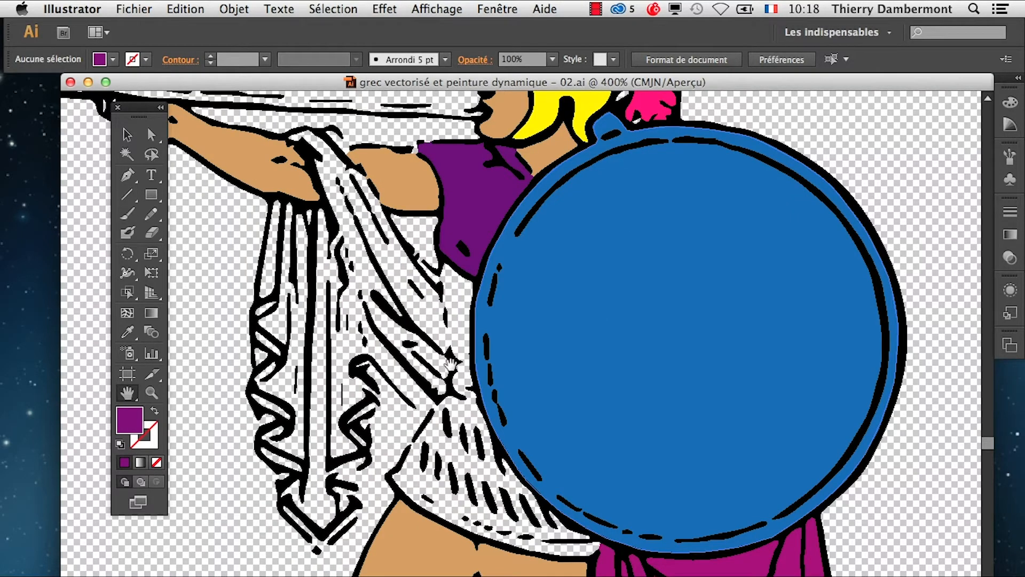
scroll(452, 364, "down", 1)
scroll(448, 364, "down", 1)
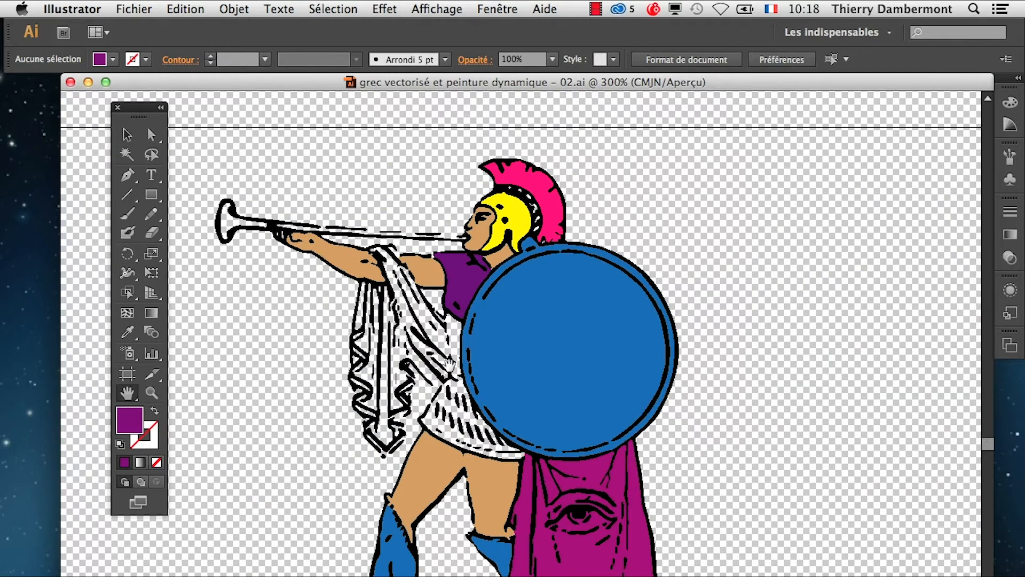
scroll(450, 364, "up", 1)
scroll(455, 365, "up", 1)
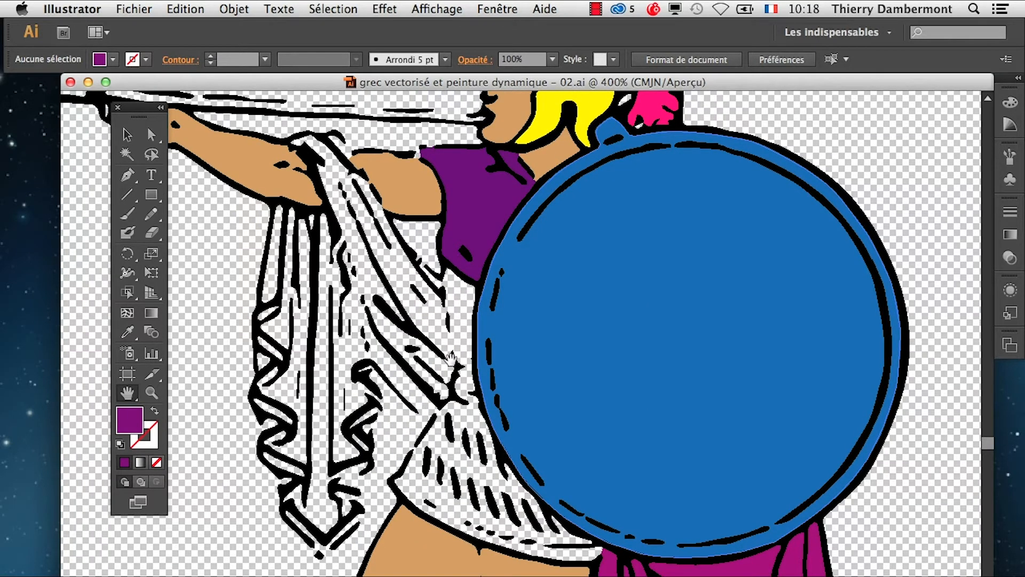
scroll(451, 359, "up", 1)
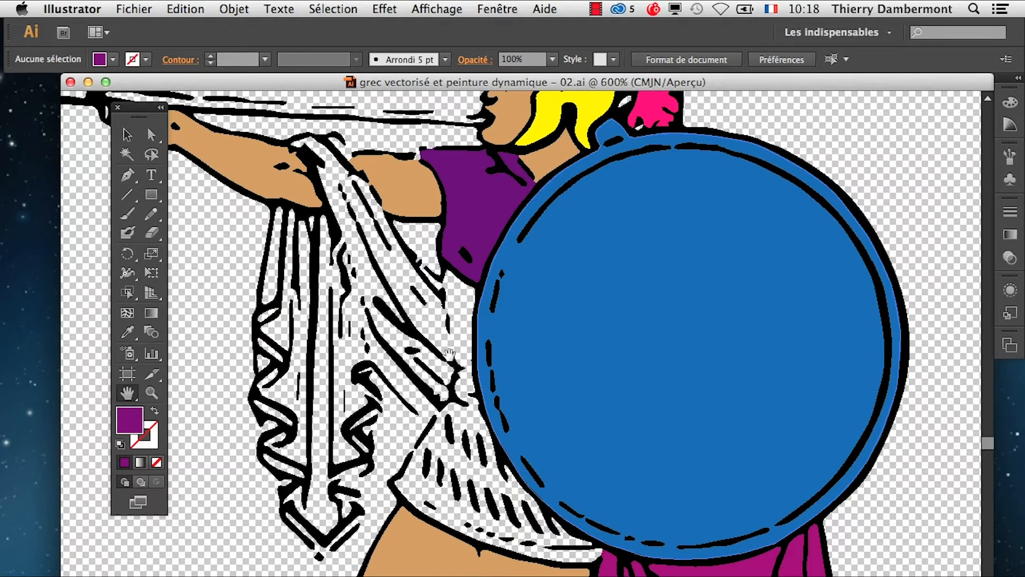
scroll(450, 353, "down", 1)
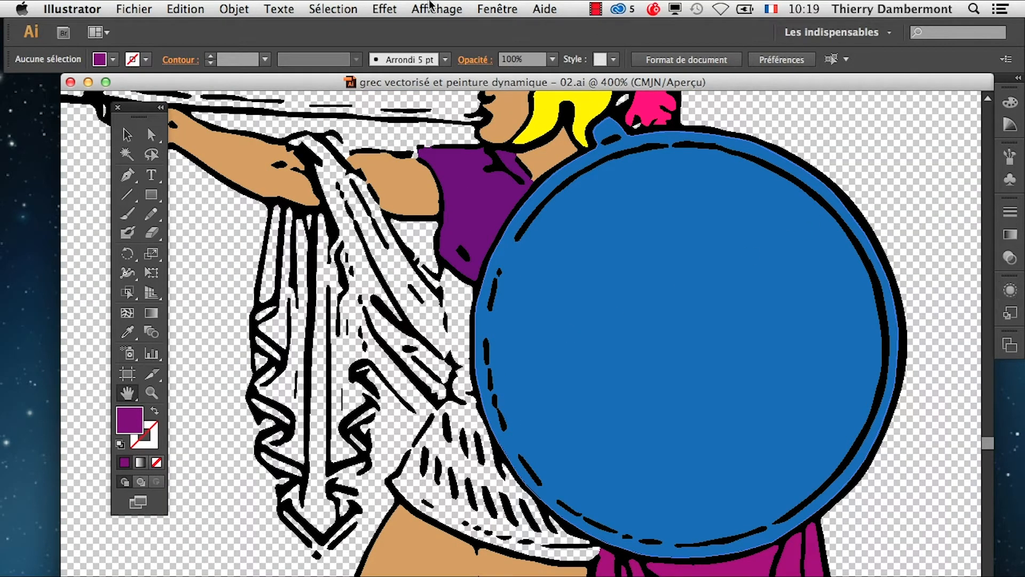
- Show the Layers panel at a reduced height and add a new layer above Calque 1 - copie 2
left_click(497, 9)
left_click(550, 265)
left_click_drag(463, 554, 661, 172)
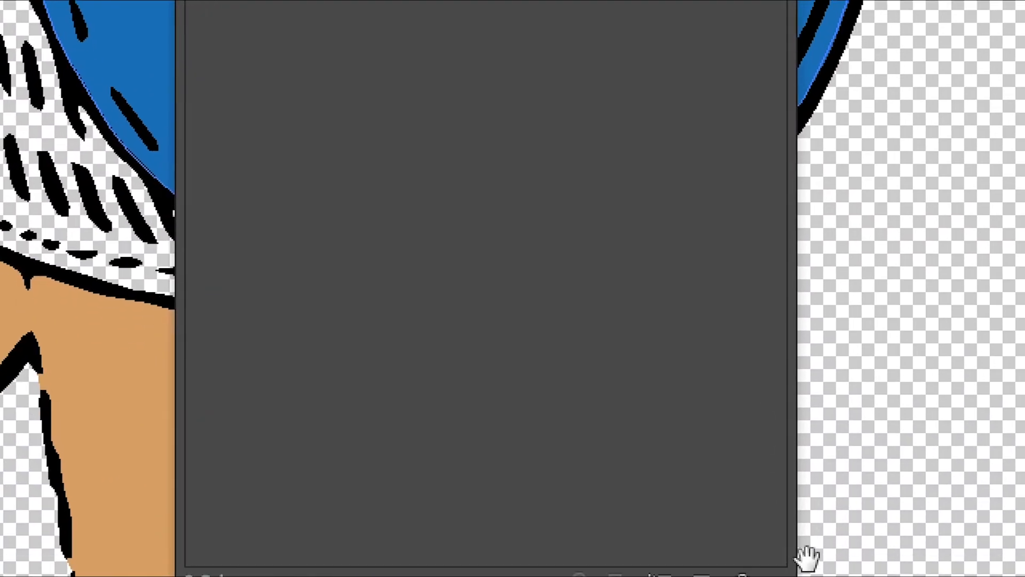
left_click_drag(776, 570, 796, 319)
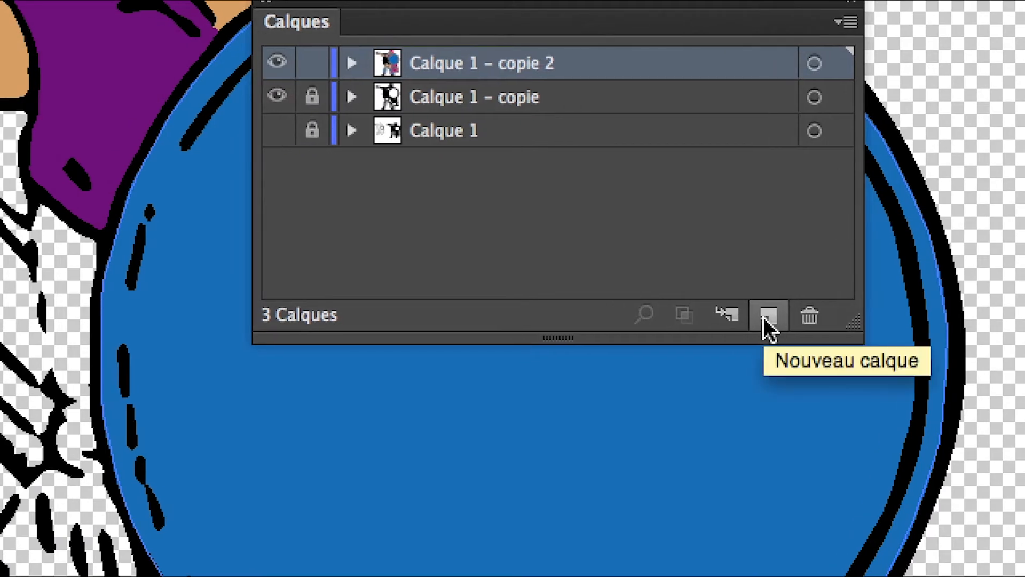
left_click(713, 324)
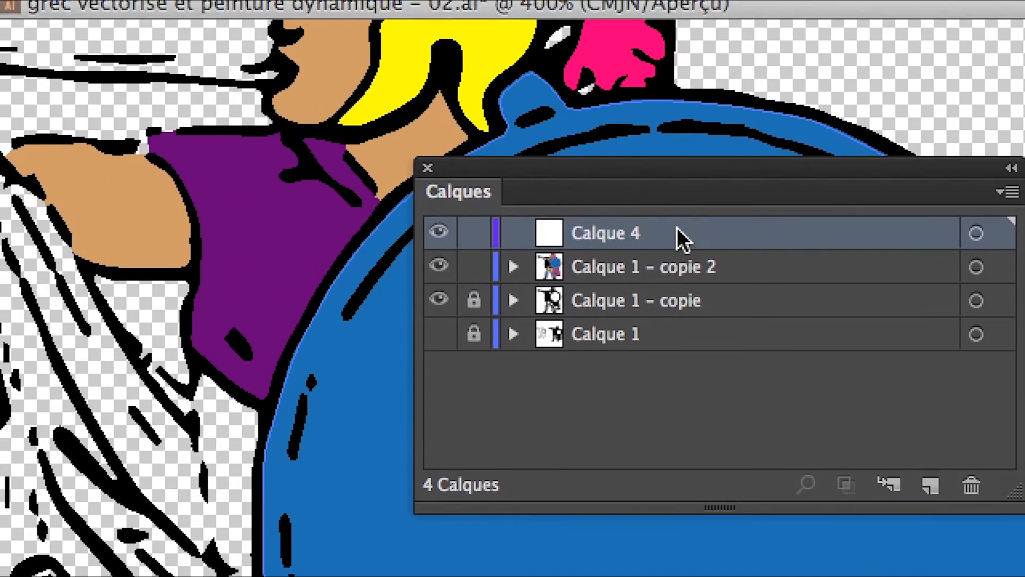
- Place the new empty layer between Calque 1 - copie 2 and Calque 1 - copie, and lock Calque 1 - copie 2
left_click_drag(516, 66, 517, 72)
mouse_move(679, 232)
left_mouse_down()
mouse_move(681, 262)
mouse_move(681, 241)
left_mouse_up()
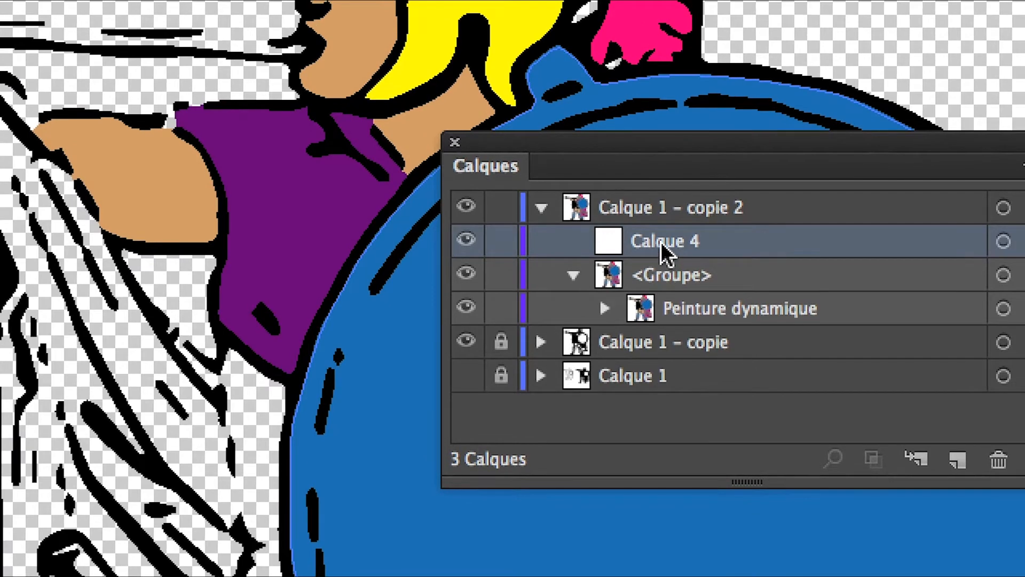
left_click_drag(665, 251, 662, 299)
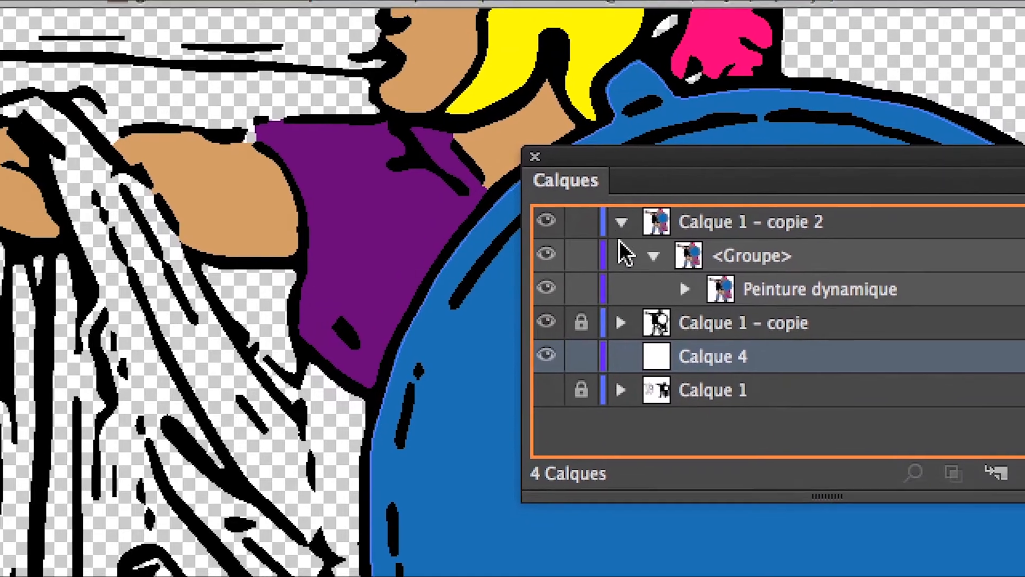
left_click(537, 187)
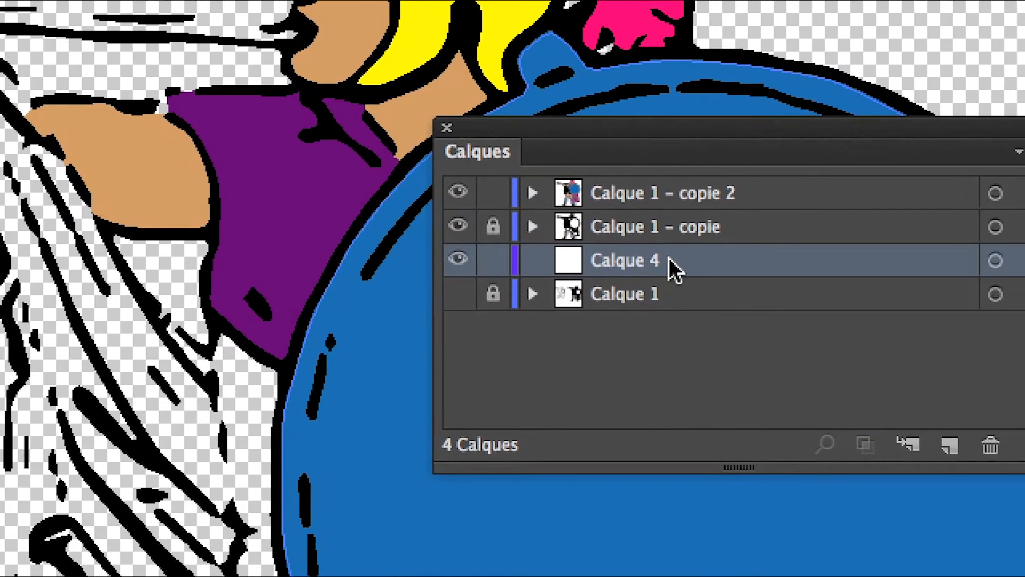
left_click_drag(761, 373, 762, 329)
mouse_move(673, 251)
left_mouse_down()
mouse_move(672, 227)
mouse_move(672, 241)
left_mouse_up()
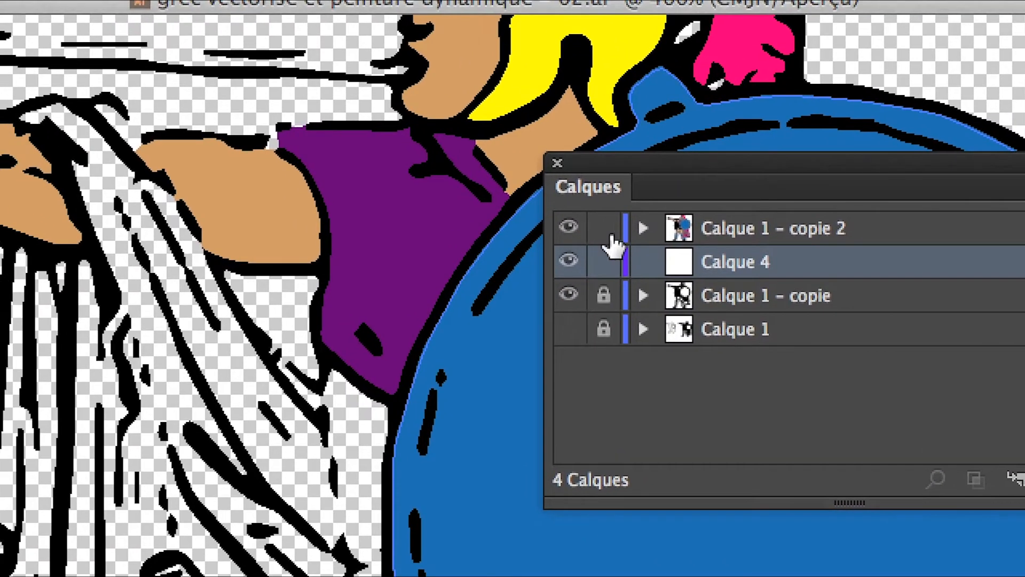
left_click(487, 230)
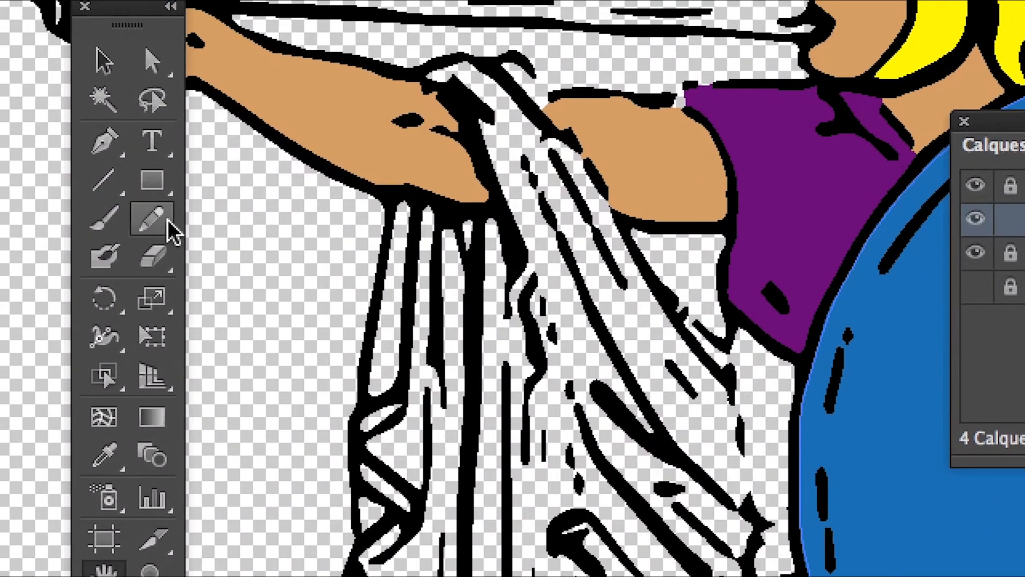
- Activate the Blob Brush, set its size to 18 pt, and undo a test dab on the drapery
left_click(157, 214)
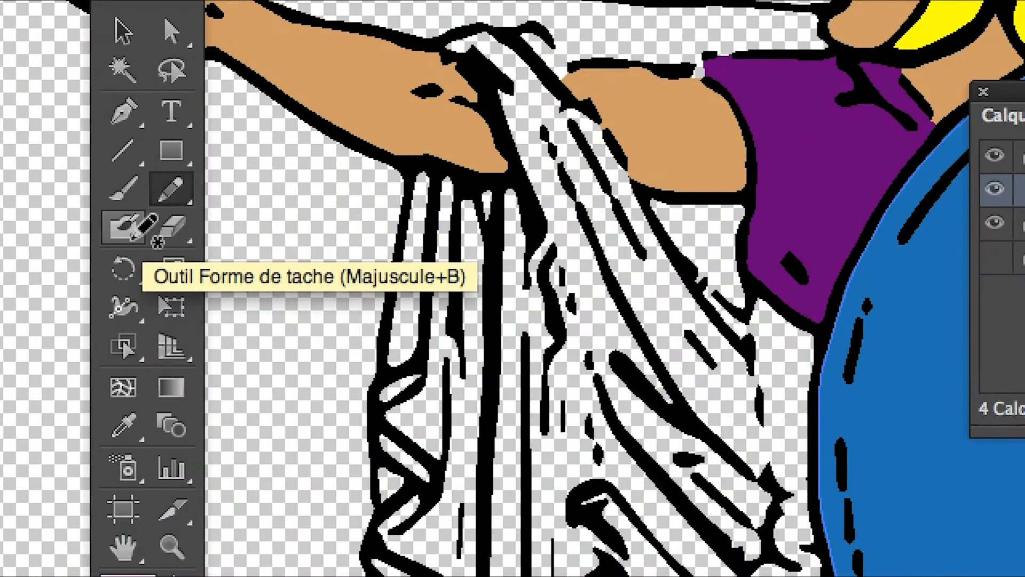
left_click(133, 231)
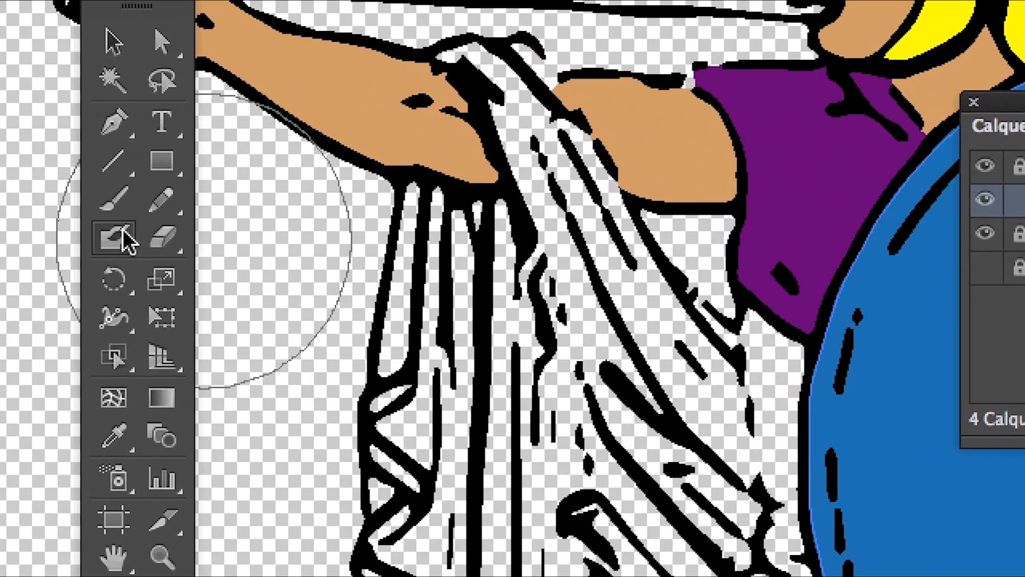
double_click(123, 235)
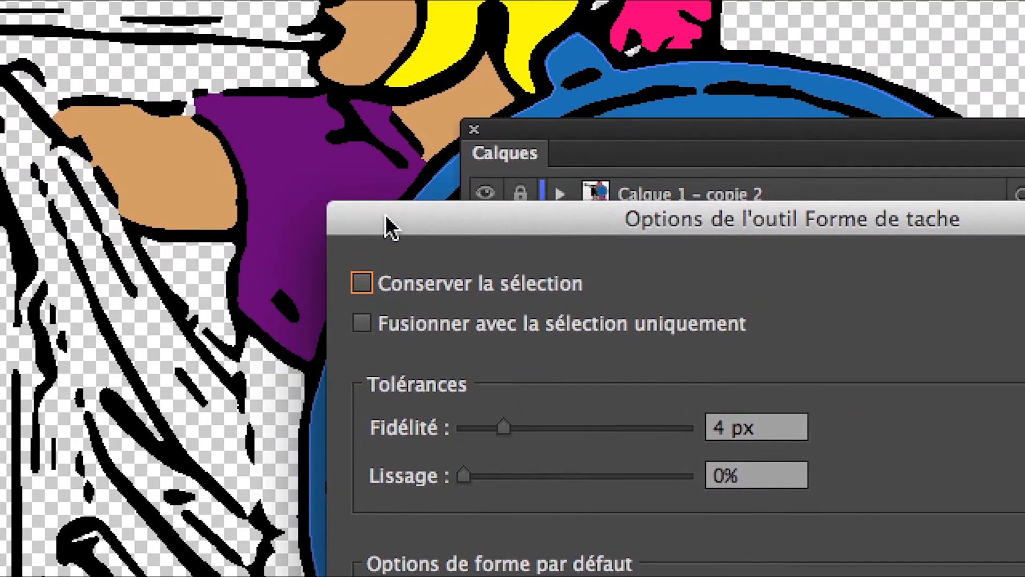
left_click_drag(440, 207, 190, 127)
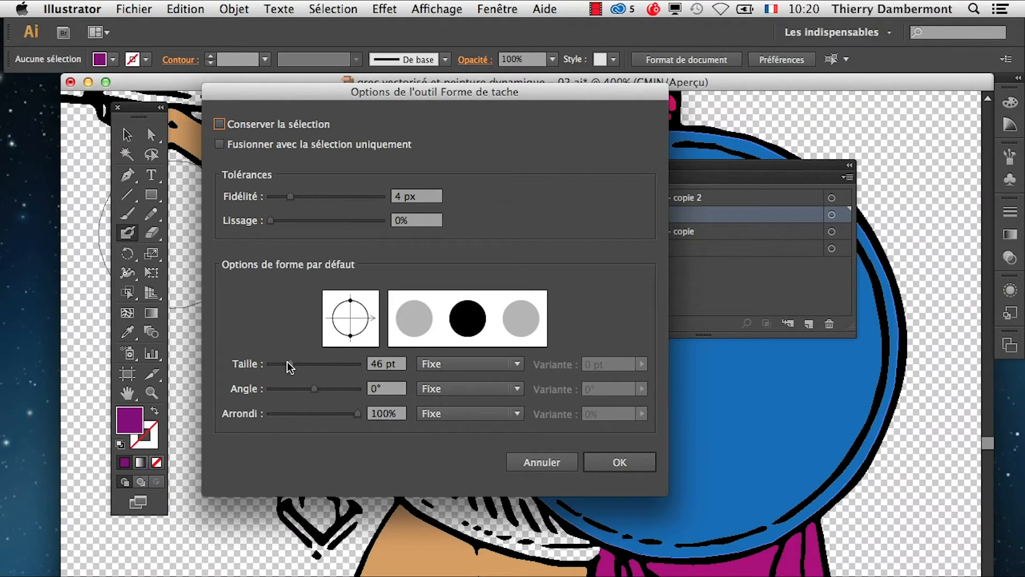
left_click_drag(288, 363, 278, 367)
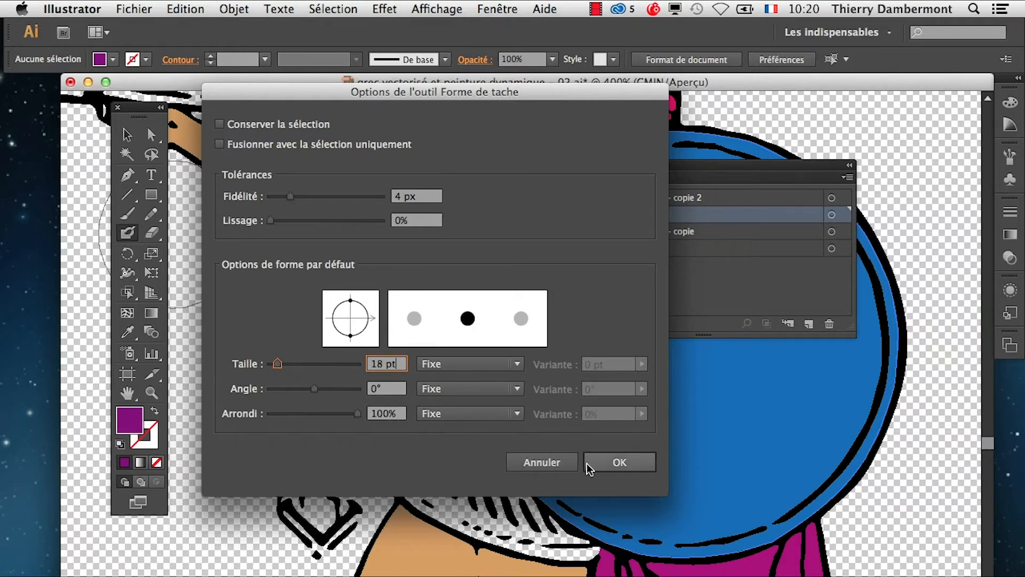
left_click(618, 465)
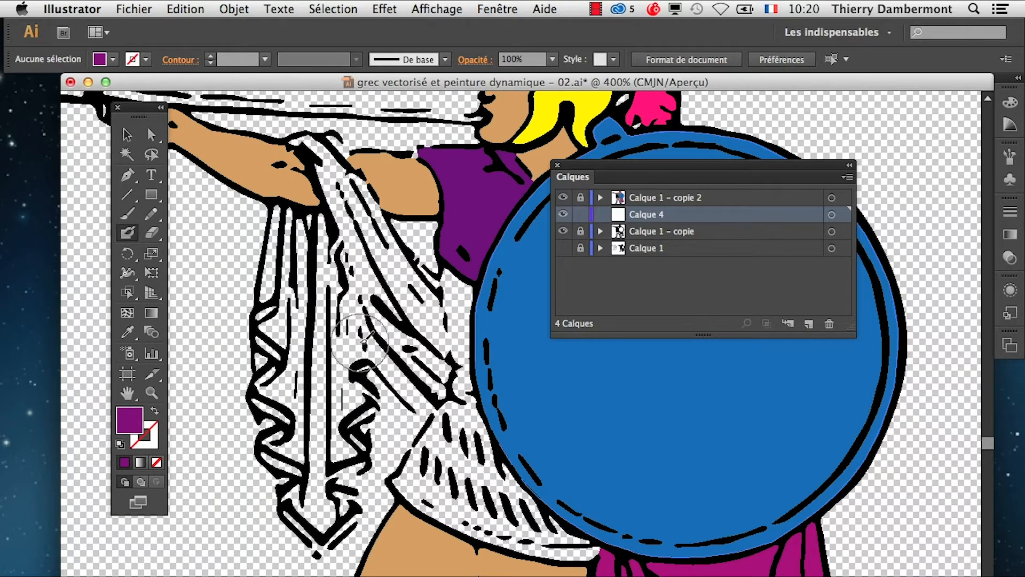
left_click(361, 345)
key("super+z")
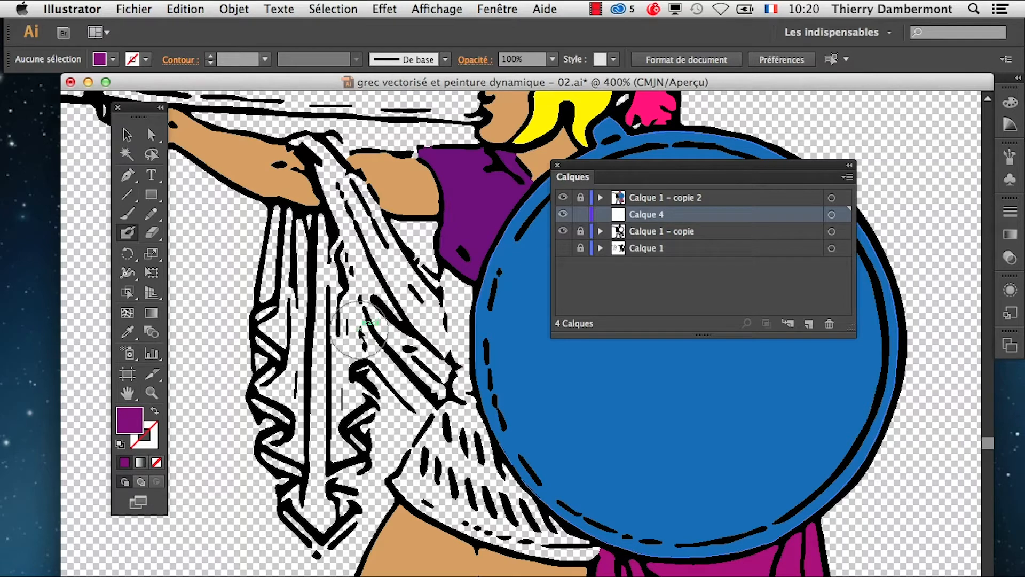
- Reduce the Blob Brush's default size to 13 pt, keeping fidelity and smoothness as they are
double_click(127, 235)
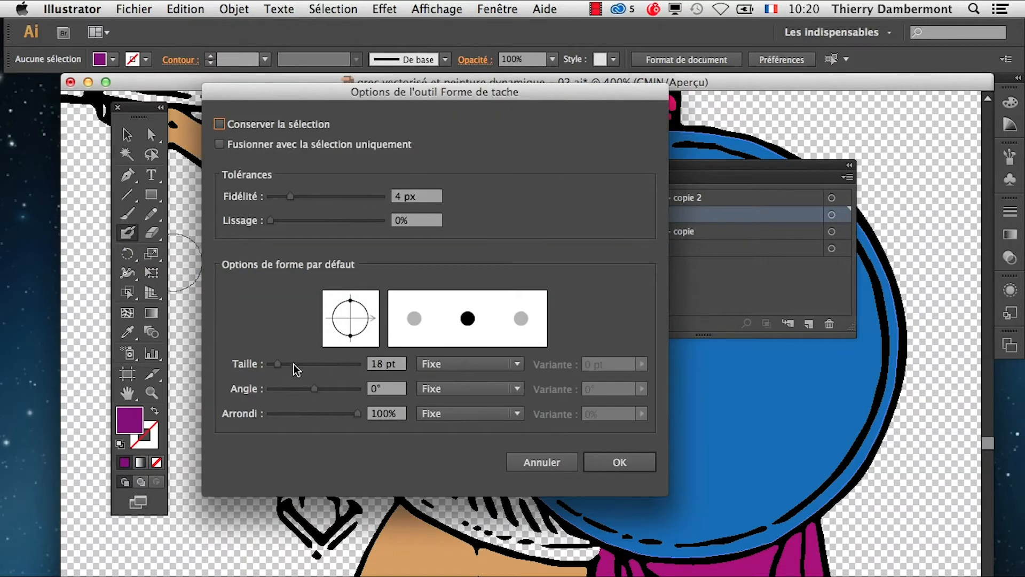
left_click(619, 462)
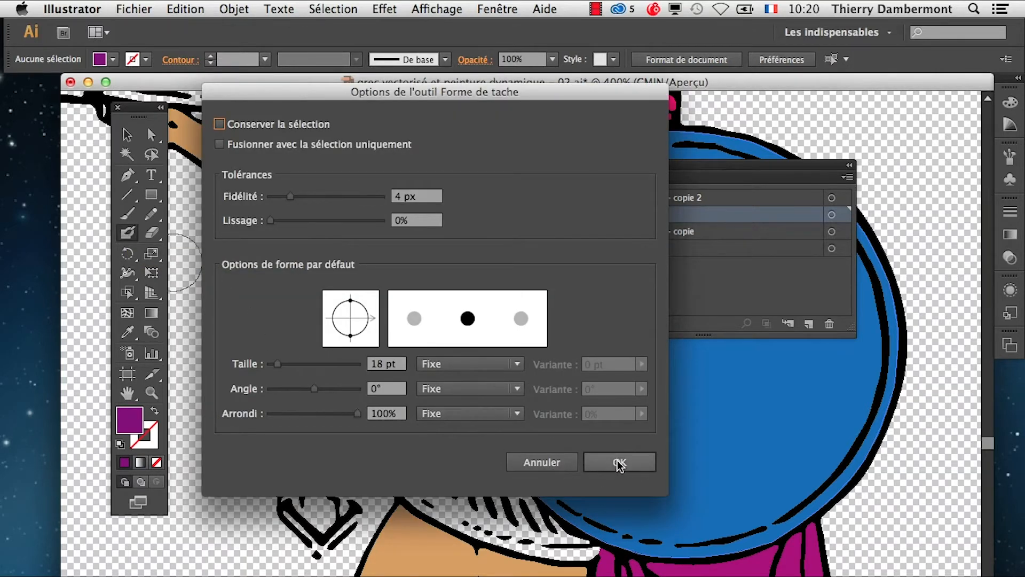
double_click(127, 233)
left_click(277, 364)
left_click_drag(278, 365, 276, 366)
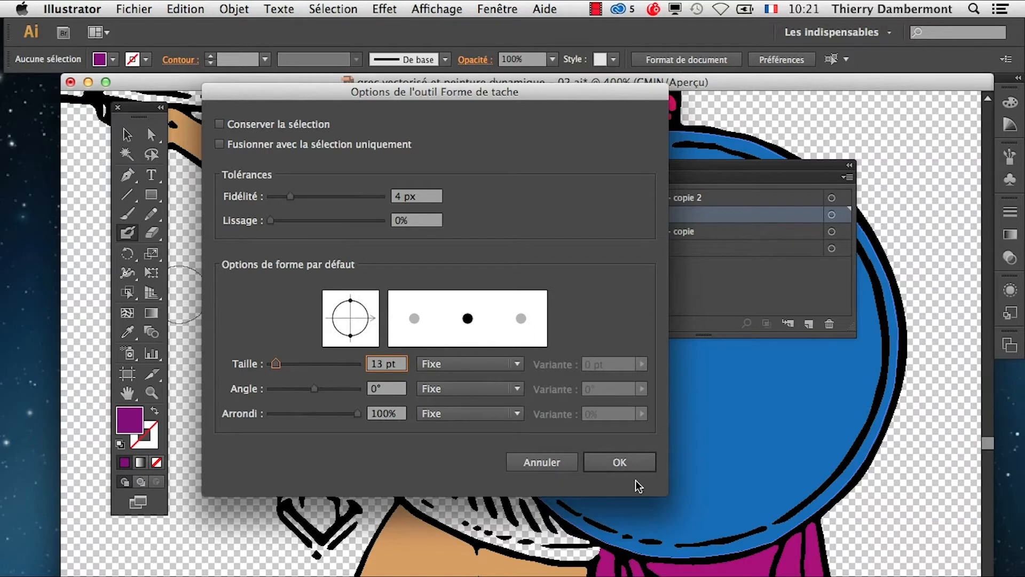
left_click(630, 465)
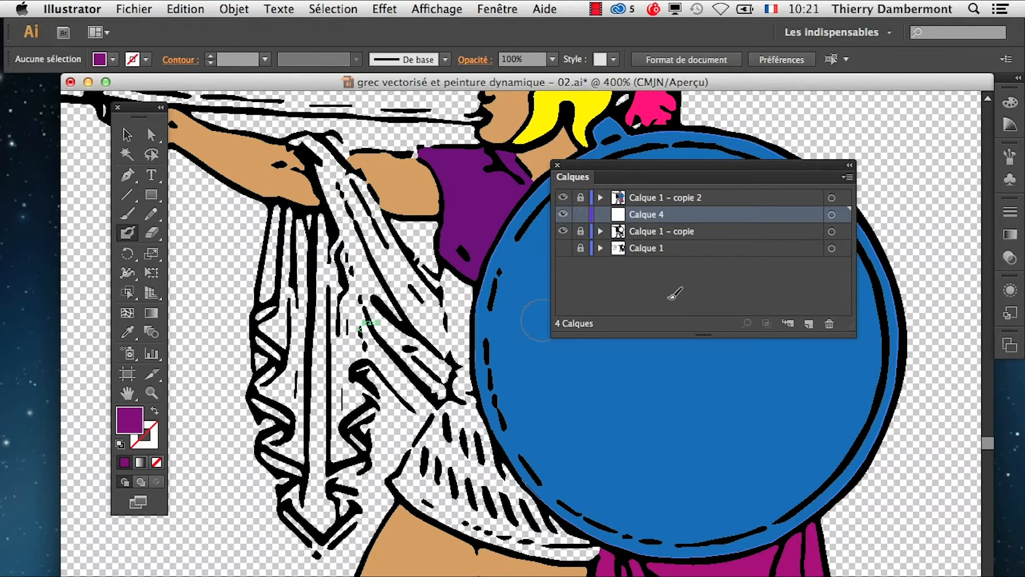
- Move the Layers panel out of the way and show the Swatches (Nuancier) panel, enlarged to fit all colours
left_click(510, 11)
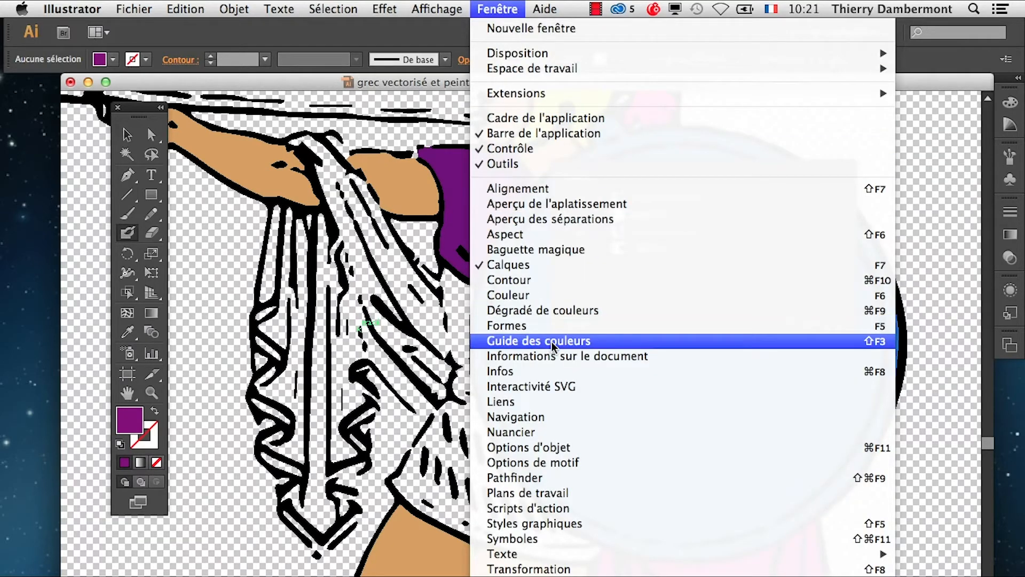
left_click(493, 7)
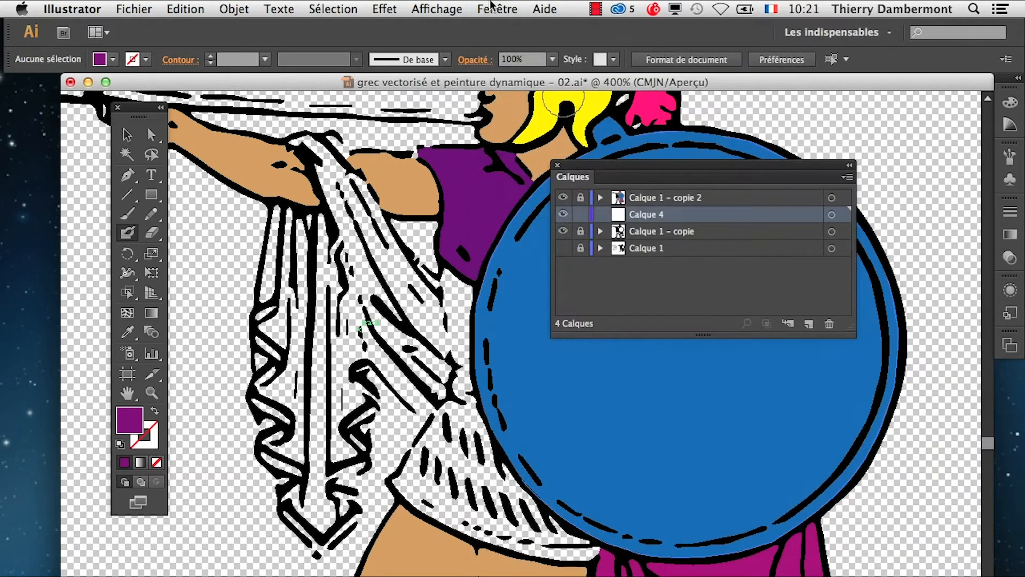
left_click_drag(598, 166, 114, 576)
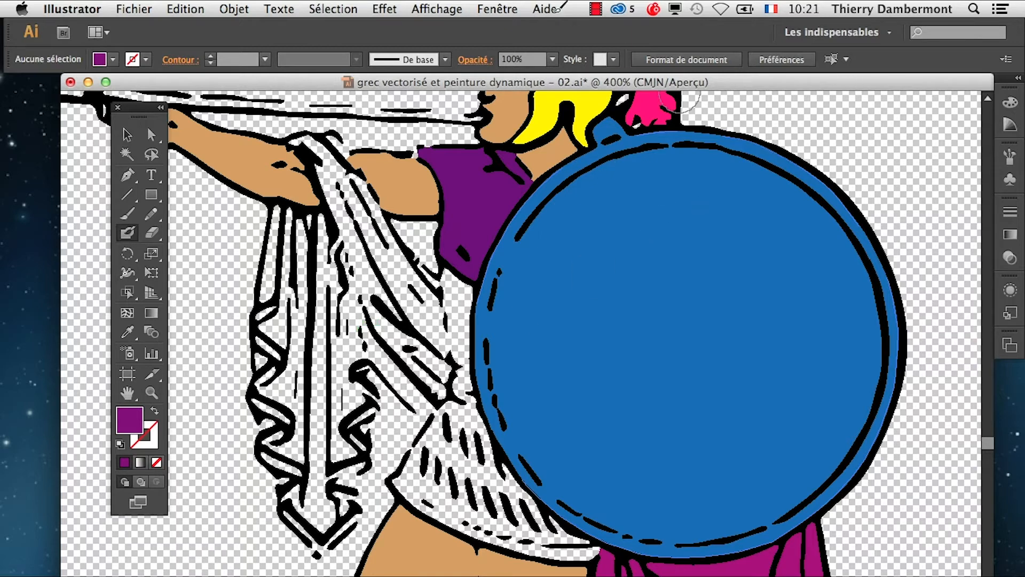
left_click(508, 9)
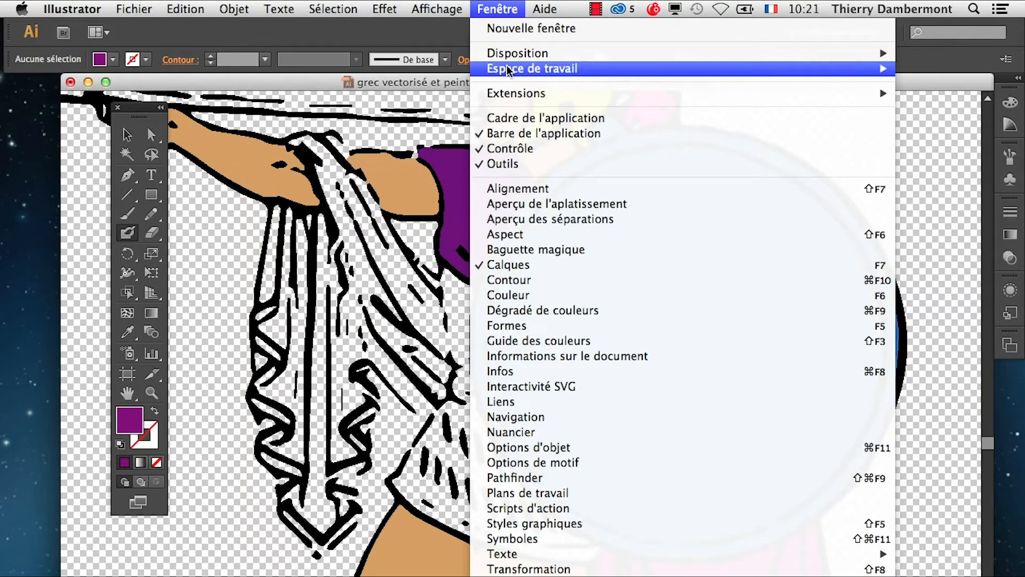
left_click(555, 432)
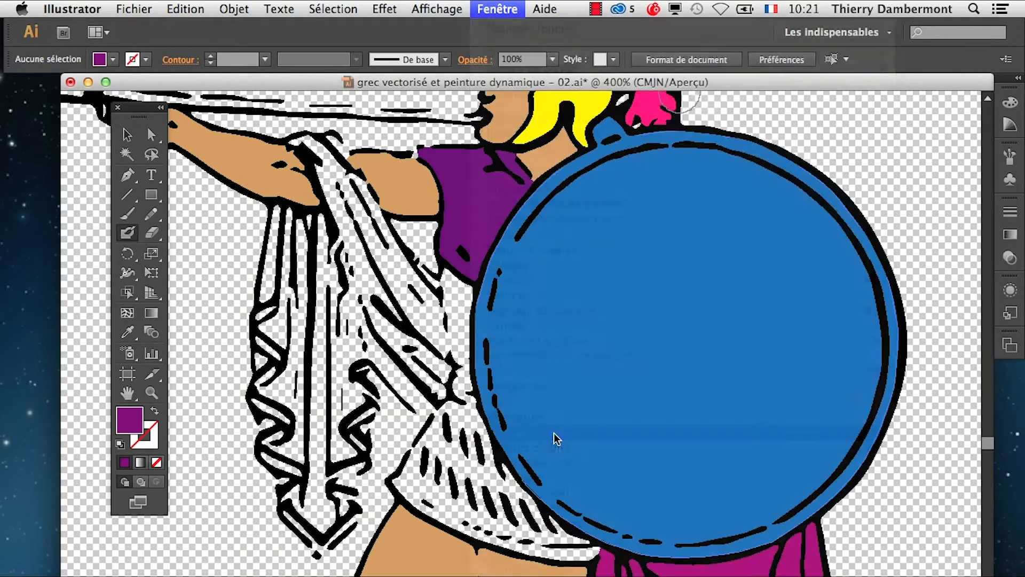
left_click_drag(768, 103, 839, 102)
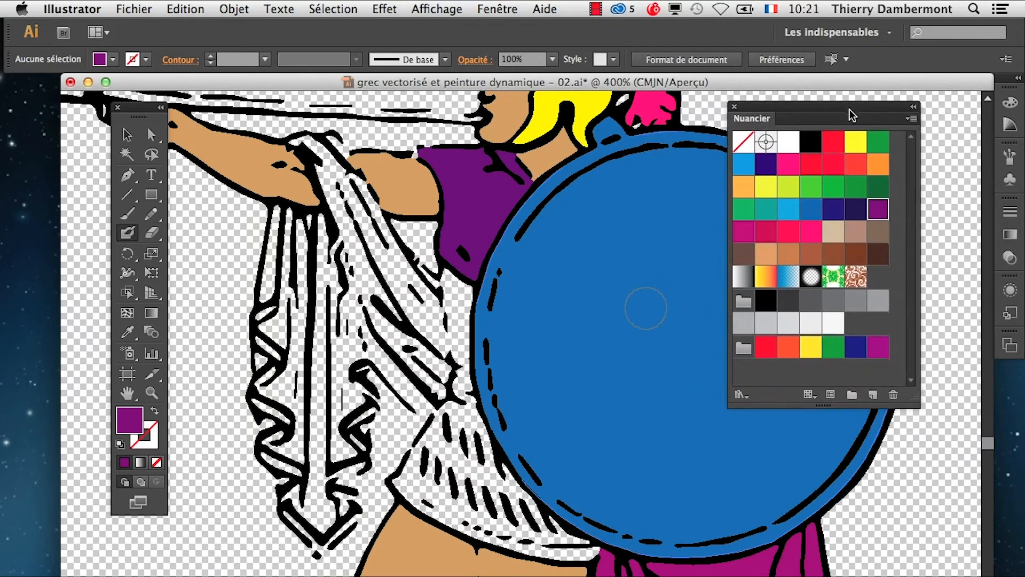
left_click_drag(916, 405, 954, 497)
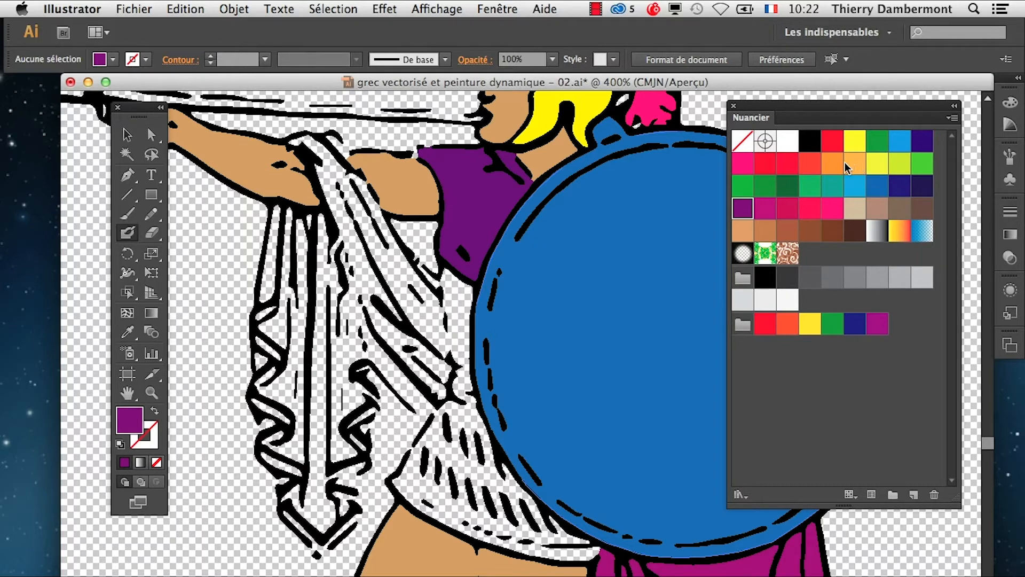
- Try the Blob Brush on the drapery with a bright green fill and a pink stroke, and undo the test strokes
left_click(922, 165)
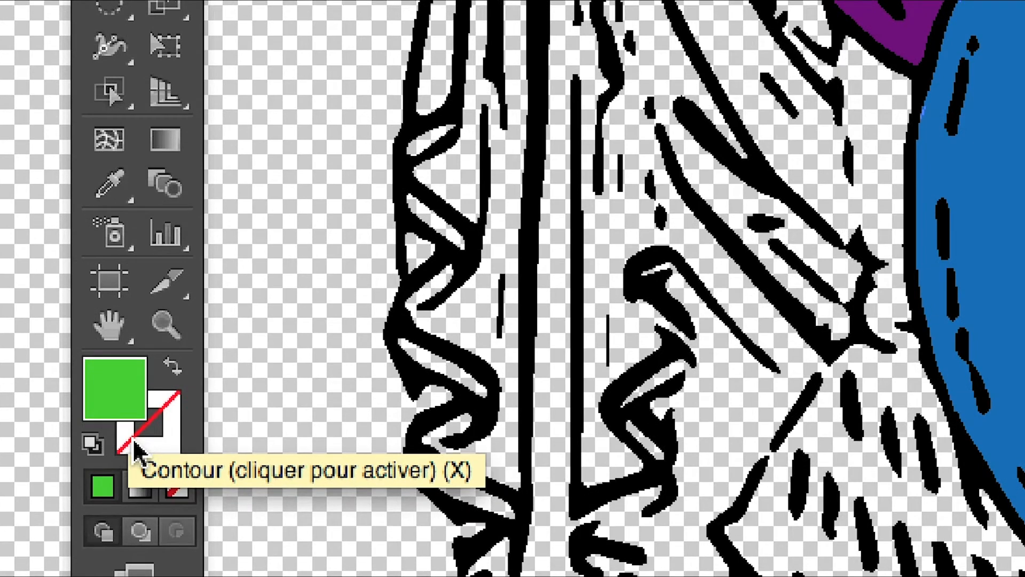
left_click(135, 446)
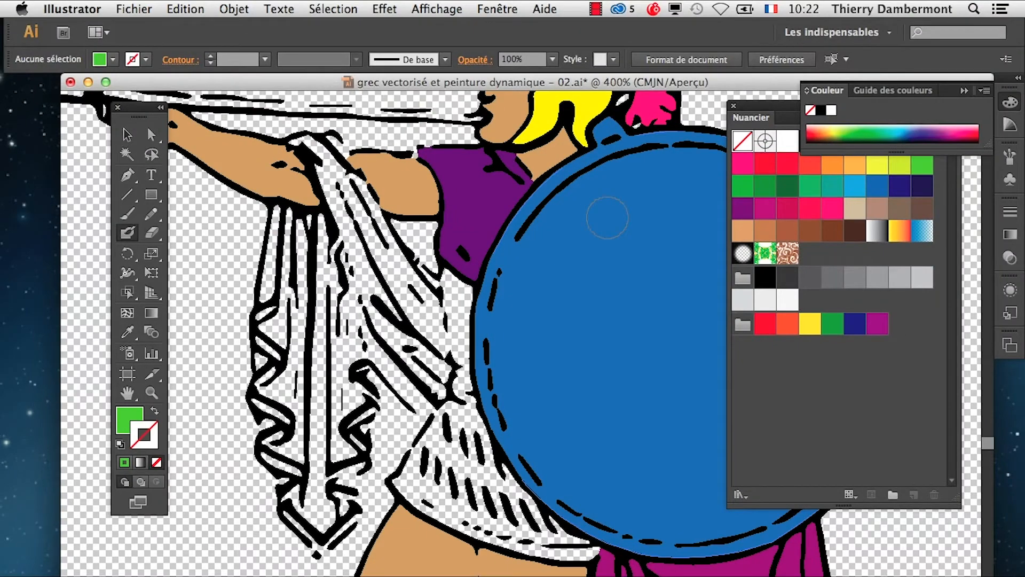
left_click(743, 160)
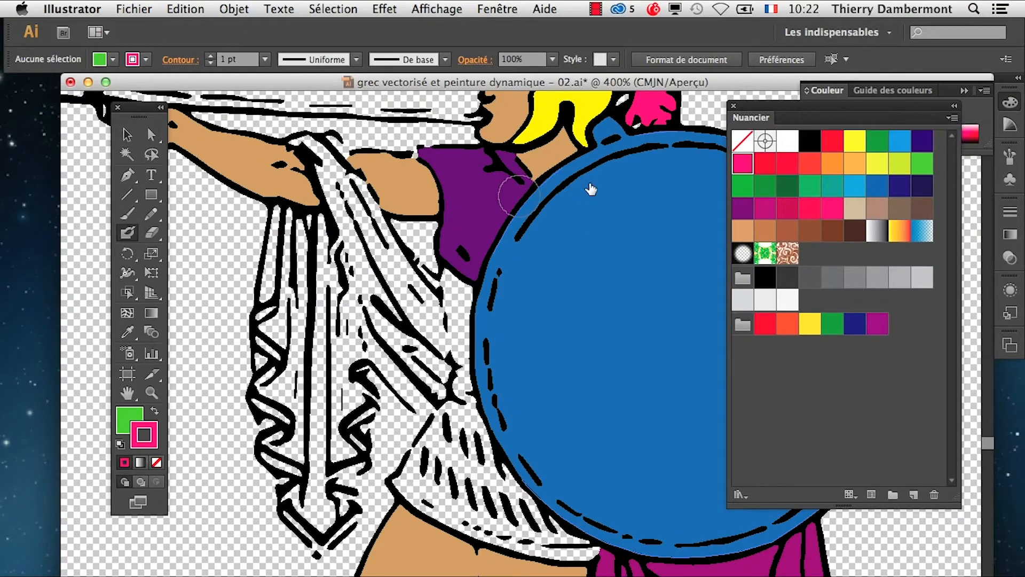
left_click_drag(308, 275, 313, 370)
key("super+z")
left_click(133, 417)
left_click_drag(302, 407, 297, 278)
key("super+z")
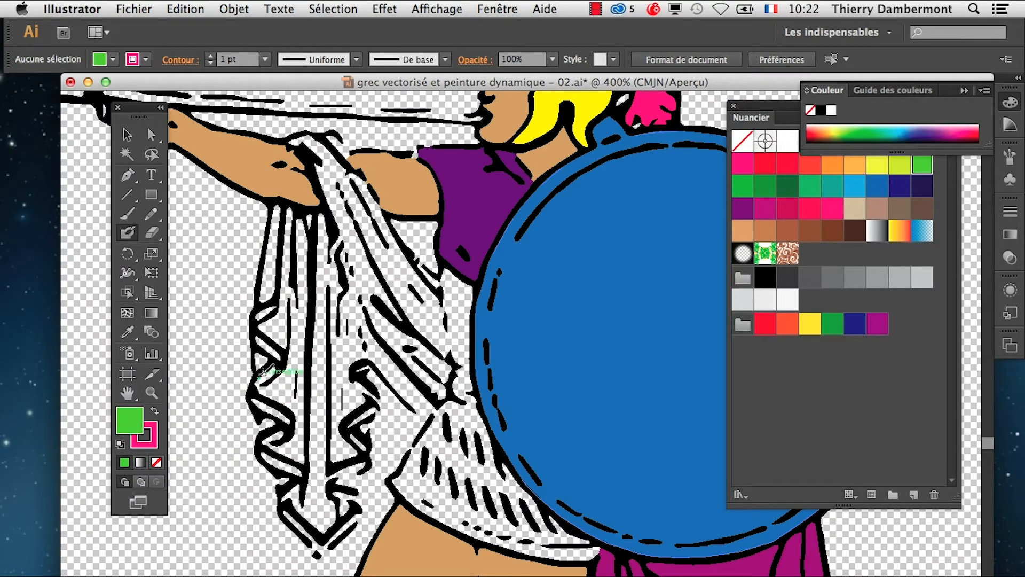
- Set the stroke to none and the fill to crimson red, and paint over the upper middle of the drapery
left_click(153, 442)
left_click(157, 462)
left_click(124, 431)
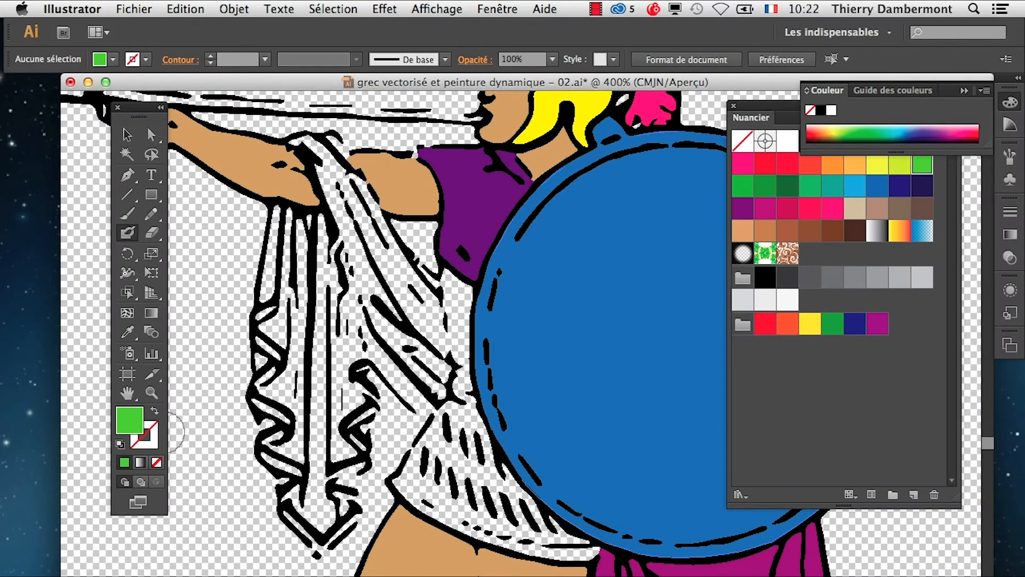
left_click(812, 213)
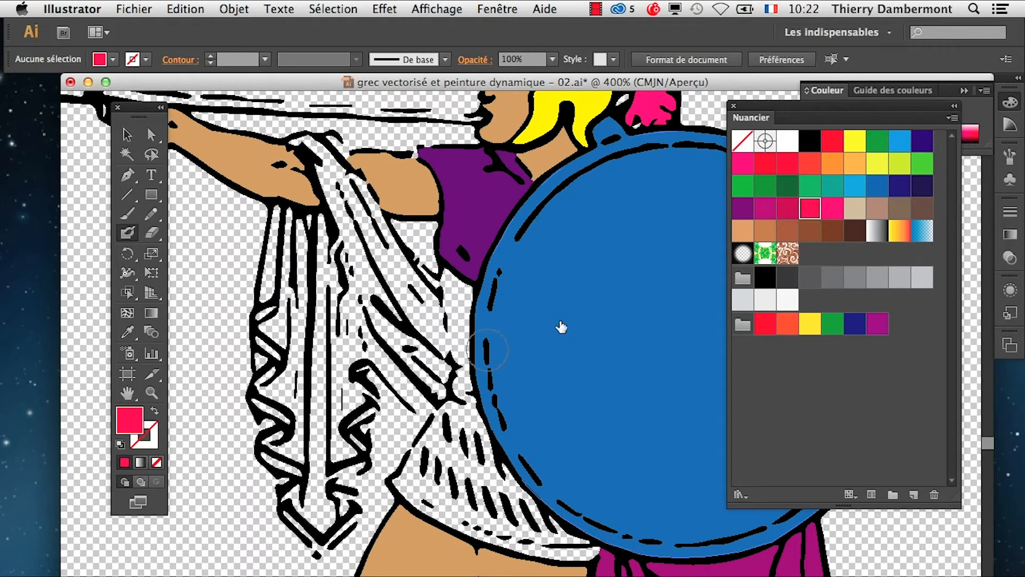
left_click(345, 262)
left_click_drag(343, 264, 310, 289)
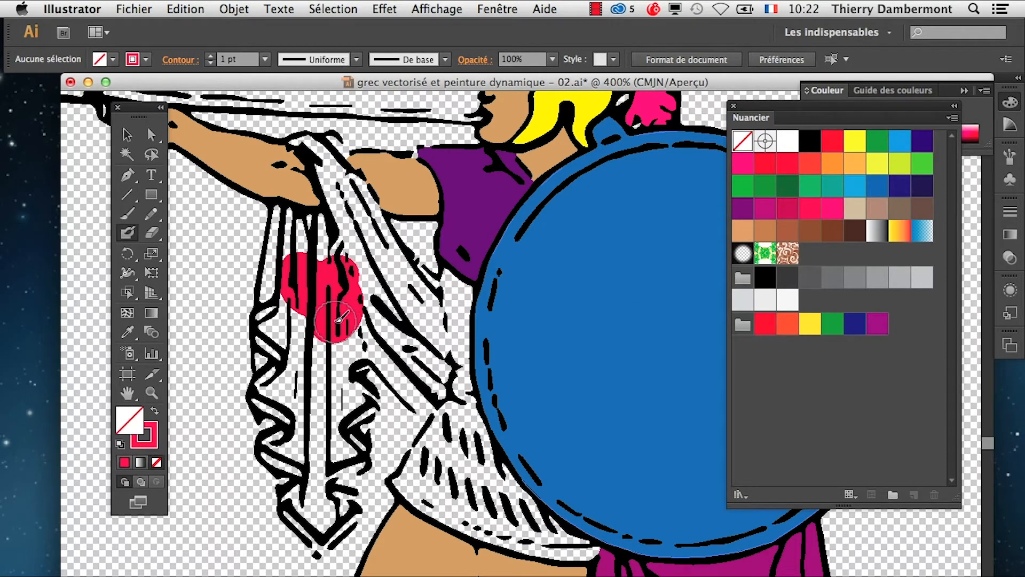
mouse_move(317, 331)
left_mouse_down()
mouse_move(348, 300)
mouse_move(355, 313)
mouse_move(373, 305)
mouse_move(407, 323)
mouse_move(393, 277)
mouse_move(353, 247)
mouse_move(362, 258)
mouse_move(338, 277)
mouse_move(328, 217)
left_mouse_up()
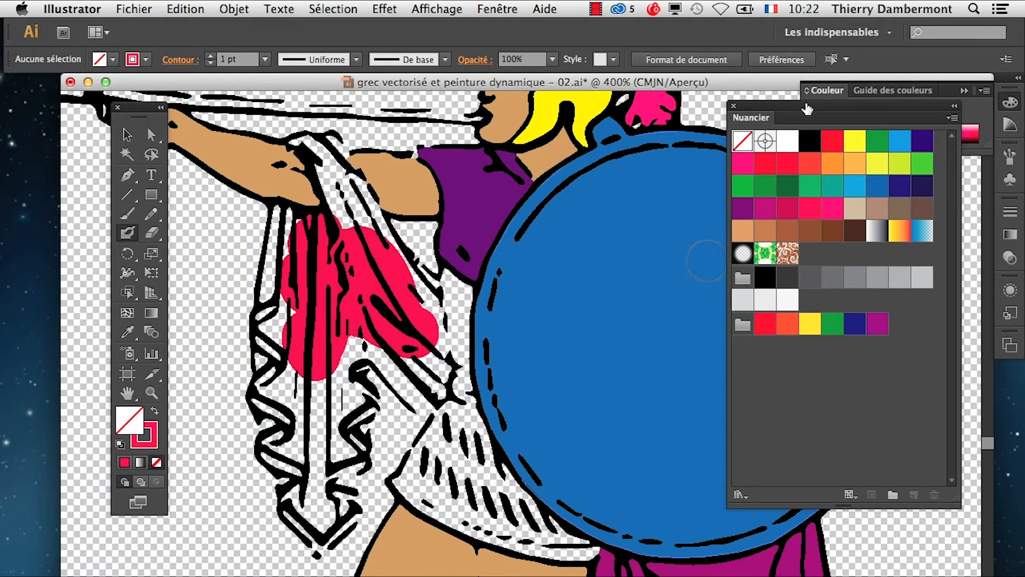
- Move the Swatches panel low on the screen and bring the Layers panel back into full view over the shield
left_click_drag(807, 109, 603, 512)
key("F7")
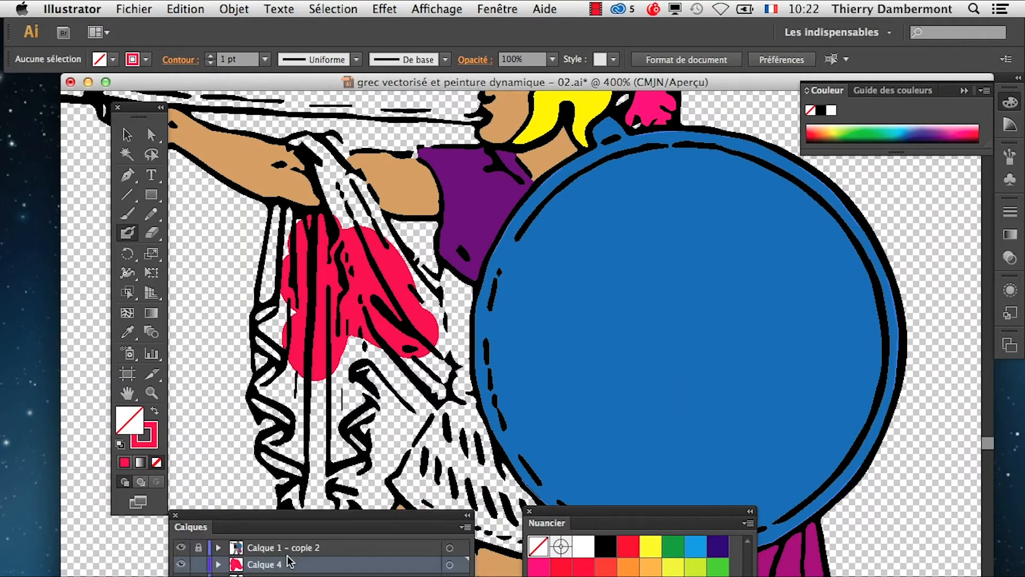
left_click_drag(390, 516, 819, 174)
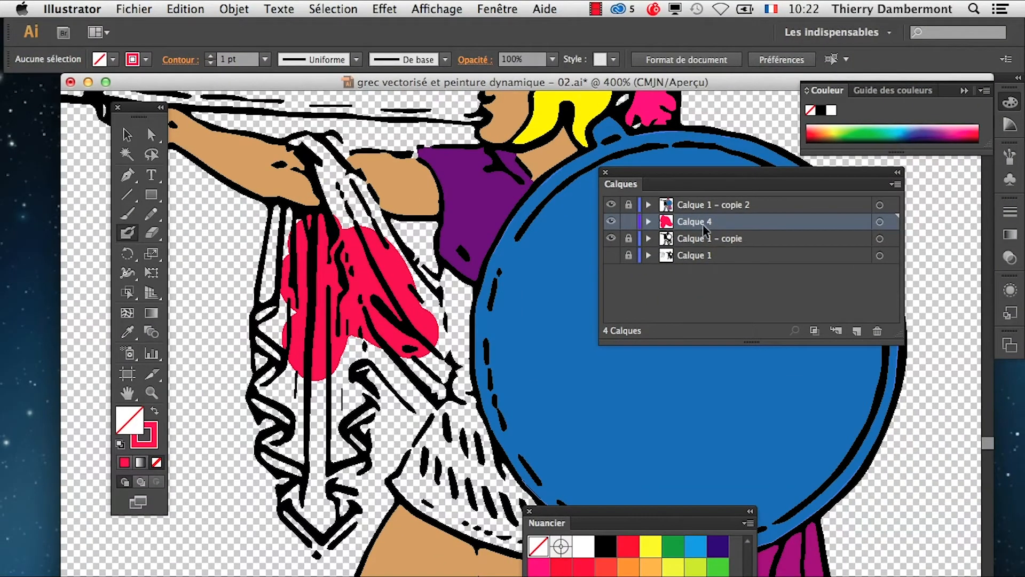
- Extend the crimson paint on Calque 4 over the upper-left folds and the cloth draped over the arm
mouse_move(302, 288)
left_mouse_down()
mouse_move(267, 334)
mouse_move(264, 310)
mouse_move(278, 323)
mouse_move(280, 235)
mouse_move(300, 193)
left_mouse_up()
mouse_move(333, 247)
left_mouse_down()
mouse_move(341, 239)
mouse_move(311, 149)
mouse_move(299, 160)
mouse_move(345, 185)
mouse_move(368, 209)
mouse_move(367, 229)
mouse_move(362, 215)
left_mouse_up()
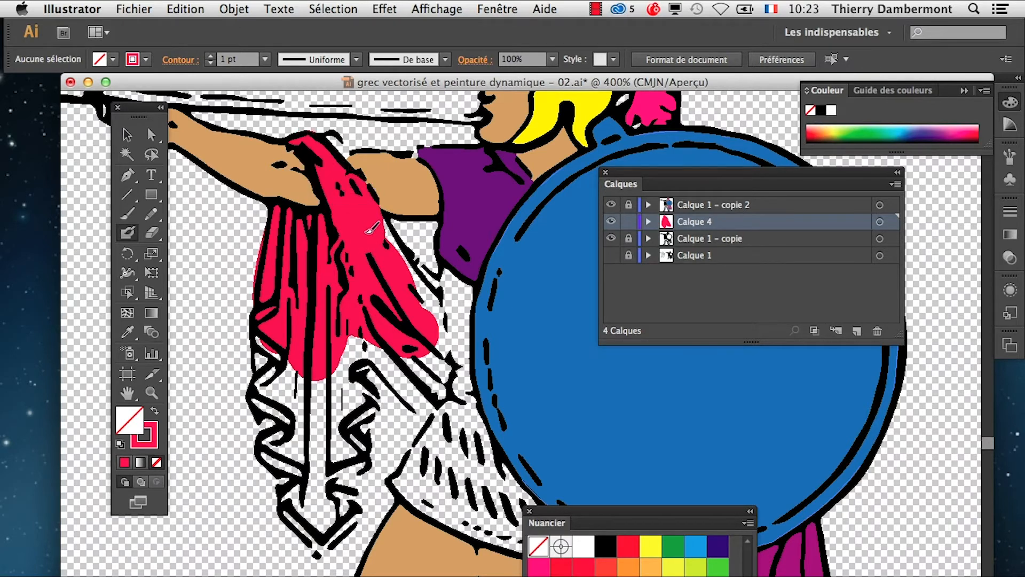
mouse_move(386, 255)
left_mouse_down()
mouse_move(397, 268)
mouse_move(373, 224)
left_mouse_up()
- Check the painted shape with Calque 1 - copie 2 hidden, show that layer again, and paint the drapery's edge nearest the shield
left_click(612, 206)
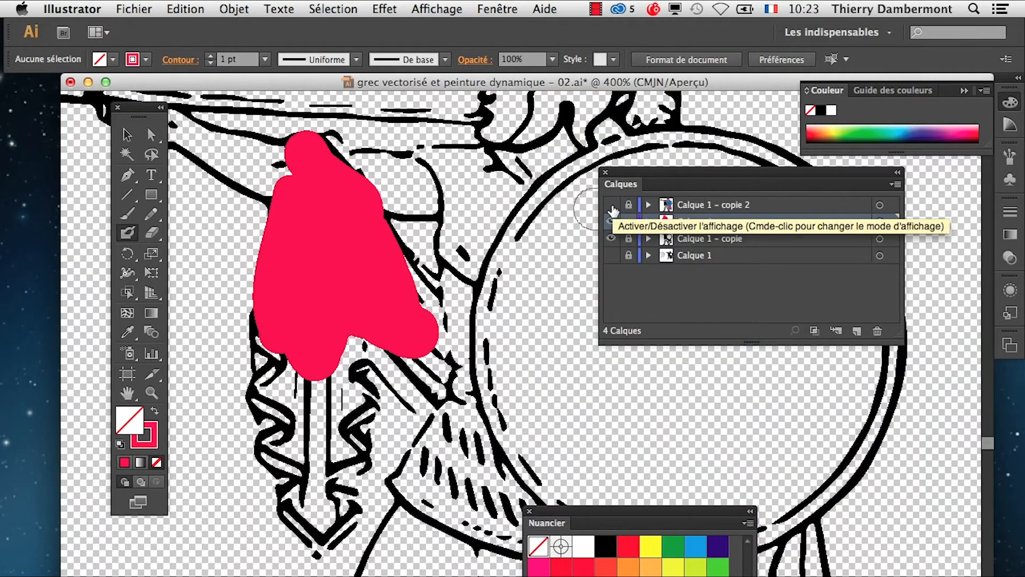
left_click(612, 206)
left_click(612, 206)
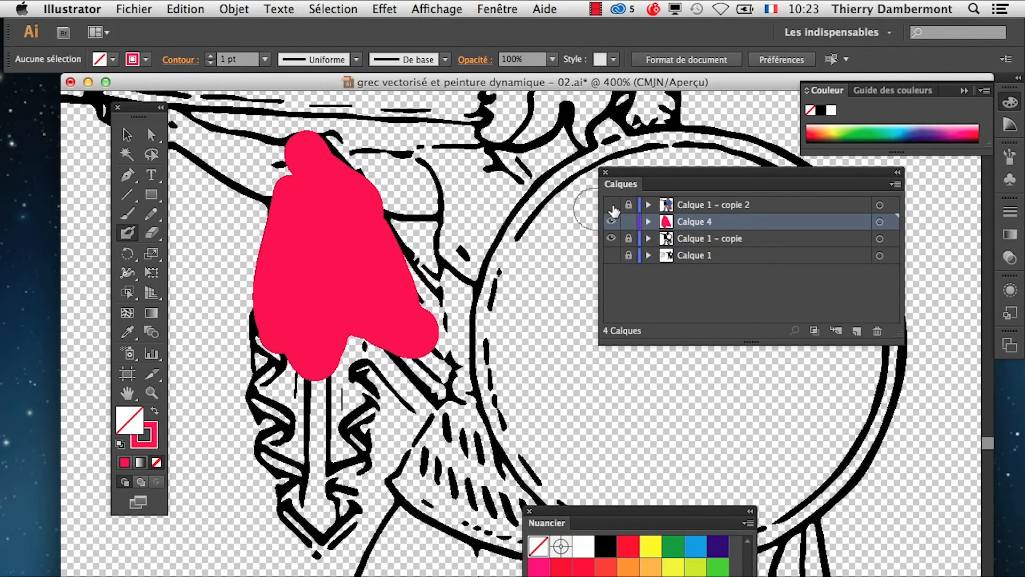
left_click(612, 206)
mouse_move(402, 270)
left_mouse_down()
mouse_move(423, 295)
mouse_move(413, 287)
mouse_move(438, 369)
left_mouse_up()
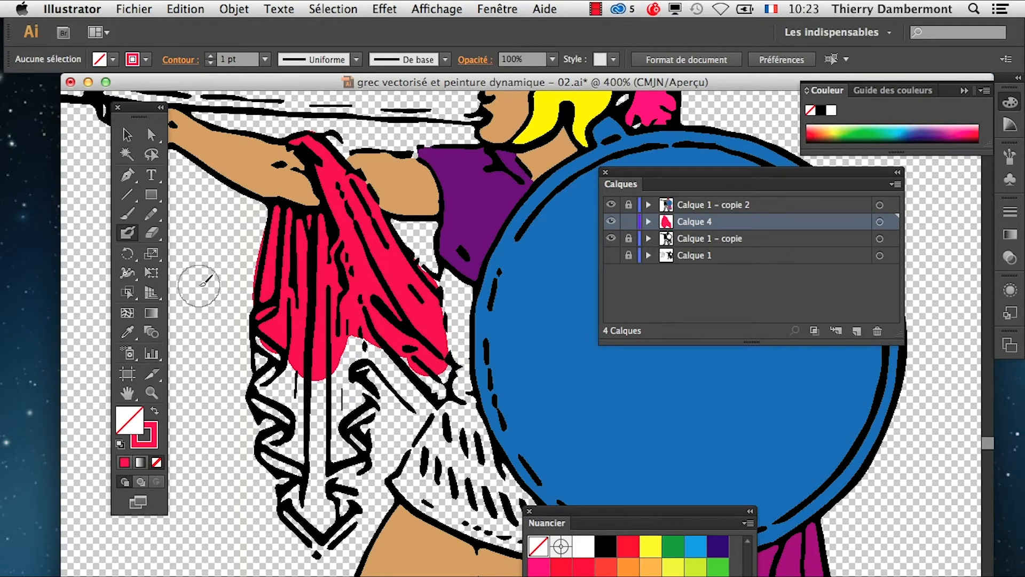
- Reduce the Blob Brush size and paint the remaining lower folds and edges of the hanging drapery crimson
double_click(127, 233)
left_click_drag(285, 367, 278, 368)
left_click(622, 470)
scroll(288, 369, "up", 1)
mouse_move(257, 327)
left_mouse_down()
mouse_move(264, 374)
mouse_move(245, 347)
mouse_move(256, 328)
mouse_move(276, 336)
mouse_move(239, 422)
mouse_move(267, 435)
mouse_move(316, 497)
left_mouse_up()
key("super+z")
mouse_move(289, 464)
left_mouse_down()
mouse_move(262, 490)
mouse_move(265, 503)
mouse_move(331, 540)
mouse_move(280, 493)
mouse_move(345, 523)
mouse_move(317, 526)
mouse_move(299, 576)
left_mouse_up()
key("super+z")
mouse_move(374, 574)
left_mouse_down()
mouse_move(338, 547)
mouse_move(316, 550)
mouse_move(318, 573)
mouse_move(327, 569)
mouse_move(329, 498)
mouse_move(352, 540)
mouse_move(372, 532)
mouse_move(381, 506)
mouse_move(396, 510)
mouse_move(360, 545)
mouse_move(374, 526)
left_mouse_up()
mouse_move(385, 513)
left_mouse_down()
mouse_move(387, 438)
mouse_move(419, 425)
mouse_move(396, 486)
mouse_move(374, 491)
mouse_move(368, 443)
mouse_move(406, 406)
mouse_move(380, 374)
mouse_move(416, 347)
mouse_move(451, 357)
mouse_move(505, 440)
mouse_move(531, 371)
mouse_move(521, 417)
mouse_move(449, 299)
mouse_move(390, 342)
mouse_move(346, 450)
mouse_move(307, 369)
mouse_move(286, 395)
mouse_move(321, 470)
mouse_move(323, 460)
left_mouse_up()
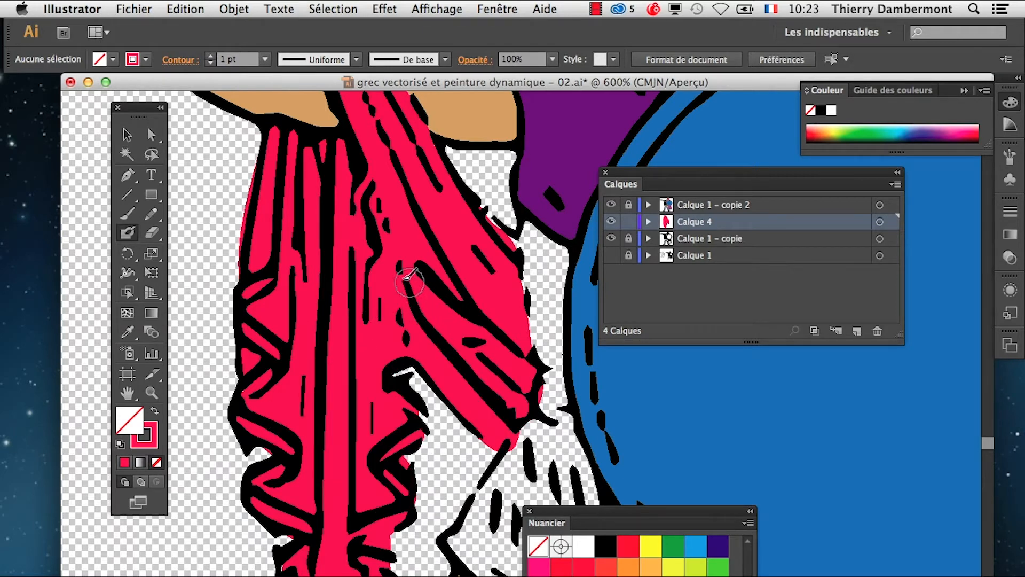
- Hide Calque 1 - copie and Calque 1 - copie 2 to isolate the crimson shape painted on Calque 4
left_click(612, 204)
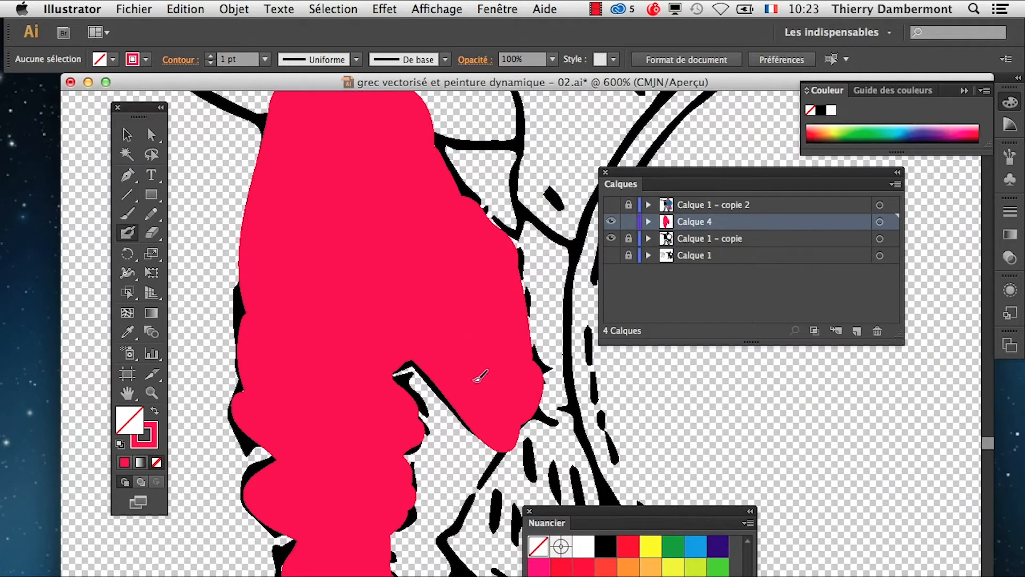
left_click(448, 9)
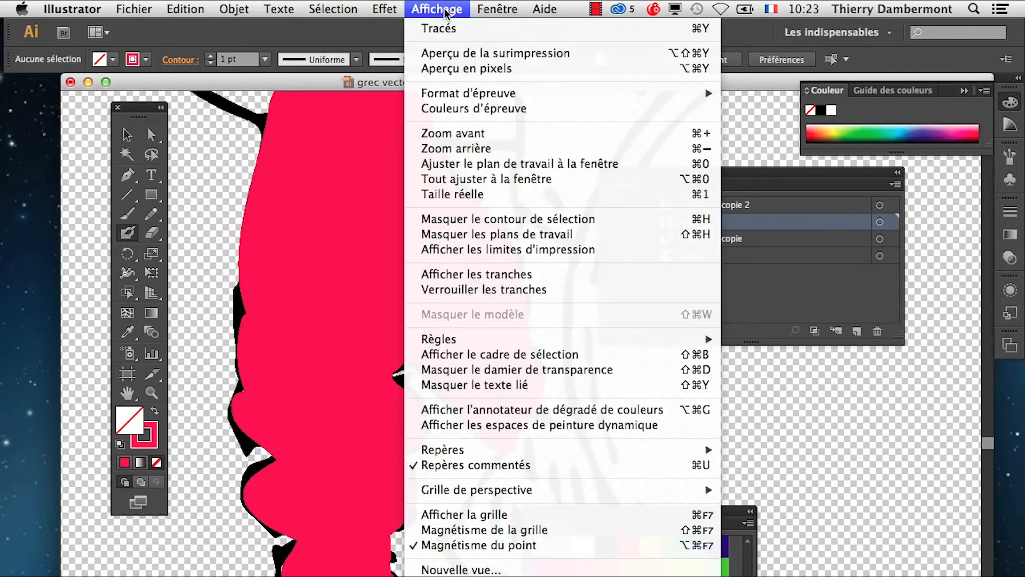
left_click(446, 8)
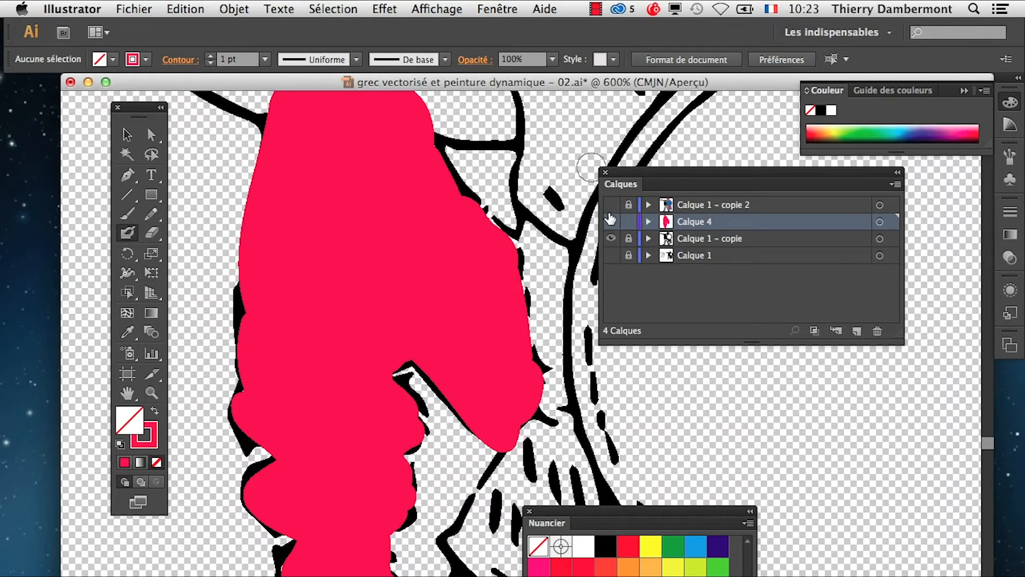
left_click(611, 205)
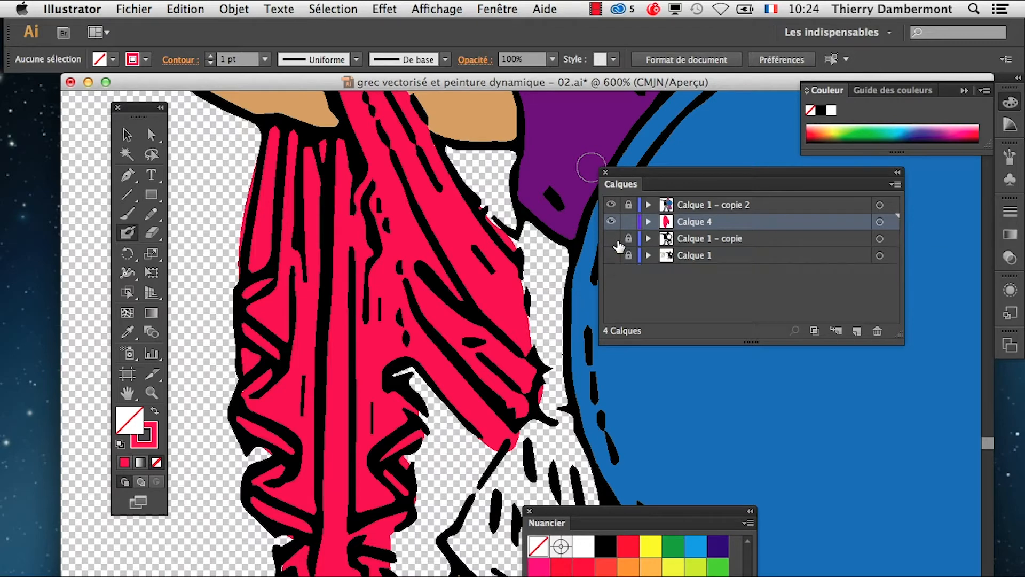
left_click(611, 205)
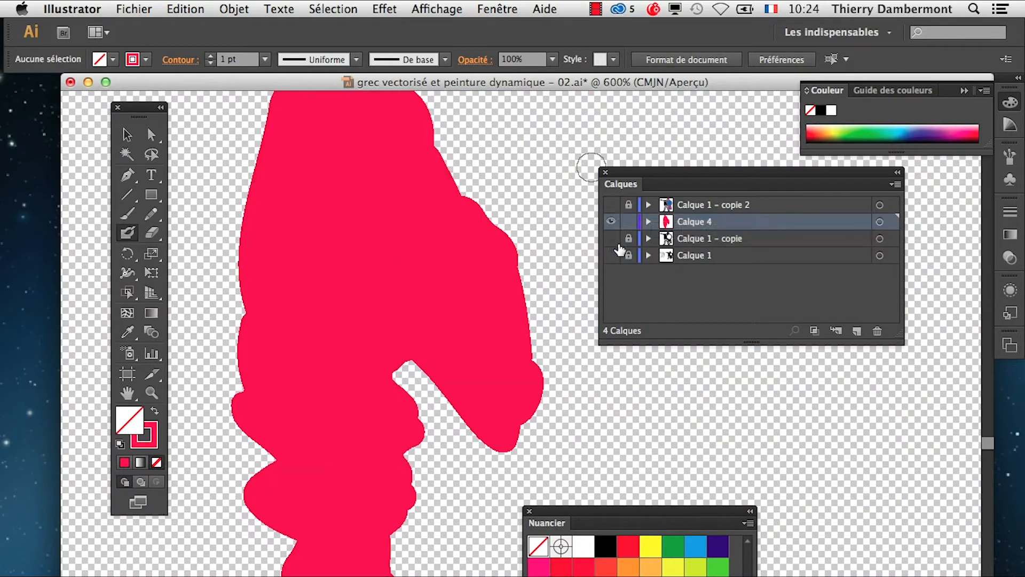
- Inspect the isolated crimson shape in outline mode, return to preview mode and show Calque 1 - copie 2 again
scroll(506, 286, "down", 1)
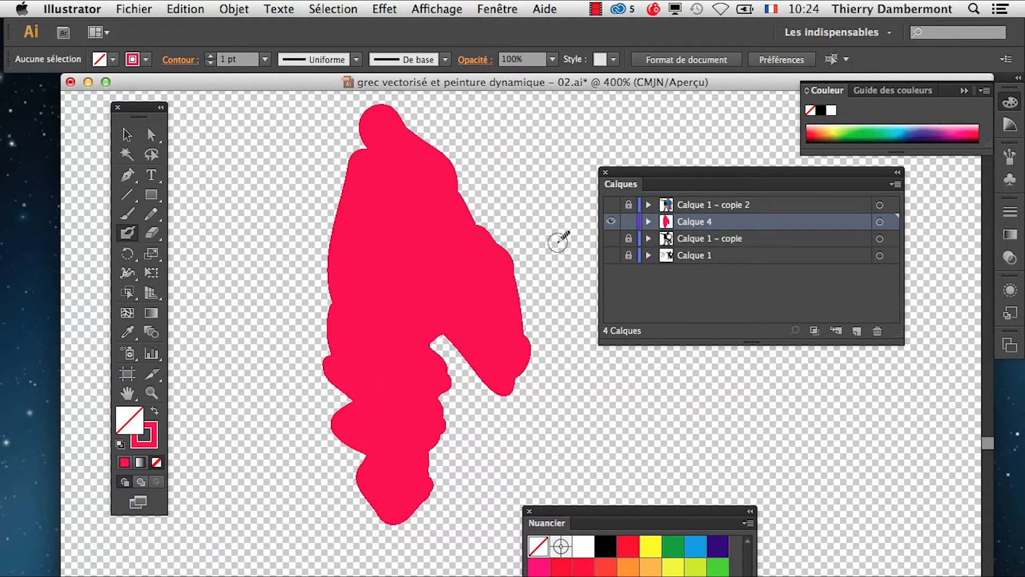
left_click(418, 8)
left_click(433, 28)
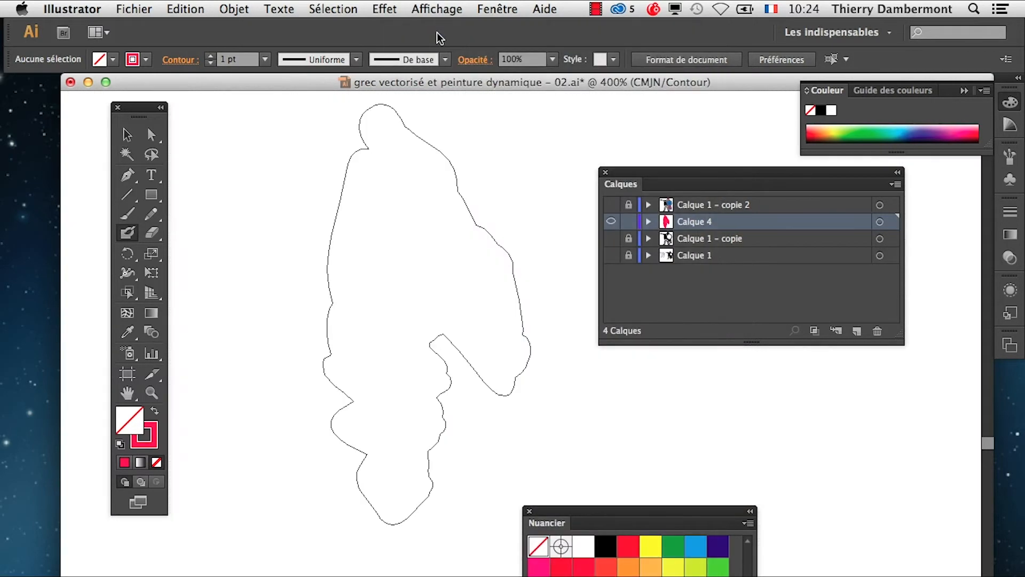
left_click(430, 10)
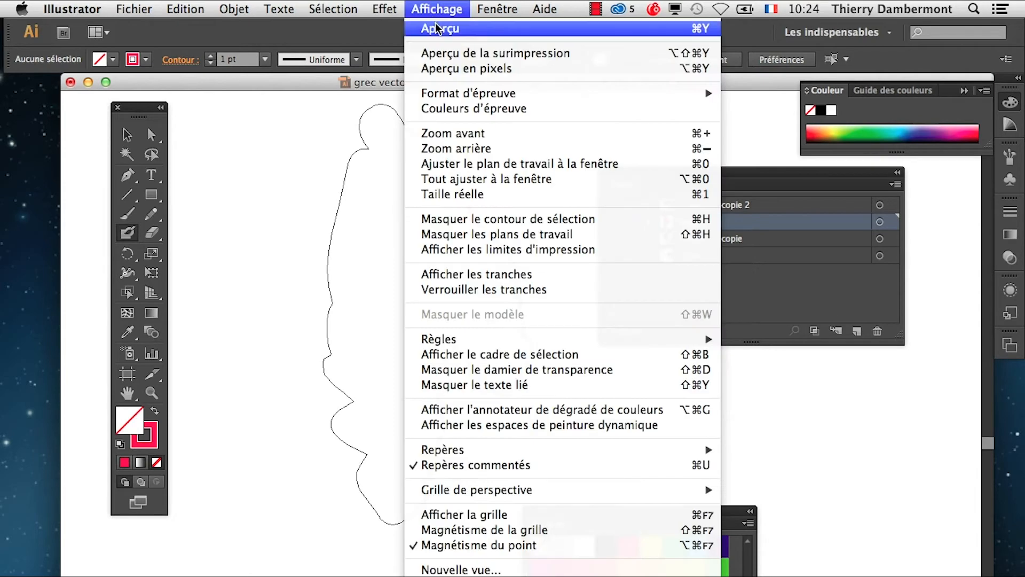
left_click(435, 27)
left_click(611, 205)
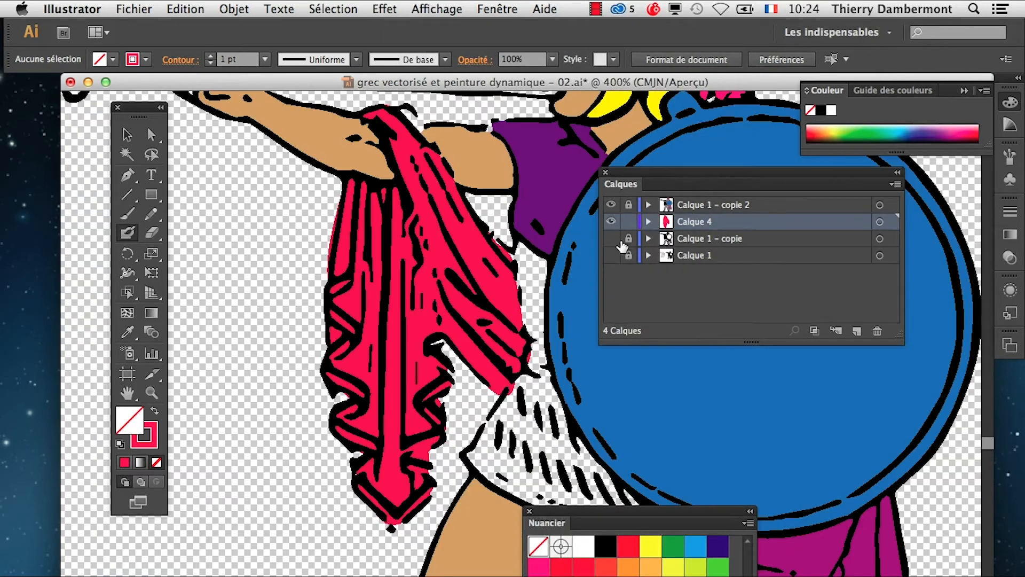
- Bring the whole warrior into view and move the Swatches panel clear of the purple cloth hanging below the shield
left_click(127, 393)
left_click_drag(480, 368, 408, 406)
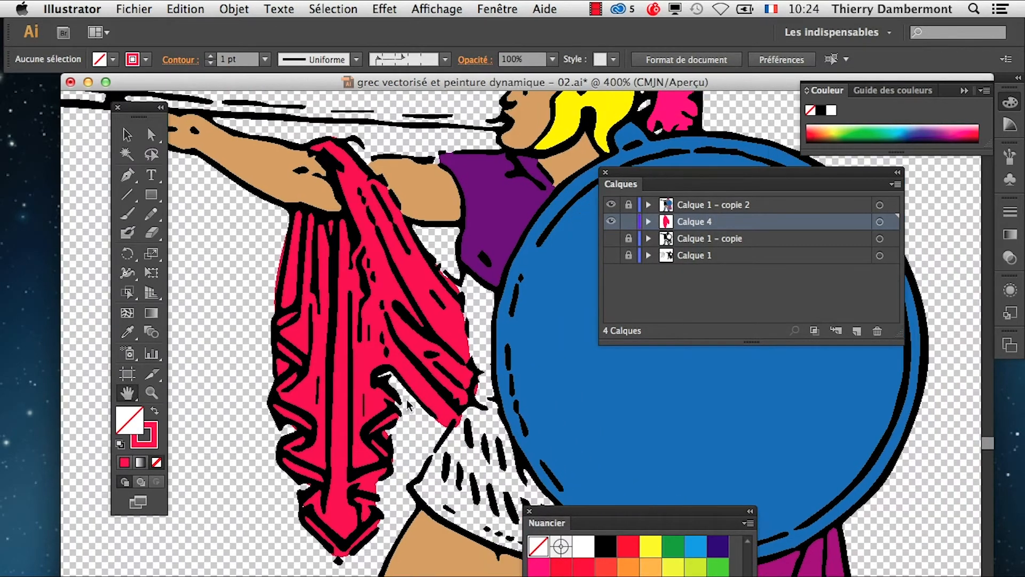
key("super+minus")
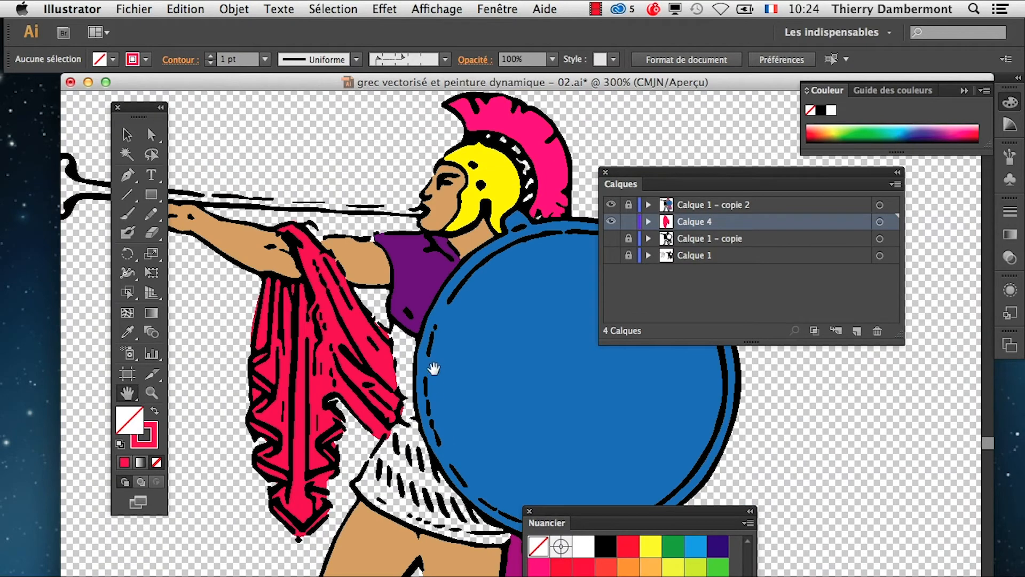
left_click_drag(433, 369, 415, 359)
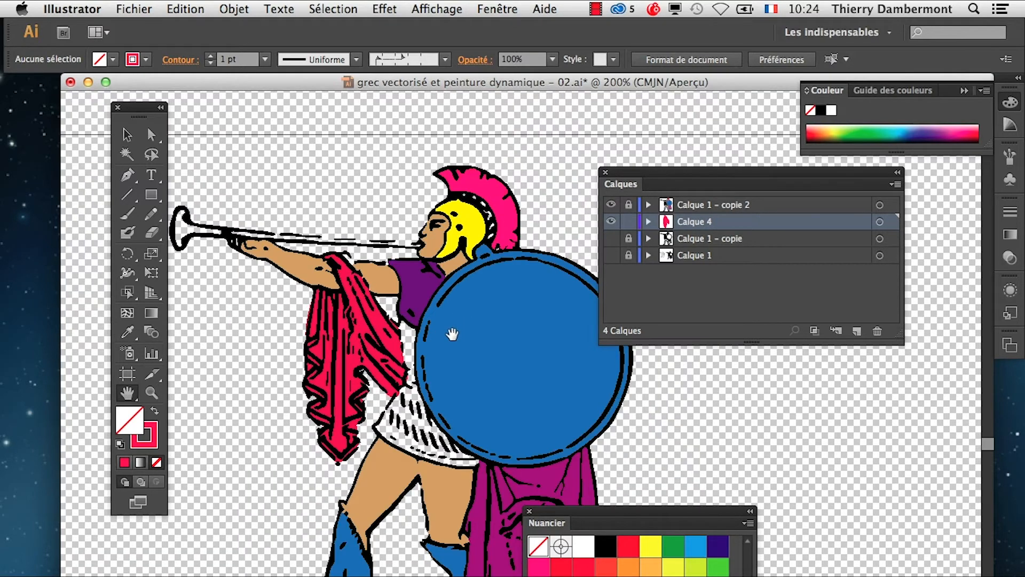
left_click_drag(461, 336, 419, 258)
left_click_drag(621, 510, 728, 450)
left_click_drag(368, 278, 358, 327)
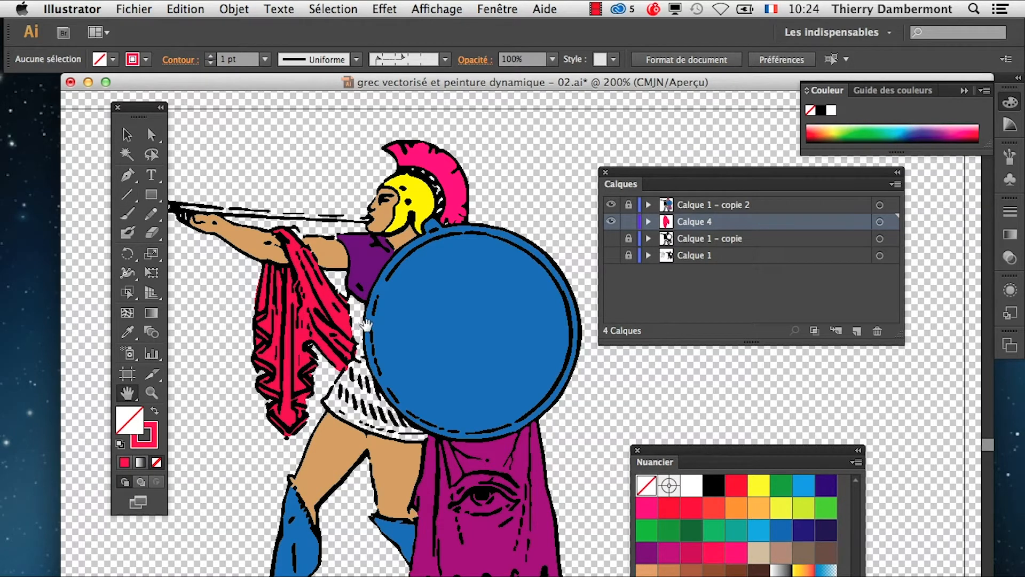
- Sample the leg's skin tone, make it the stroke colour and paint the unfilled foot with the Blob Brush on Calque 4
key("super+plus")
key("super+plus")
key("super+plus")
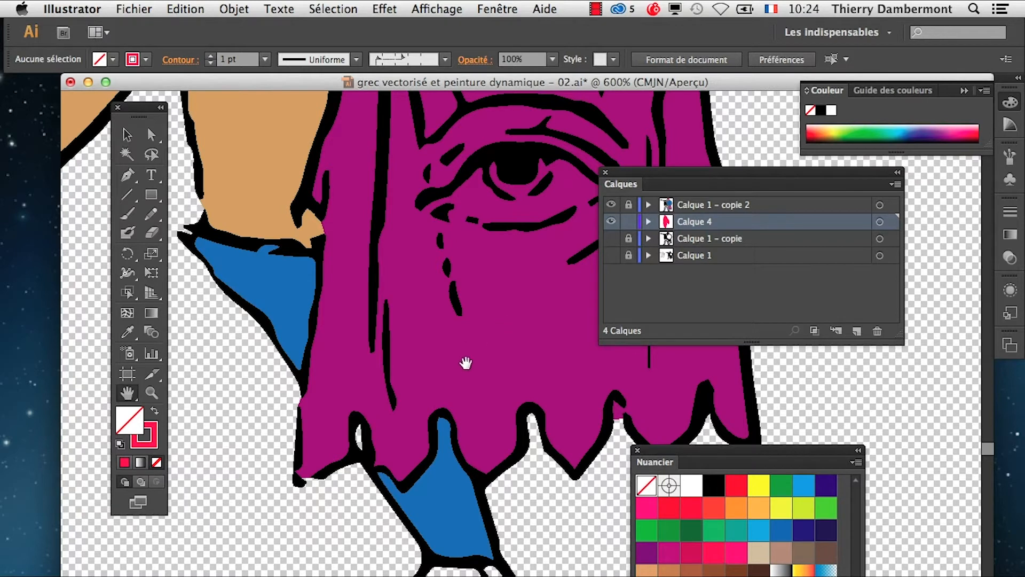
left_click(127, 332)
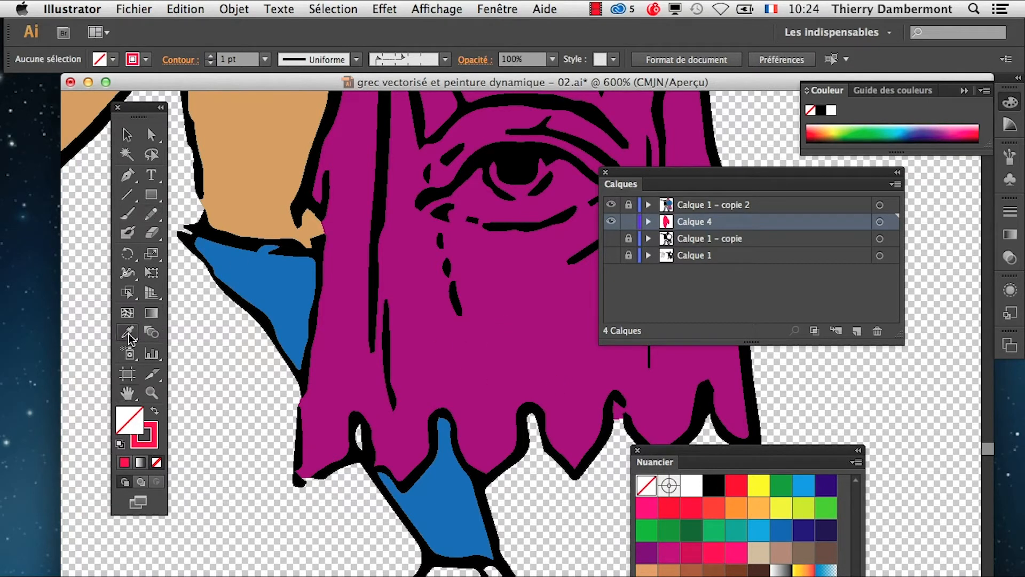
left_click(280, 163)
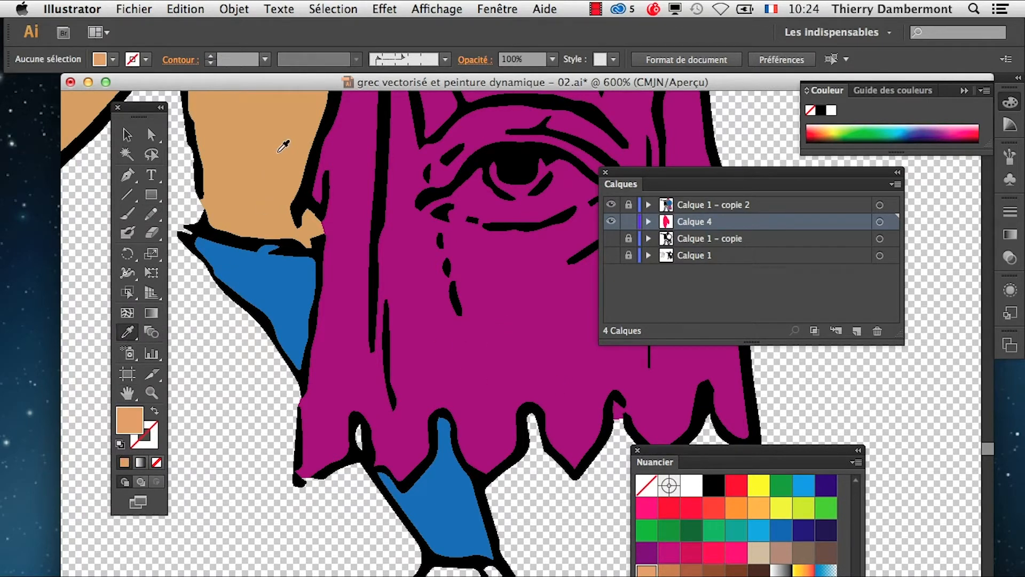
left_click(127, 232)
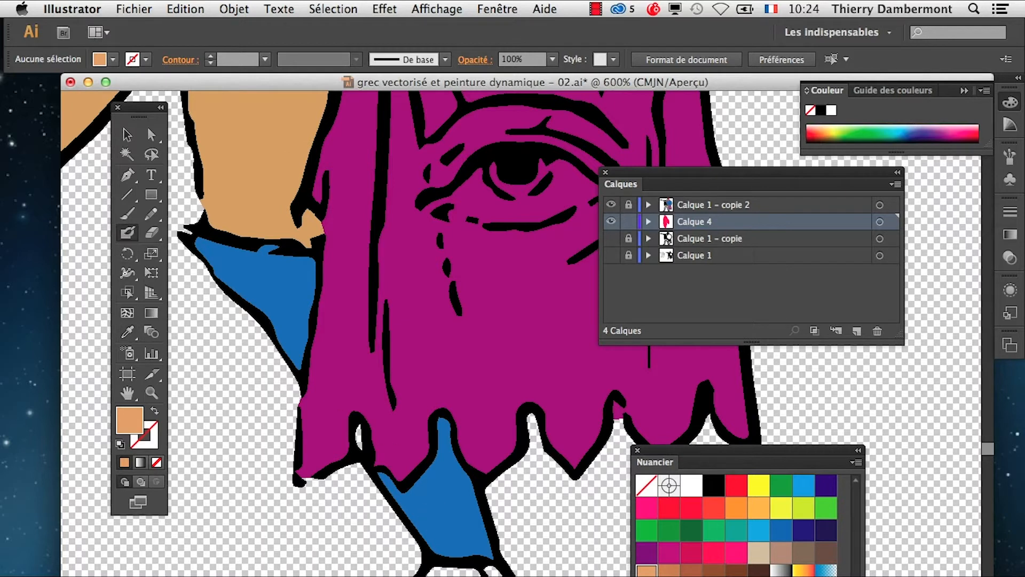
key("shift+x")
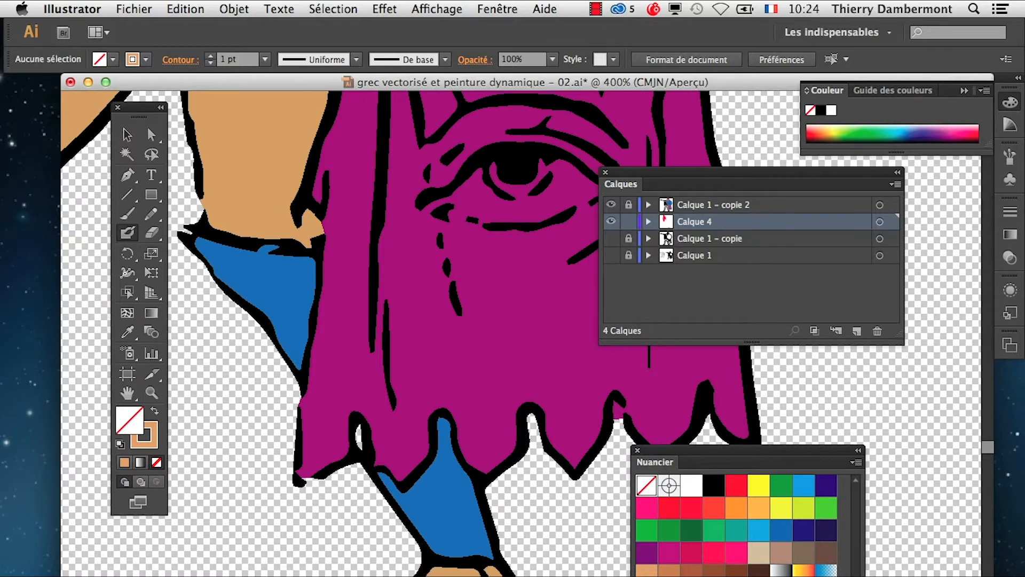
- Make the Layers panel narrower and taller and move it off the shield so the warrior stays uncovered
key("super+minus")
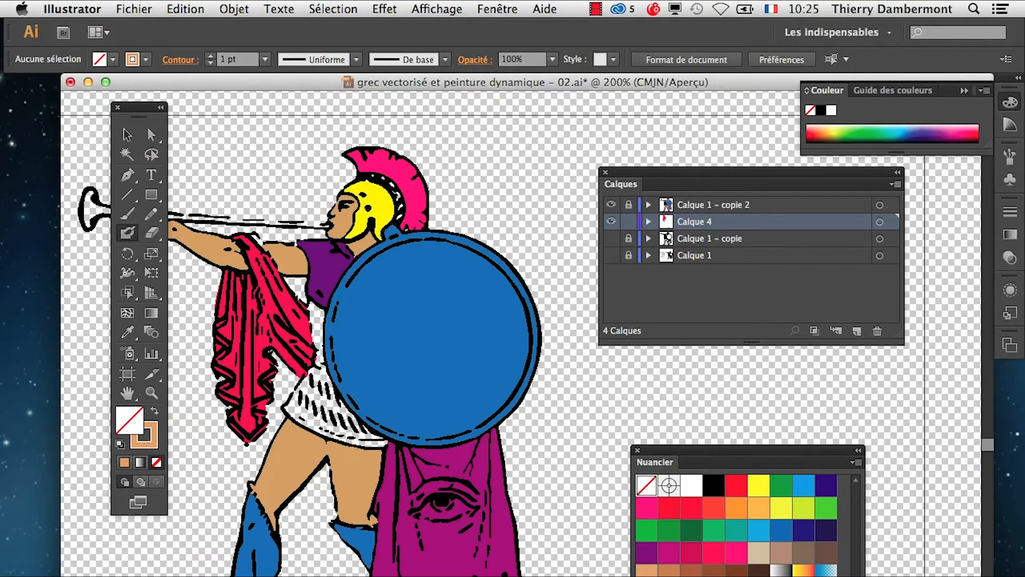
left_click_drag(332, 519, 389, 490)
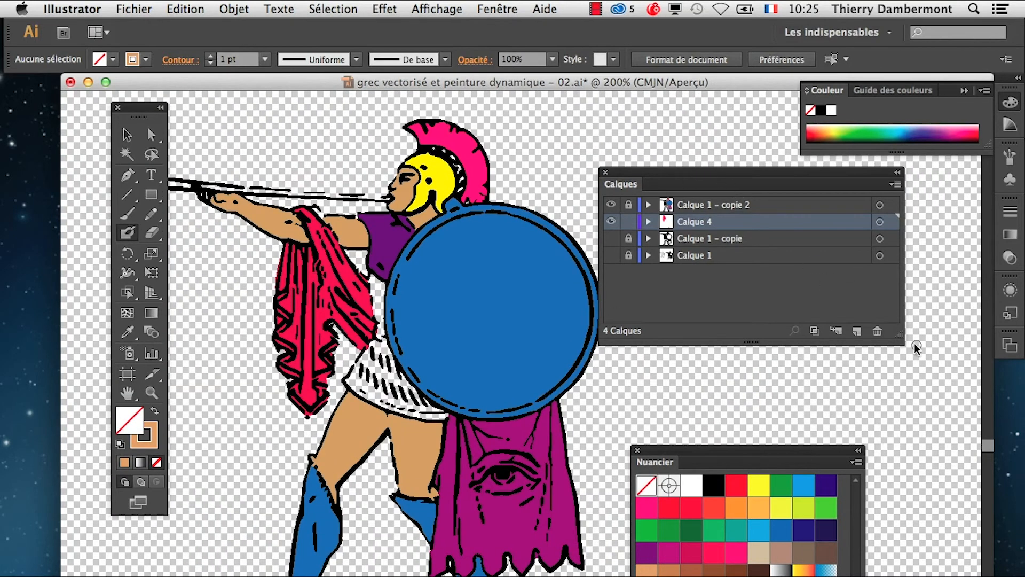
left_click_drag(902, 337, 821, 389)
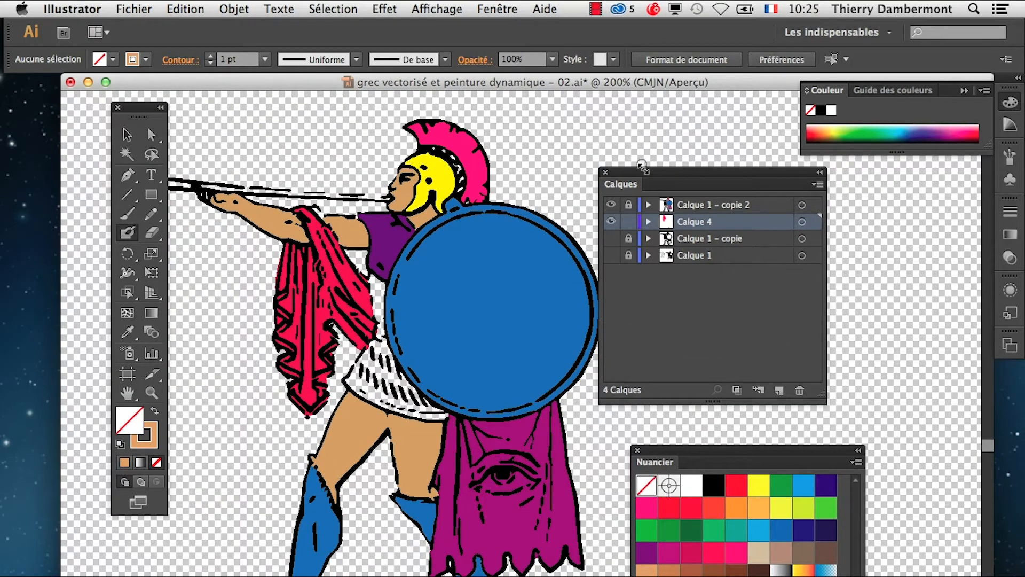
left_click_drag(641, 166, 756, 173)
left_click_drag(441, 250, 493, 240)
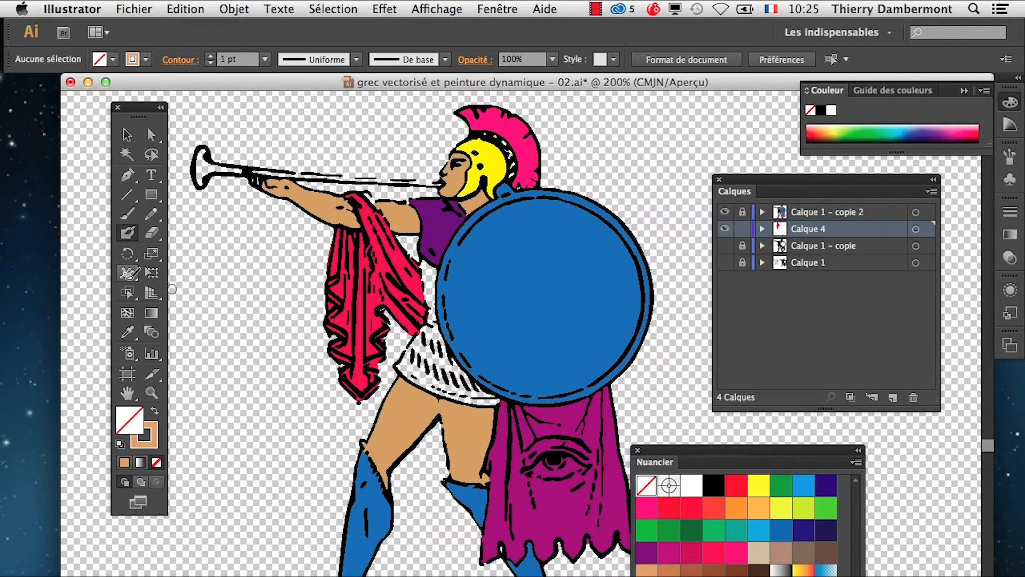
- Sample the tunic's purple, make it the stroke colour and paint the strip of torso between the drapery and the shield with the Blob Brush
left_click(127, 332)
left_click(448, 214)
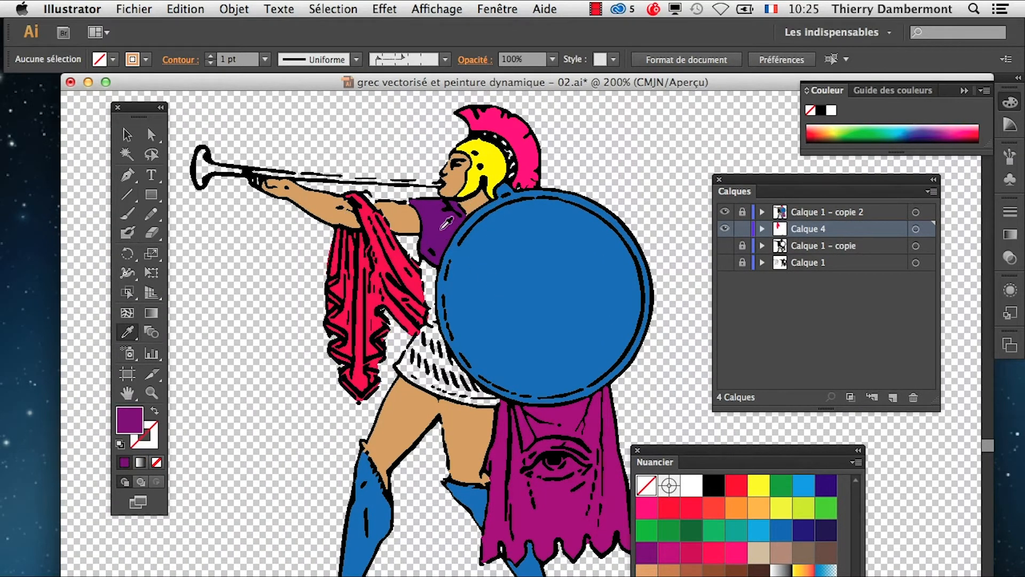
left_click(127, 232)
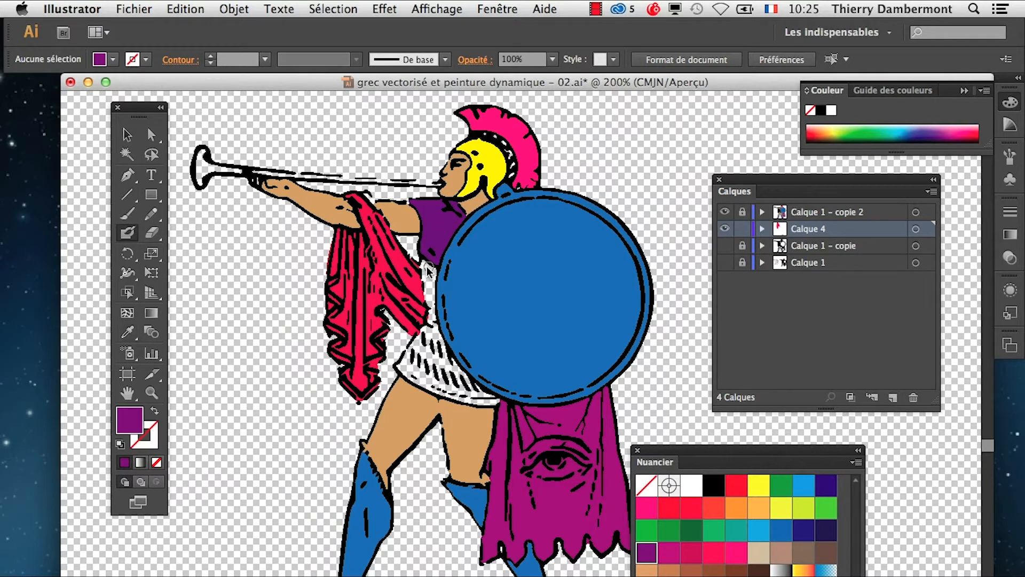
scroll(435, 270, "up", 2)
mouse_move(425, 261)
left_mouse_down()
mouse_move(426, 235)
mouse_move(419, 263)
mouse_move(432, 318)
mouse_move(419, 280)
mouse_move(433, 369)
left_mouse_up()
key("super+z")
mouse_move(427, 242)
left_mouse_down()
mouse_move(434, 379)
mouse_move(444, 246)
left_mouse_up()
key("shift+x")
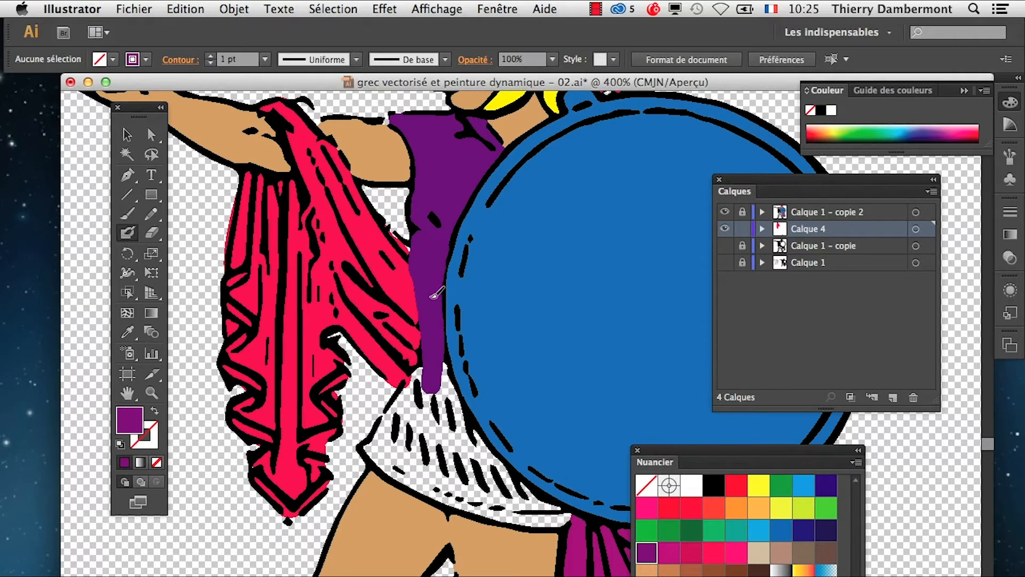
- Paint the white skirt purple on Calque 4, from the waist down to the hem, filling the leftover white gaps
mouse_move(436, 370)
left_mouse_down()
mouse_move(375, 446)
mouse_move(400, 447)
mouse_move(450, 374)
left_mouse_up()
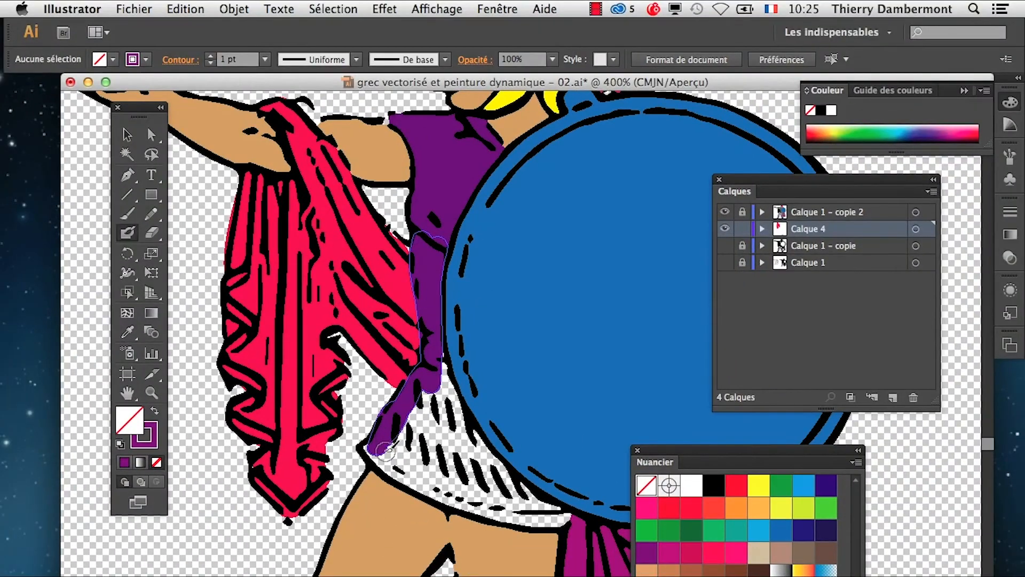
mouse_move(378, 445)
left_mouse_down()
mouse_move(461, 502)
mouse_move(565, 519)
mouse_move(506, 484)
mouse_move(525, 486)
mouse_move(468, 427)
mouse_move(513, 476)
mouse_move(478, 450)
mouse_move(438, 356)
mouse_move(447, 431)
mouse_move(424, 418)
mouse_move(417, 433)
mouse_move(418, 412)
mouse_move(406, 446)
mouse_move(424, 396)
mouse_move(471, 457)
mouse_move(445, 445)
mouse_move(447, 463)
mouse_move(424, 467)
mouse_move(381, 451)
mouse_move(449, 489)
mouse_move(546, 508)
left_mouse_up()
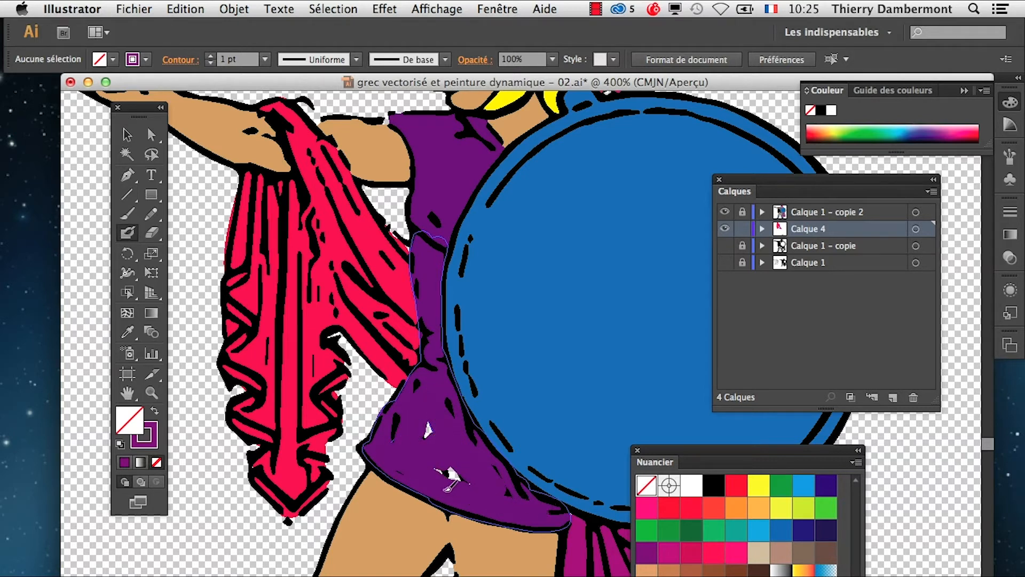
mouse_move(427, 412)
left_mouse_down()
mouse_move(430, 461)
mouse_move(448, 480)
left_mouse_up()
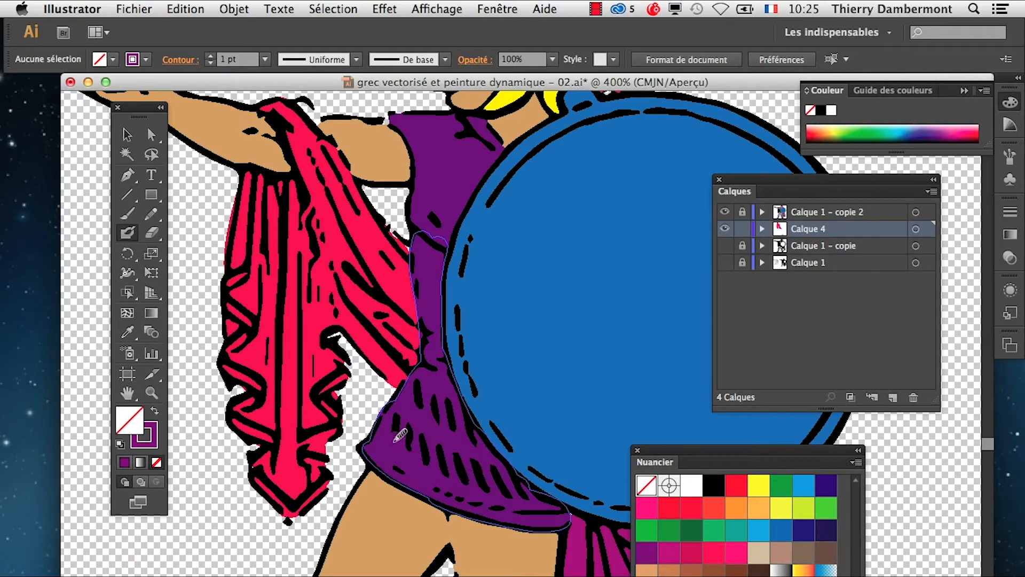
- Save the document as a new version named "grec vectorisé et peinture dynamique - 03.ai" in Illustrator CS6 format
scroll(560, 535, "down", 1)
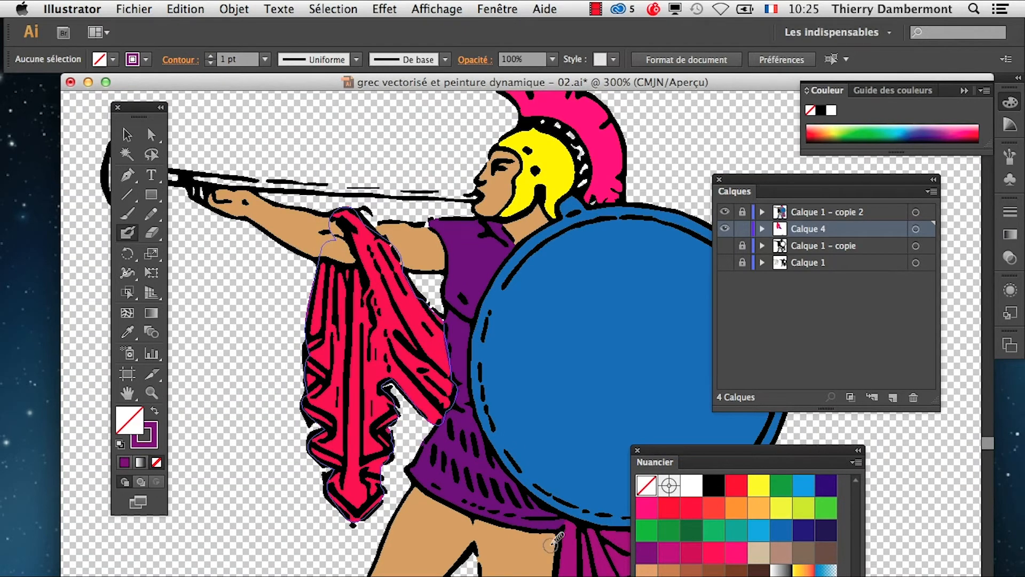
scroll(454, 472, "down", 1)
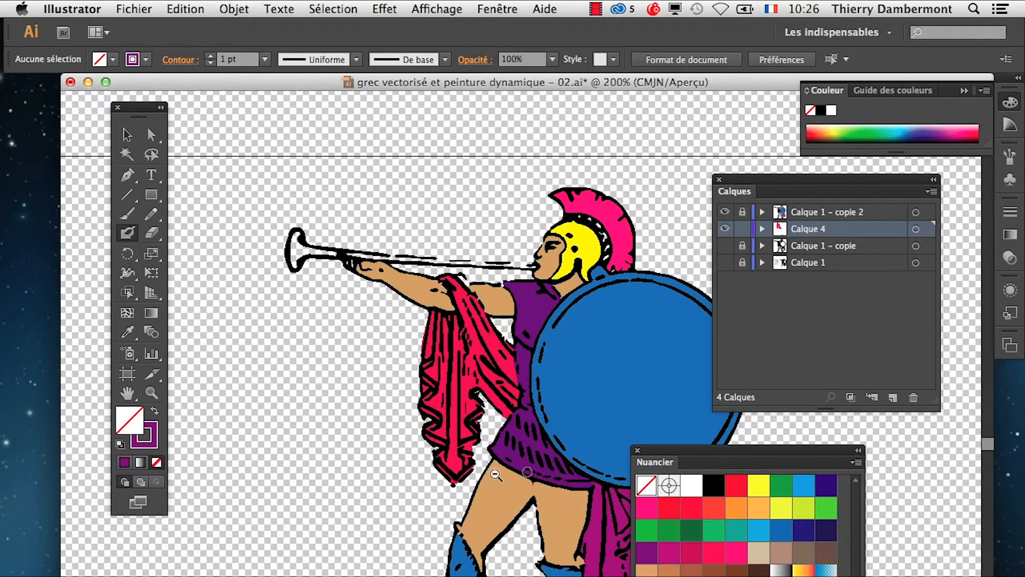
left_click_drag(496, 474, 379, 420)
left_click(386, 423, "alt+super")
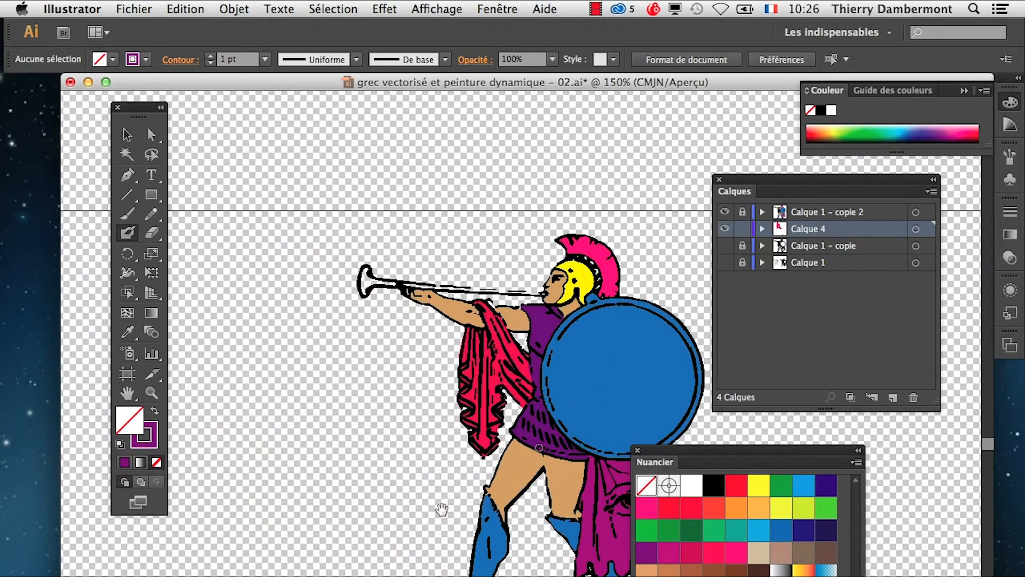
left_click_drag(504, 489, 435, 454)
left_click(136, 6)
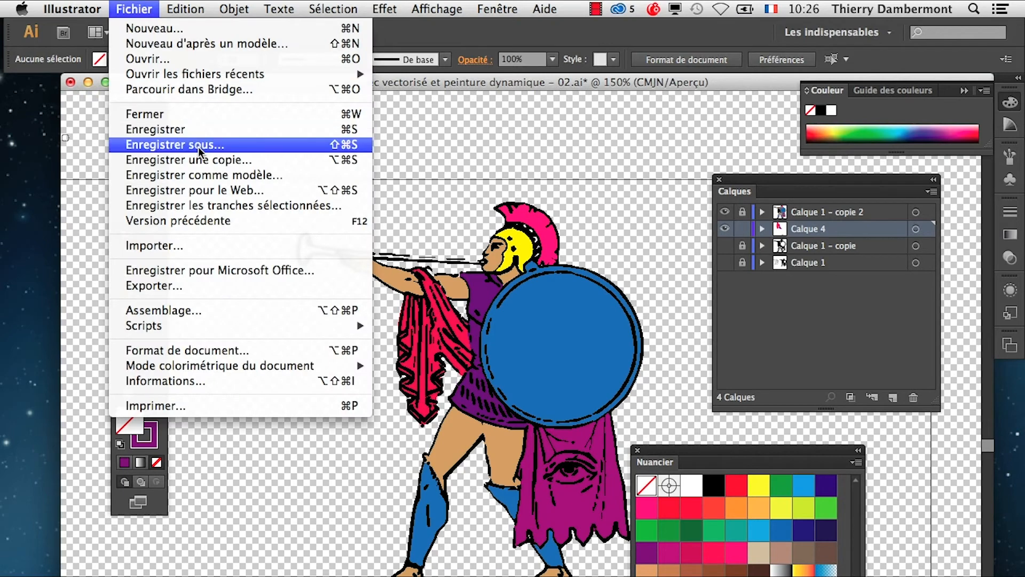
left_click(177, 144)
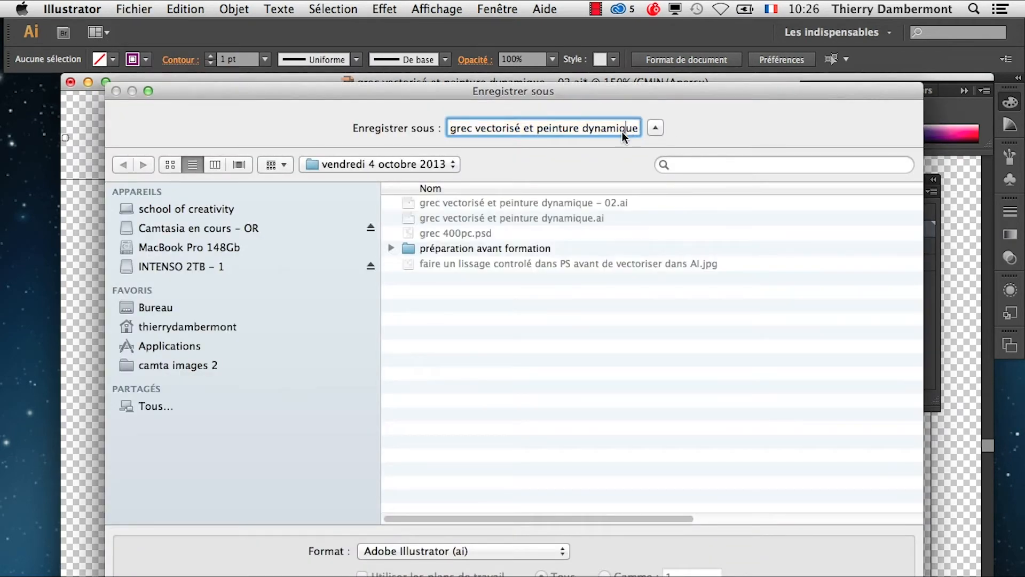
left_click(626, 132)
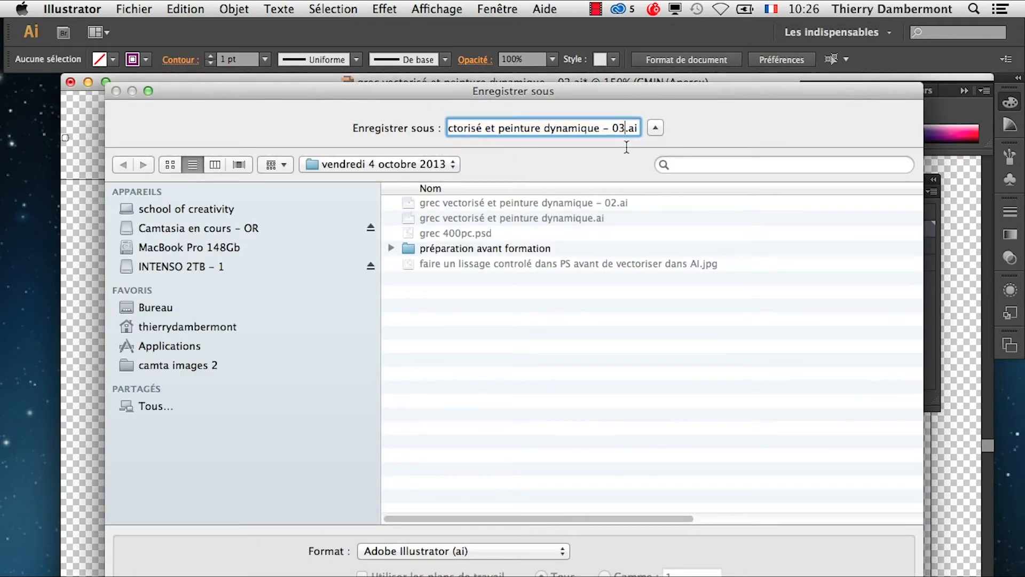
key("Return")
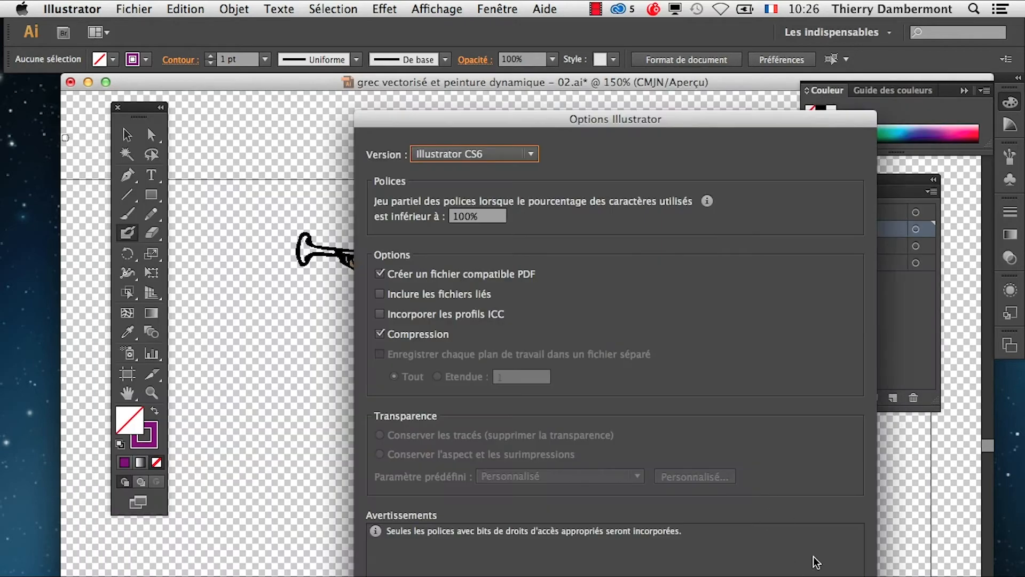
key("Return")
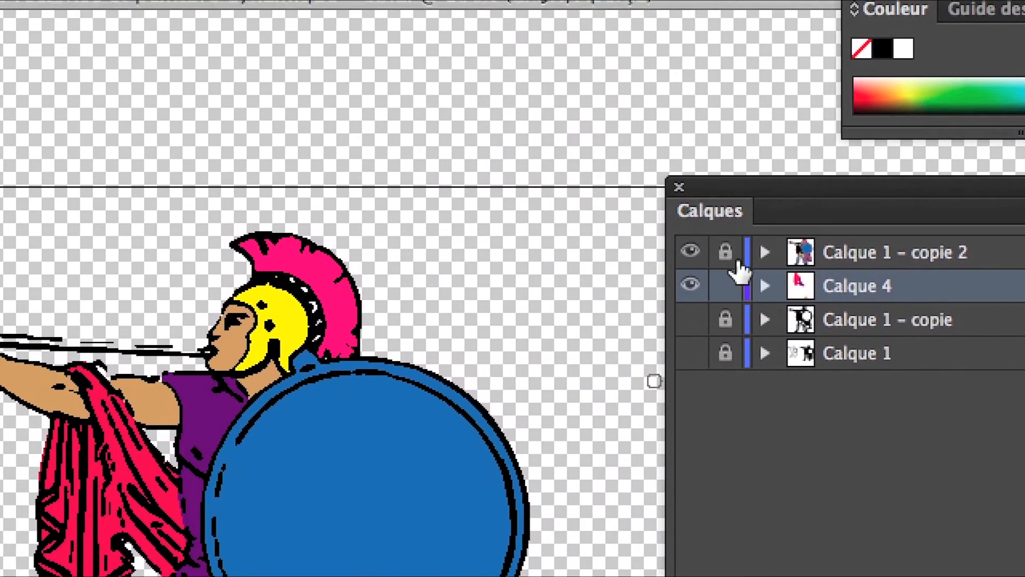
- Lock Calque 4, unlock Calque 1 - copie 2, expand it down to its live paint object and target that object
left_click(784, 210)
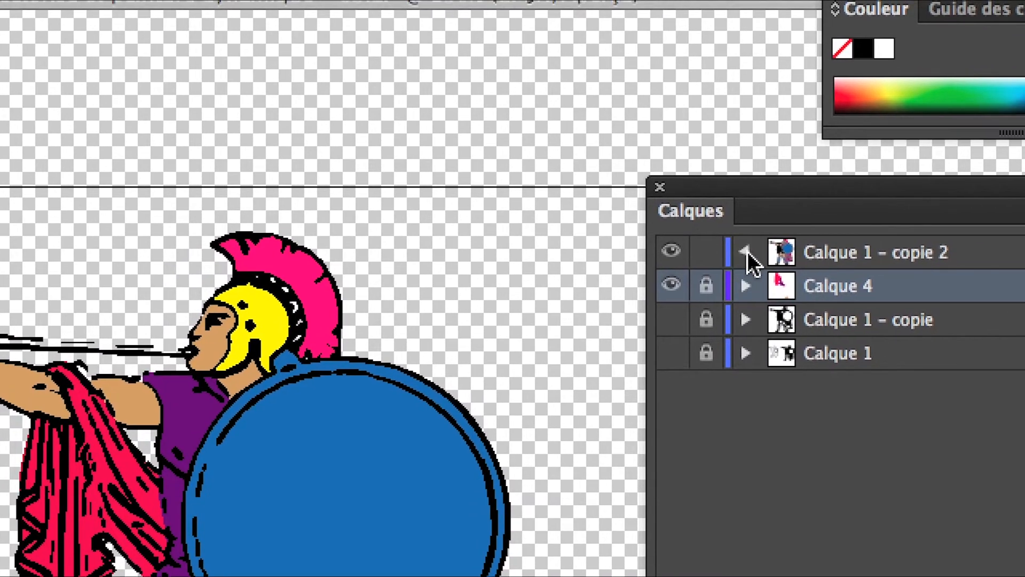
left_click(773, 250)
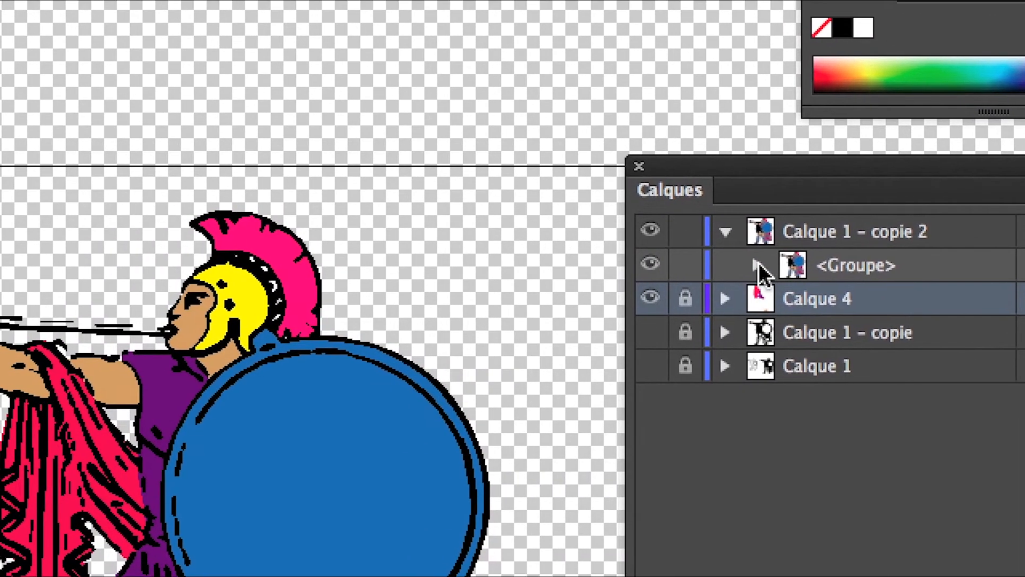
left_click(750, 274)
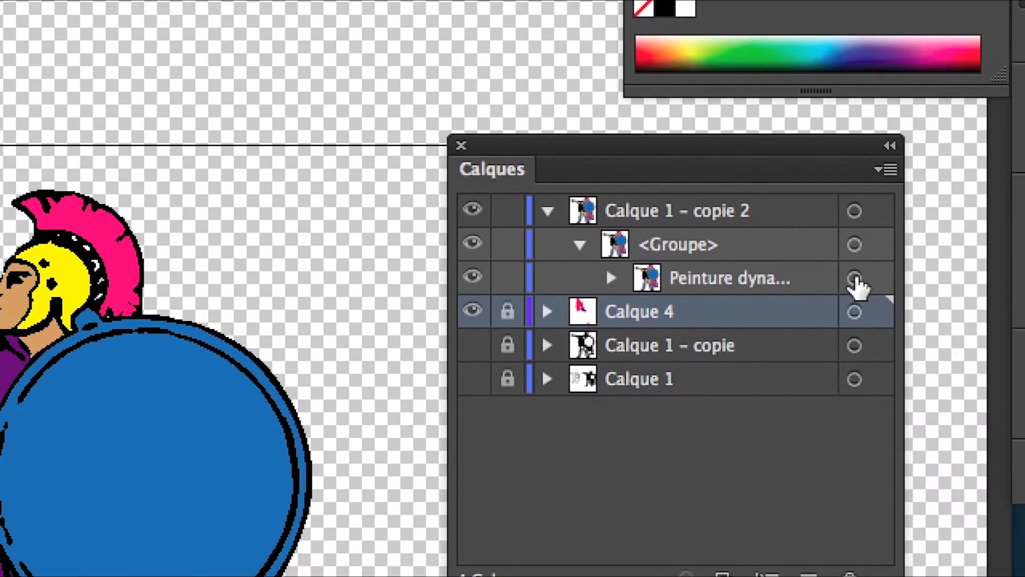
left_click(1017, 285)
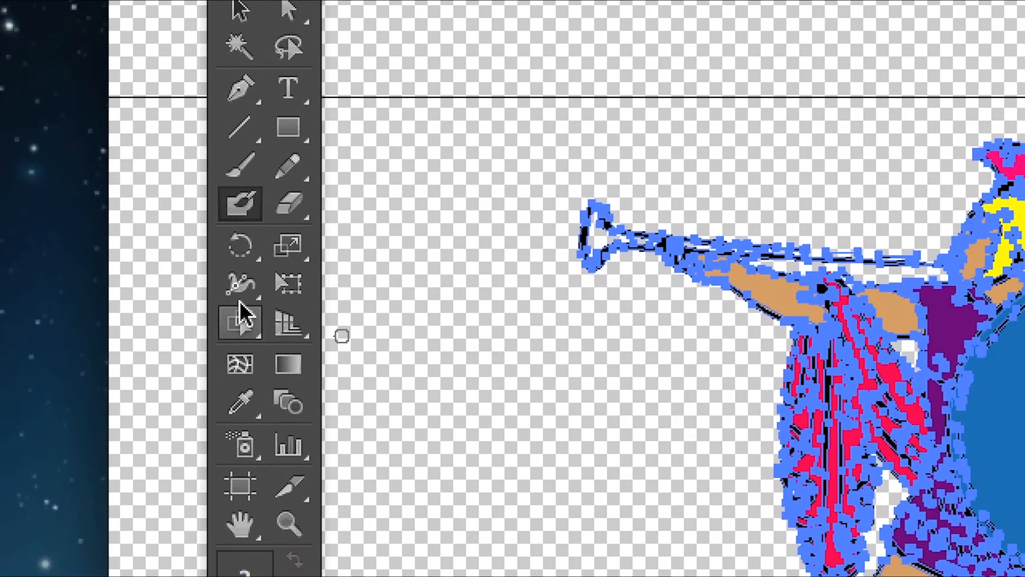
- Select the shield's blue face and rim areas with the Live Paint Selection tool and try removing their fill
left_click(248, 320)
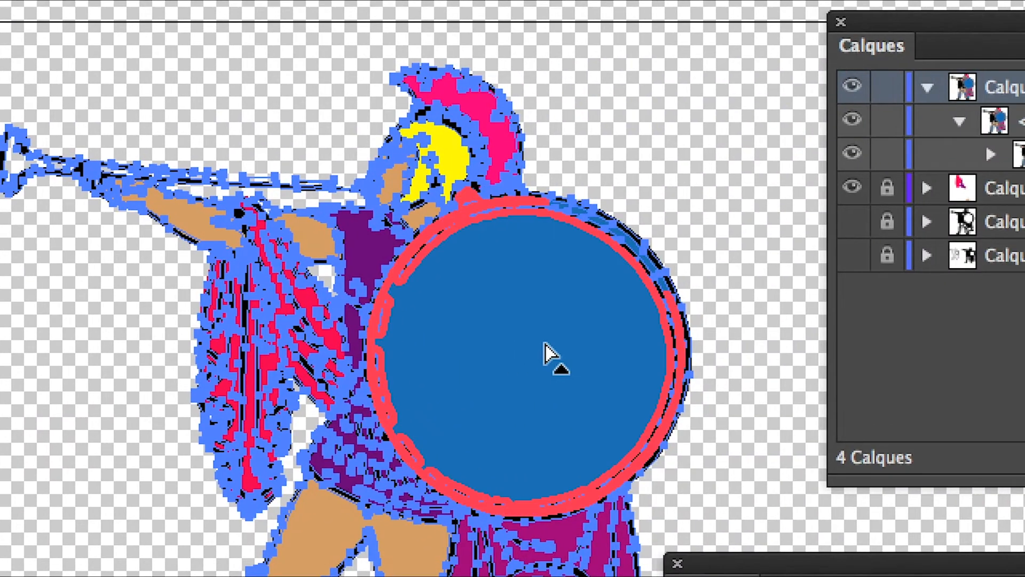
left_click(549, 354)
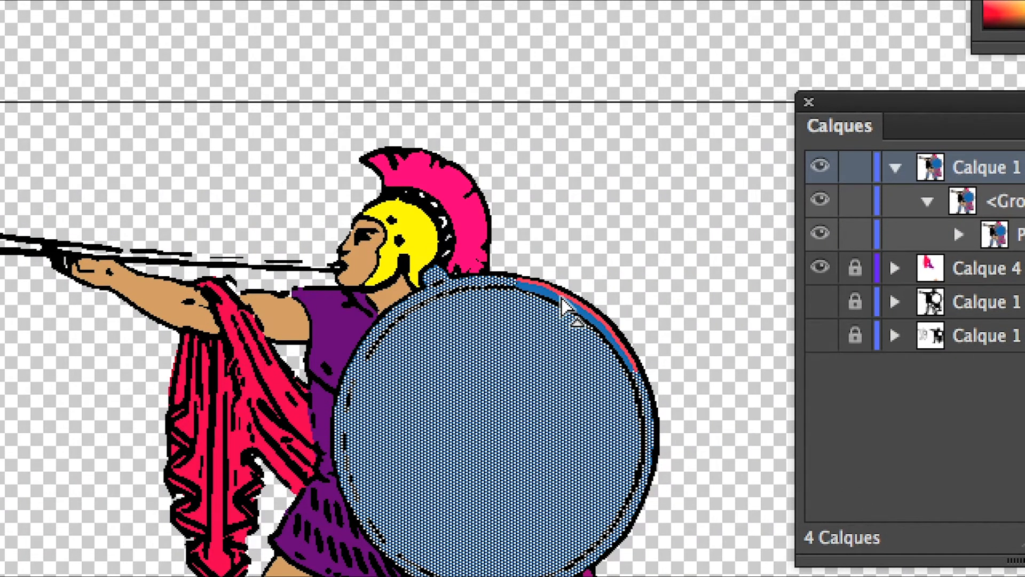
scroll(564, 297, "up", 2)
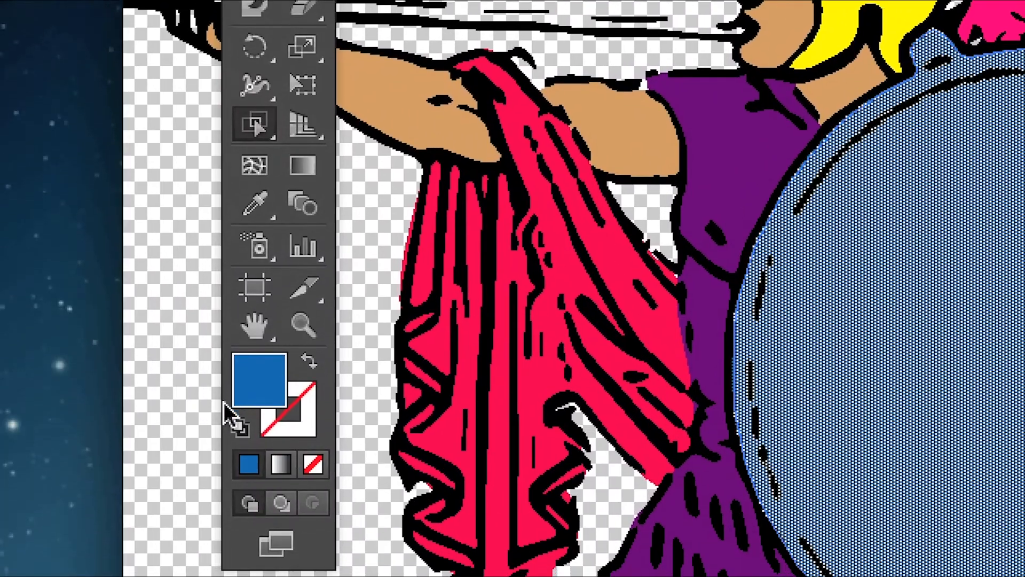
left_click(313, 464)
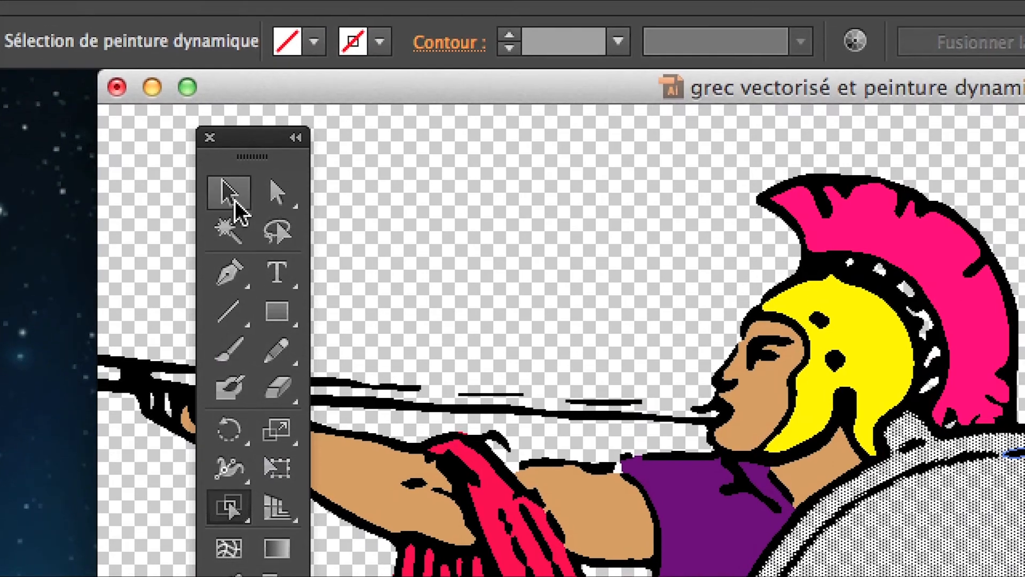
left_click(235, 145)
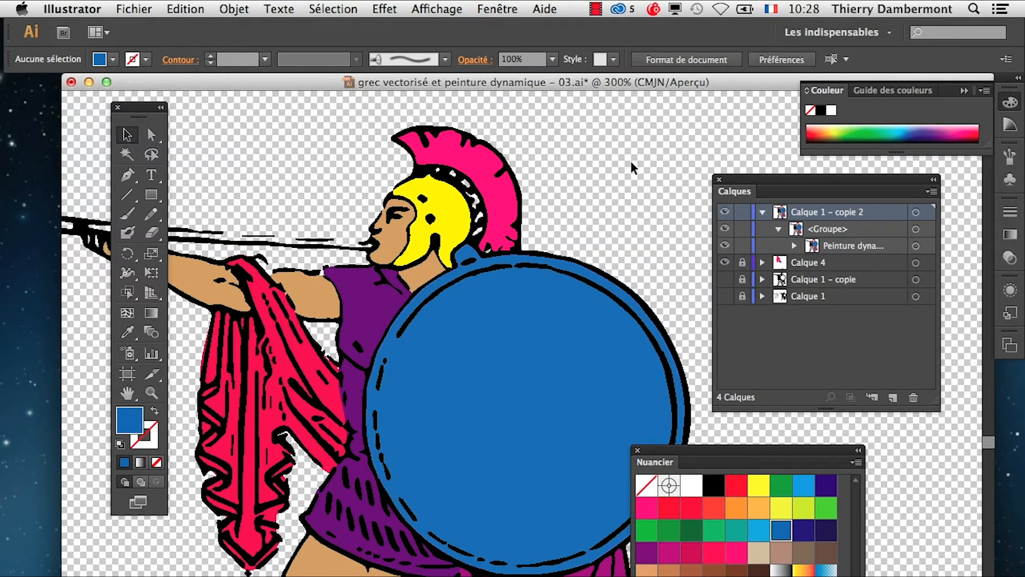
- Bring the whole warrior into view and save the current version 03 file
scroll(631, 210, "down", 2)
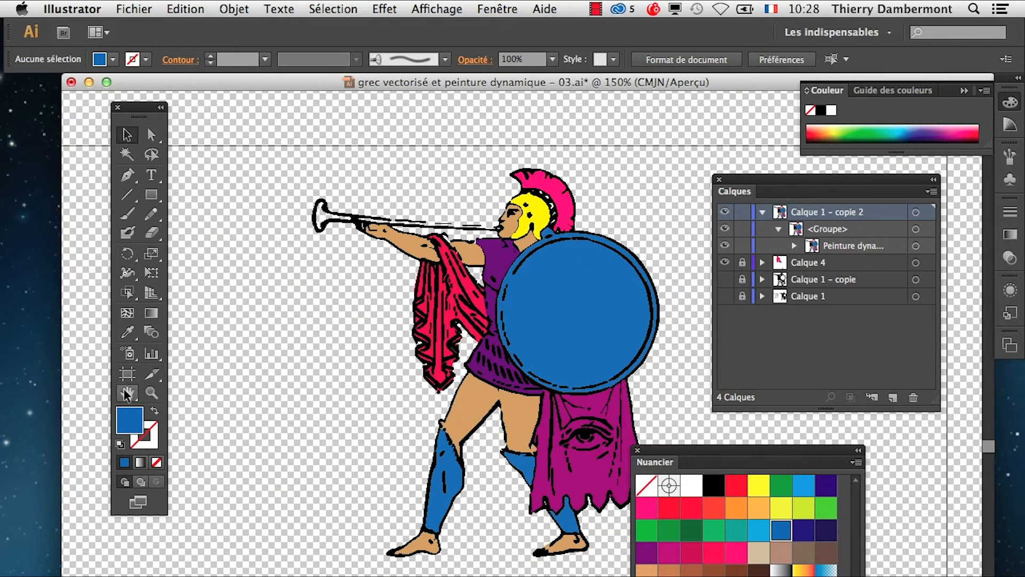
left_click_drag(398, 434, 319, 412)
left_click(133, 7)
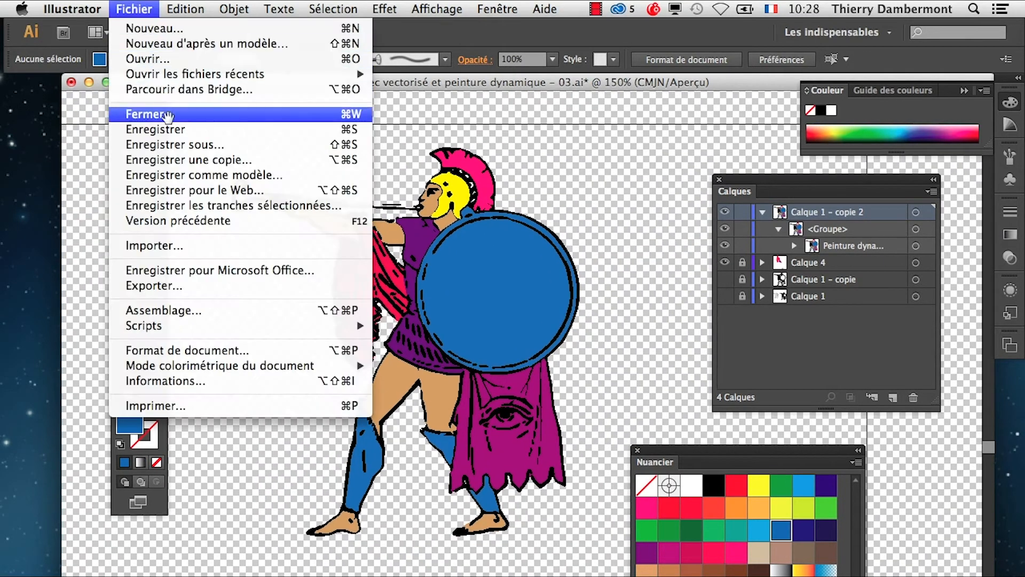
left_click(187, 130)
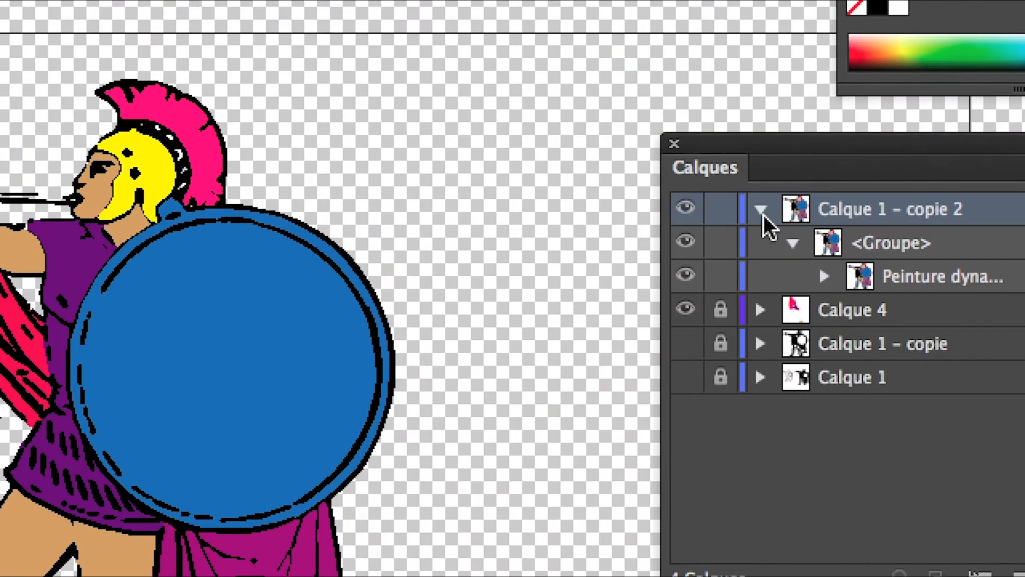
- Try keeping a backup by duplicating Calque 1 - copie 2 and hiding and locking the original, and undo the duplication
left_click(761, 209)
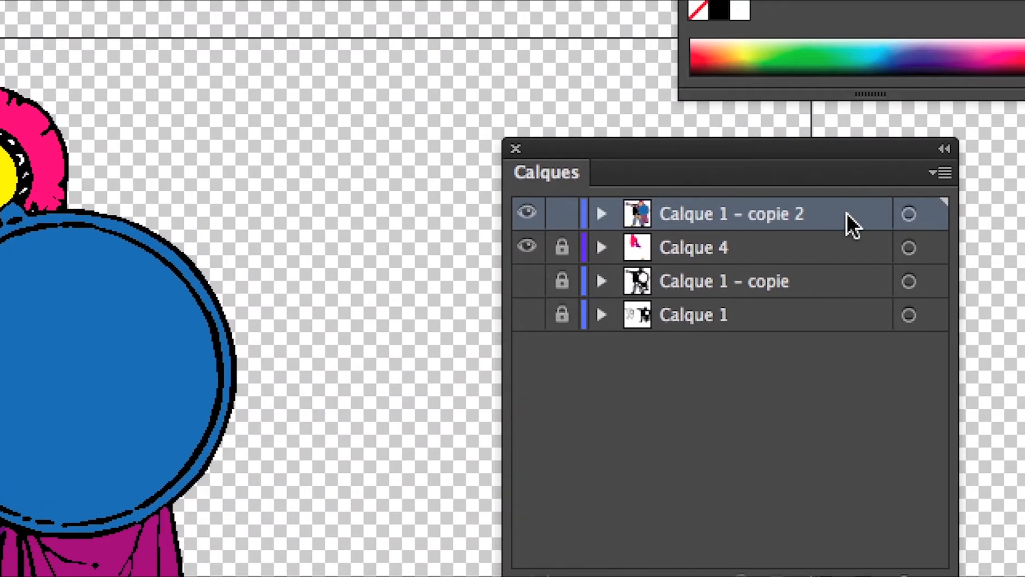
left_click_drag(1007, 214, 1018, 338)
left_click_drag(852, 260, 855, 499)
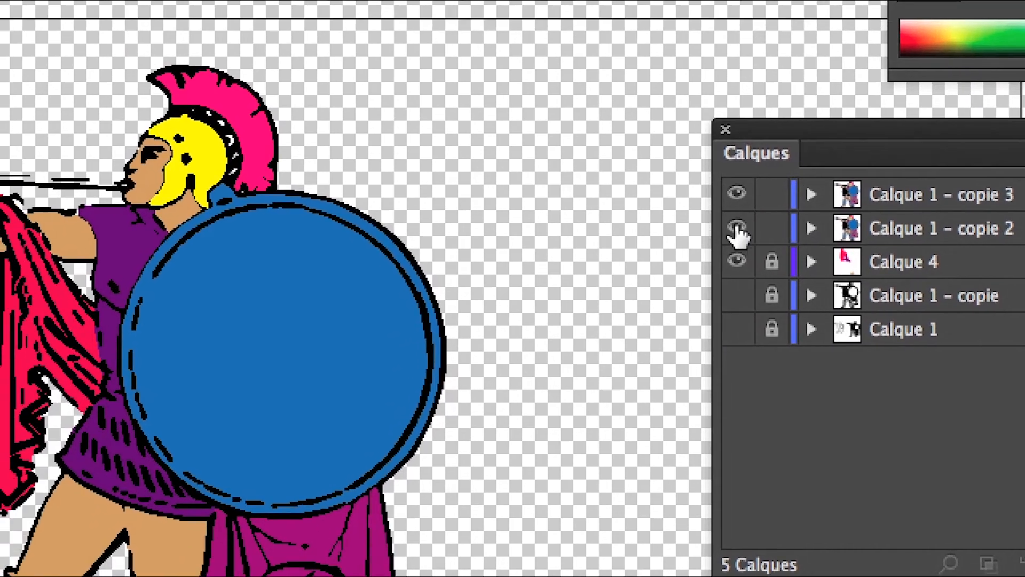
left_click(668, 212)
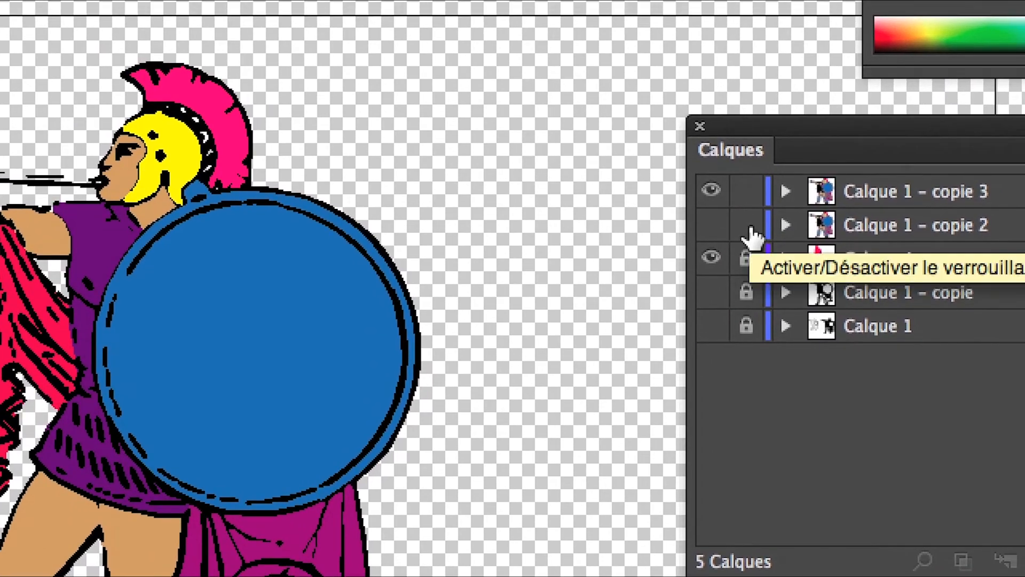
left_click(748, 227)
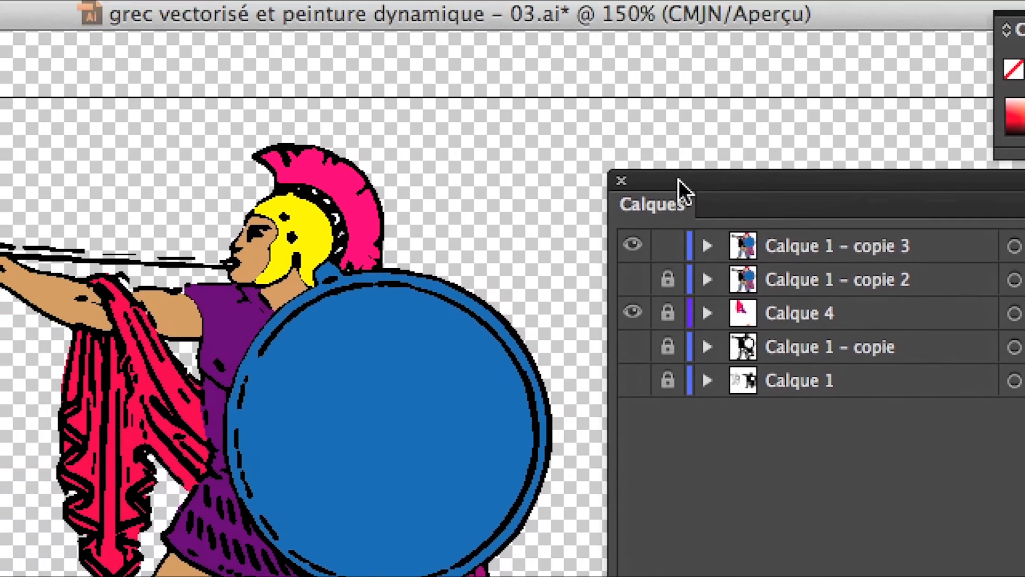
left_click_drag(678, 180, 595, 167)
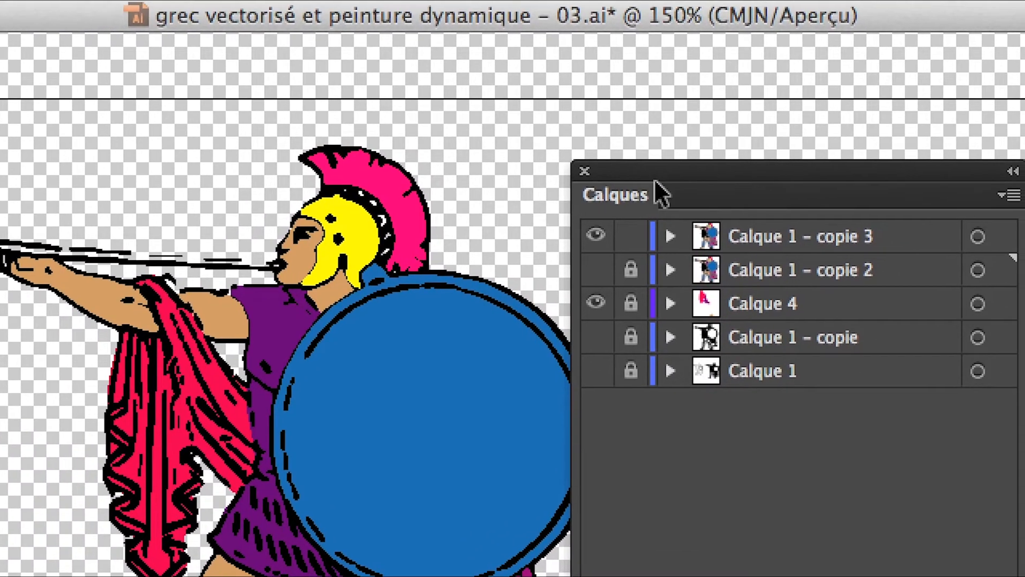
key("super+z")
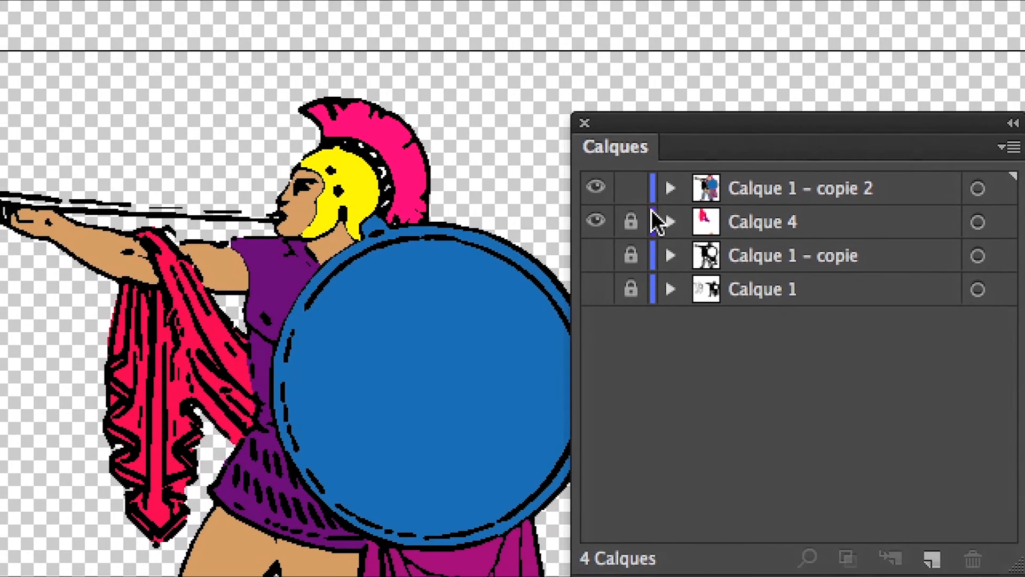
- Unlock Calque 4 and toggle its visibility to compare the warrior with and without the Blob Brush colours
left_click(630, 222)
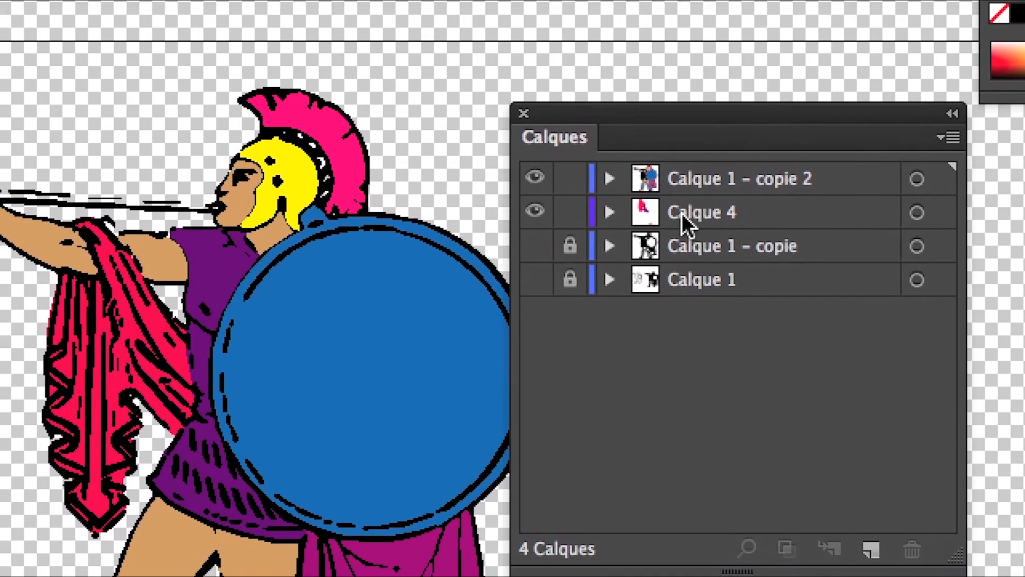
left_click(536, 215)
left_click(536, 215)
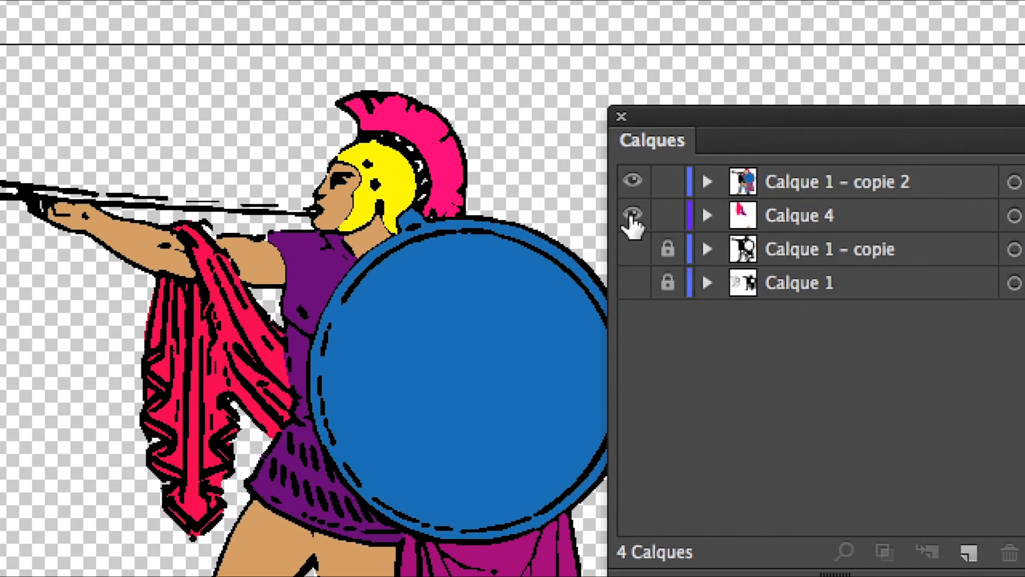
left_click(632, 218)
left_click(632, 218)
left_click(632, 218)
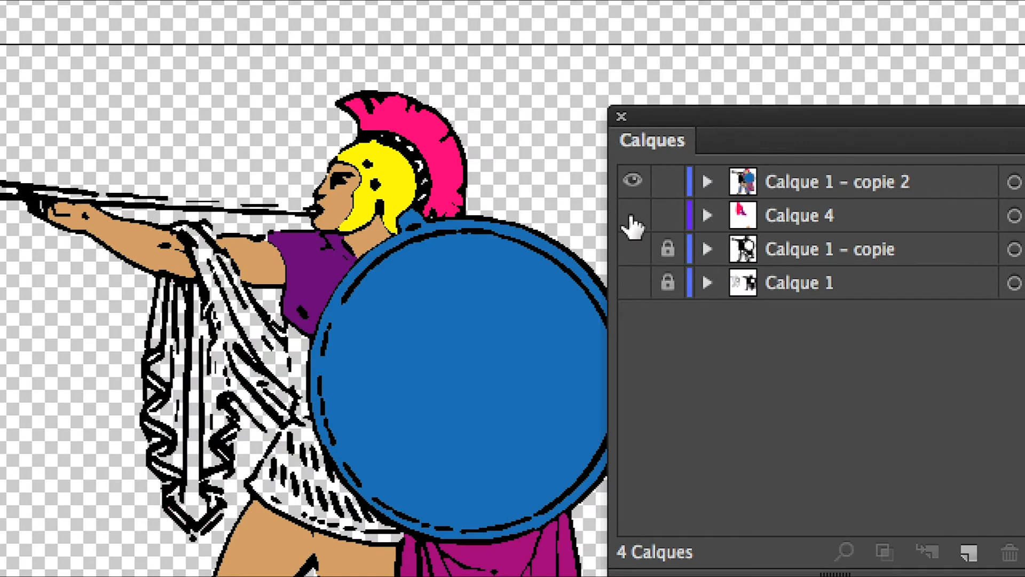
left_click(632, 218)
left_click(633, 217)
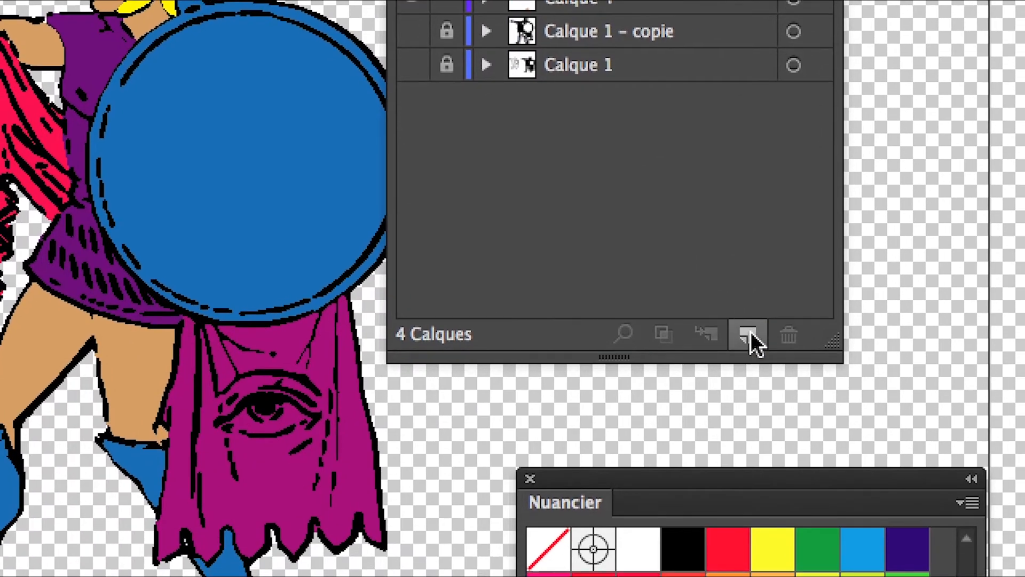
- Create a new layer above the others, nest Calque 1 - copie 2 and Calque 4 inside it and collapse it
left_click(751, 332)
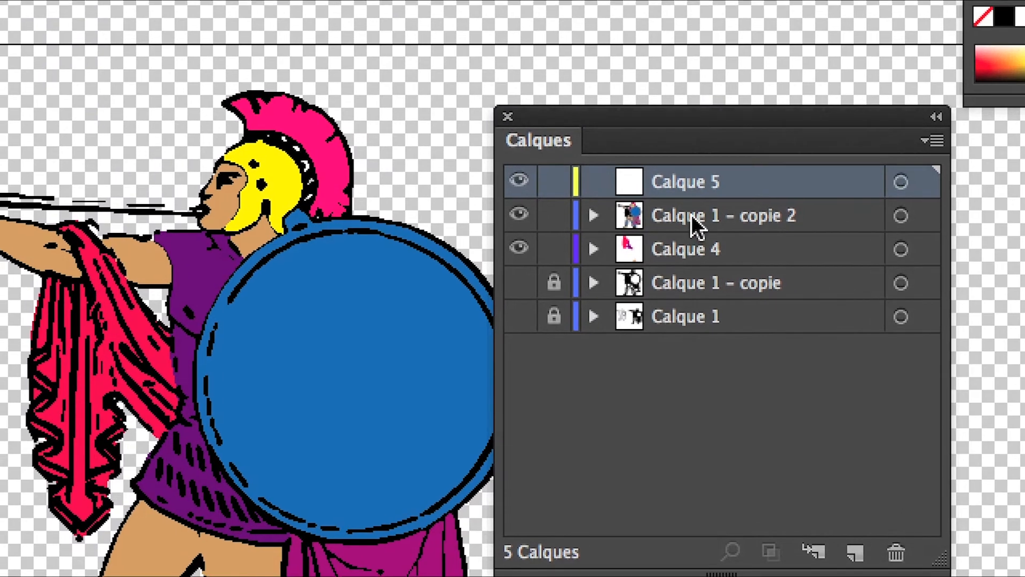
left_click(691, 215)
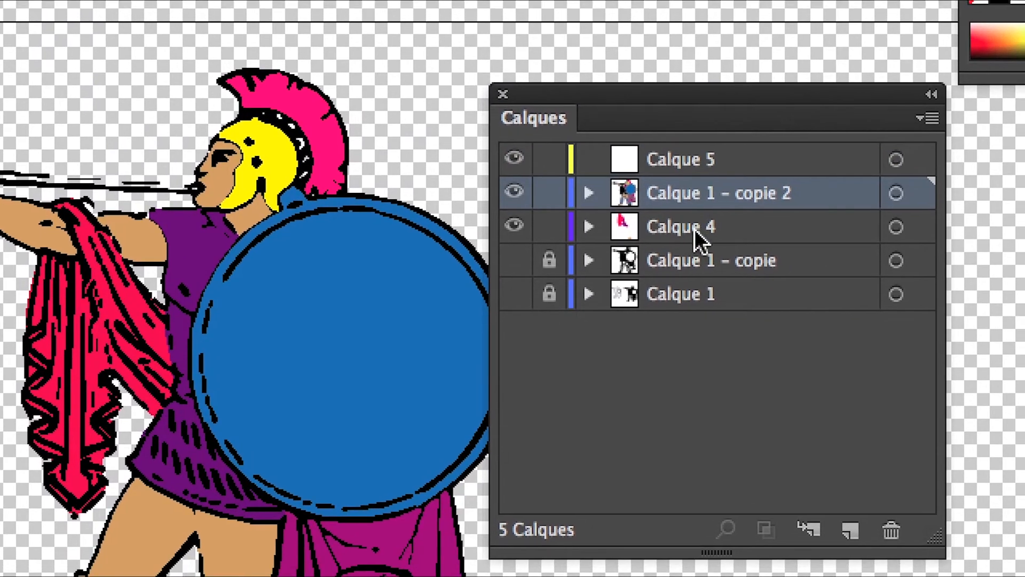
left_click(694, 230, "shift")
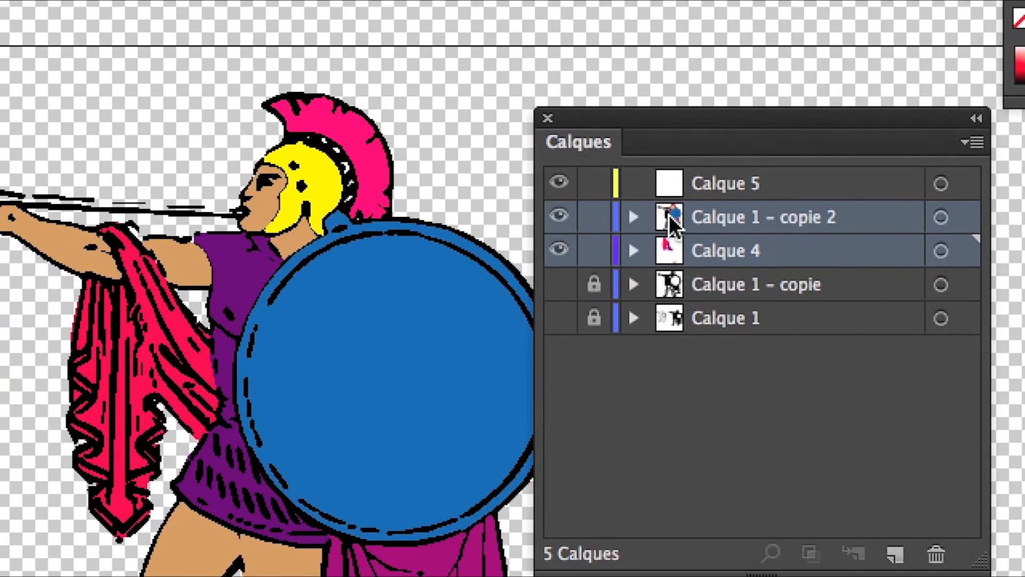
left_click_drag(673, 224, 670, 184)
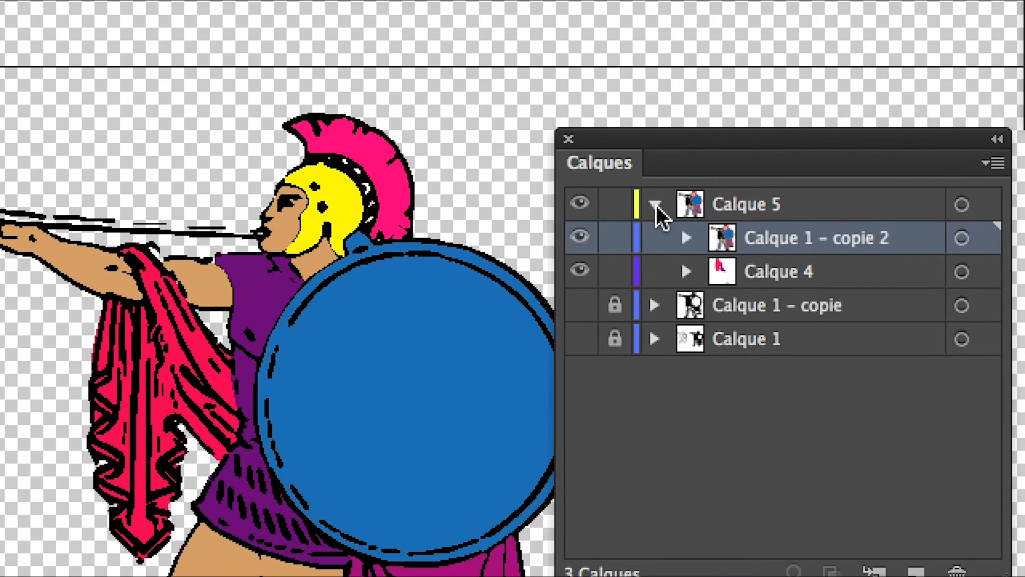
left_click(655, 205)
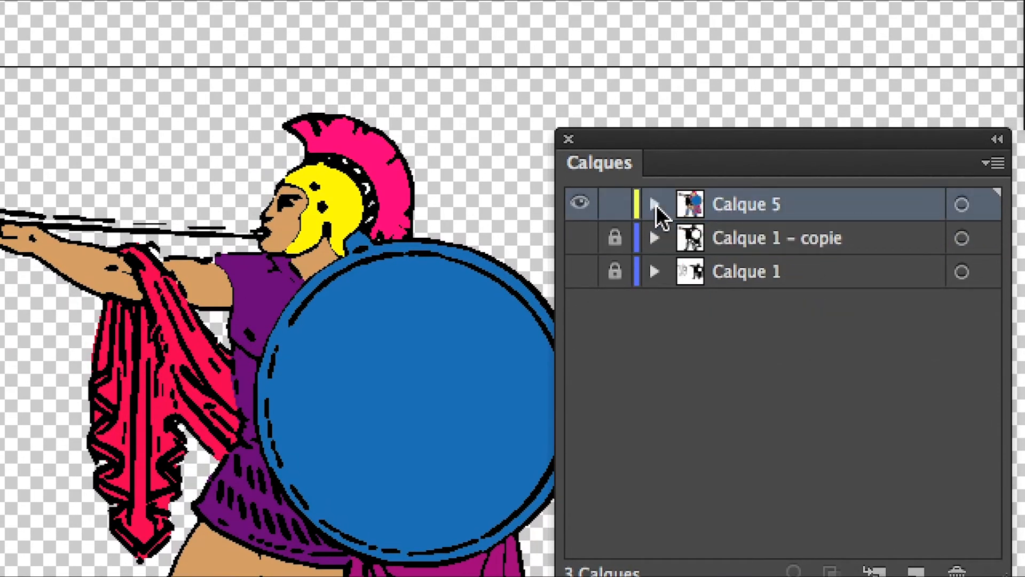
- Review the sublayers nested in Calque 5, including the contents of Calque 1 - copie 2, and collapse the layer again
left_click(655, 204)
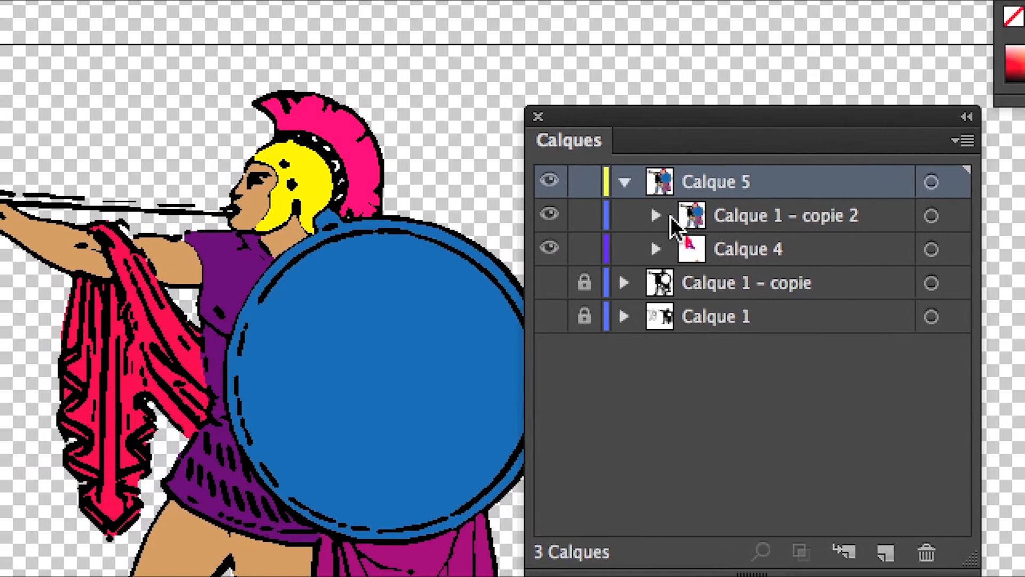
left_click(658, 216)
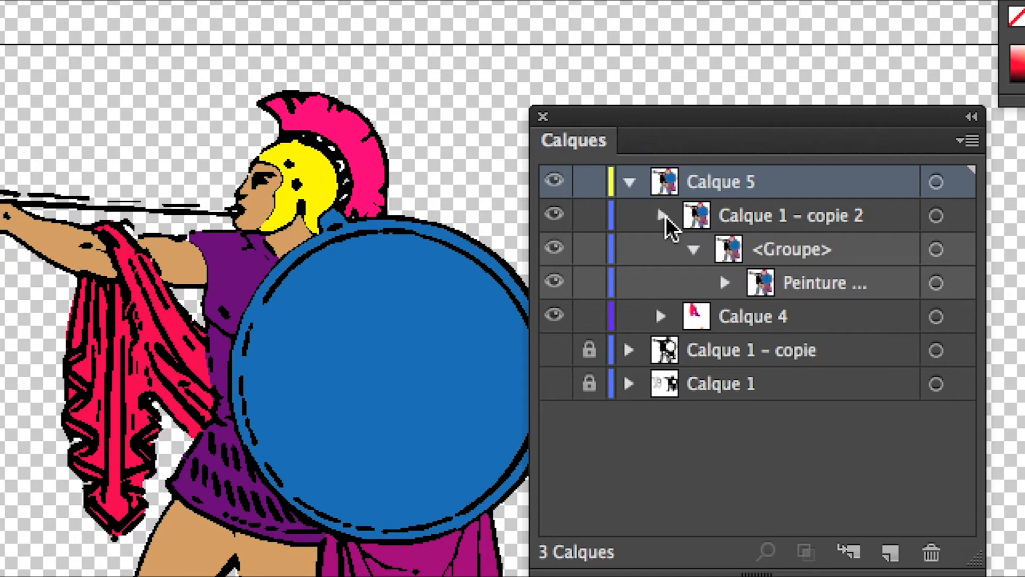
left_click(663, 216)
left_click(662, 235)
left_click(662, 235)
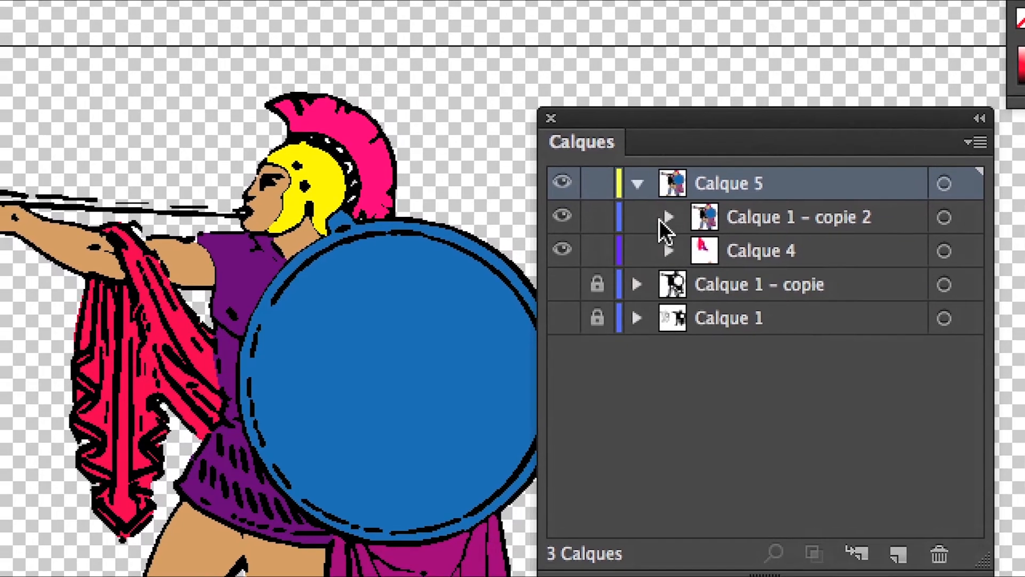
left_click(637, 184)
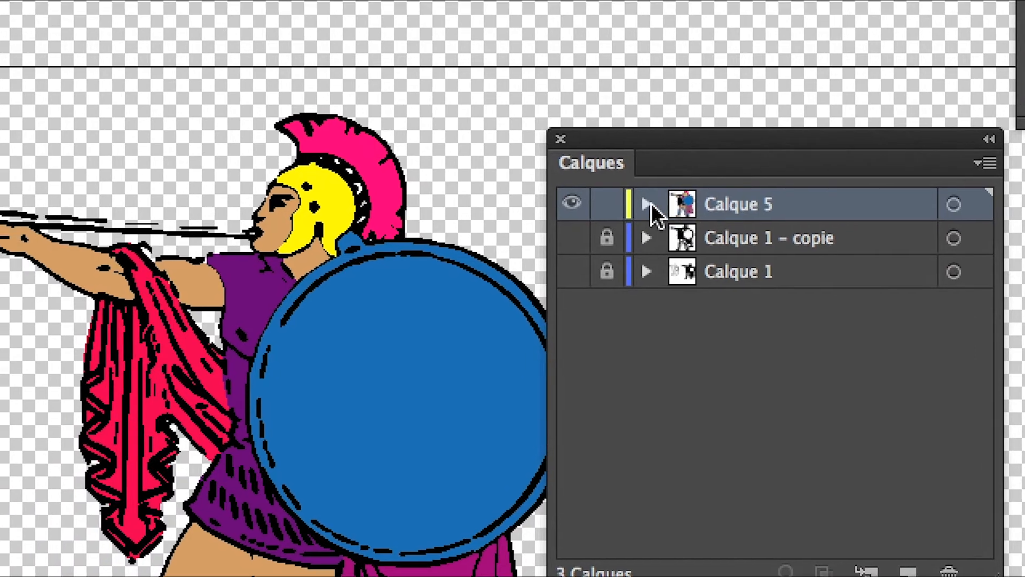
left_click(532, 210)
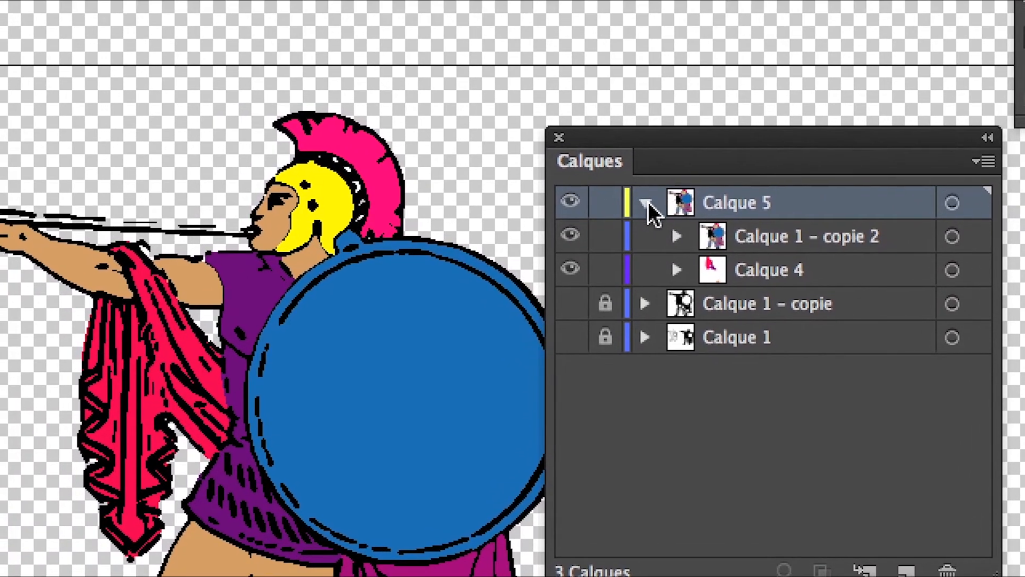
left_click(629, 206)
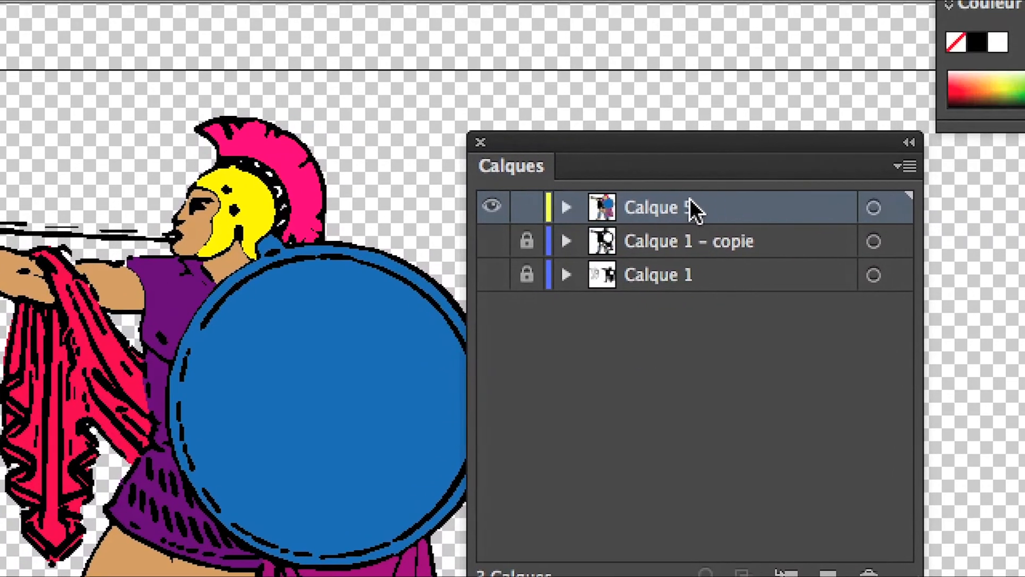
- Duplicate Calque 5 as a working copy, lock and hide the original, and make the copy the active layer
left_click_drag(795, 210, 851, 319)
left_click_drag(725, 243, 765, 499)
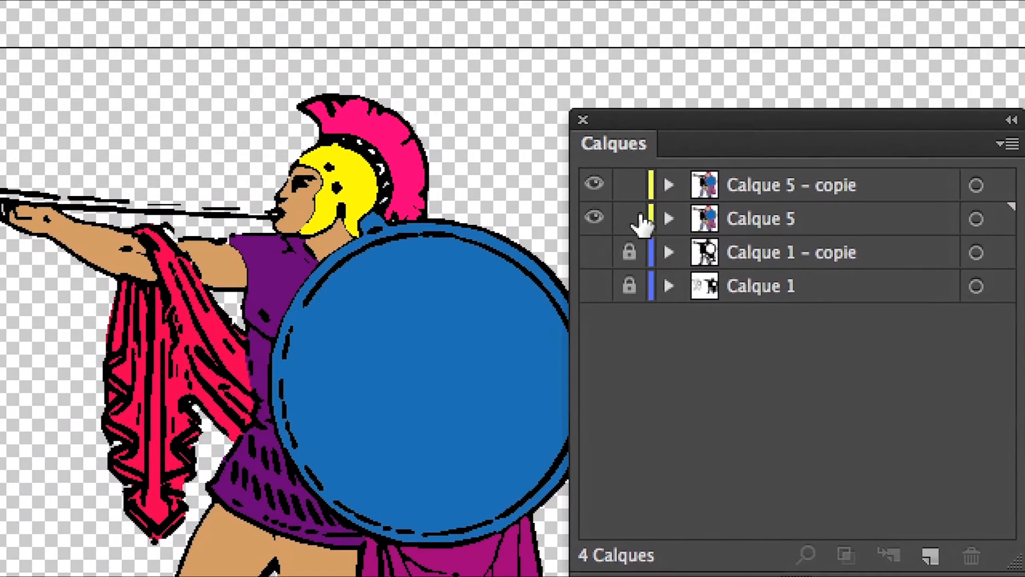
left_click(630, 218)
left_click(594, 217)
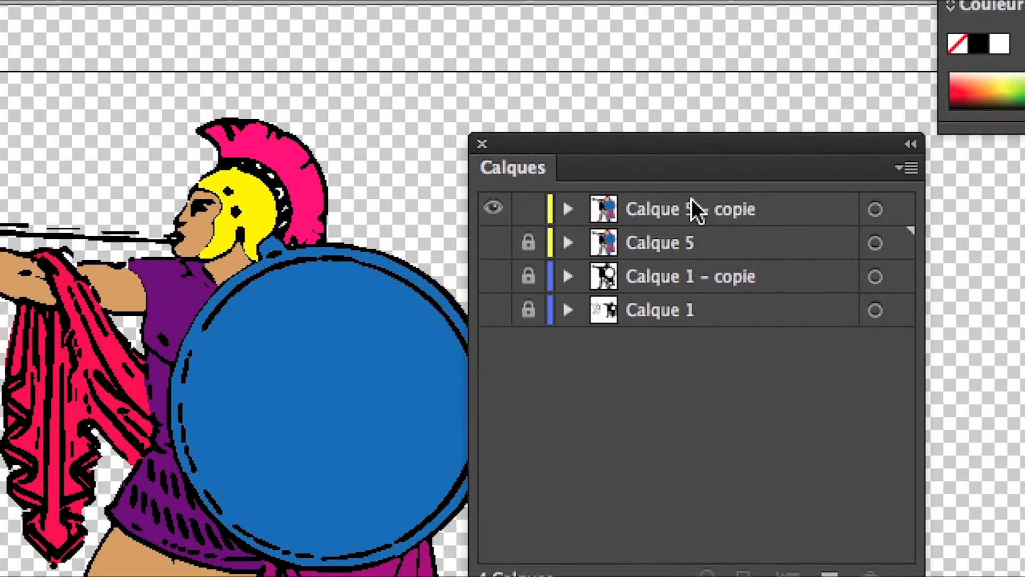
left_click(692, 201)
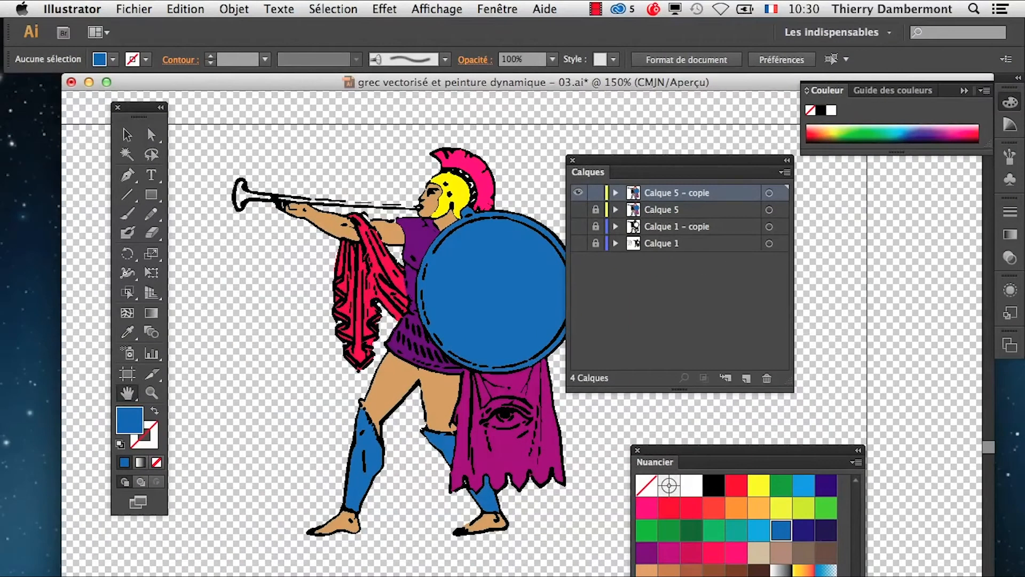
- Uncover the shield, reveal the nested contents of Calque 5 - copie and select its live paint object on the artboard
left_click_drag(665, 161, 723, 131)
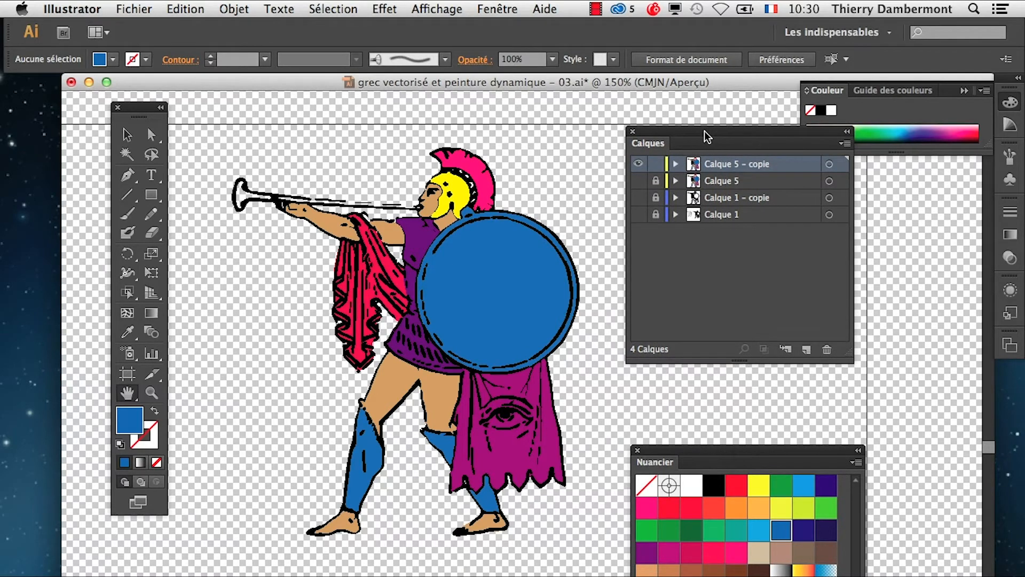
left_click(123, 140)
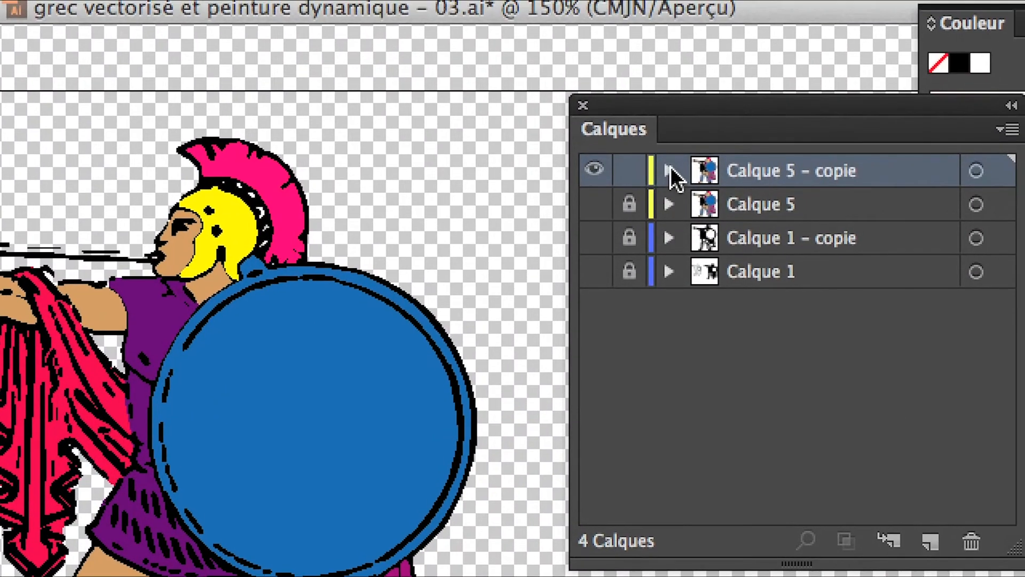
left_click(689, 143)
left_click(683, 183)
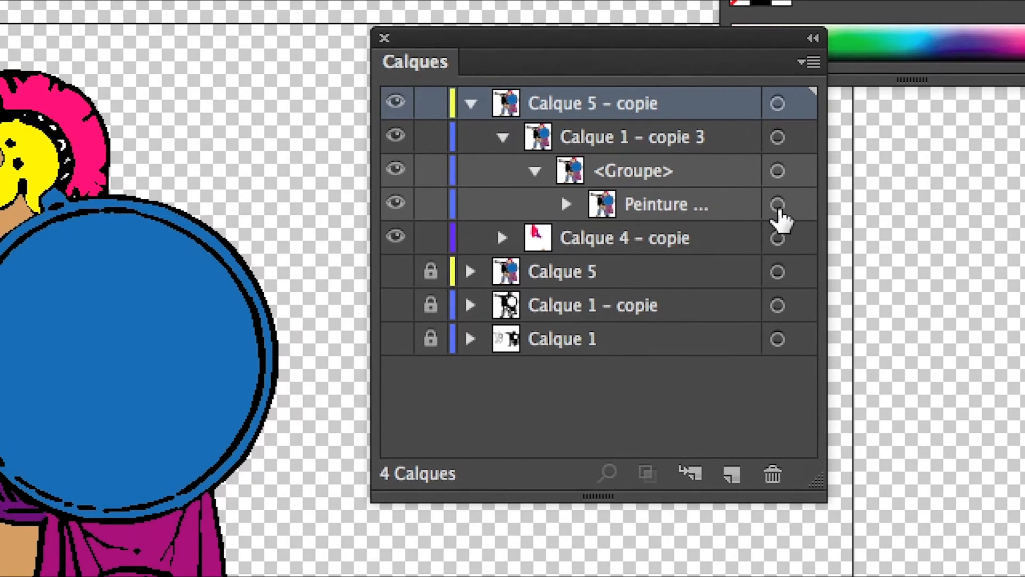
left_click(777, 205)
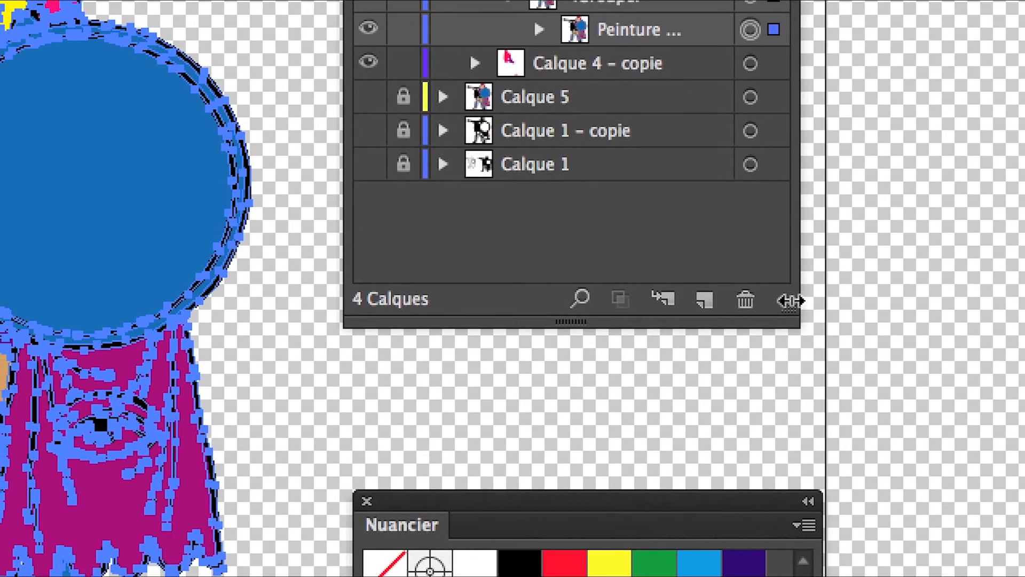
- Examine the full list of paths inside the Peinture dynamique object, with its layer names fully readable, and collapse it again
left_click_drag(789, 301, 981, 259)
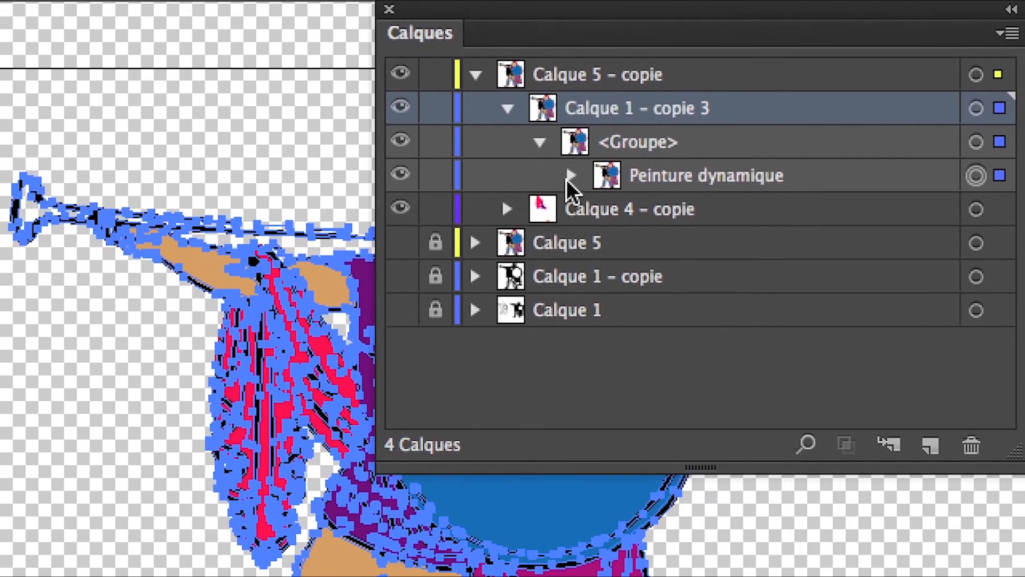
left_click(573, 173)
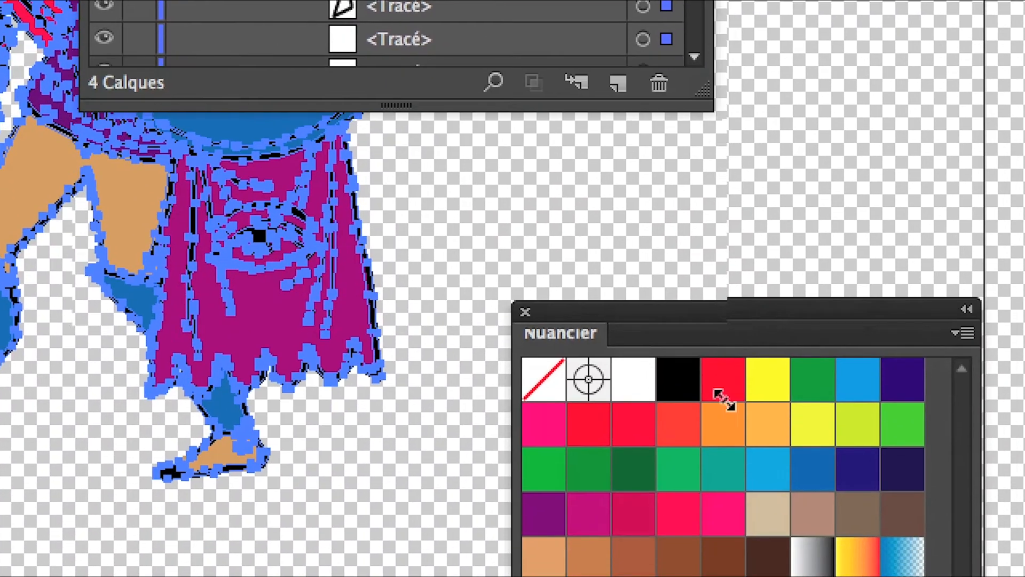
left_click_drag(725, 400, 723, 576)
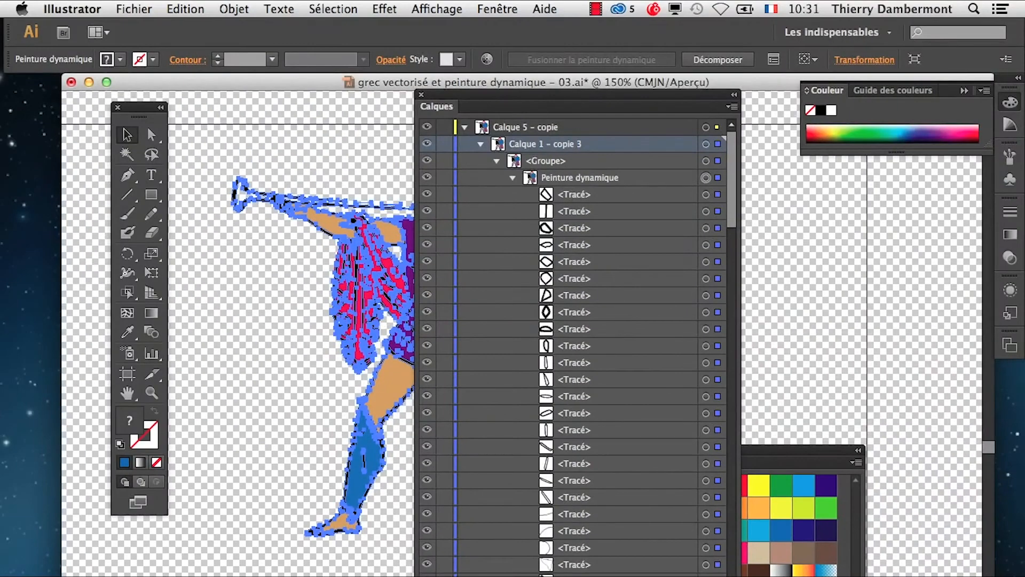
scroll(574, 347, "down", 5)
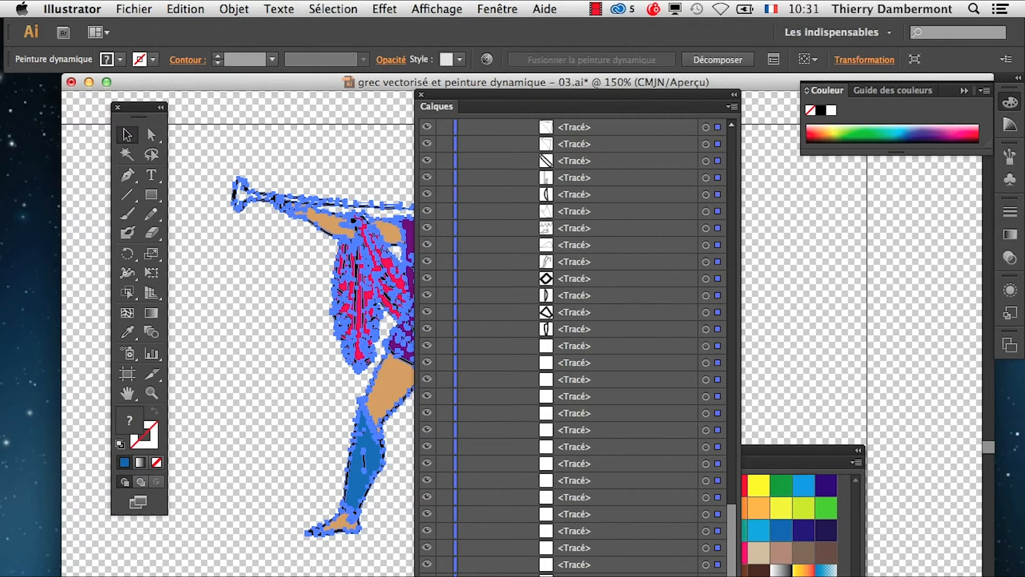
scroll(571, 347, "down", 5)
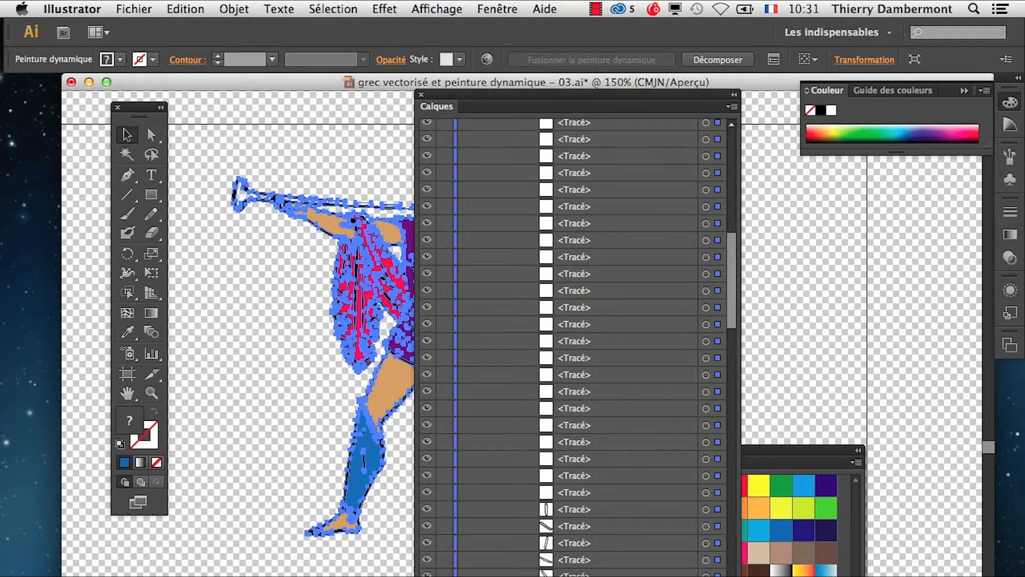
scroll(572, 347, "up", 2)
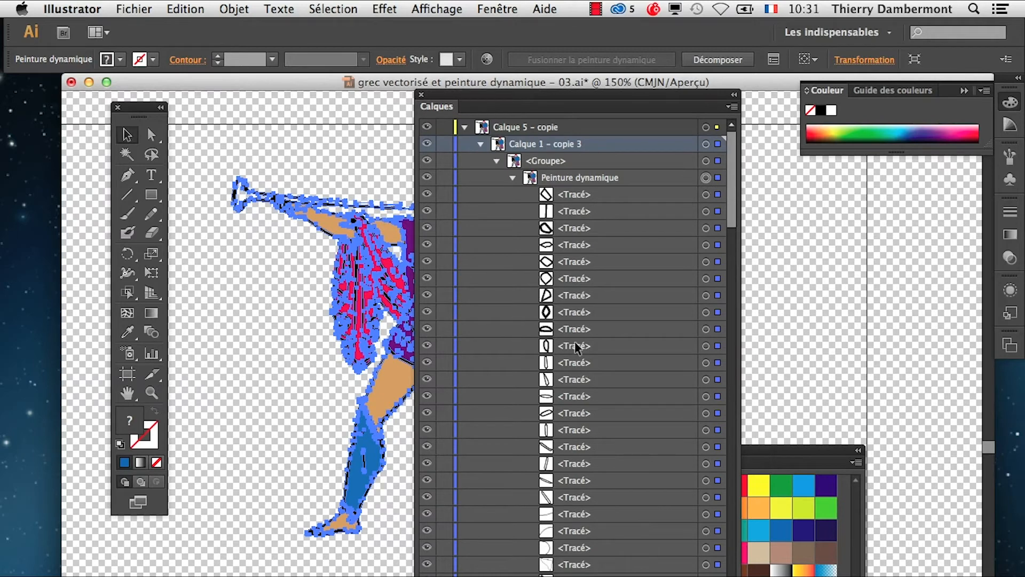
left_click(514, 179)
left_click_drag(517, 92, 670, 128)
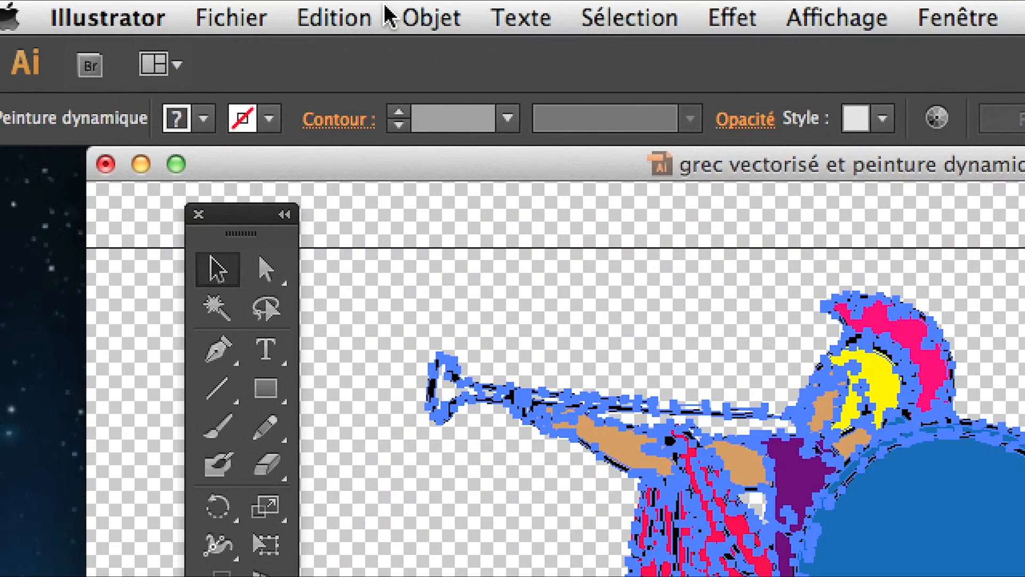
- Expand the selected live paint object of the warrior into ordinary vector shapes with Décomposer
left_click(389, 15)
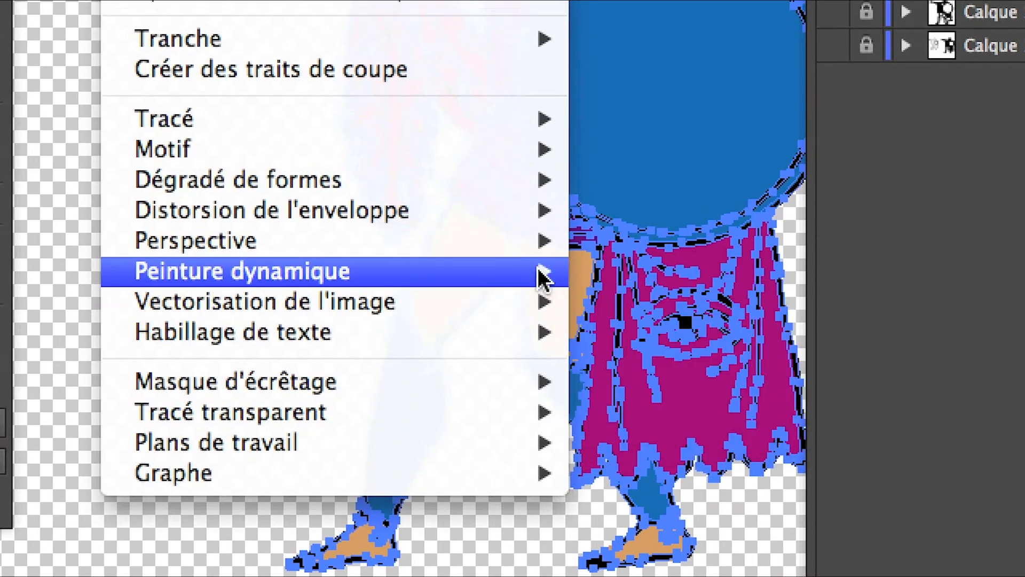
mouse_move(764, 275)
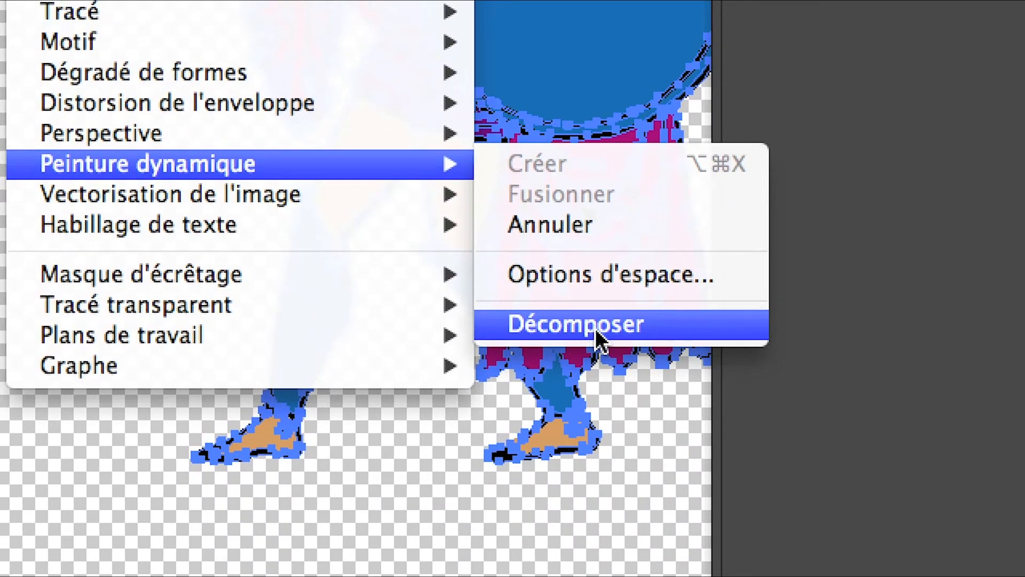
left_click(599, 325)
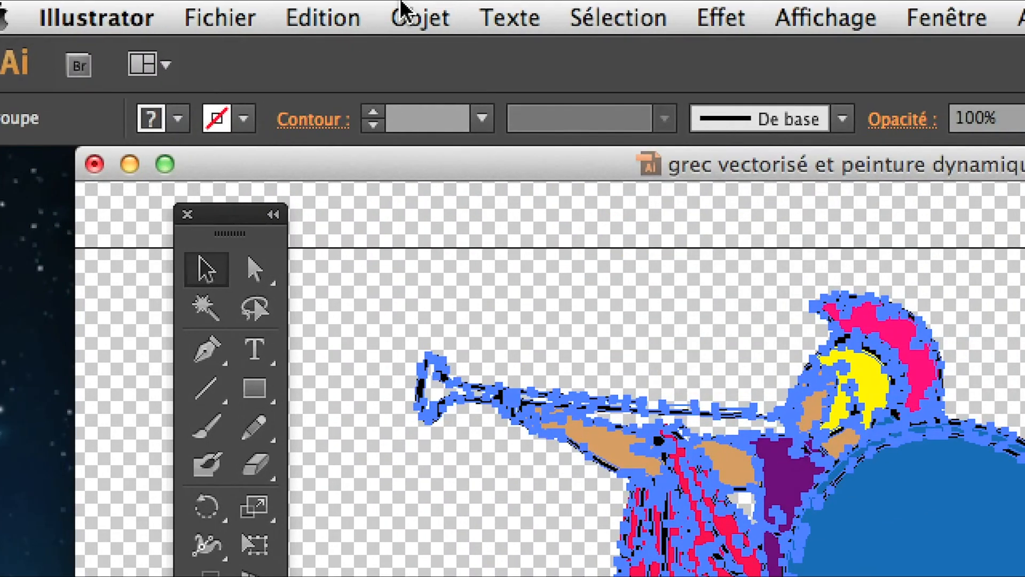
- Set the default live paint gap detection to stop paint at large gaps (Grands espaces)
left_click(446, 5)
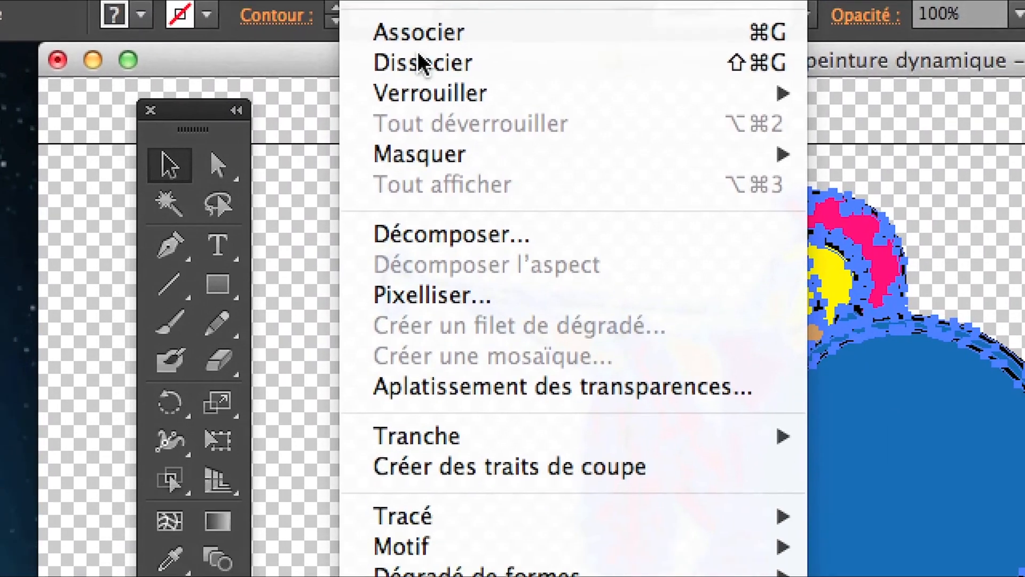
mouse_move(466, 266)
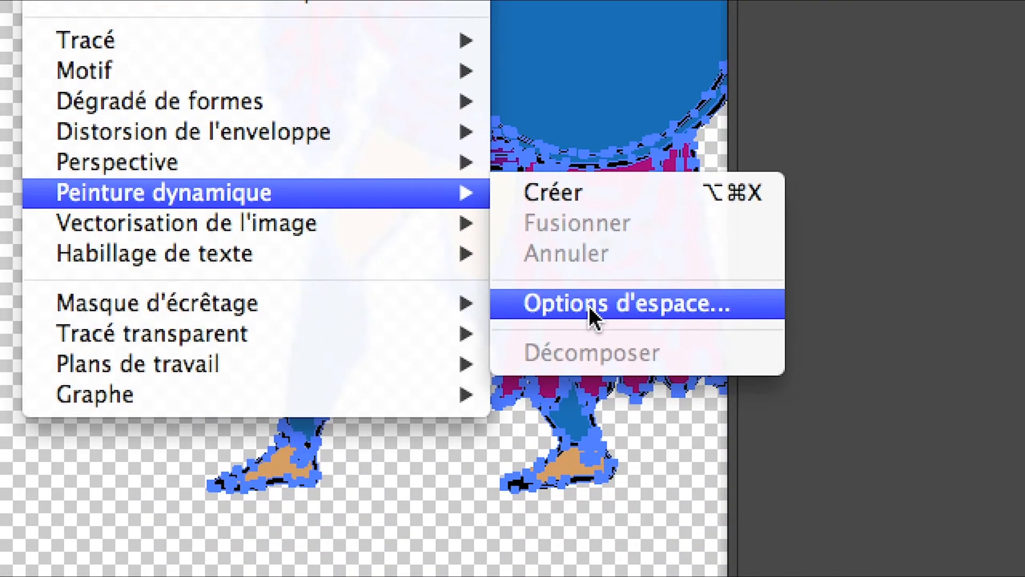
left_click(589, 306)
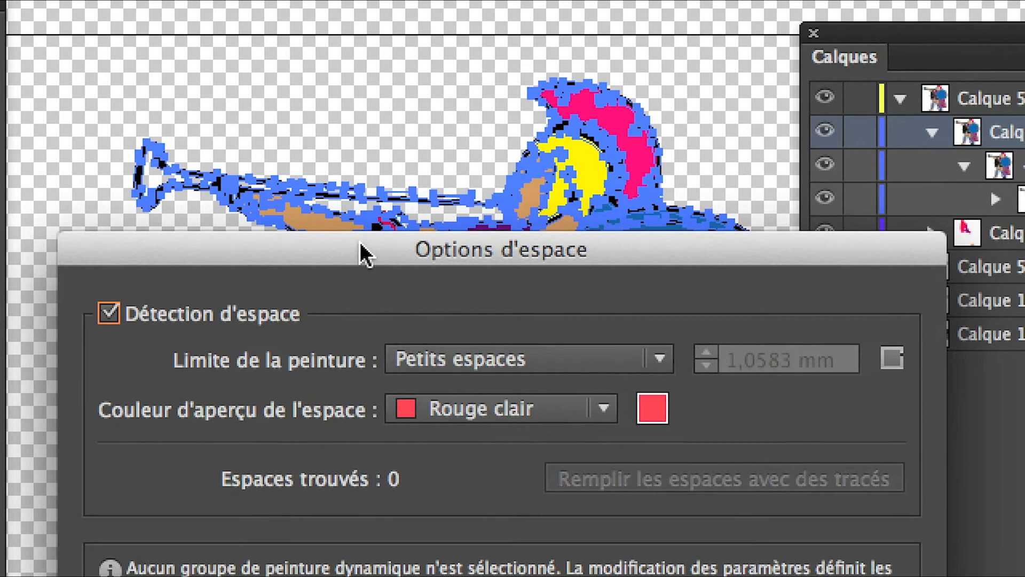
left_click_drag(319, 163, 323, 403)
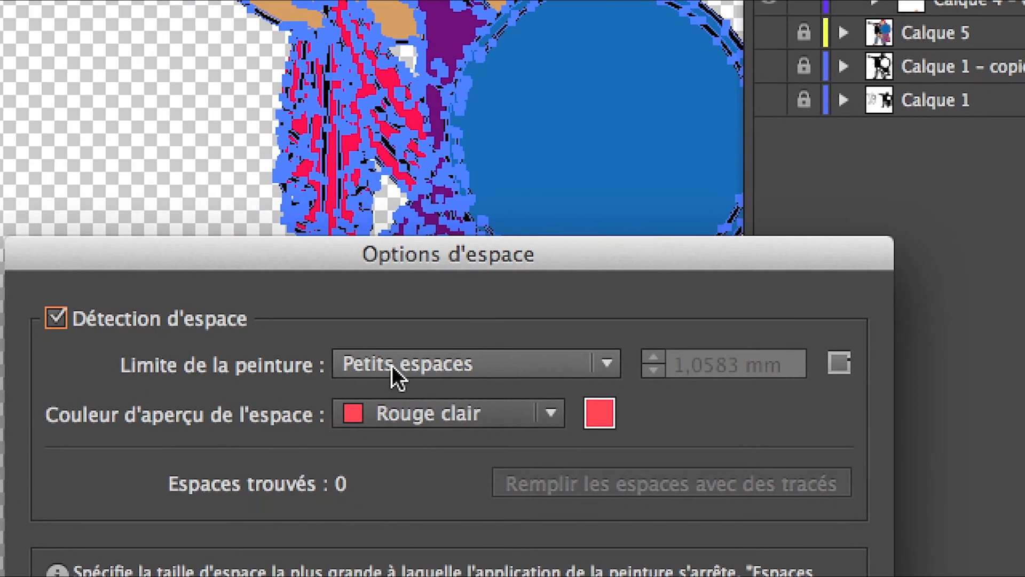
left_click(393, 365)
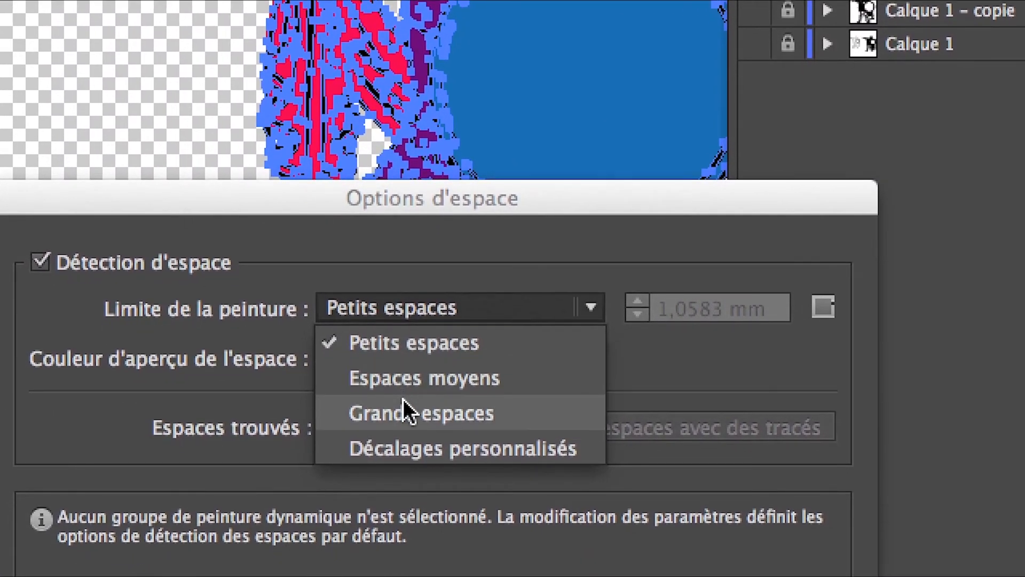
left_click(406, 407)
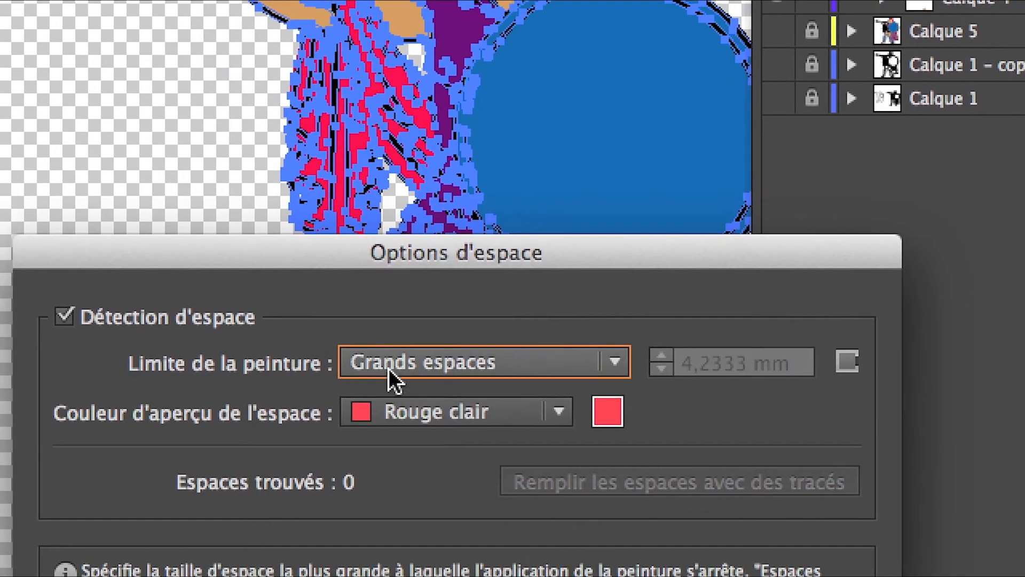
left_click(389, 369)
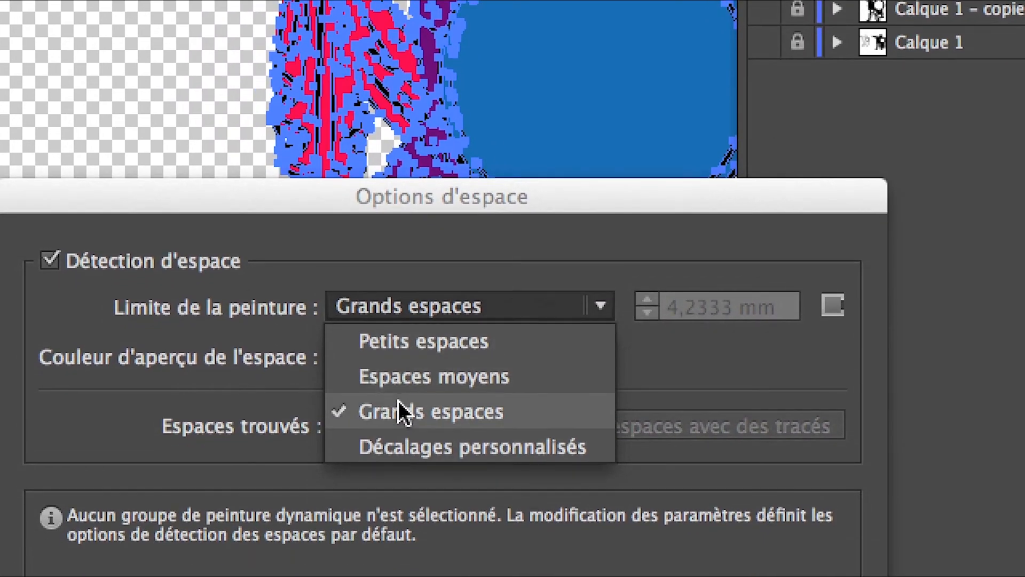
left_click(398, 411)
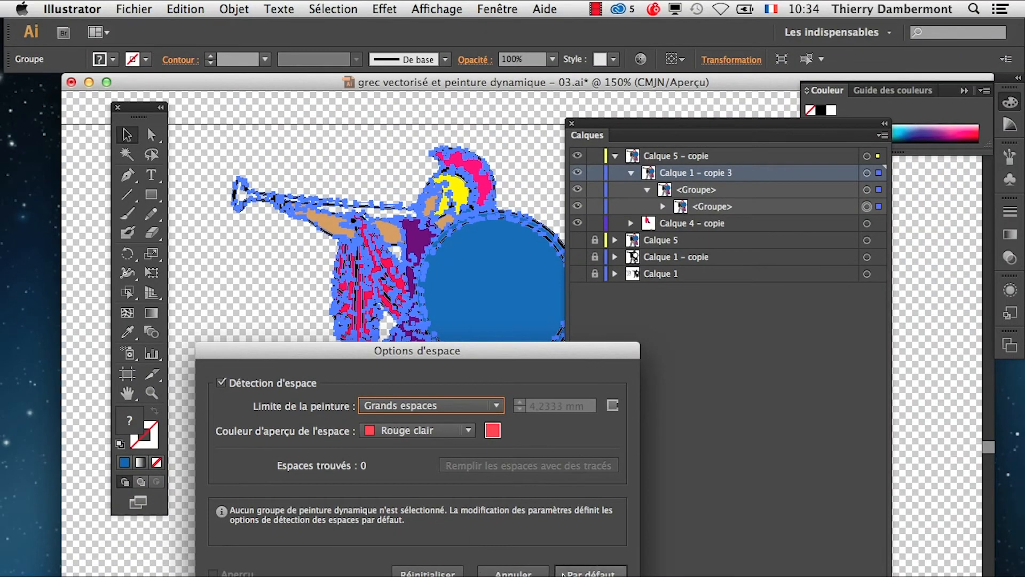
left_click(590, 574)
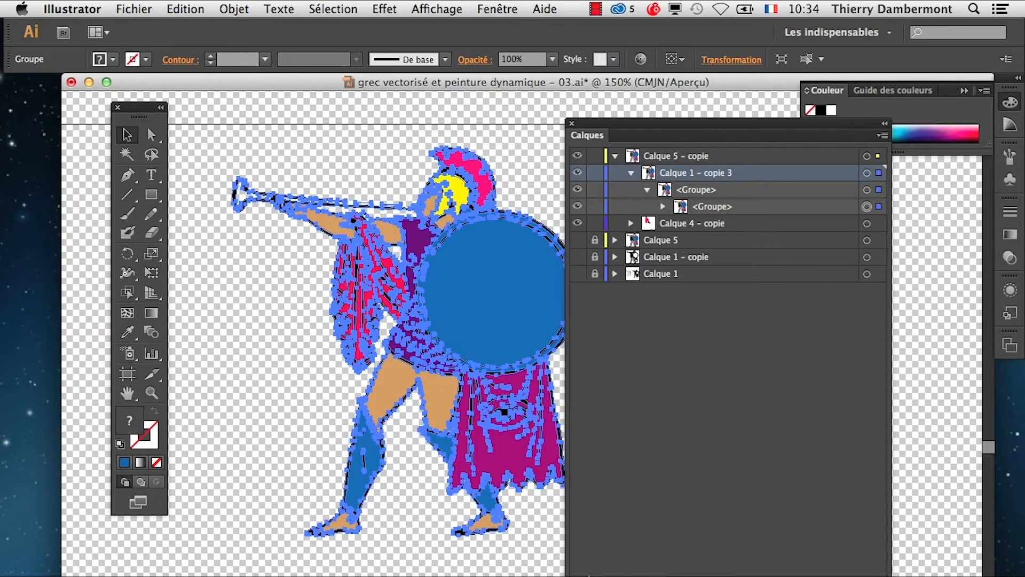
- Examine the expanded drapery and tunic up close and check the paths inside Calque 4 - copie
scroll(374, 359, "up", 4)
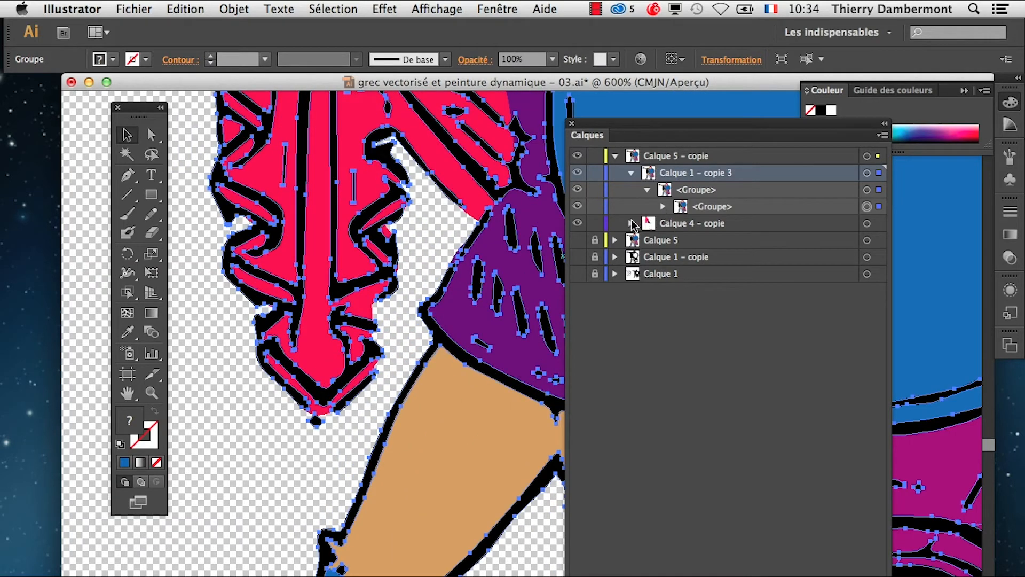
left_click(631, 223)
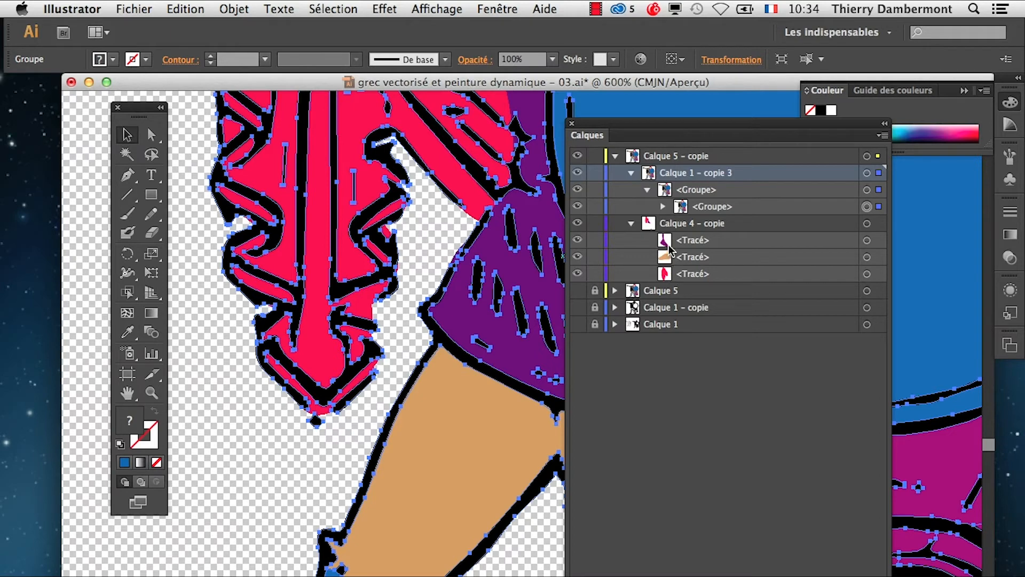
left_click(632, 223)
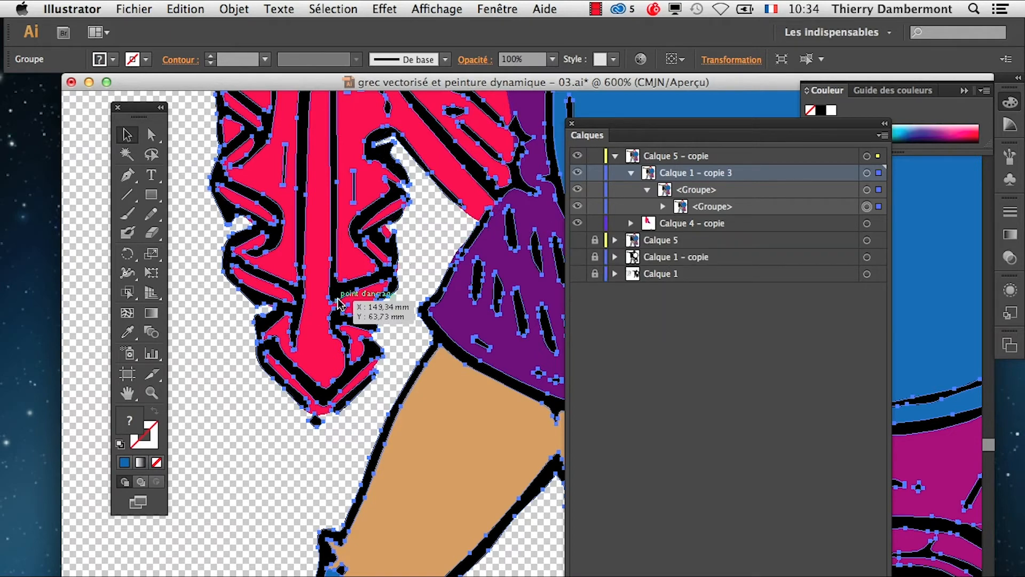
- Inspect the drapery's lower edges up close and check the live paint gap settings in Options d'espace
scroll(401, 319, "up", 3)
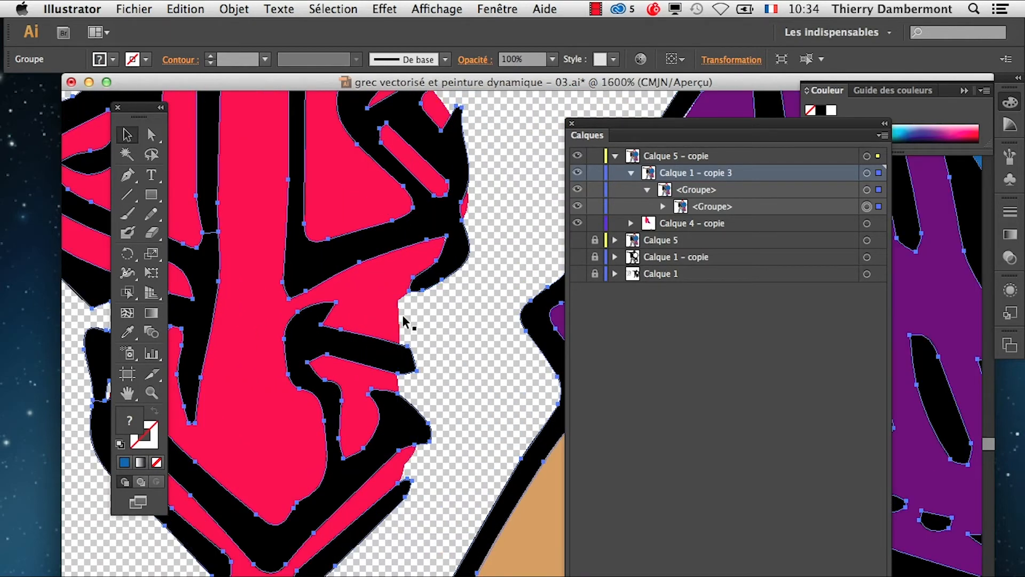
scroll(404, 323, "down", 5)
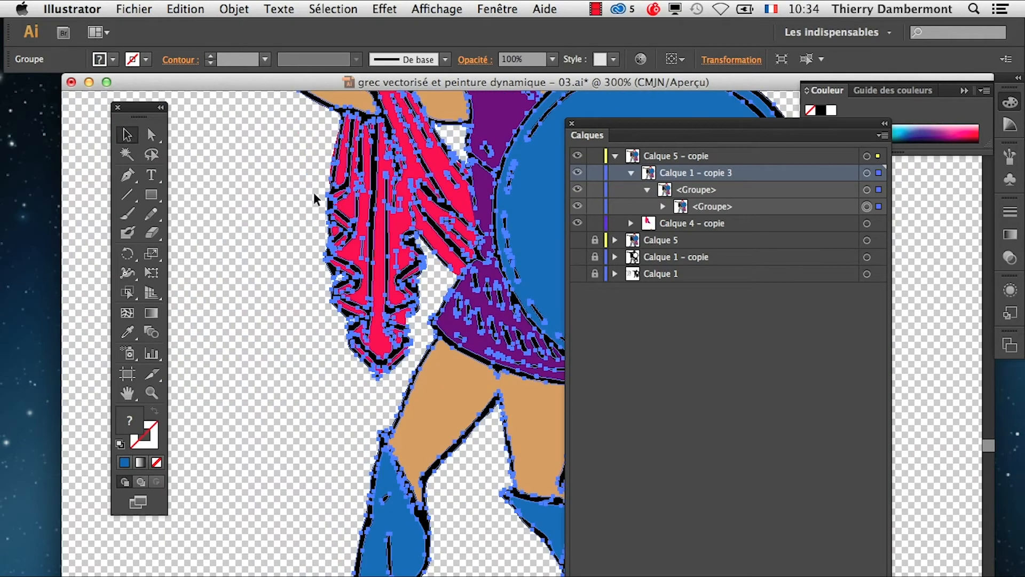
left_click(232, 8)
mouse_move(318, 419)
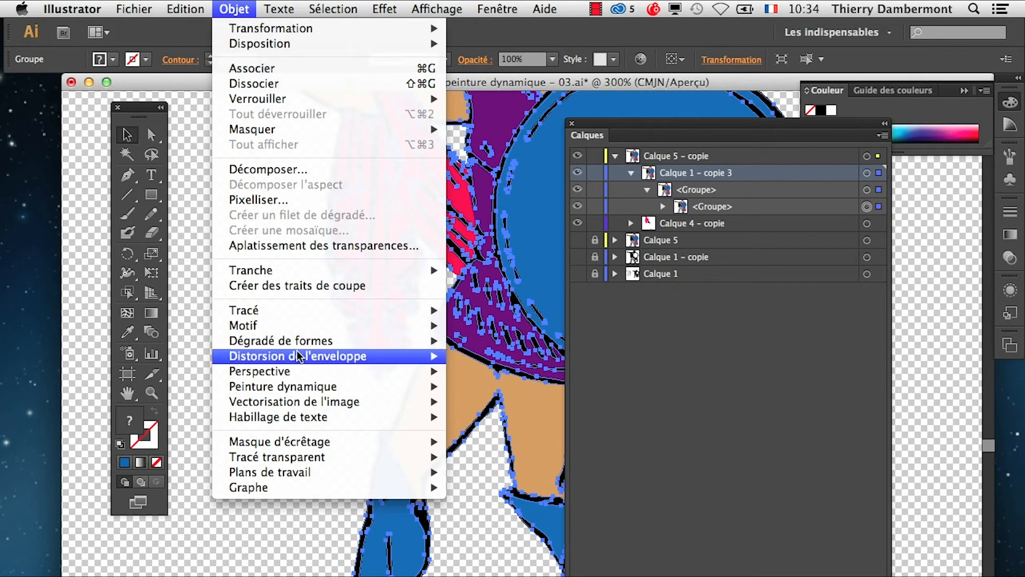
mouse_move(297, 354)
mouse_move(333, 396)
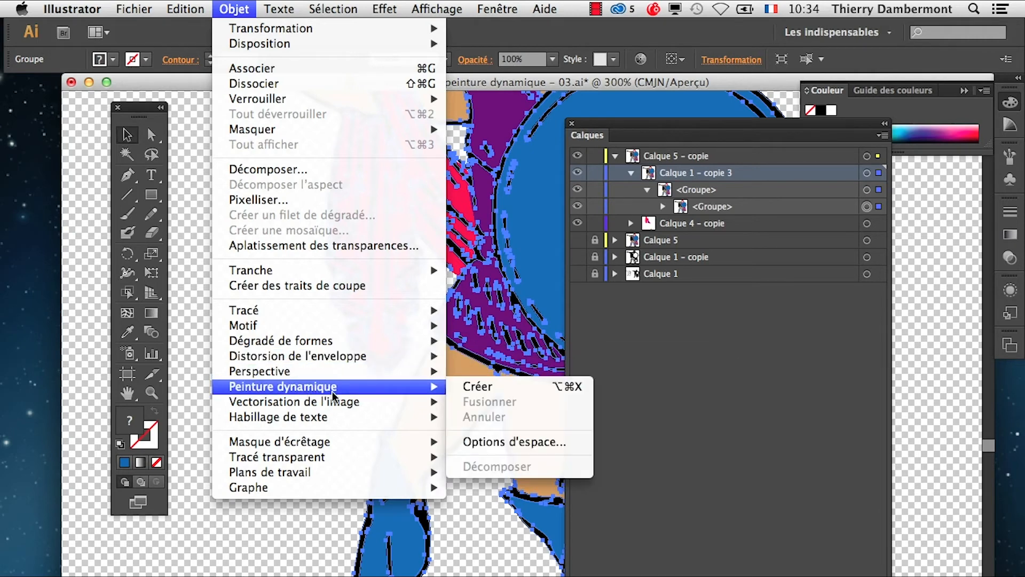
left_click(487, 442)
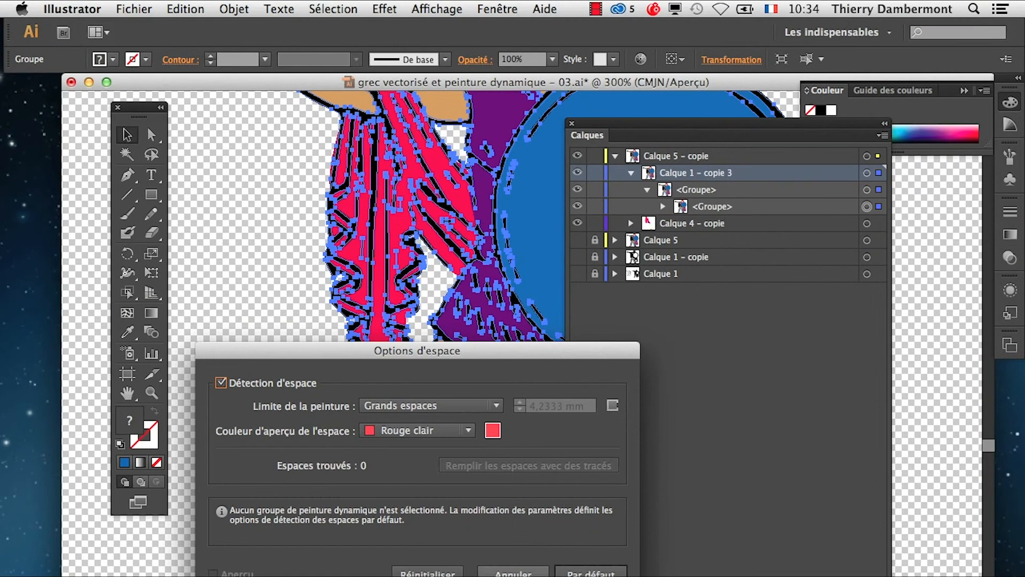
left_click(513, 571)
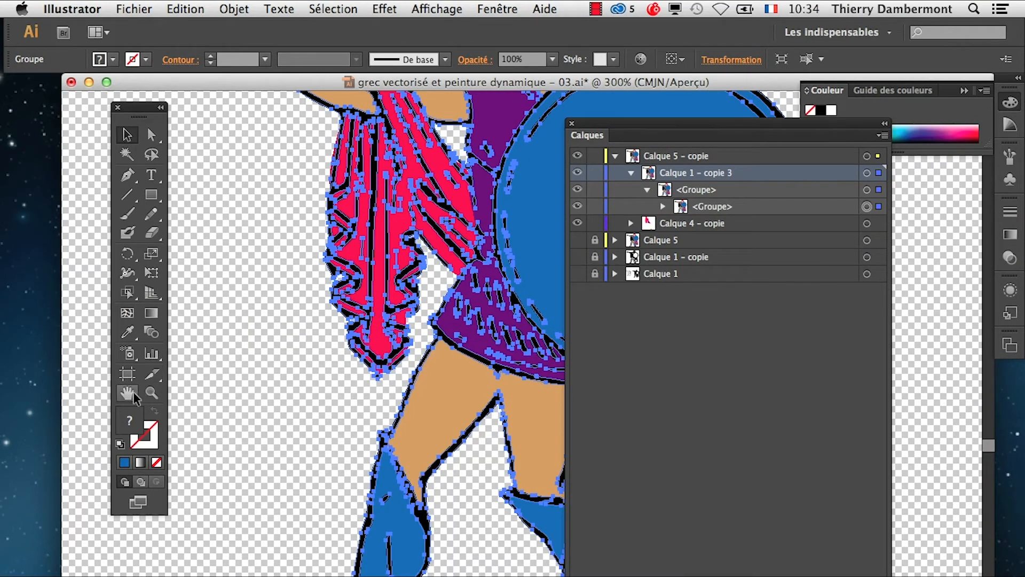
- Review the paint limit choices in Options d'espace, trying Grands espaces and Décalages personnalisés, and cancel the dialog
left_click_drag(394, 368, 303, 571)
left_click_drag(449, 431, 393, 405)
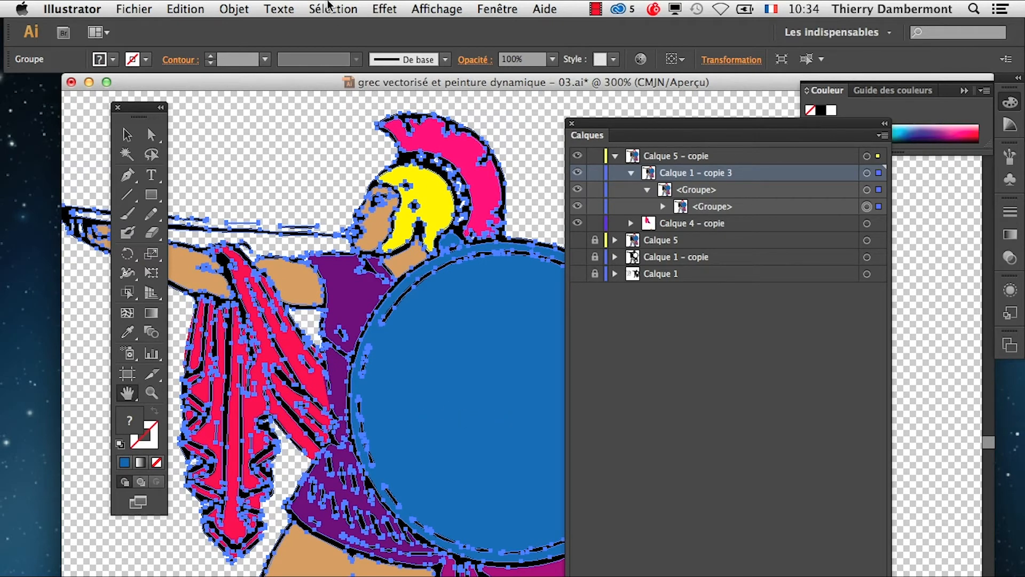
left_click(234, 9)
mouse_move(415, 392)
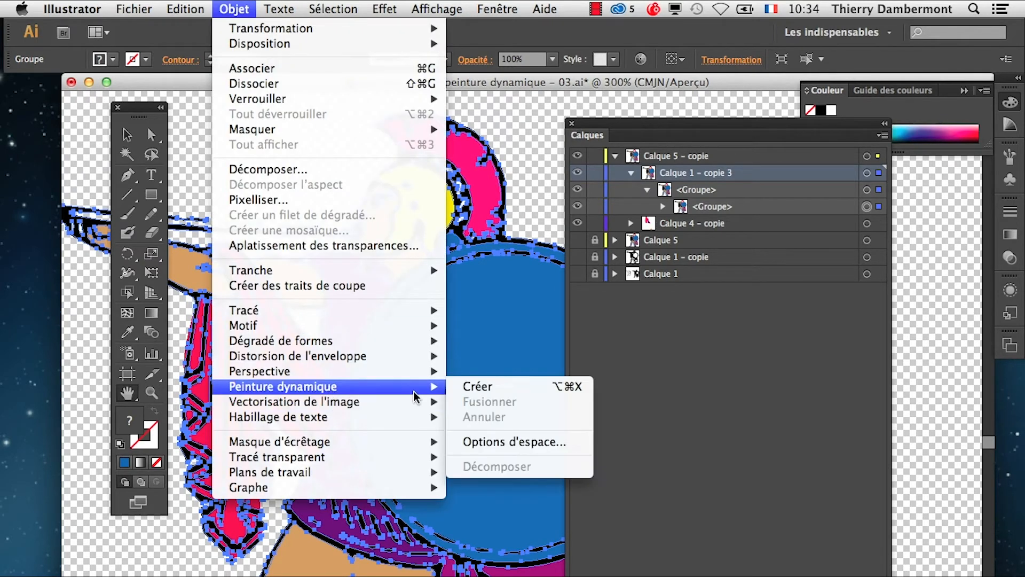
left_click(510, 441)
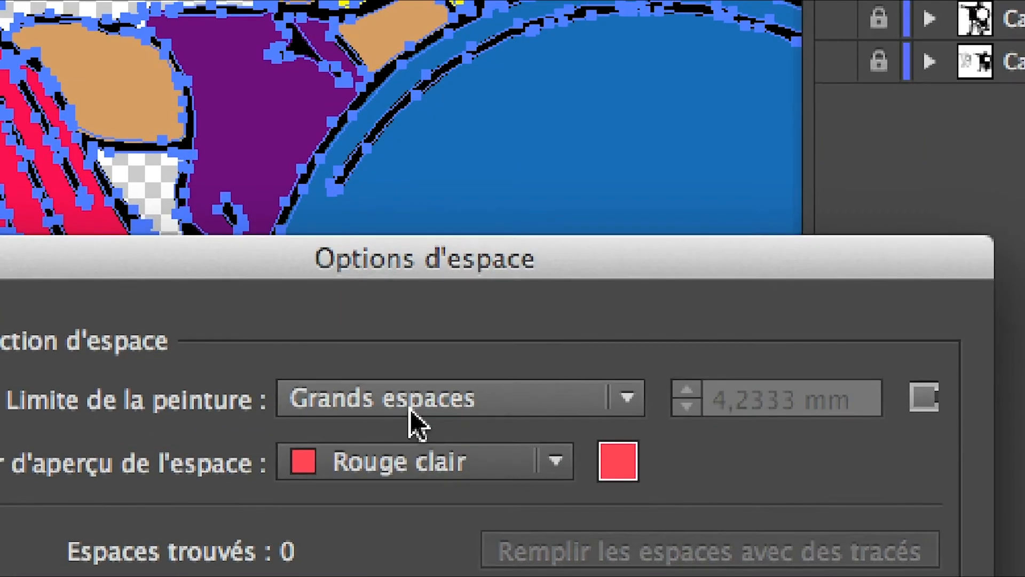
left_click(413, 410)
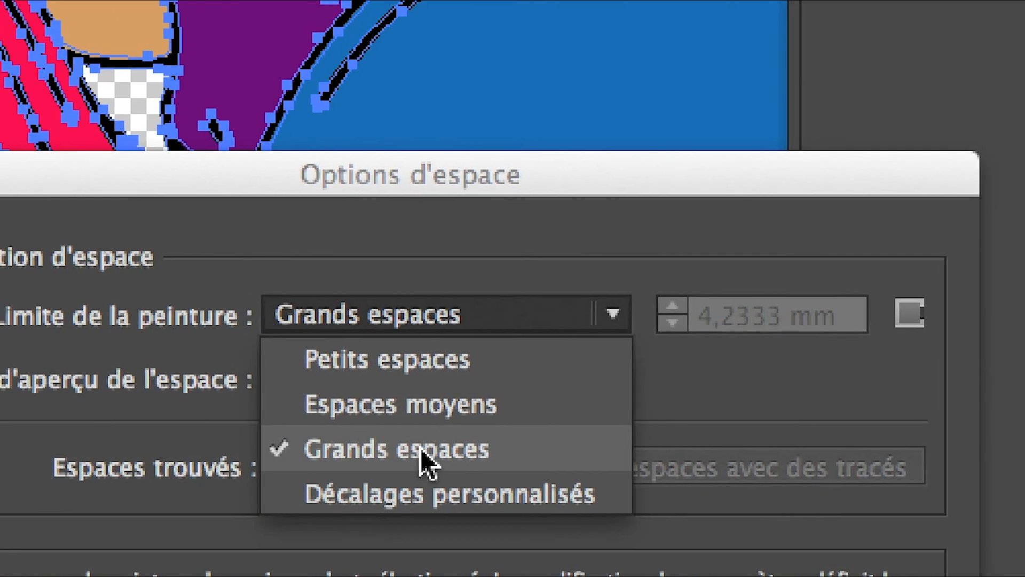
left_click(426, 451)
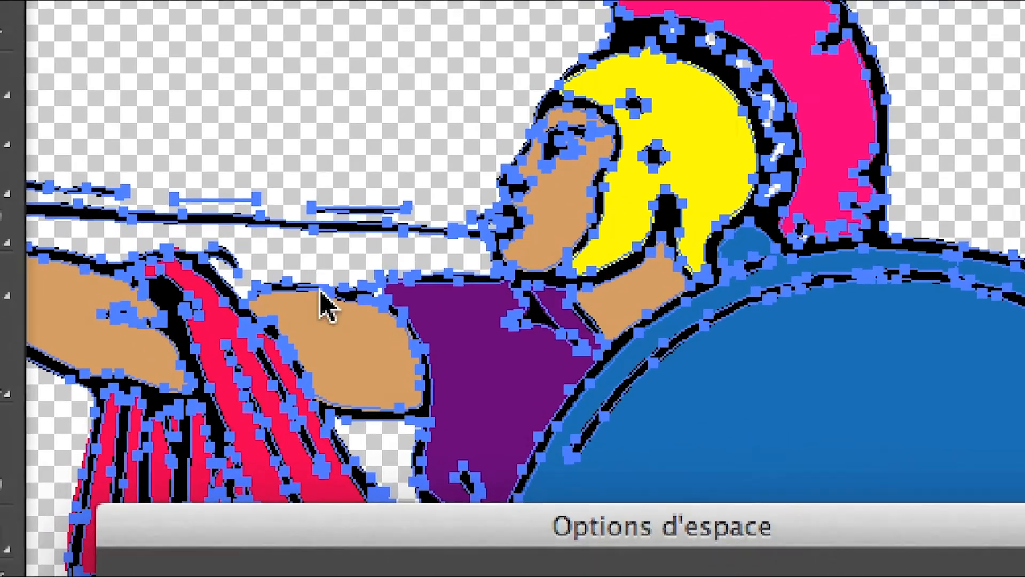
left_click(394, 404)
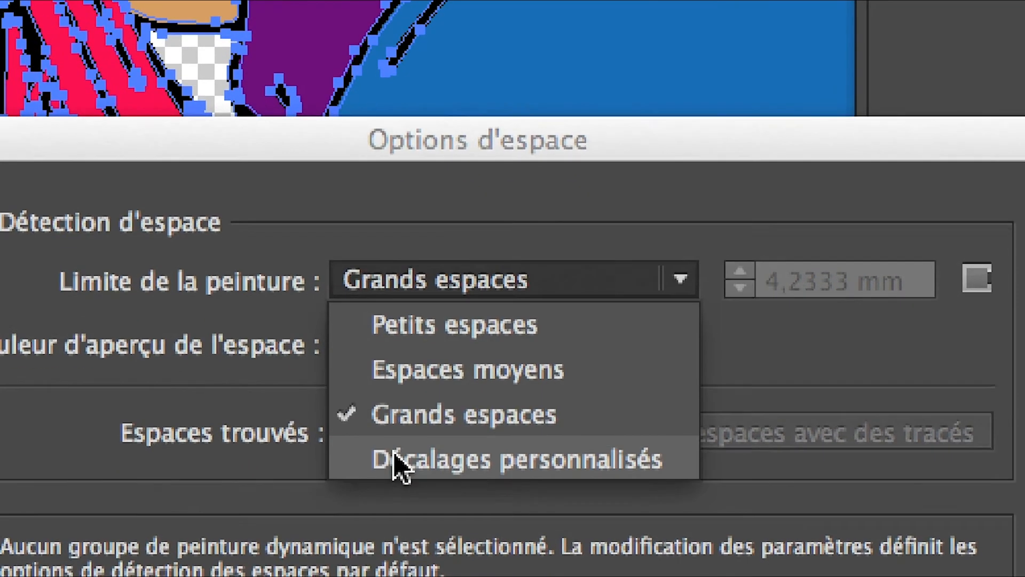
left_click(446, 502)
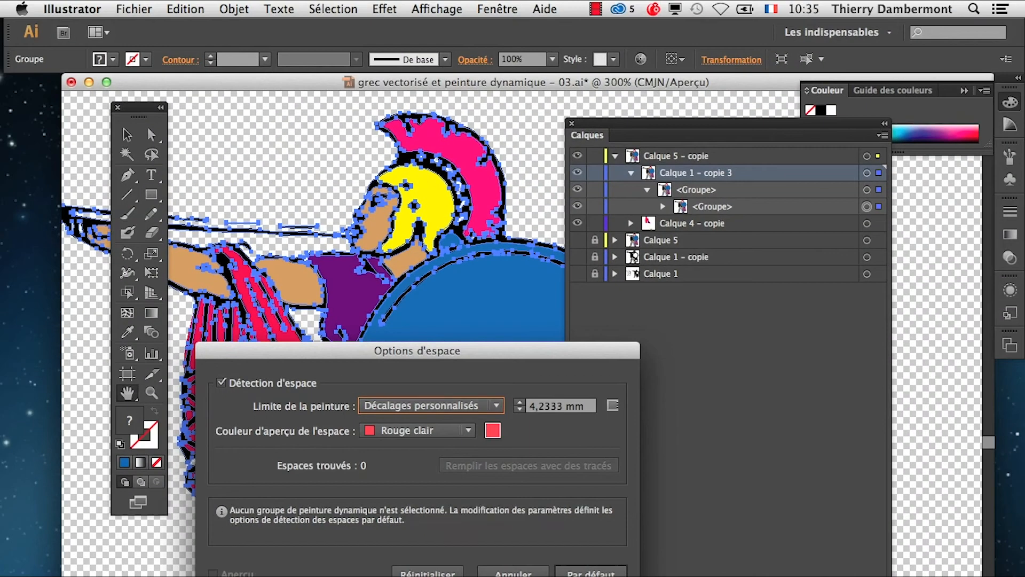
left_click(513, 573)
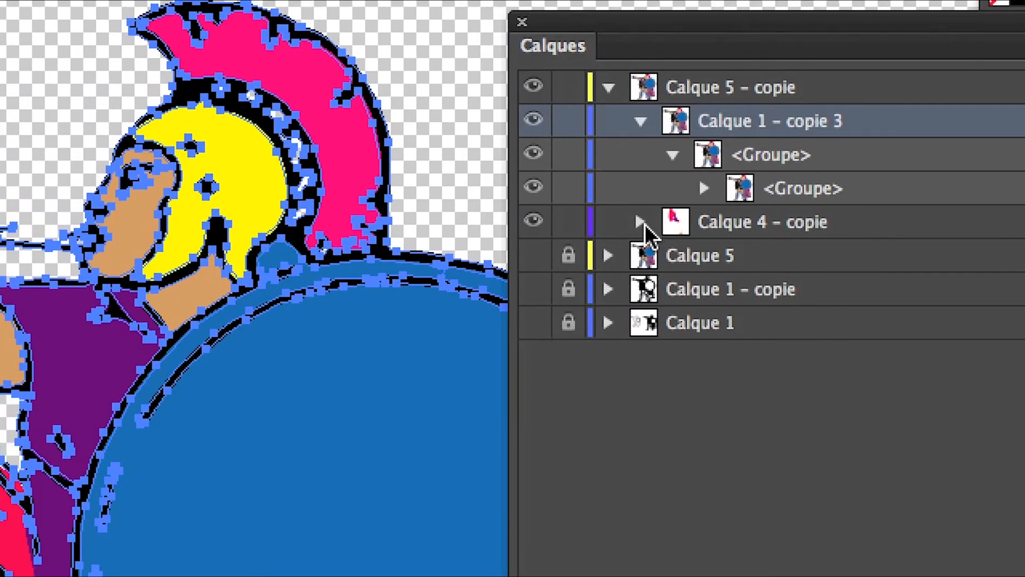
- Check the paths inside Calque 4 - copie, collapse the layer again and deselect the warrior artwork
left_click(642, 223)
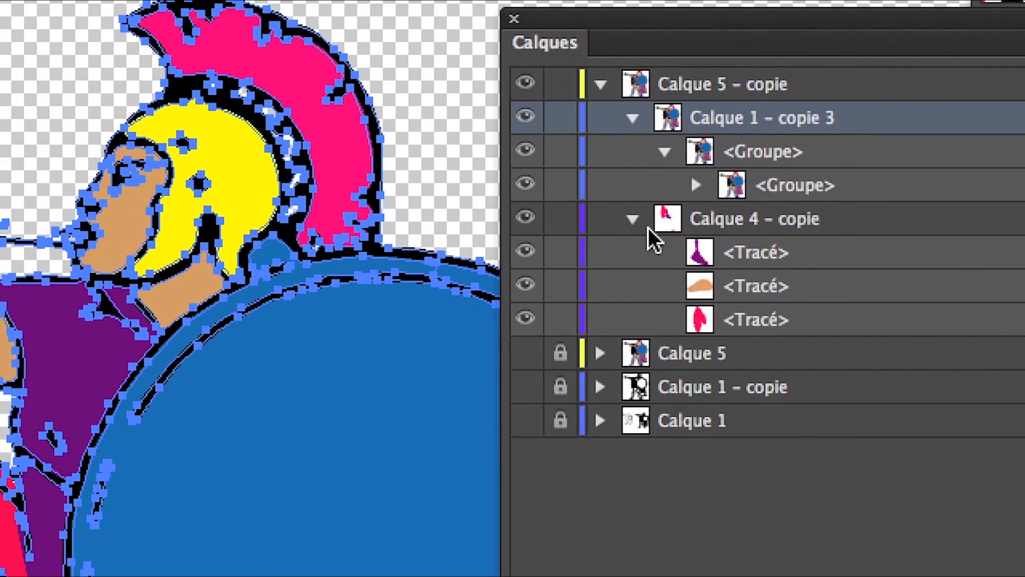
left_click(646, 224)
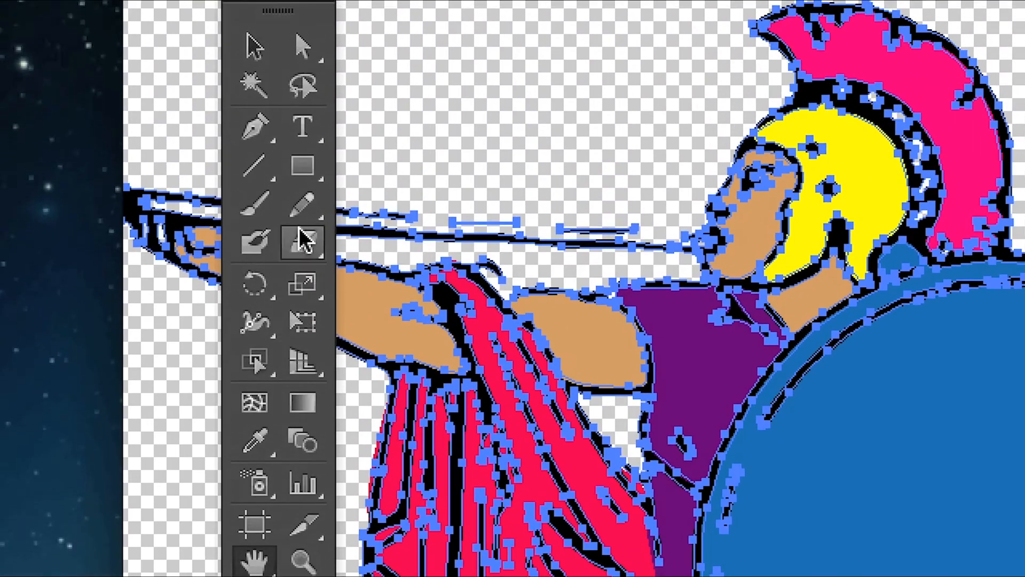
left_click(274, 169)
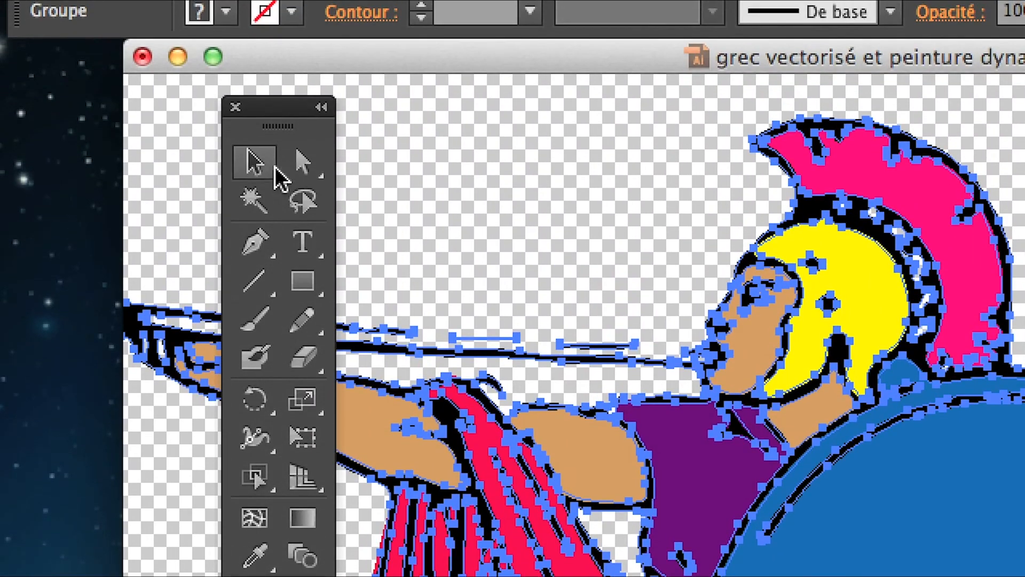
left_click(343, 206)
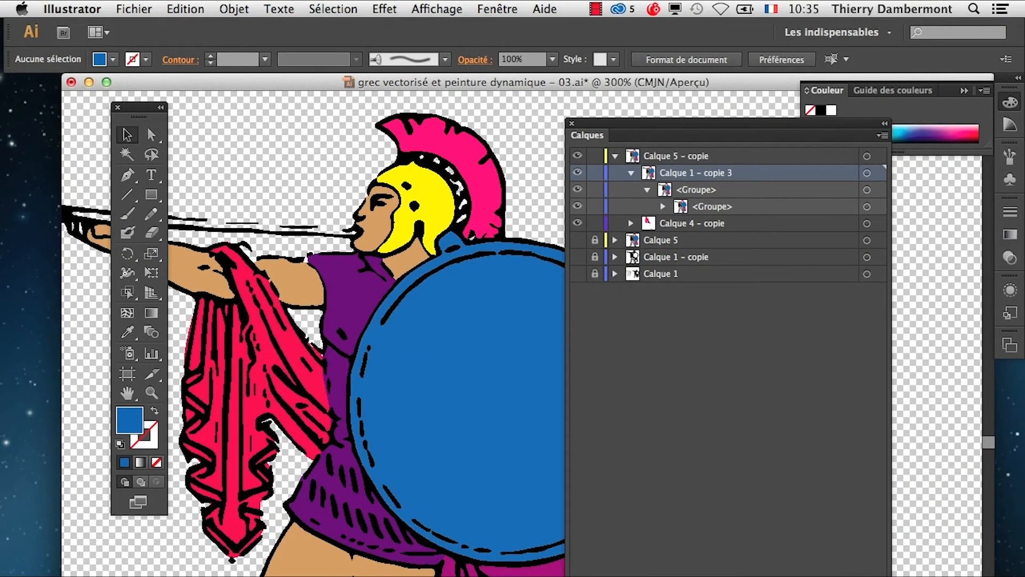
- Shrink the Calques panel and place it beside the warrior, clear of the shield and between the Couleur and Nuancier panels
left_click_drag(595, 127, 577, 83)
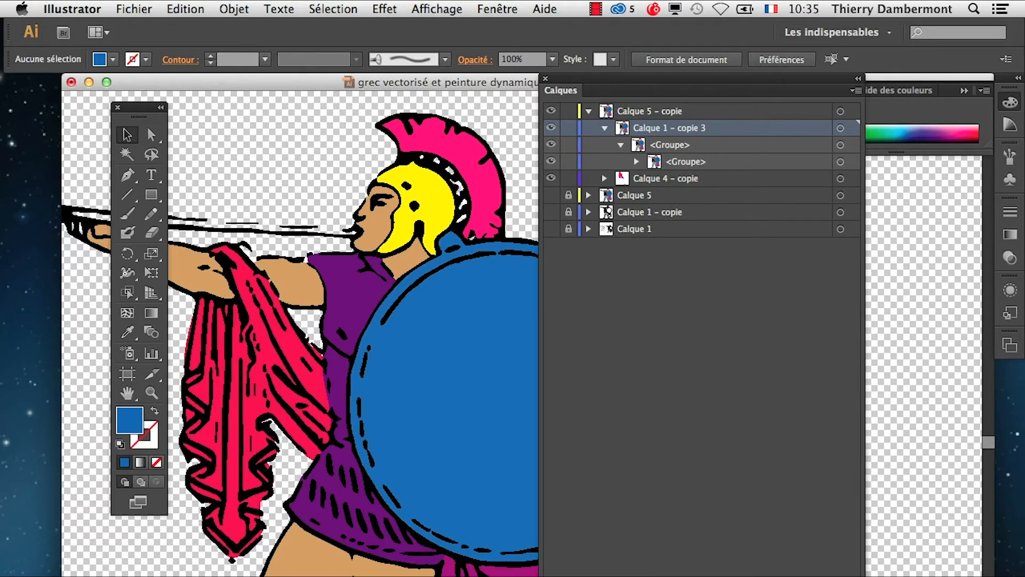
left_click_drag(861, 573, 826, 345)
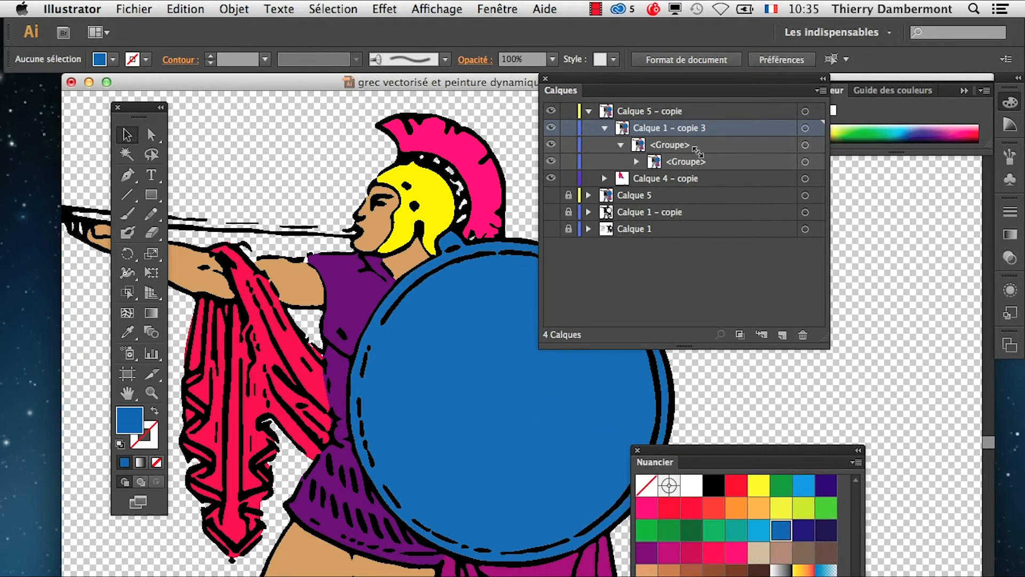
left_click_drag(592, 79, 739, 162)
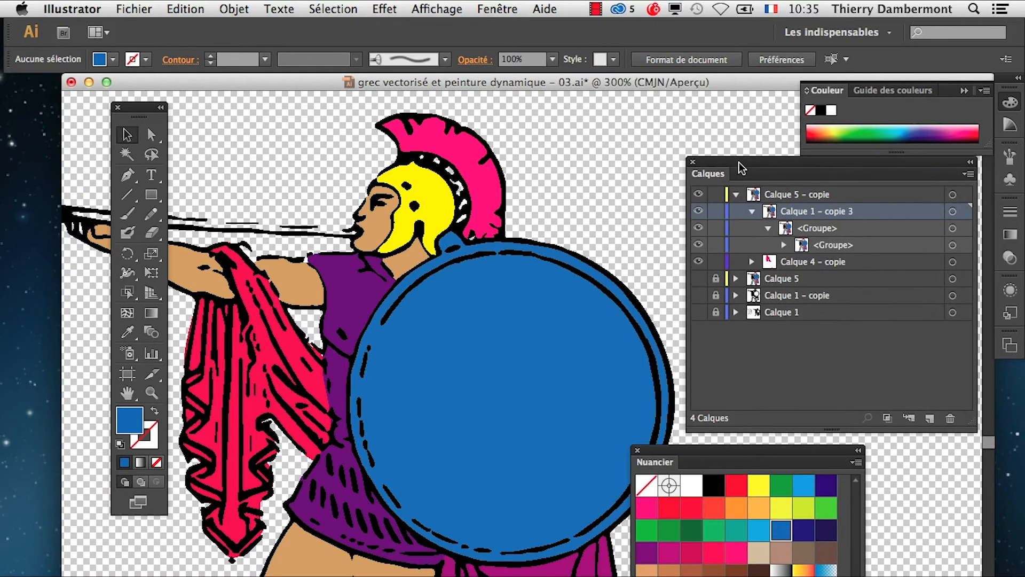
- Examine the full list of expanded paths in the innermost group of Calque 1 - copie 3, and collapse Calque 5 - copie
left_click(784, 245)
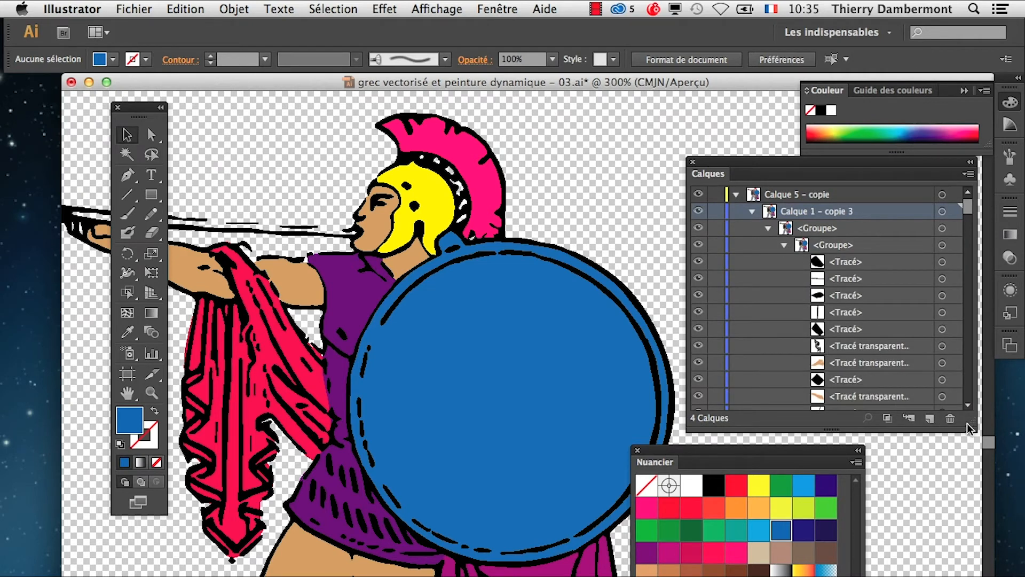
left_click_drag(974, 425, 866, 429)
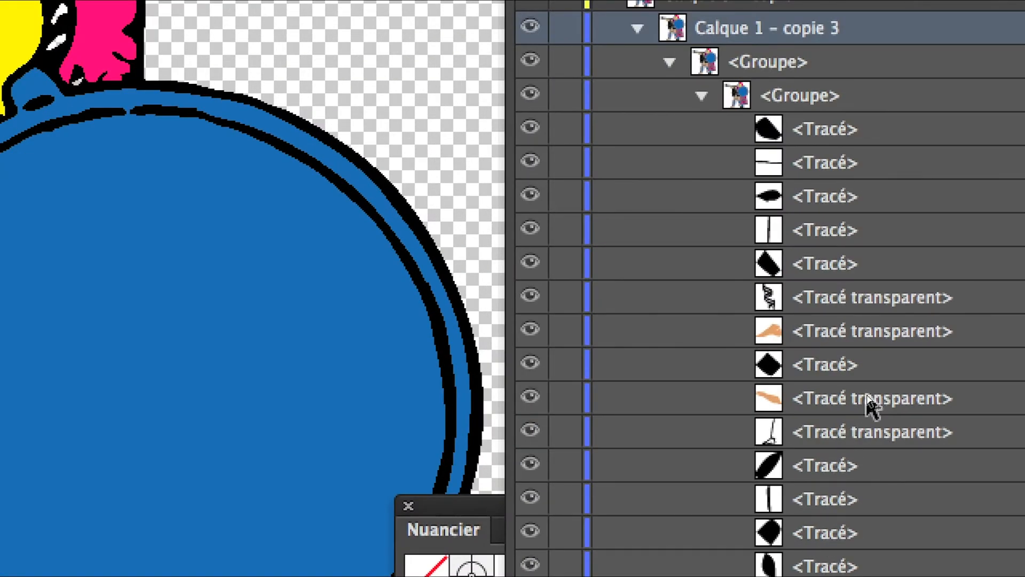
scroll(868, 399, "down", 10)
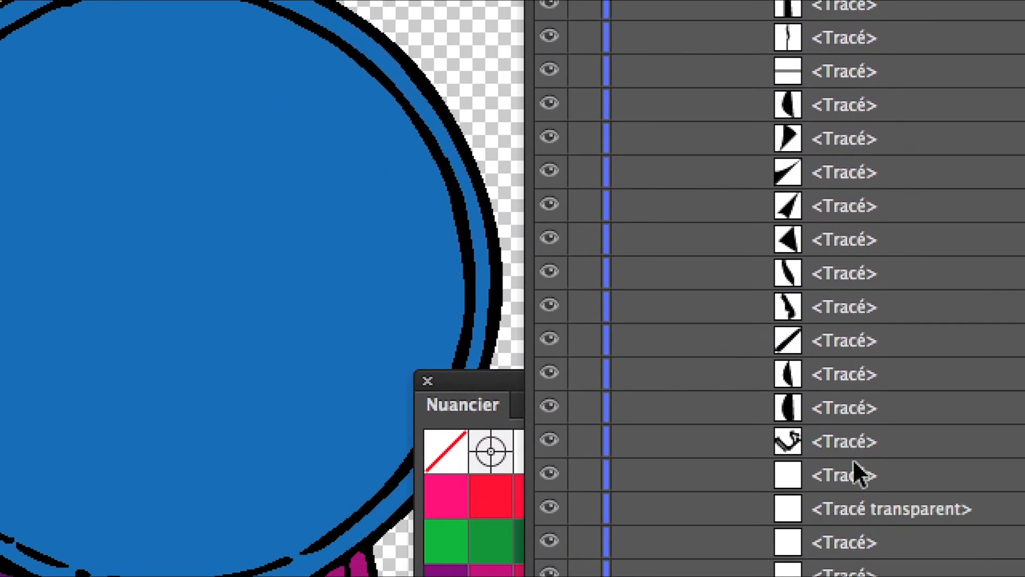
scroll(853, 473, "down", 8)
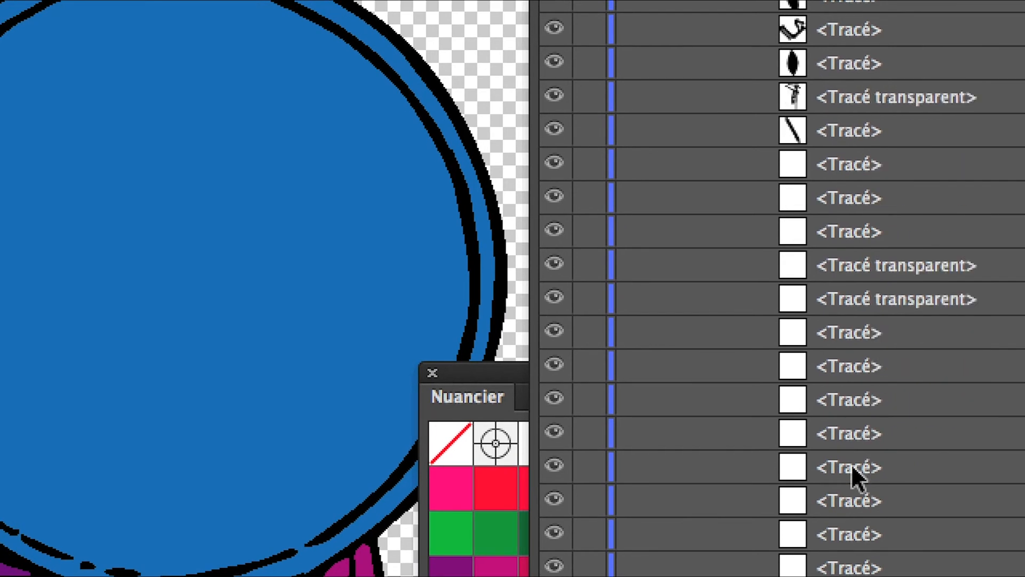
scroll(852, 464, "down", 8)
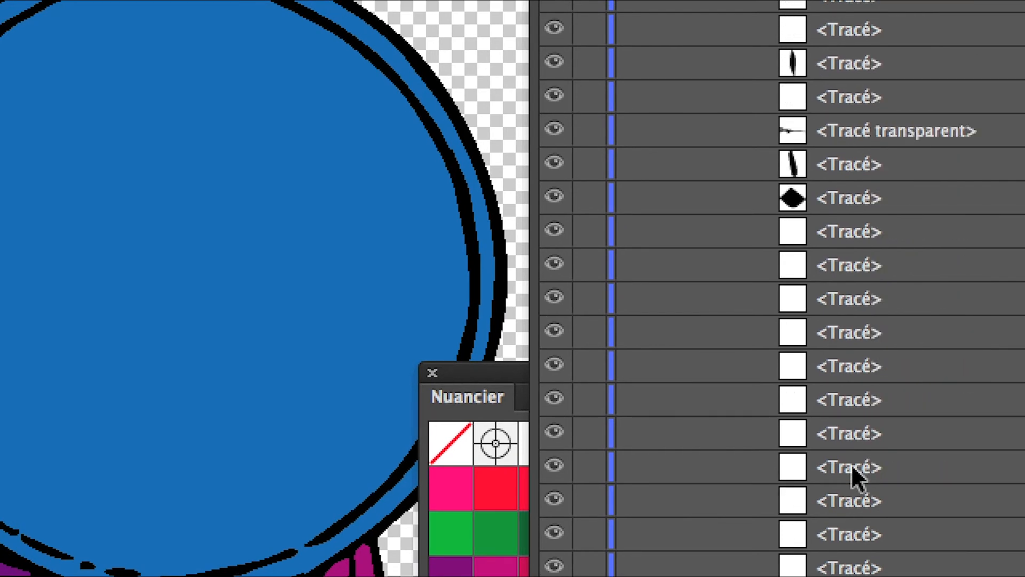
scroll(852, 466, "down", 1)
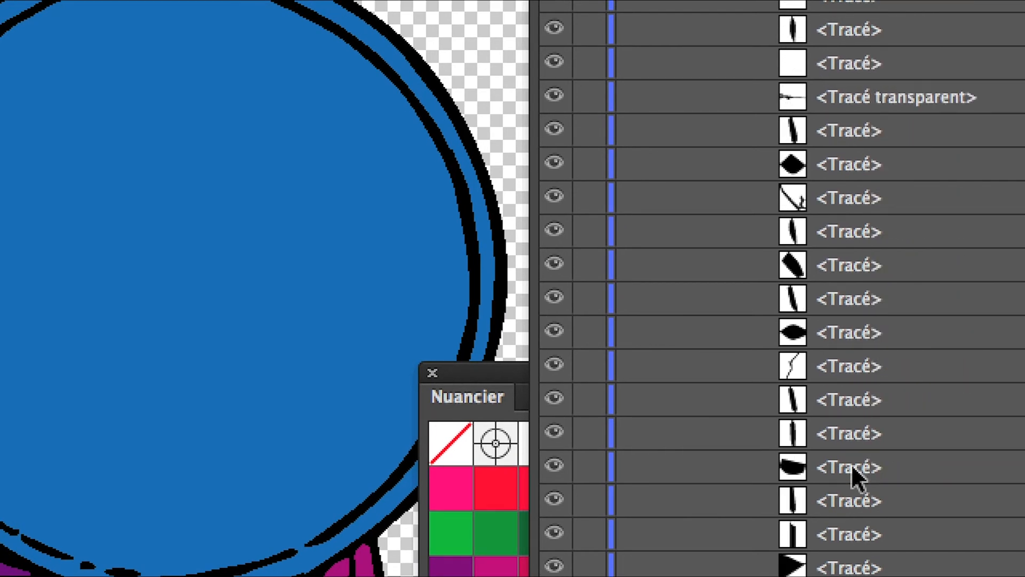
scroll(844, 374, "down", 4)
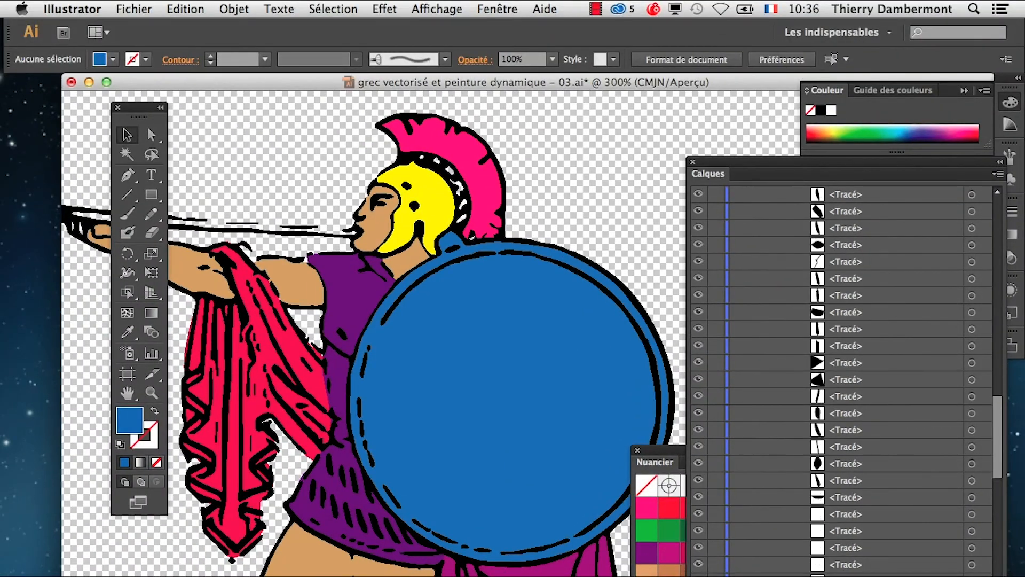
scroll(841, 504, "down", 2)
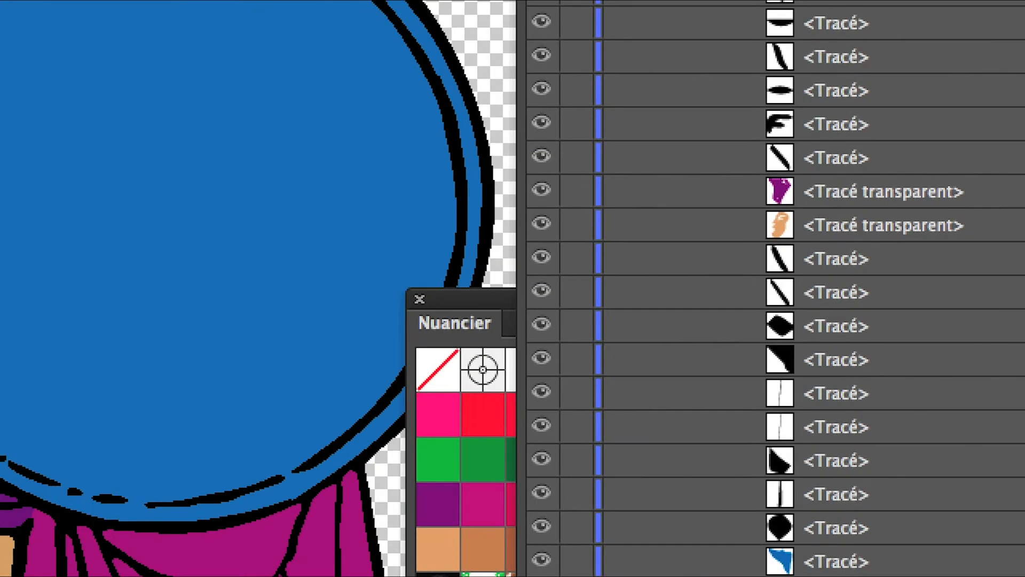
scroll(774, 289, "down", 3)
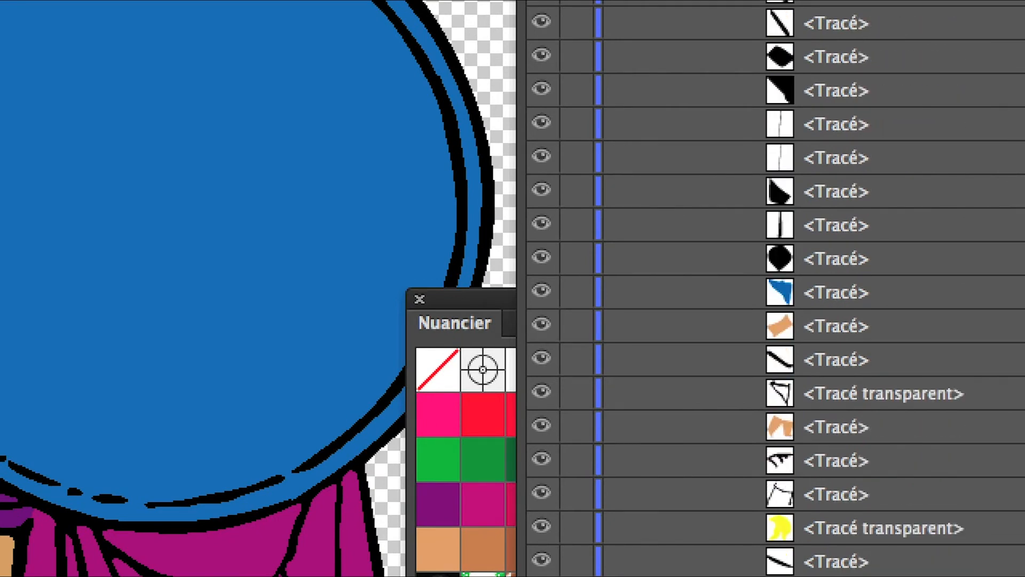
scroll(774, 288, "down", 2)
scroll(774, 289, "down", 2)
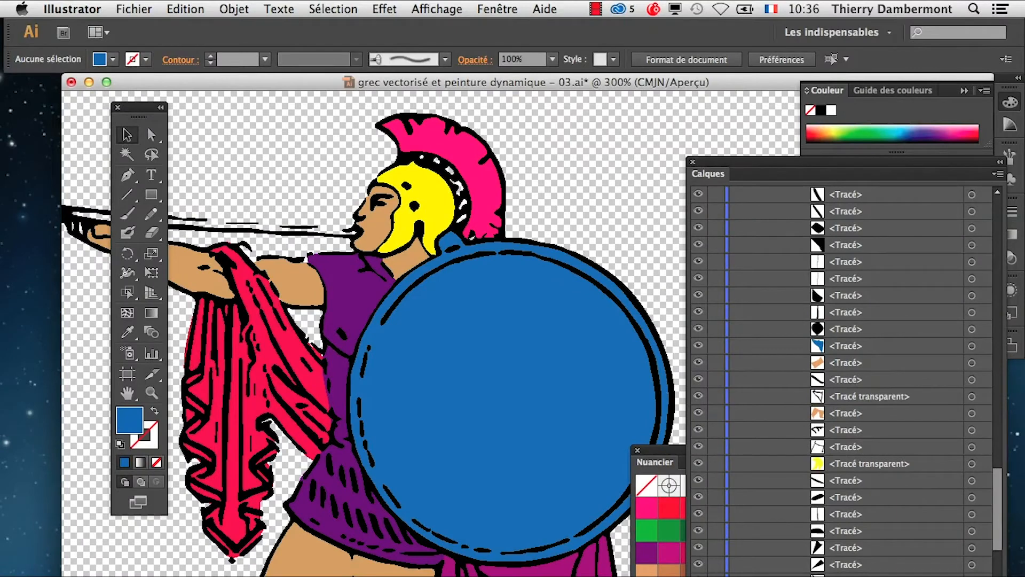
left_click_drag(998, 484, 996, 138)
left_click(736, 196)
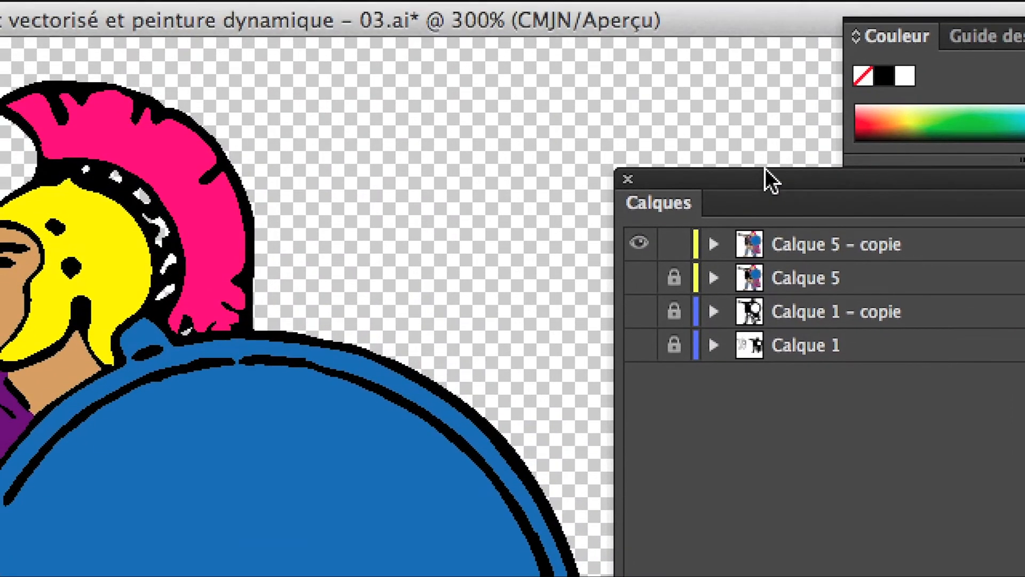
- Duplicate the Calque 5 - copie layer, and hide and lock the original as a backup
left_click_drag(764, 173, 403, 96)
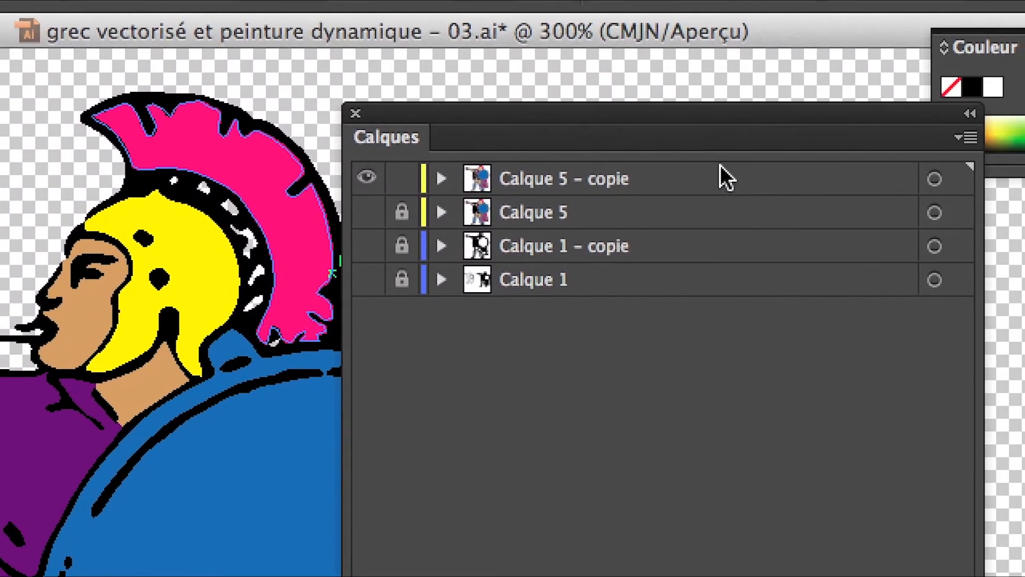
left_click(877, 156)
left_click_drag(722, 169, 763, 557)
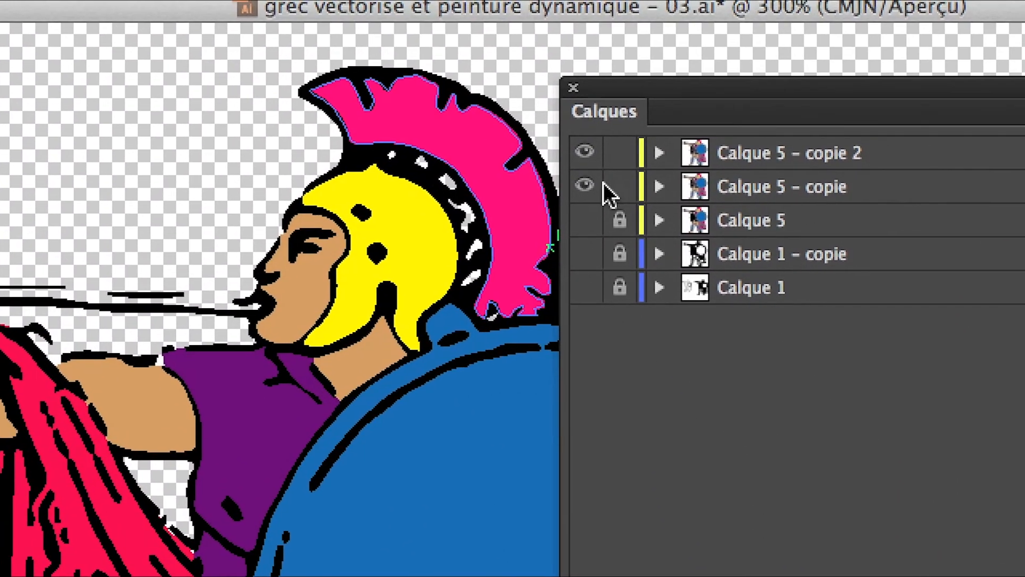
left_click(598, 166)
left_click(633, 166)
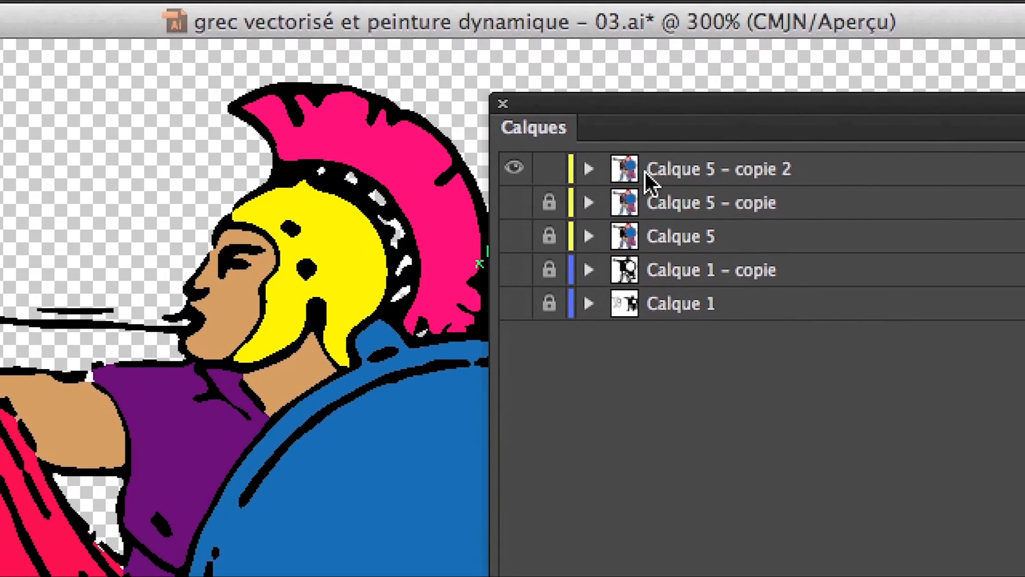
- Check the contents of Calque 5 - copie 2, collapse it again and move the Calques panel nearer to the shield
left_click(649, 179)
left_click(589, 171)
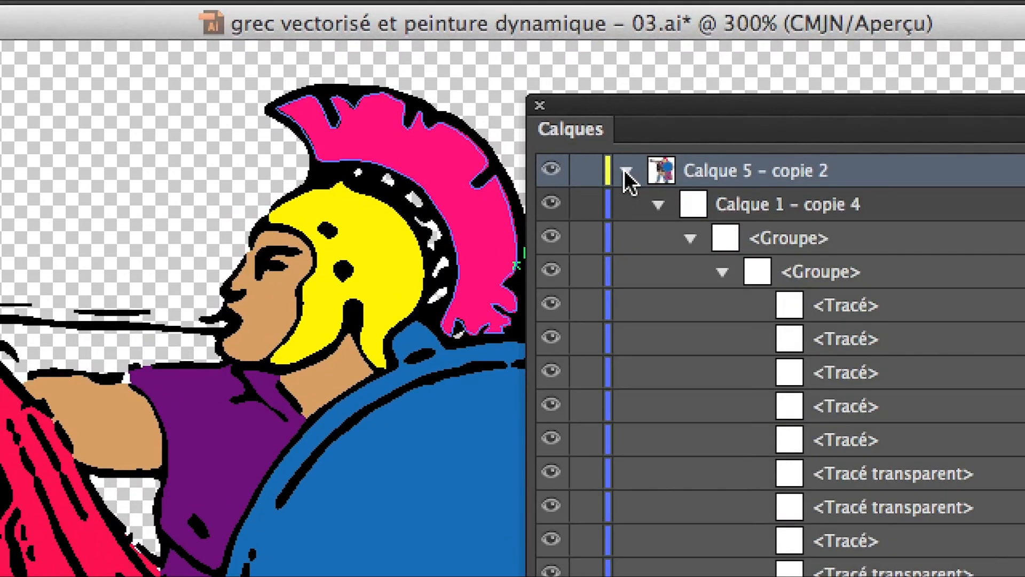
left_click(626, 172)
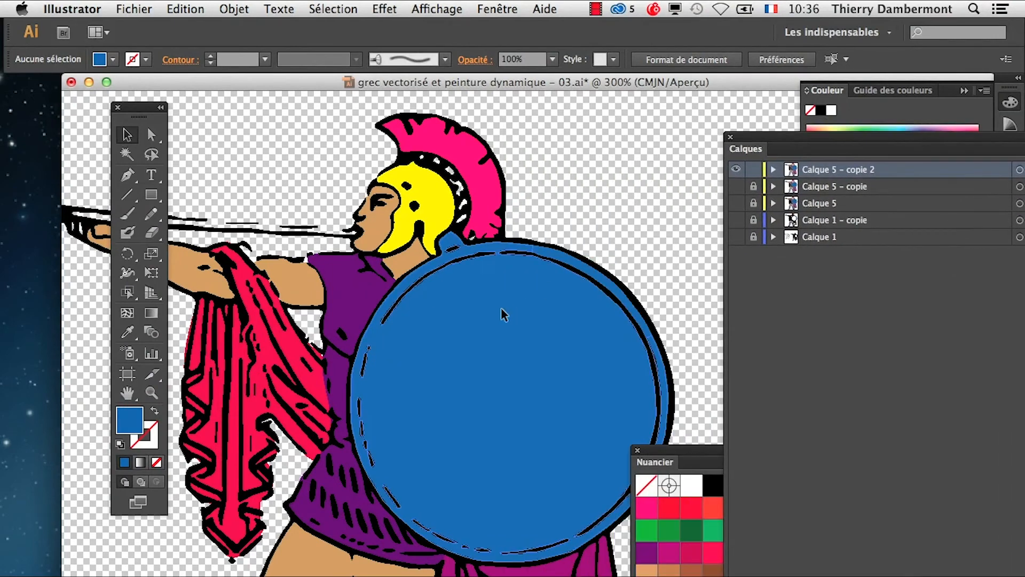
scroll(504, 313, "down", 2)
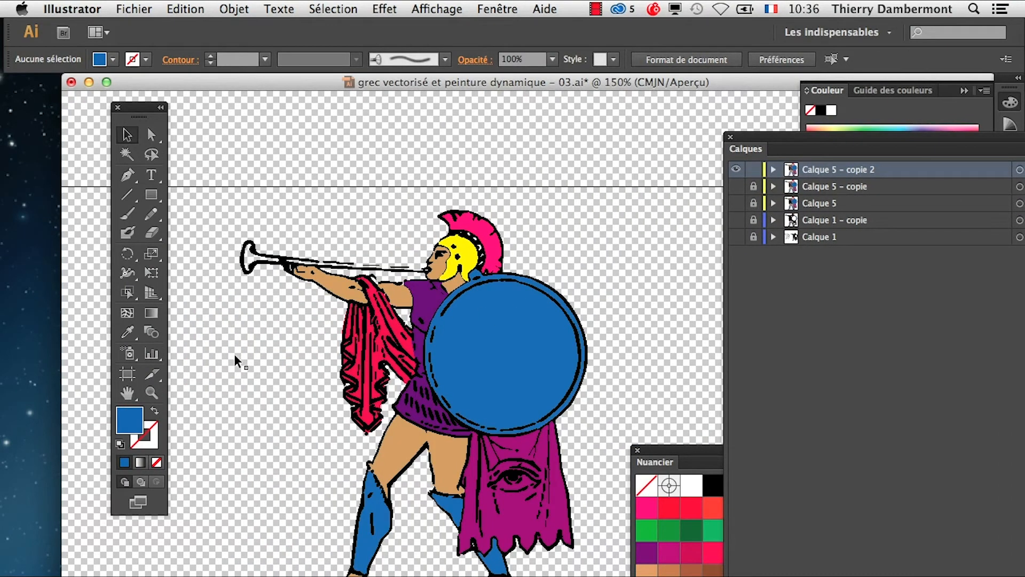
mouse_move(803, 148)
left_mouse_down()
mouse_move(684, 140)
mouse_move(689, 207)
mouse_move(680, 177)
left_mouse_up()
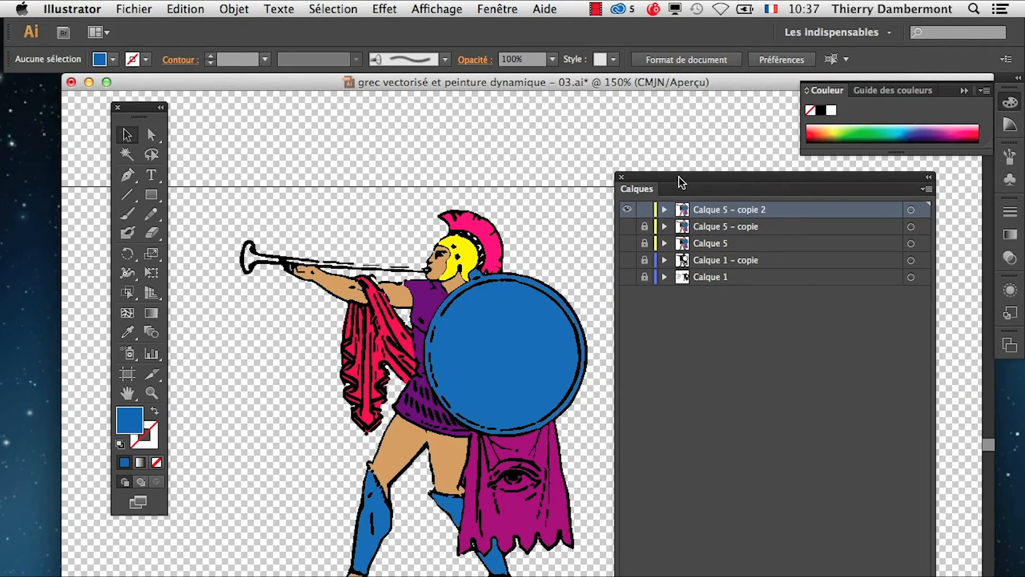
scroll(417, 383, "down", 2)
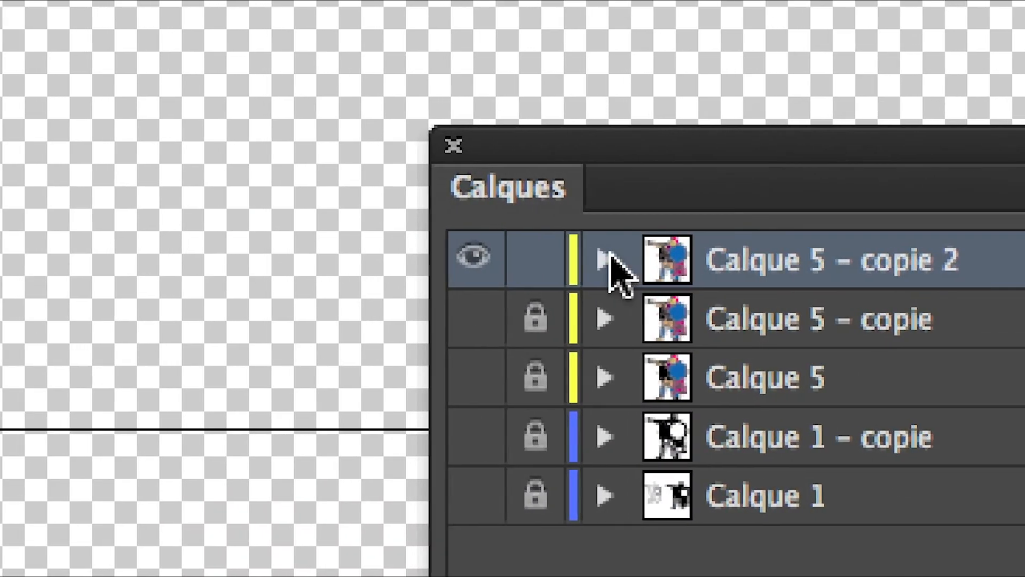
- Check the sublayers of Calque 5 - copie 2, collapse it and target the whole layer to select all its artwork
left_click(609, 255)
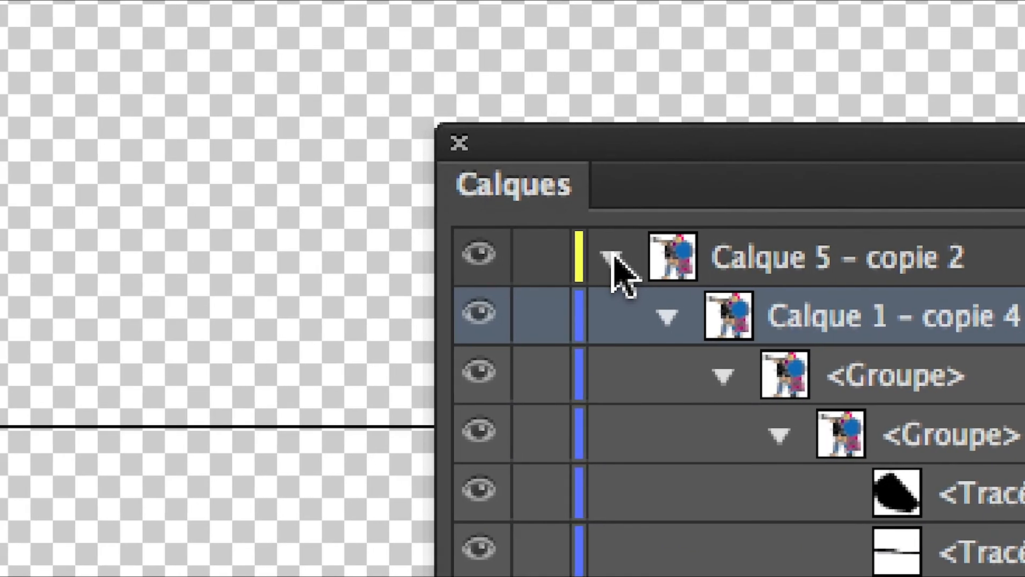
left_click(613, 262)
left_click(824, 260)
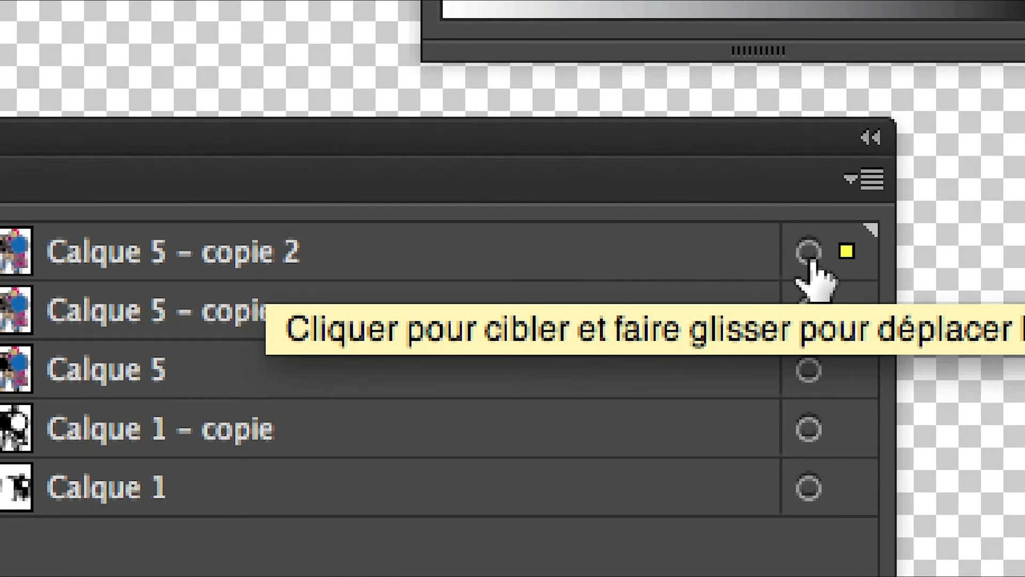
left_click(809, 255)
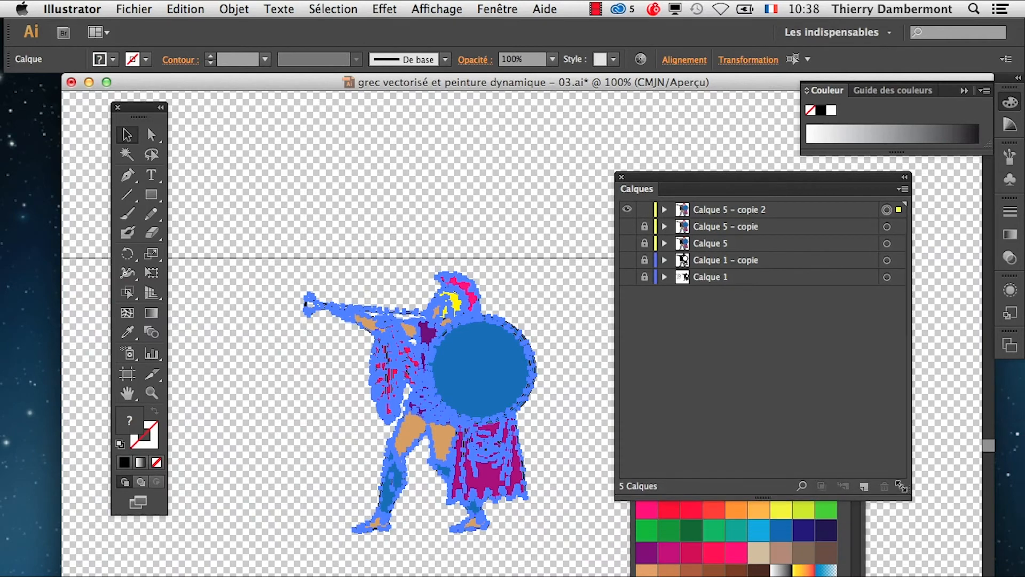
- Clear the Calques panel away, then place the Nuancier panel beside the warrior and make it wider and shorter
left_click_drag(735, 181, 266, 504)
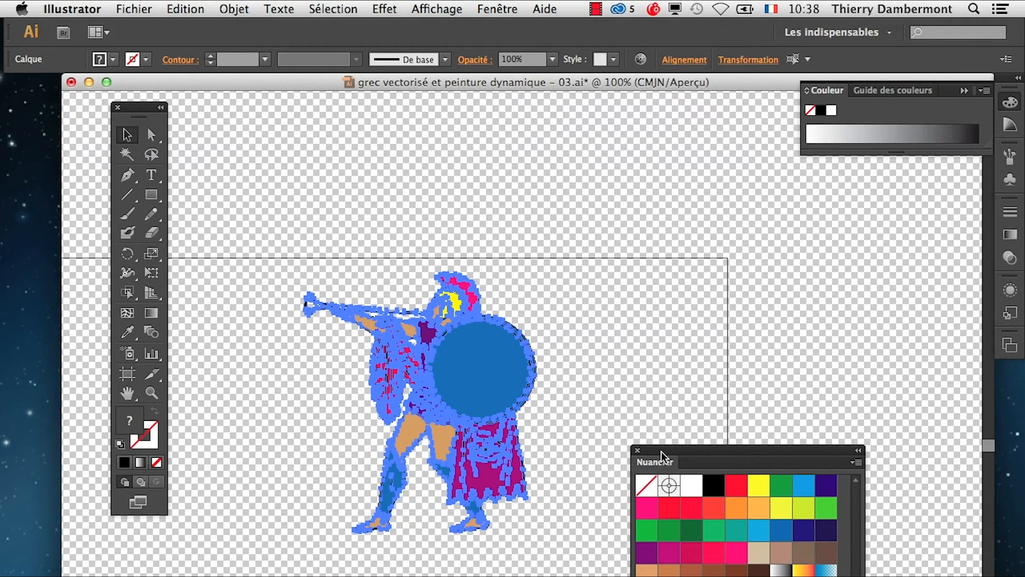
left_click_drag(662, 456, 632, 217)
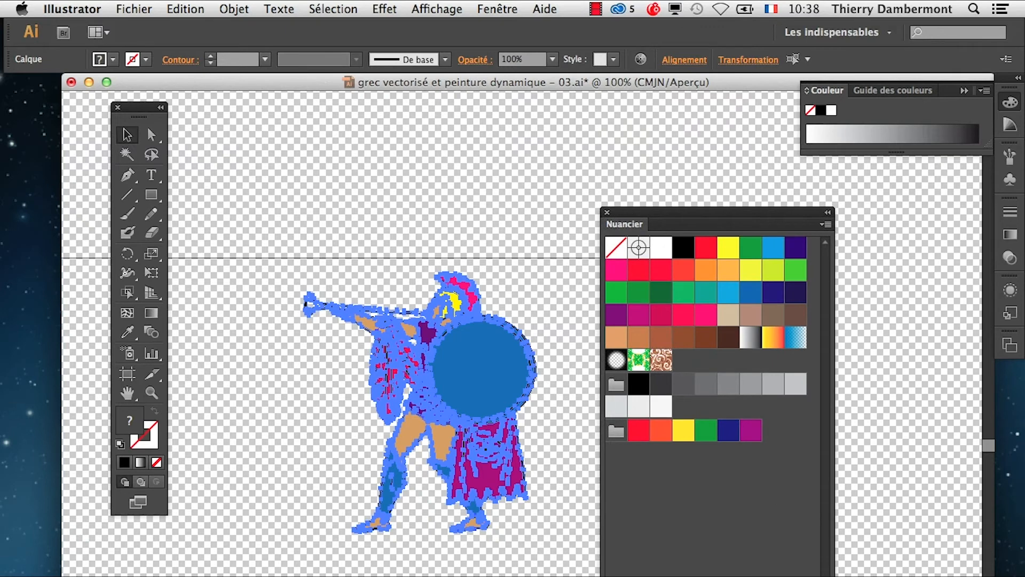
left_click_drag(834, 575, 929, 463)
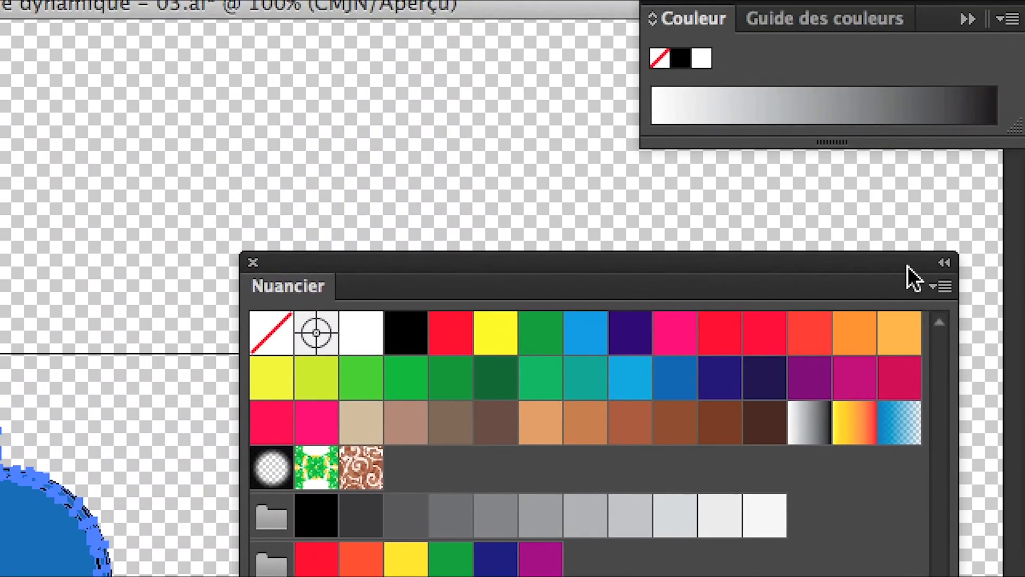
left_click_drag(871, 228, 812, 184)
- Create a colour group named "grec couleurs originales" from the selected artwork, with tint swatches included and process colours left unconverted
left_click(899, 259)
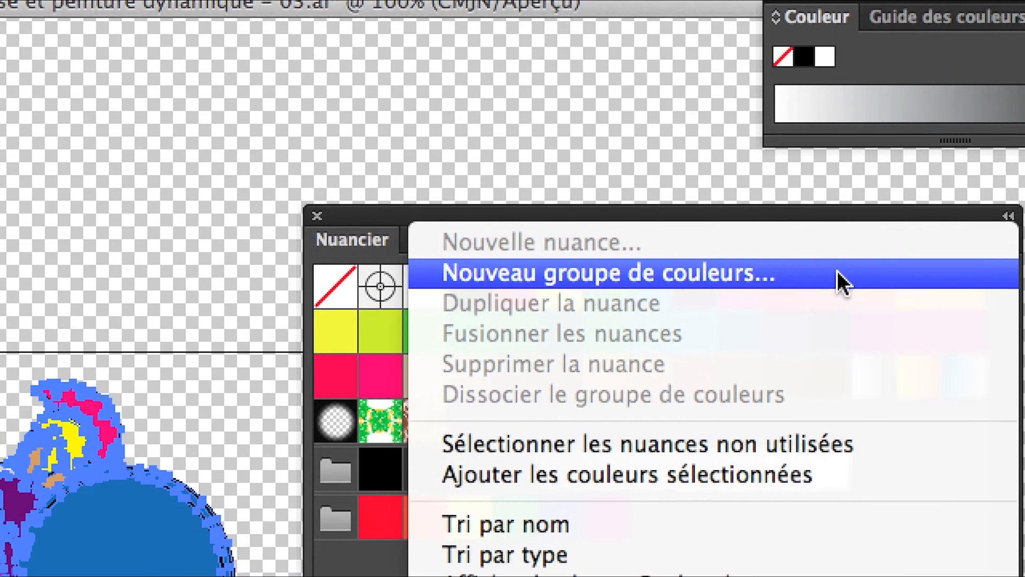
left_click(837, 271)
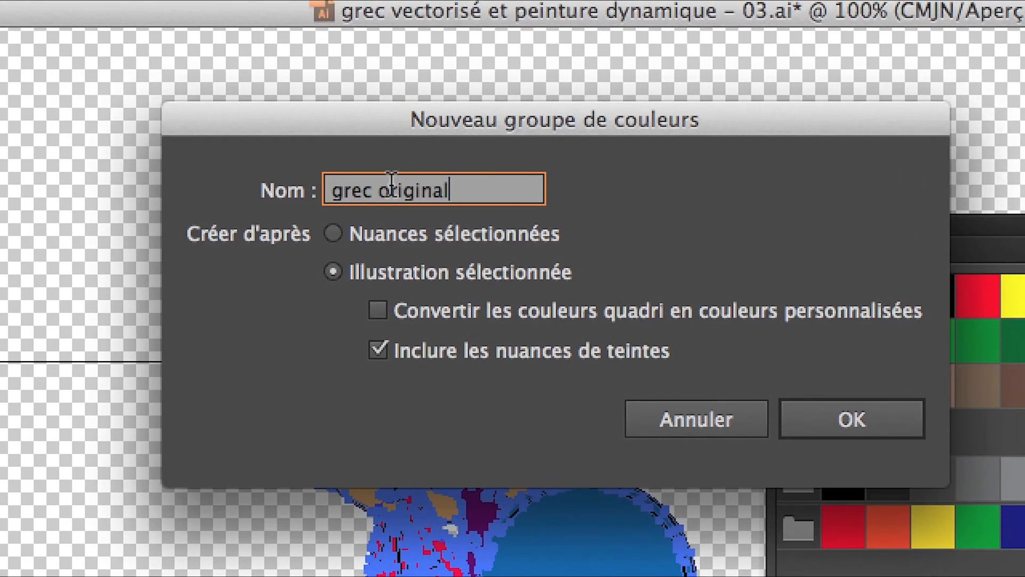
type("es")
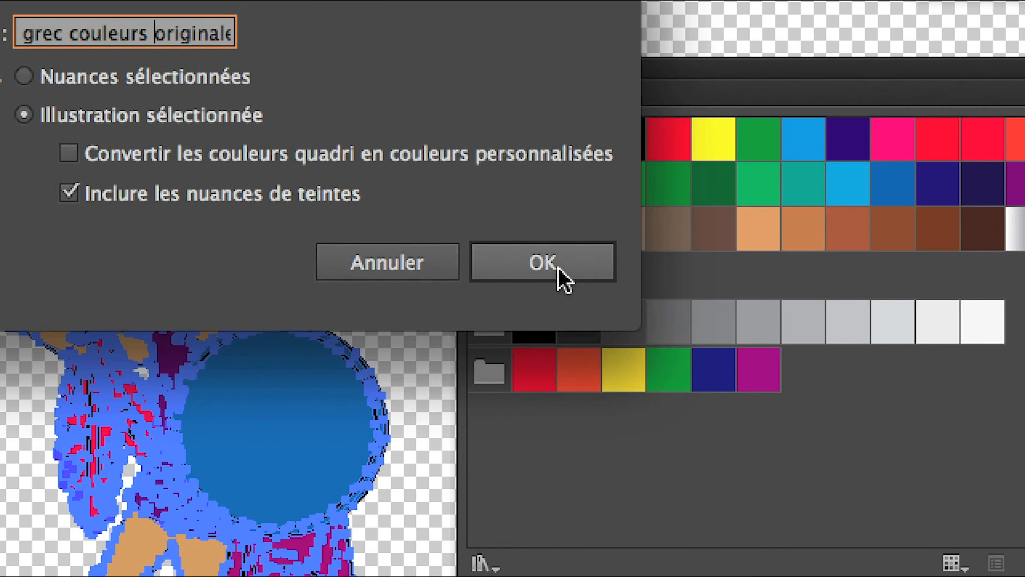
left_click(803, 380)
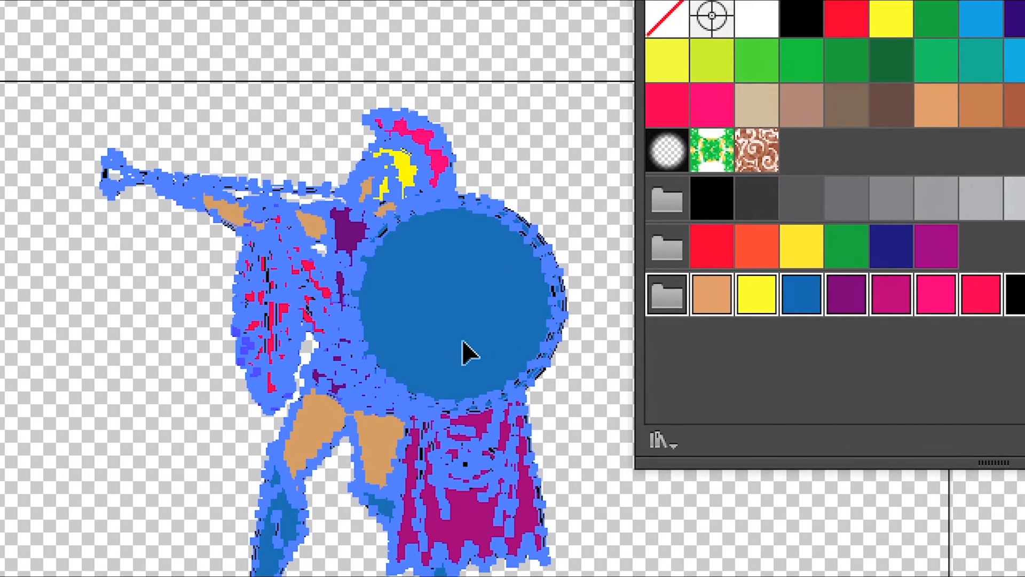
- Try applying the yellow swatch from the new colour group to the whole selected warrior, and undo it
scroll(427, 310, "up", 3)
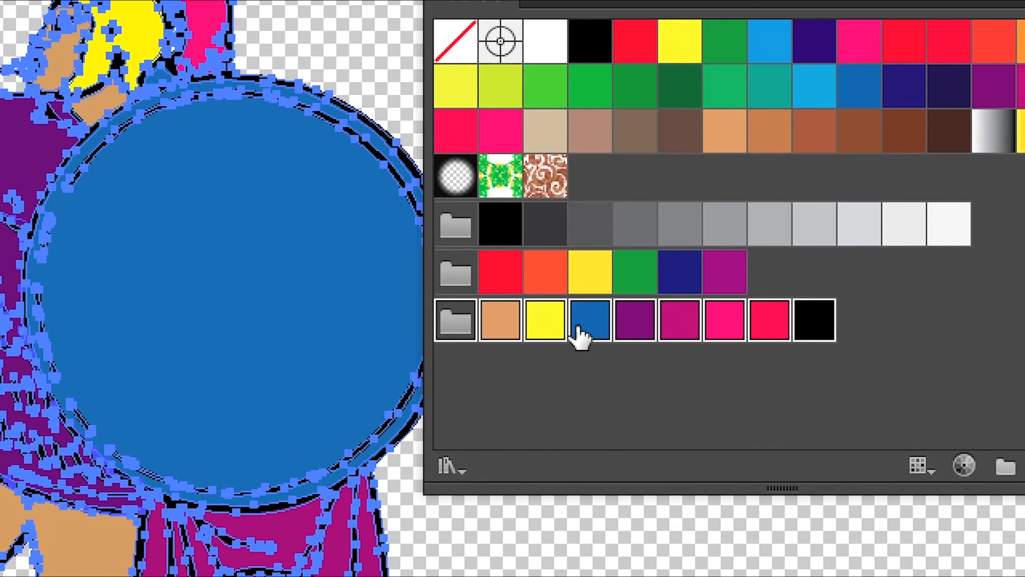
left_click(634, 319)
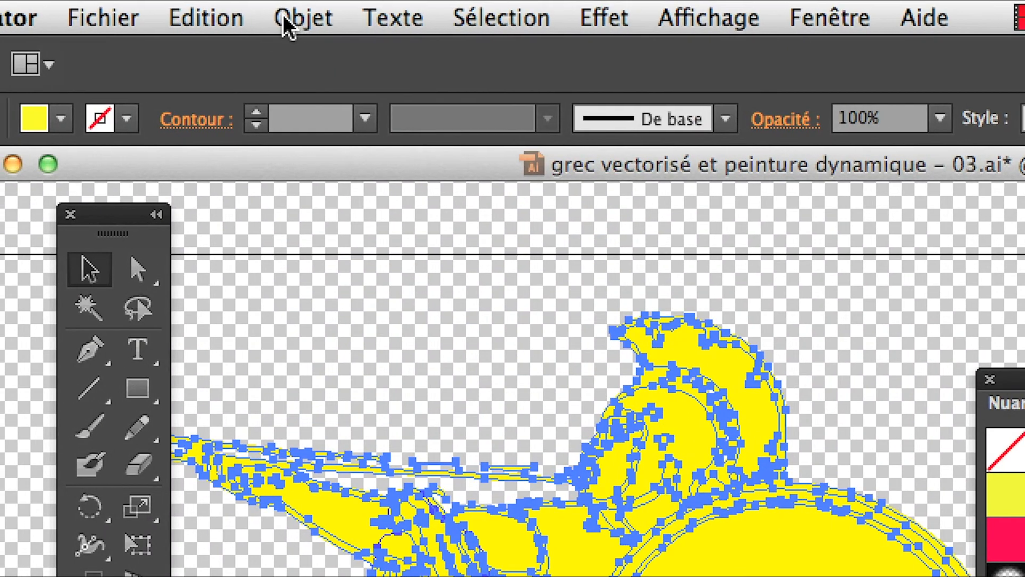
left_click(219, 16)
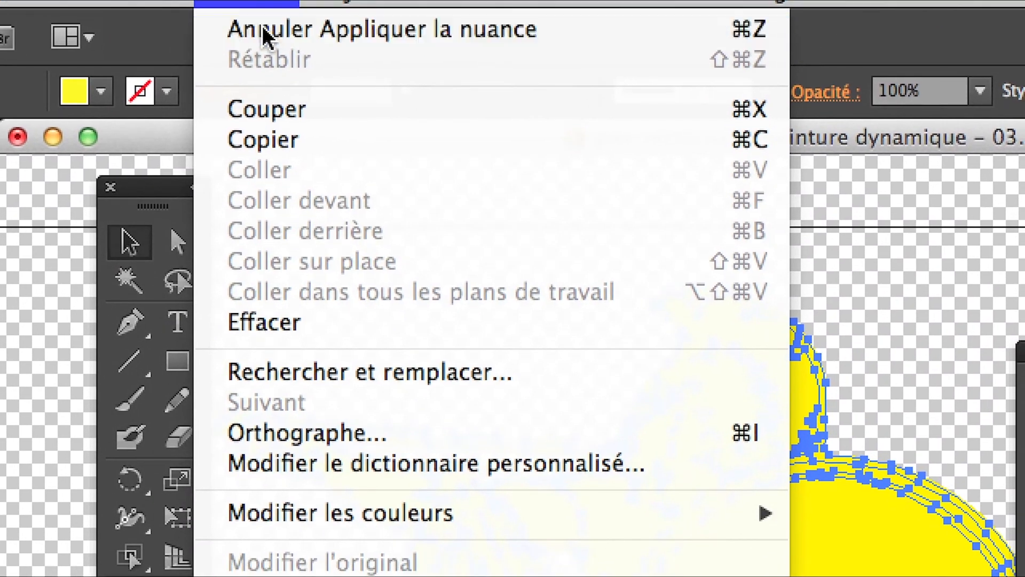
left_click(270, 57)
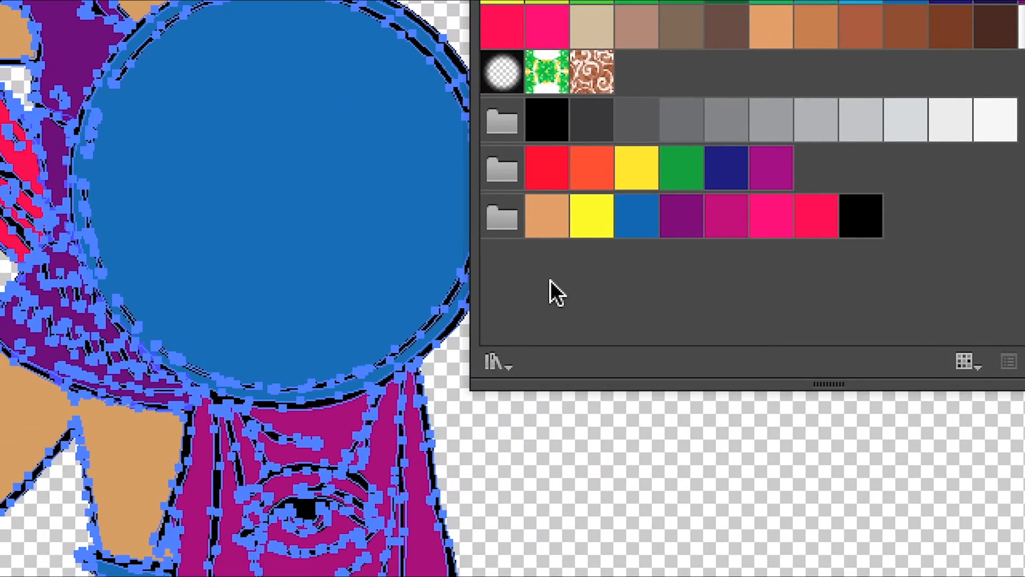
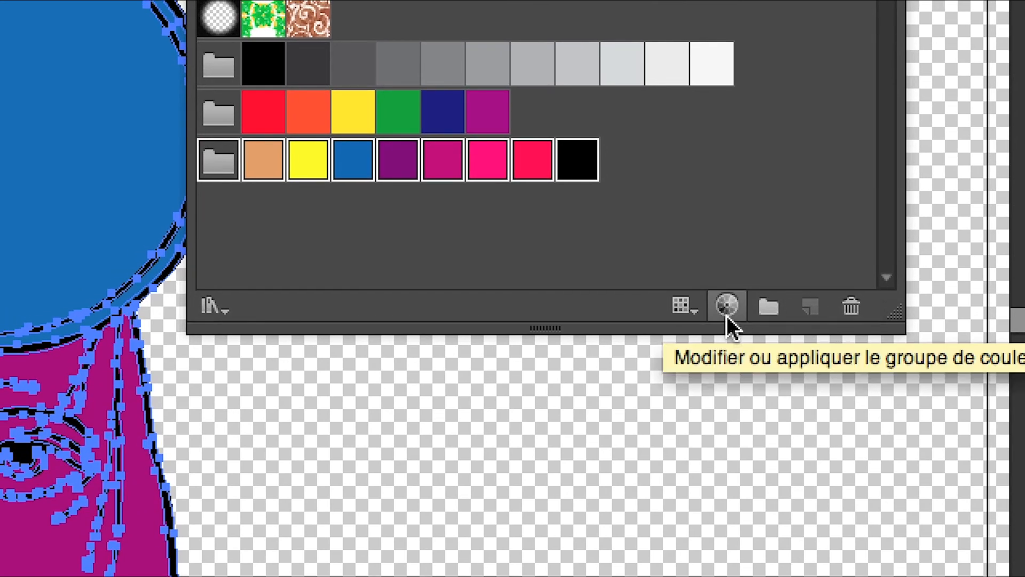
- Open the grec couleurs originales group for recolouring the selected artwork, and move the dialog so the warrior can be seen
left_click(728, 319)
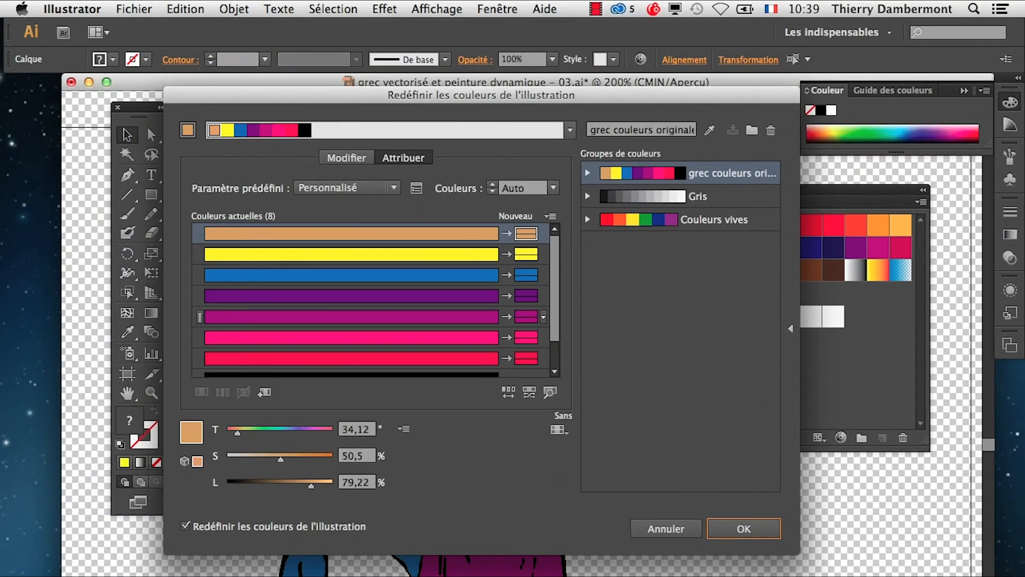
left_click_drag(251, 101, 532, 134)
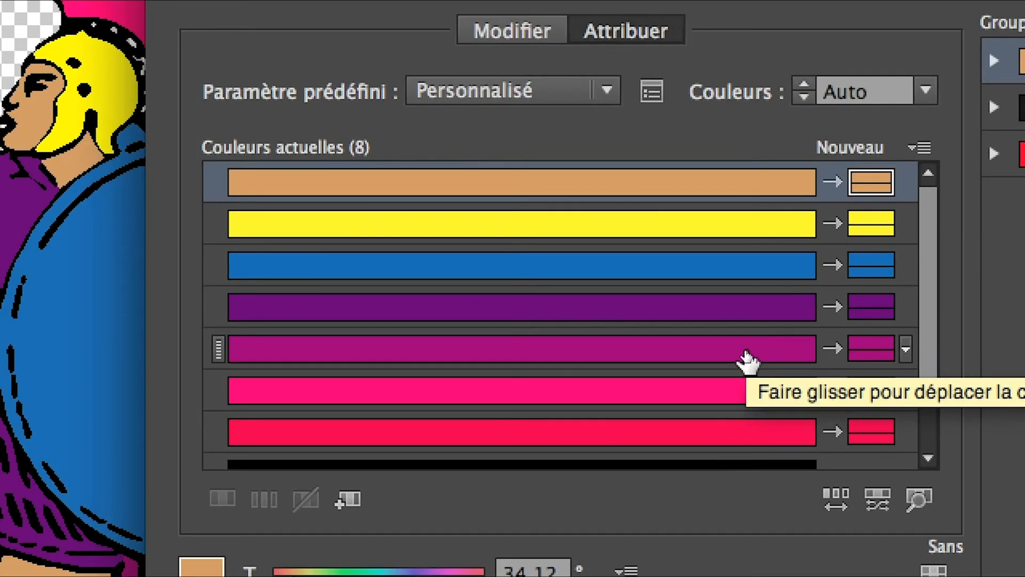
- Examine the list of current colours and their replacements, including how the black row is assigned
scroll(747, 357, "down", 2)
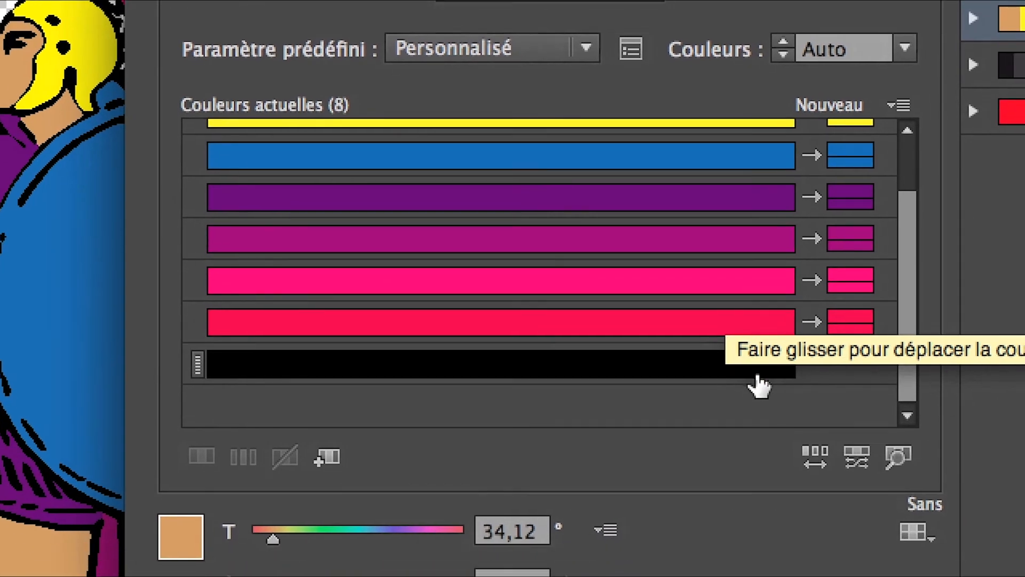
scroll(791, 390, "up", 2)
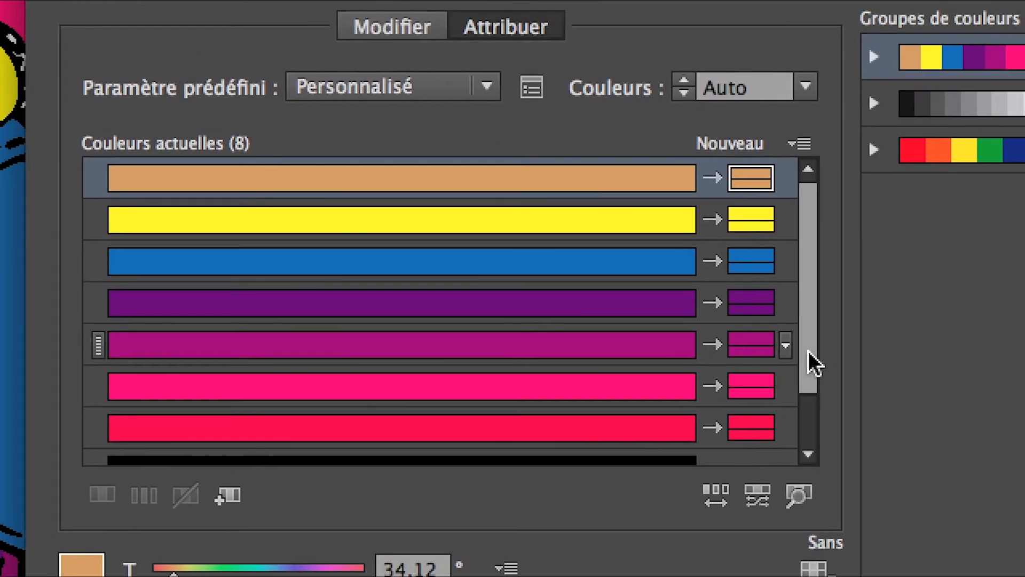
scroll(884, 326, "down", 1)
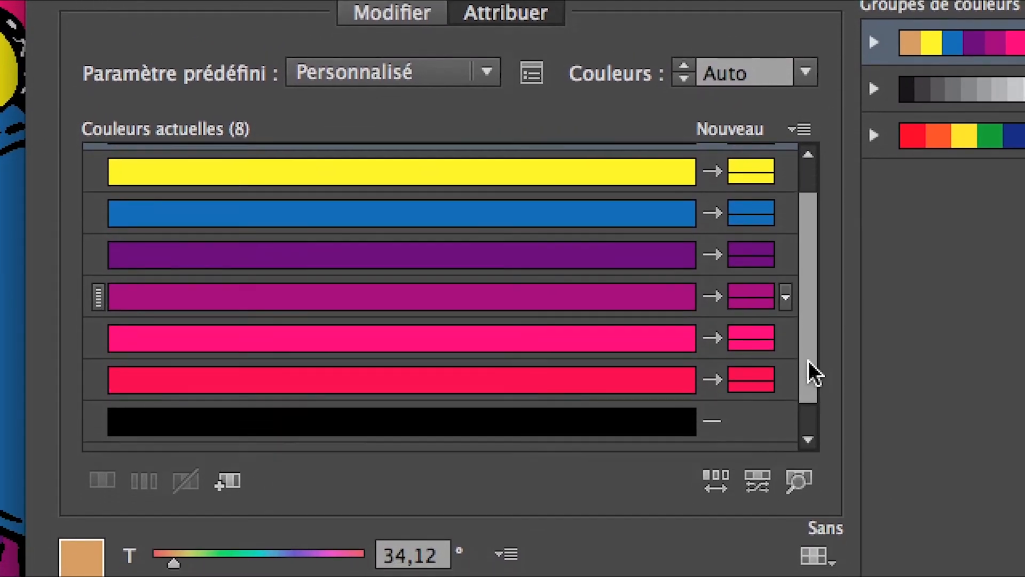
scroll(809, 368, "down", 1)
scroll(810, 374, "up", 2)
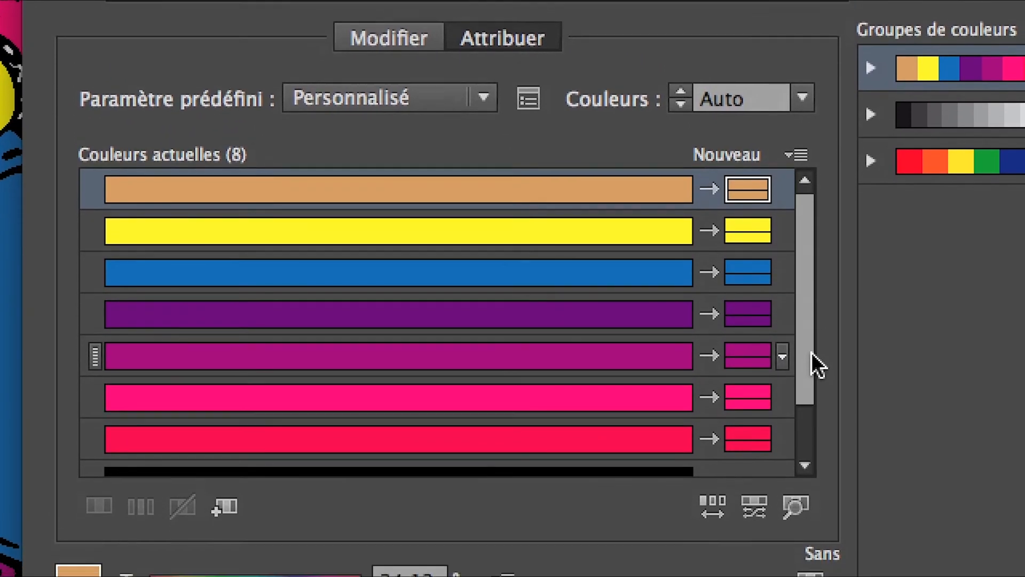
scroll(813, 384, "down", 2)
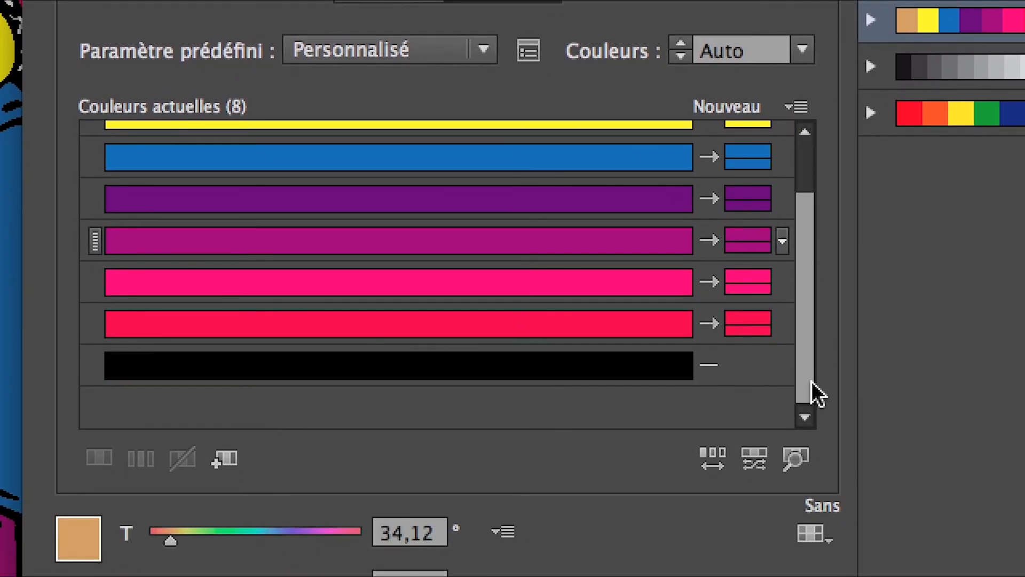
scroll(812, 381, "up", 2)
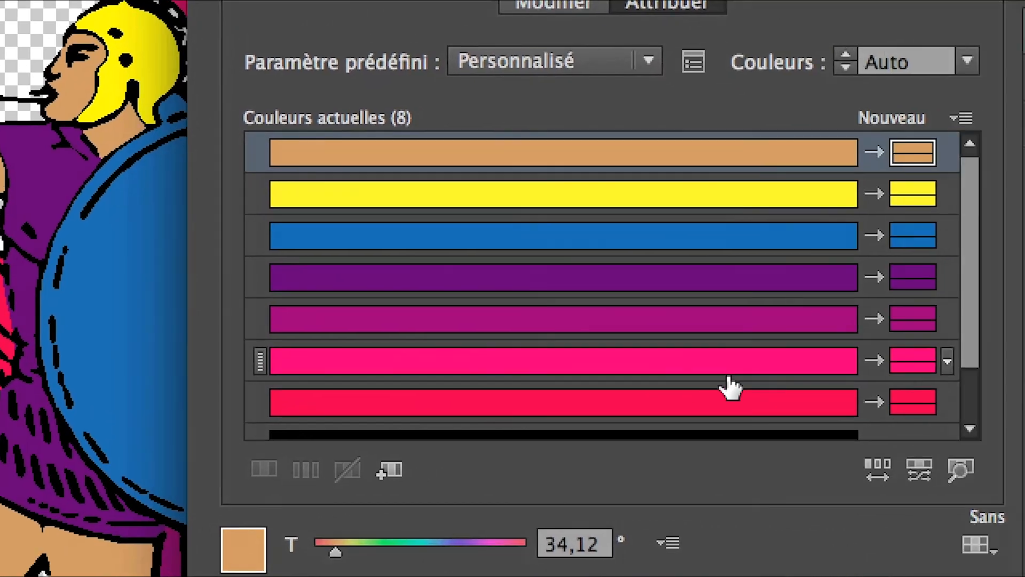
scroll(775, 392, "down", 1)
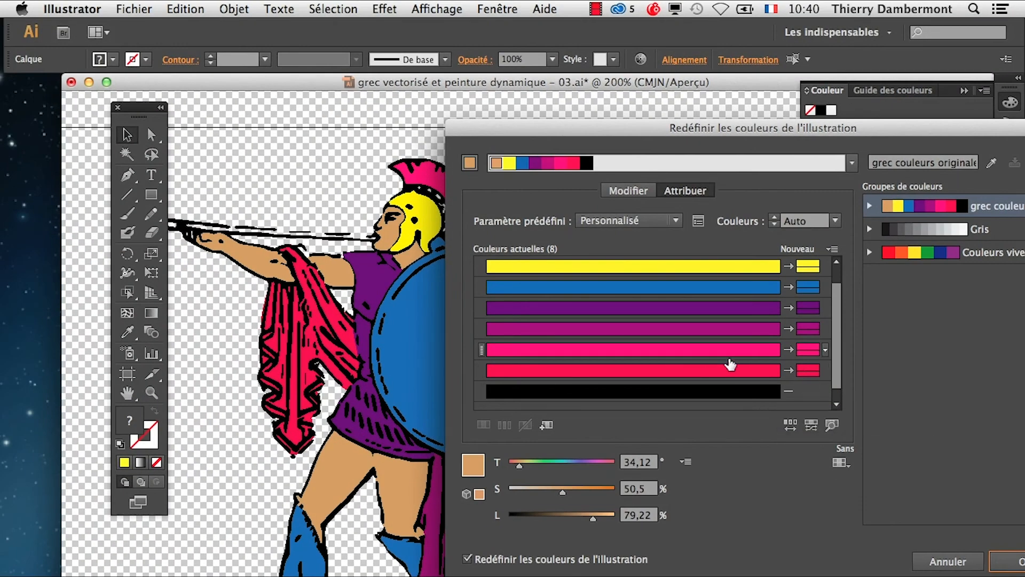
scroll(747, 377, "down", 1)
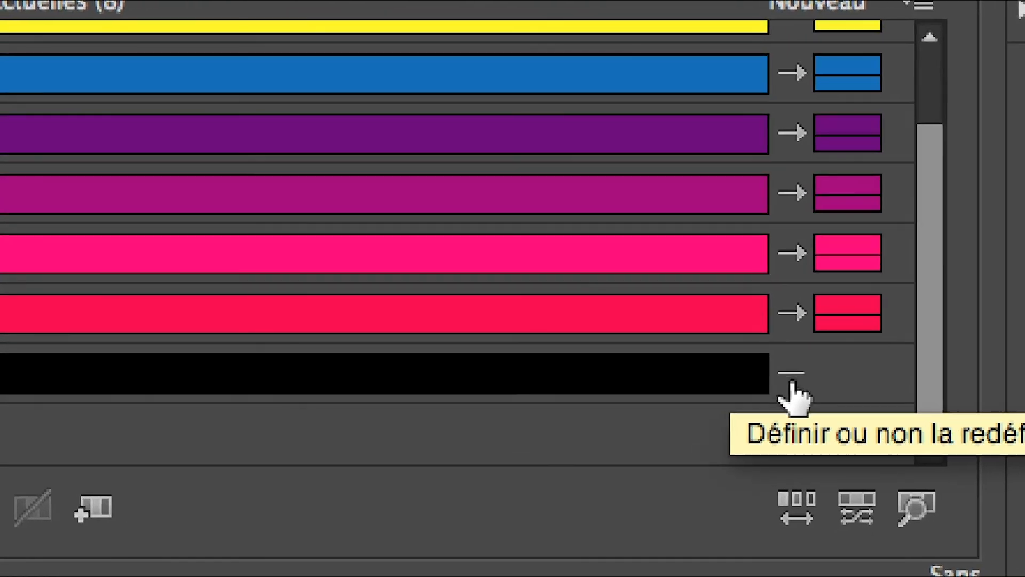
scroll(843, 351, "up", 1)
scroll(791, 375, "up", 1)
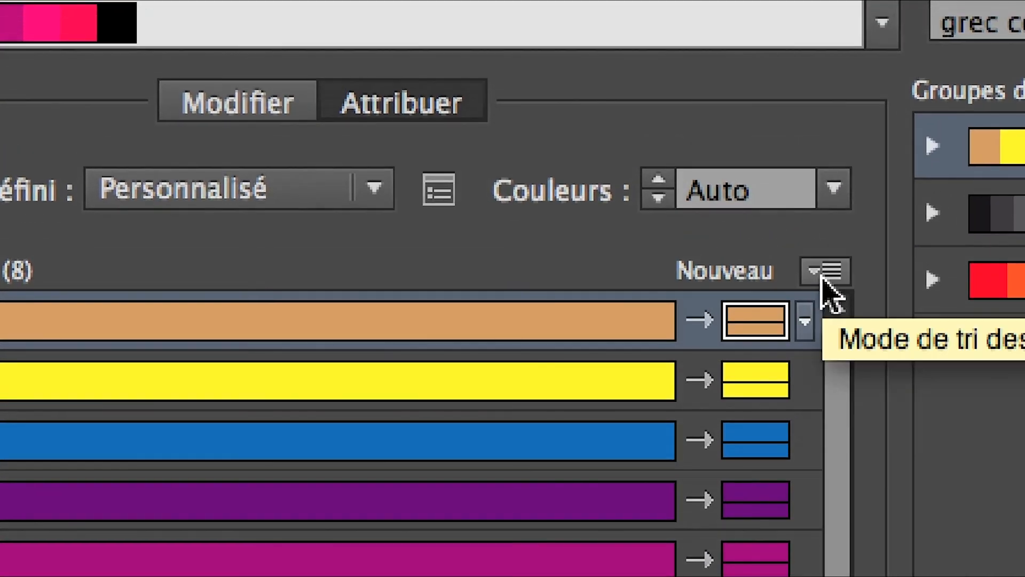
left_click(825, 278)
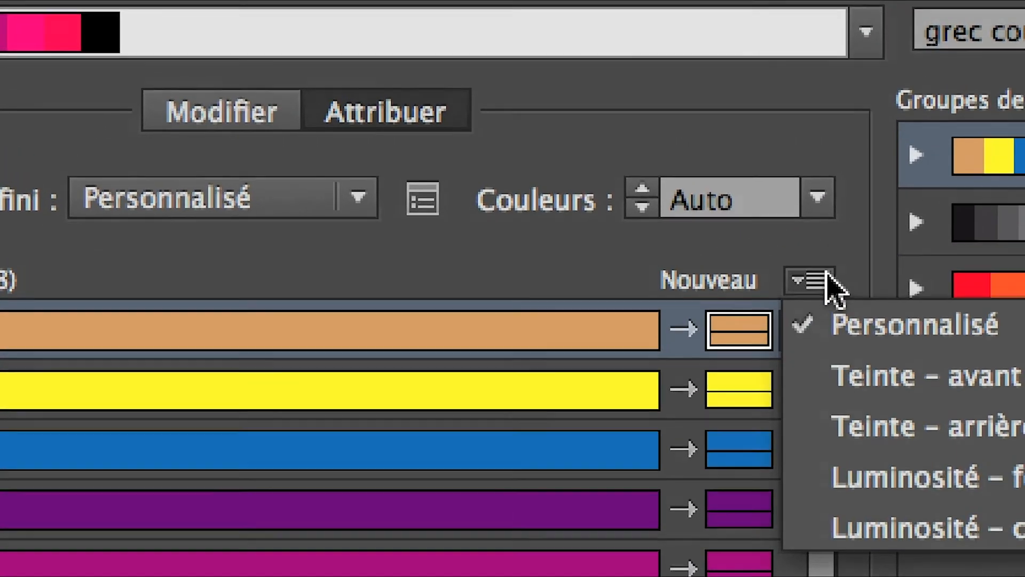
left_click(825, 276)
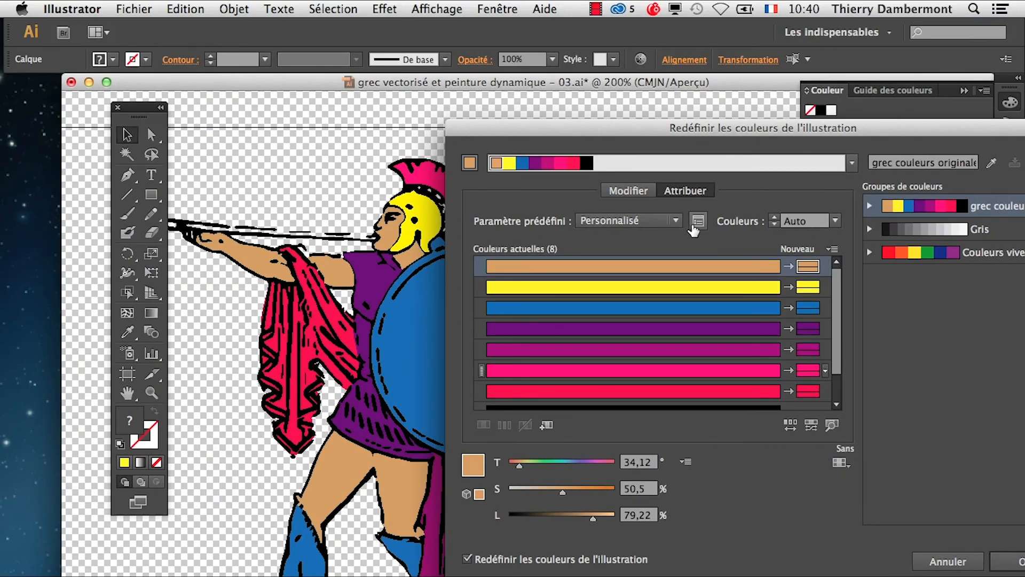
left_click(665, 220)
left_click(705, 208)
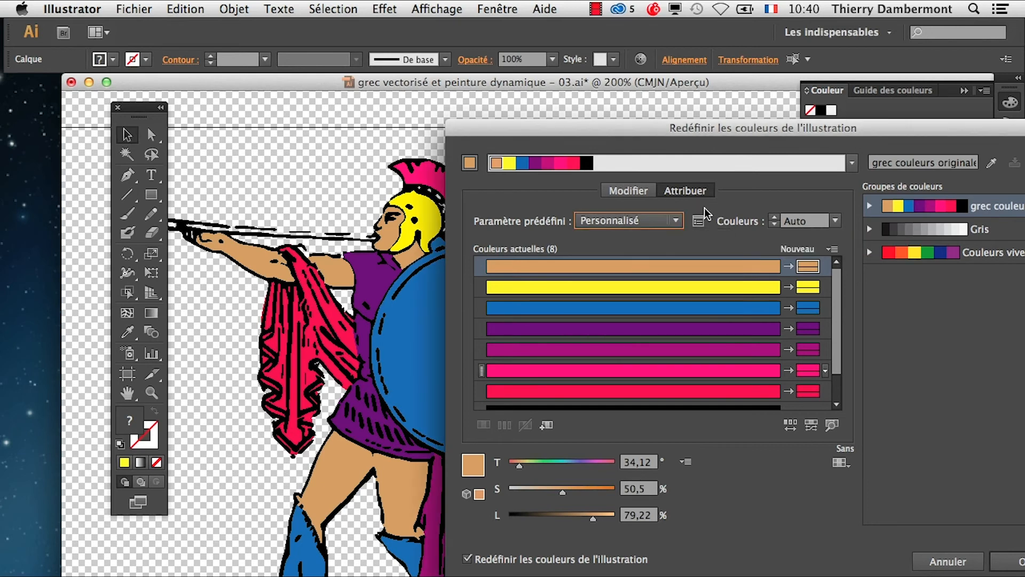
- Try adding Gris to the preserved colours in the colour reduction options, and accept with only Blanc and Noir preserved
left_click(698, 221)
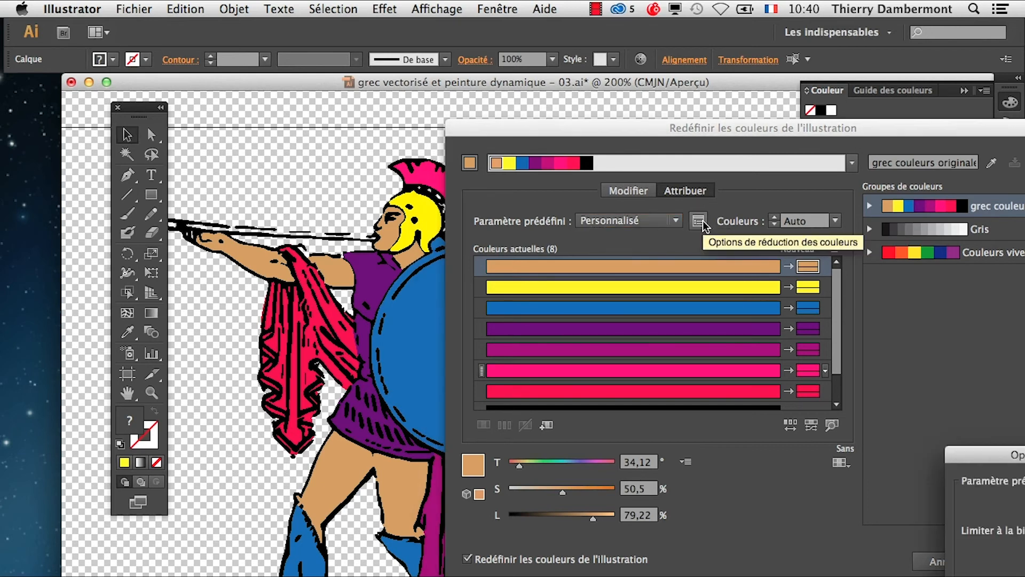
left_click_drag(950, 459, 687, 475)
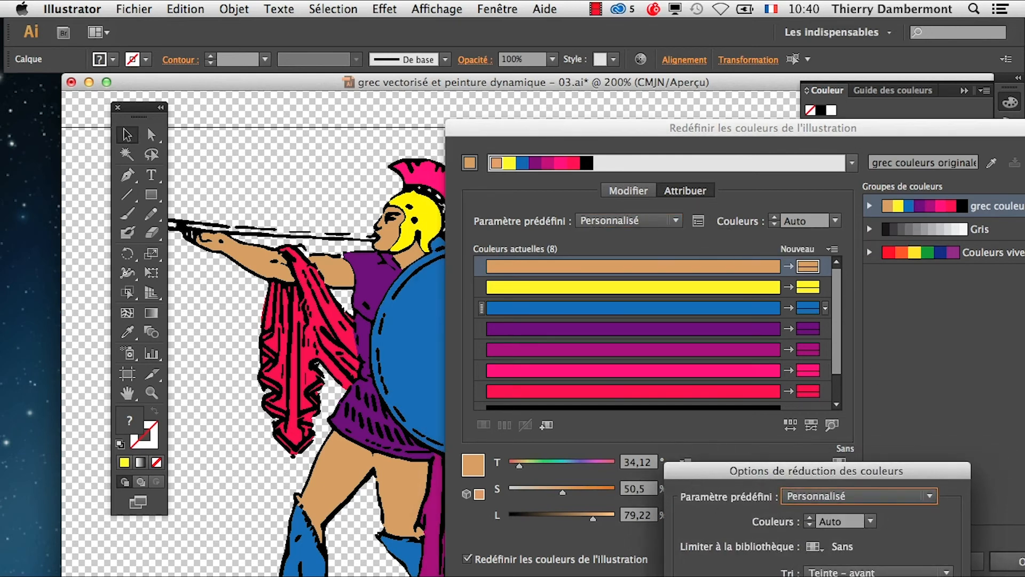
key("Return")
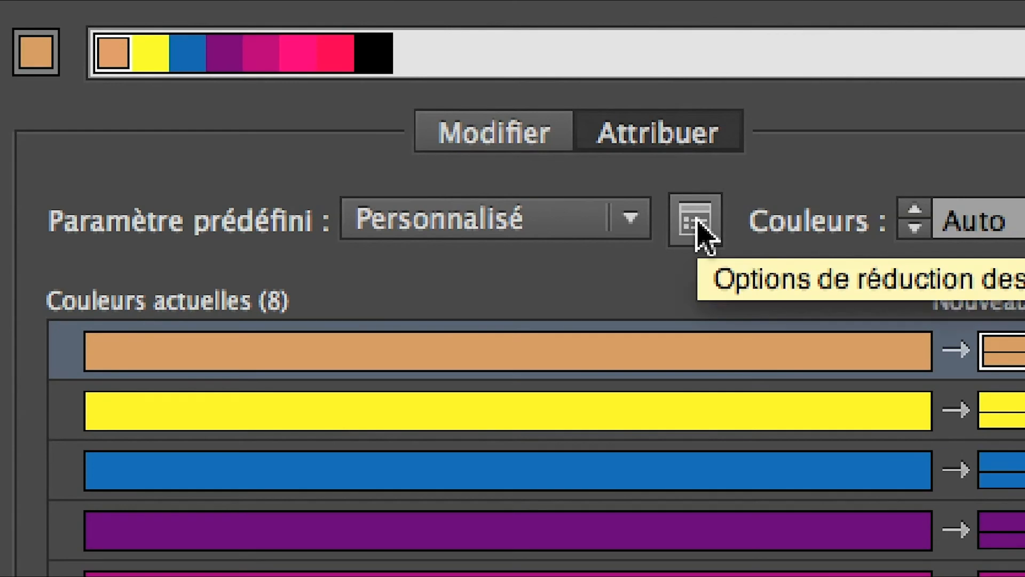
left_click(697, 225)
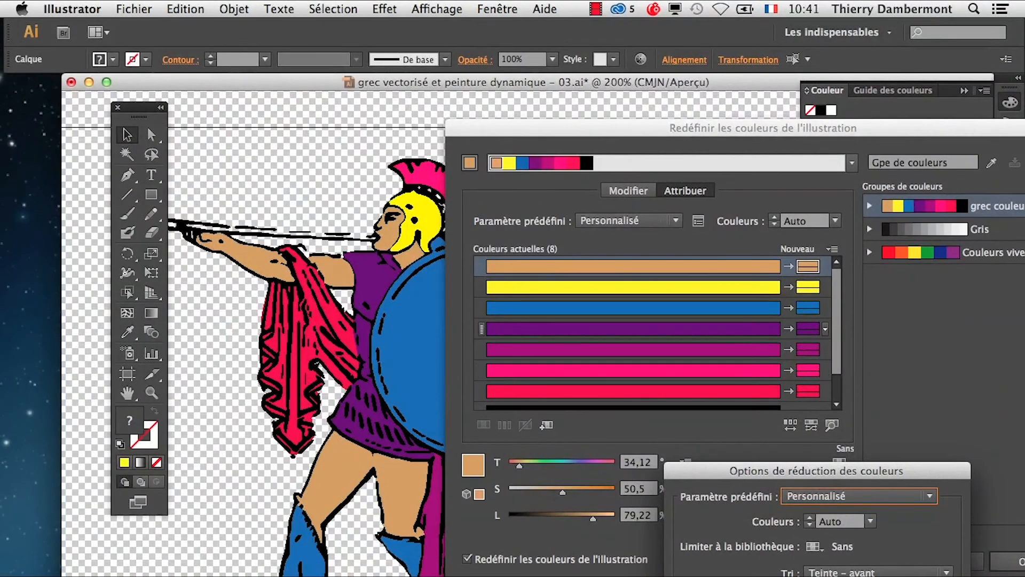
left_click_drag(747, 474, 420, 126)
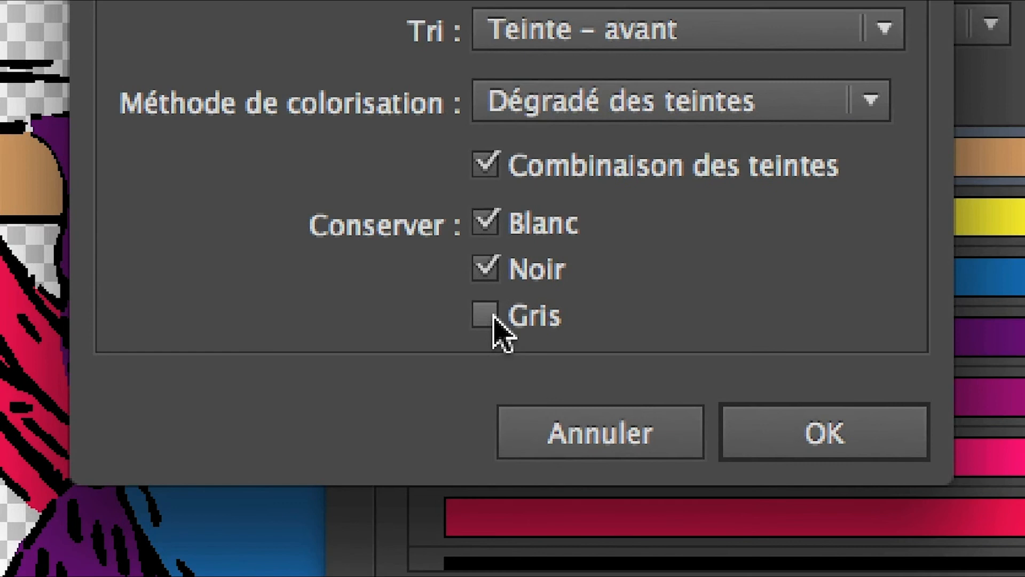
left_click(526, 312)
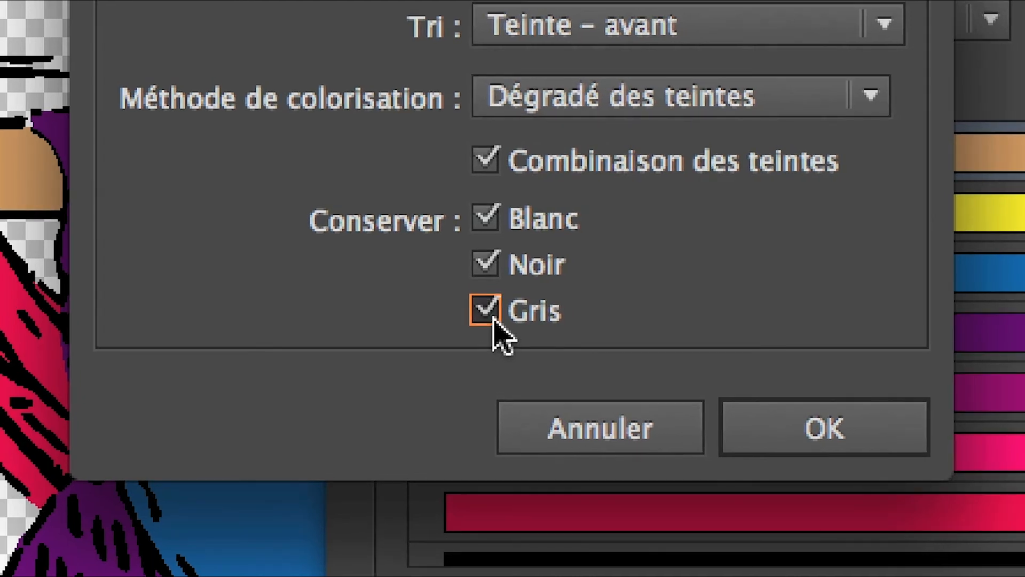
left_click(491, 319)
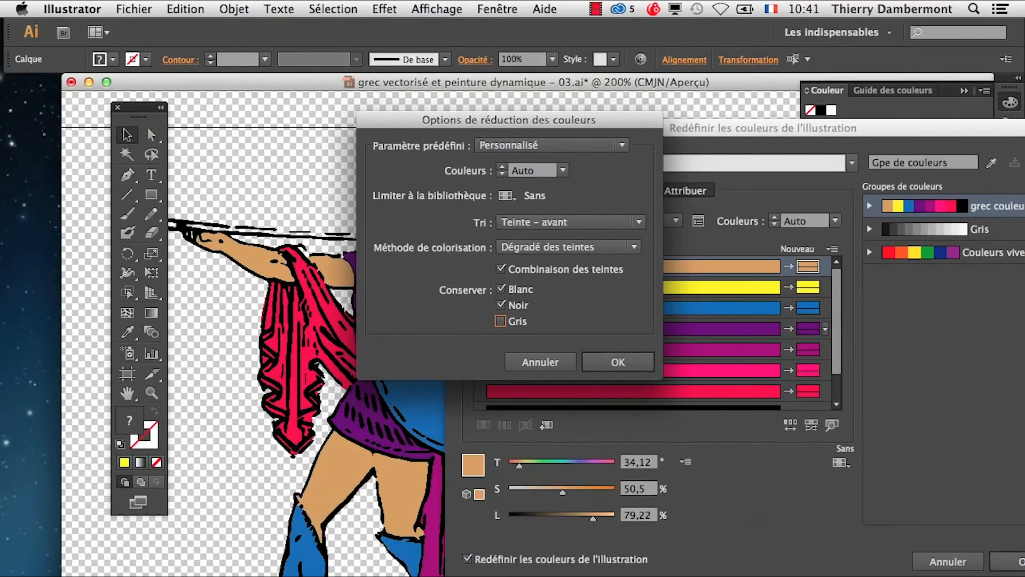
left_click(615, 361)
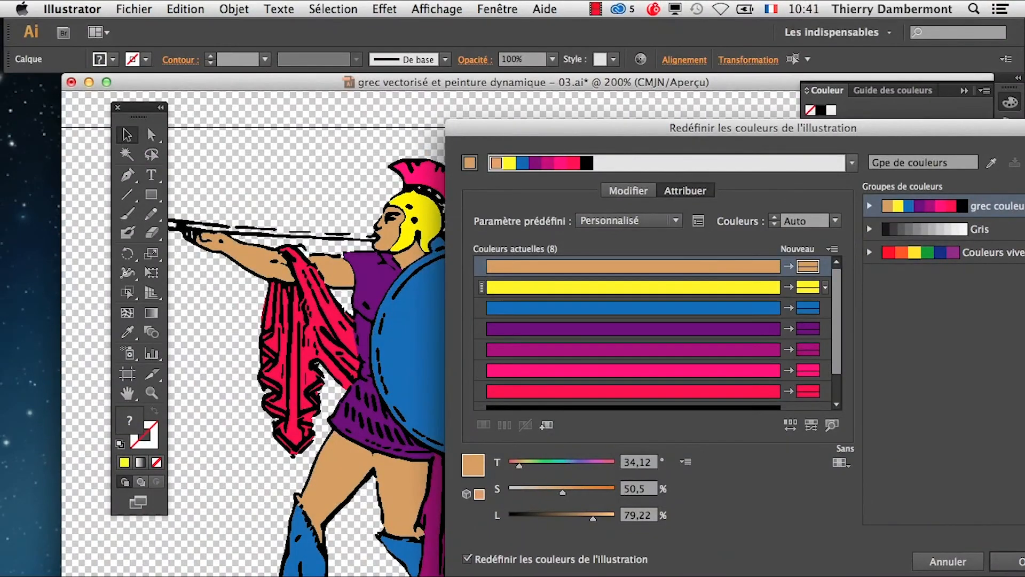
- Try several random orders of the replacement colours with the warrior uncovered, and cancel the recolouring
left_click_drag(700, 132, 656, 79)
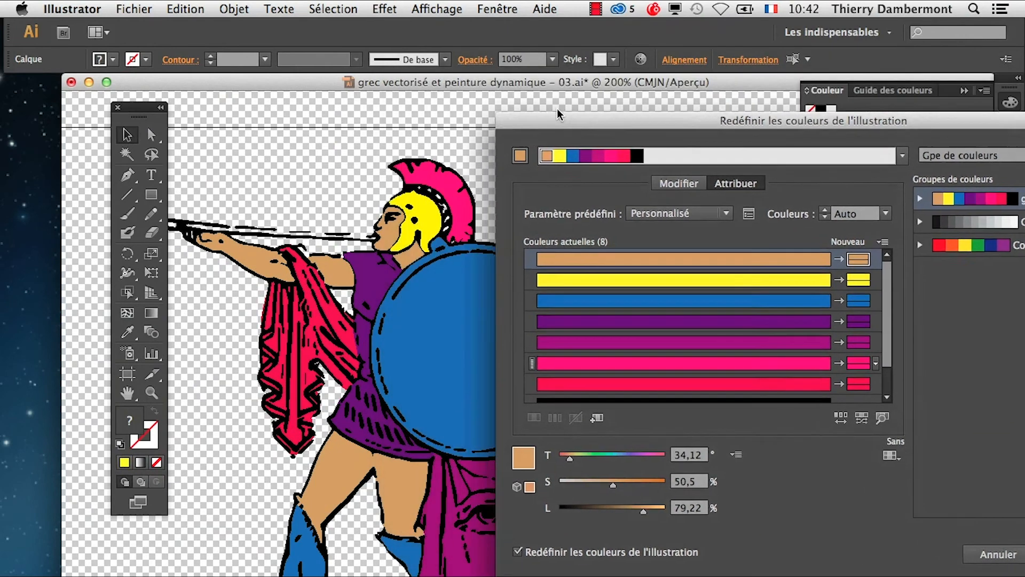
left_click_drag(557, 113, 645, 105)
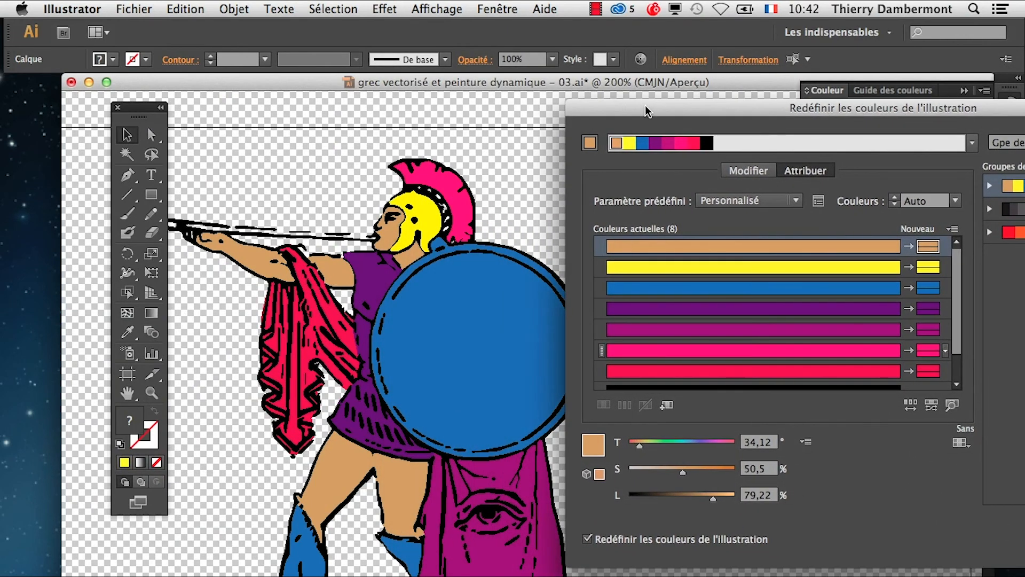
left_click(914, 407)
left_click(913, 407)
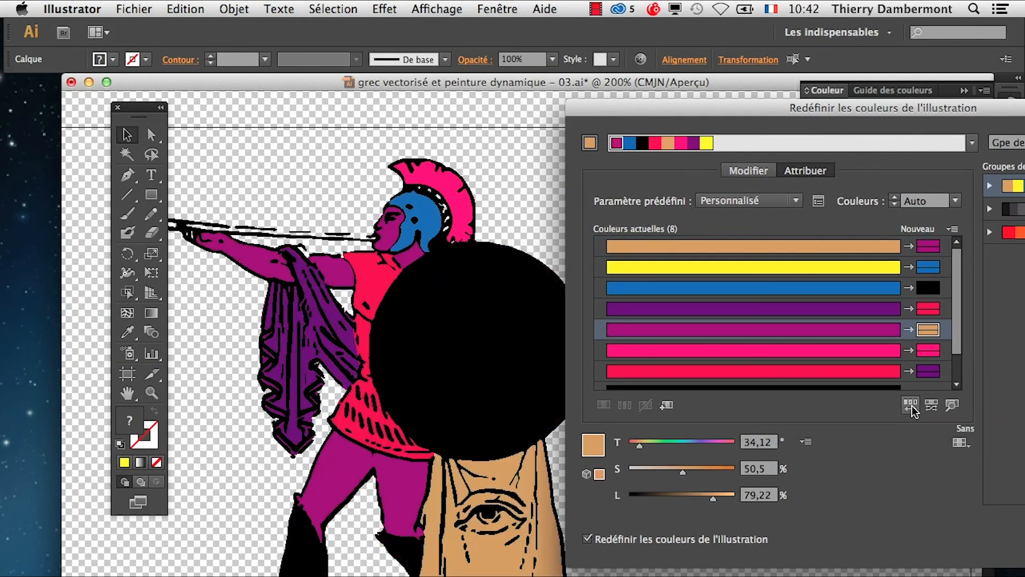
left_click(913, 407)
left_click(914, 407)
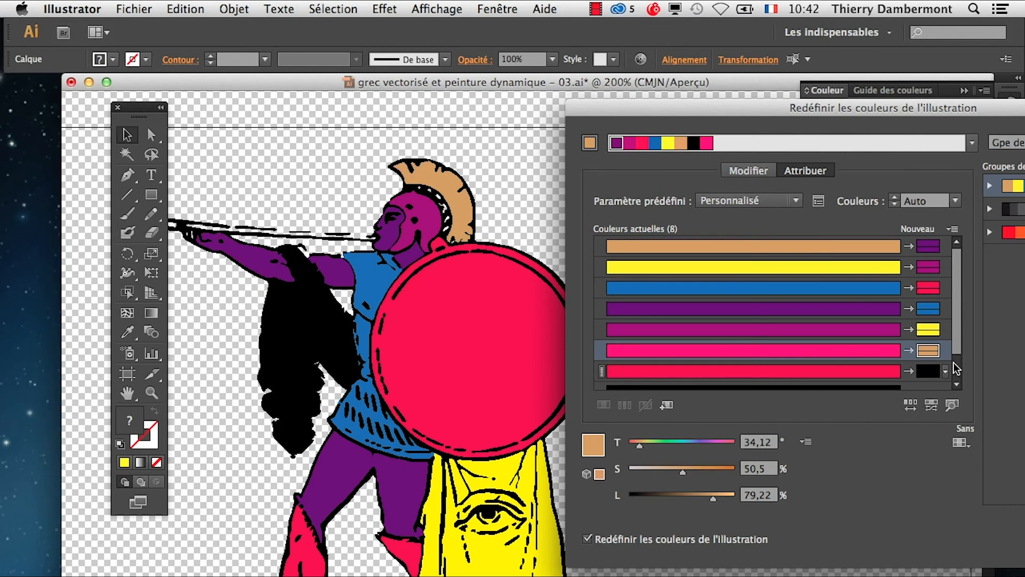
left_click(959, 384)
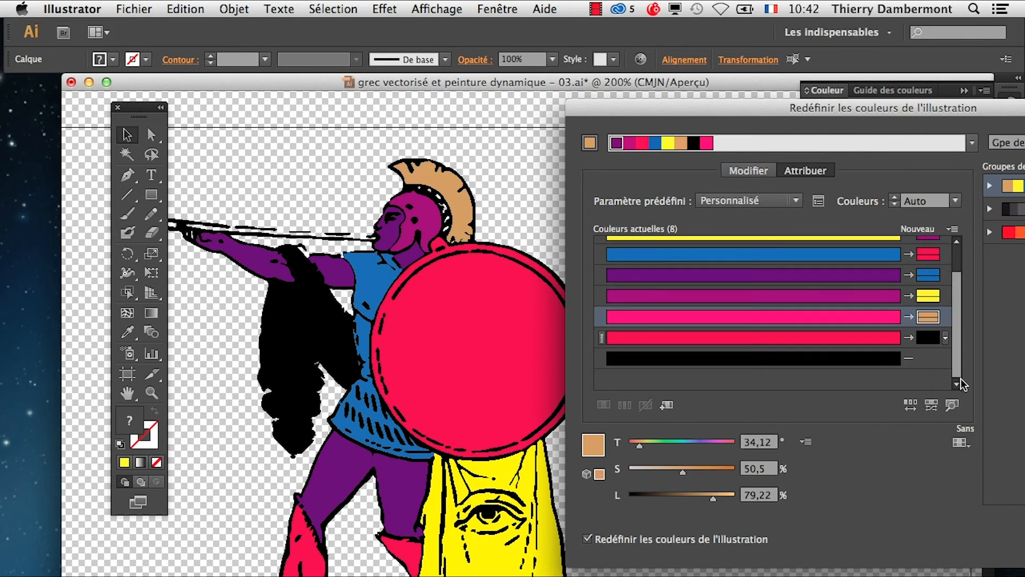
left_click(912, 406)
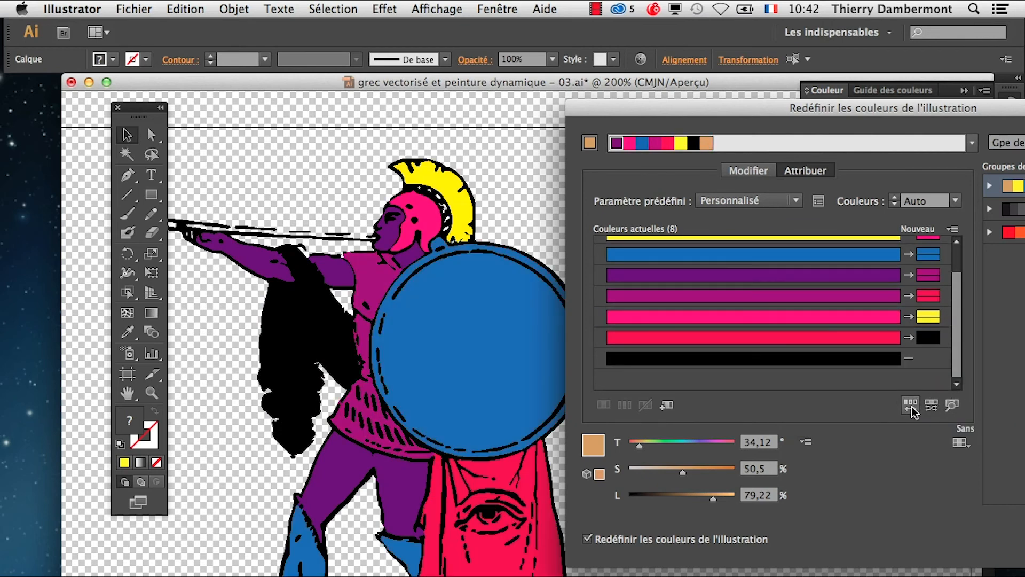
left_click(912, 406)
left_click(912, 405)
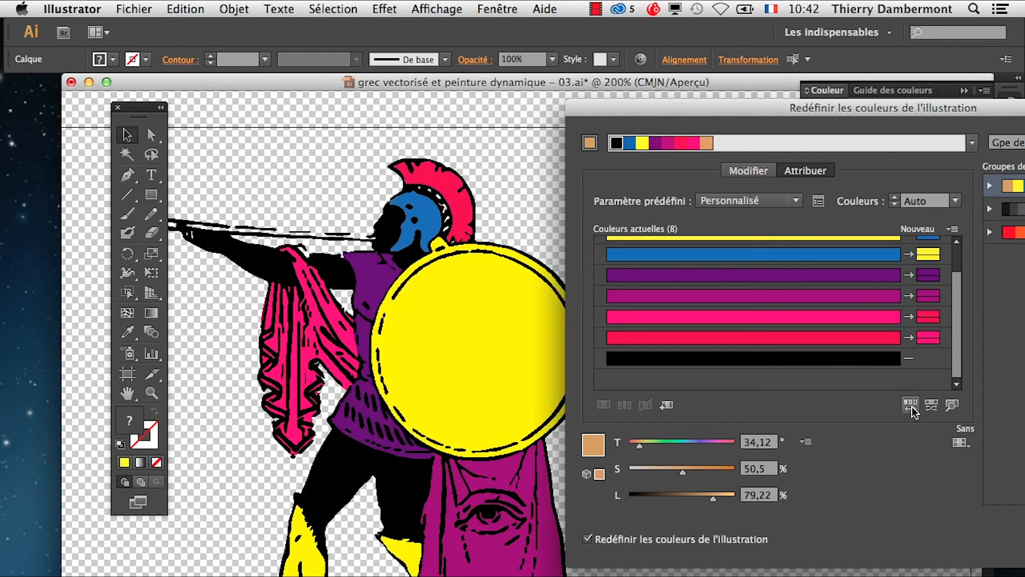
left_click(912, 406)
left_click(912, 406)
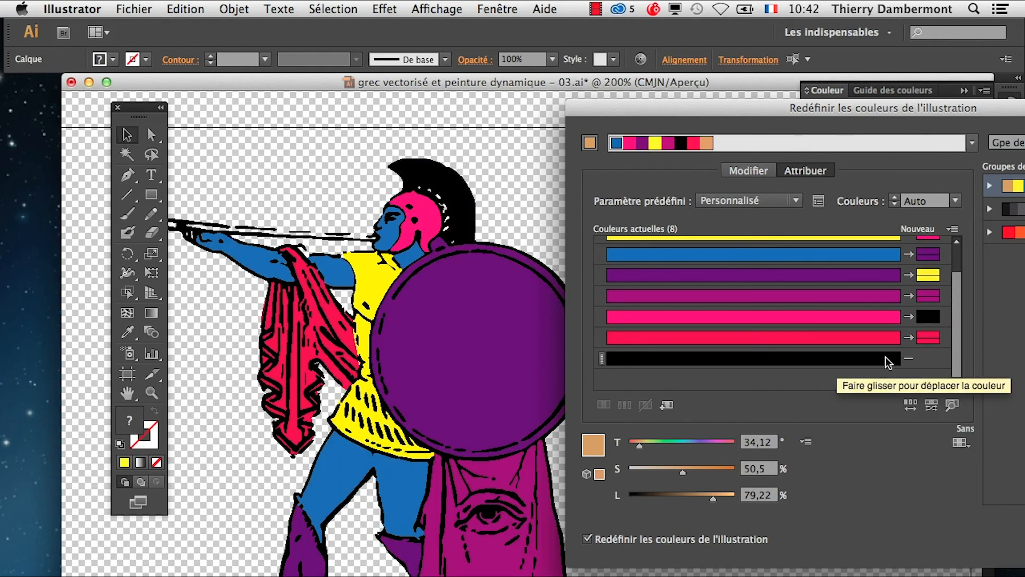
left_click_drag(776, 109, 466, 121)
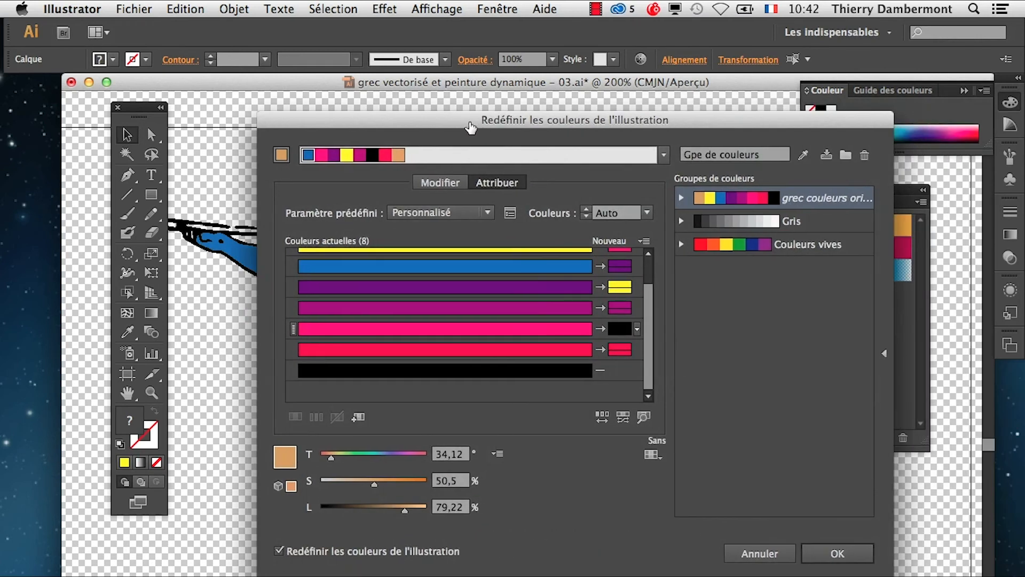
left_click(736, 555)
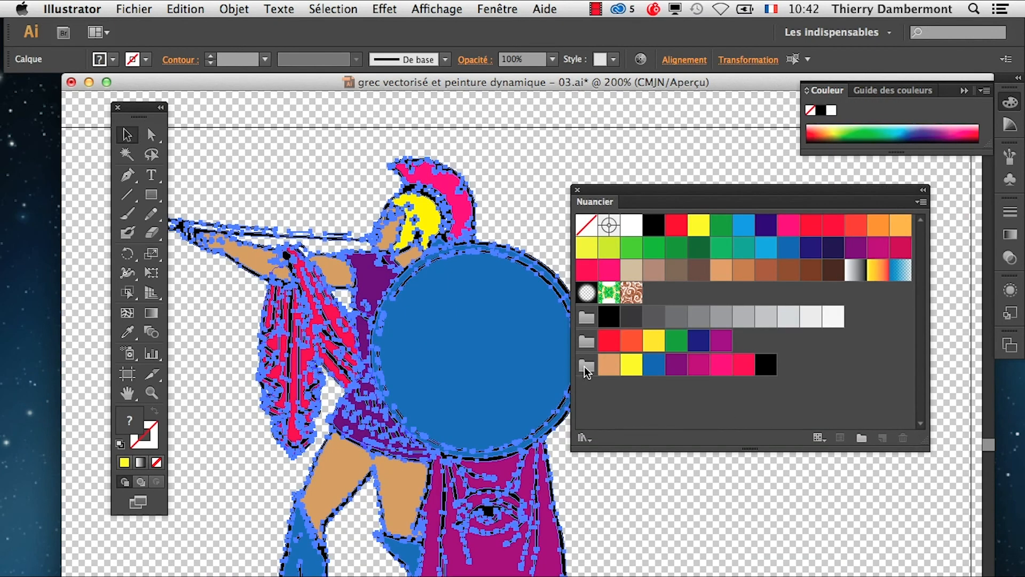
- Reopen the grec couleurs originales group for recolouring the selected artwork, and enable recolouring for the black row
left_click(841, 437)
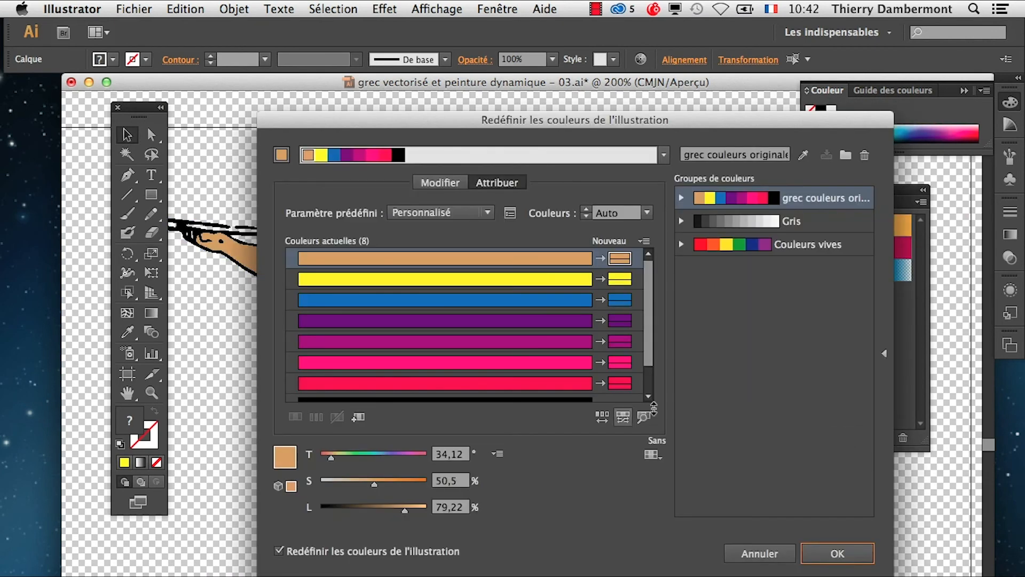
left_click_drag(418, 114, 532, 85)
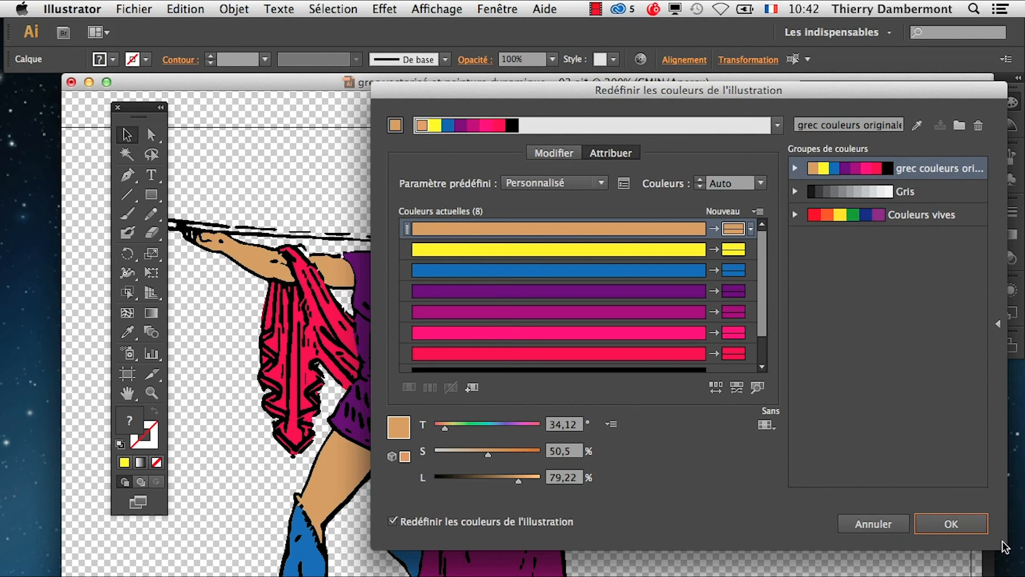
left_click(715, 368)
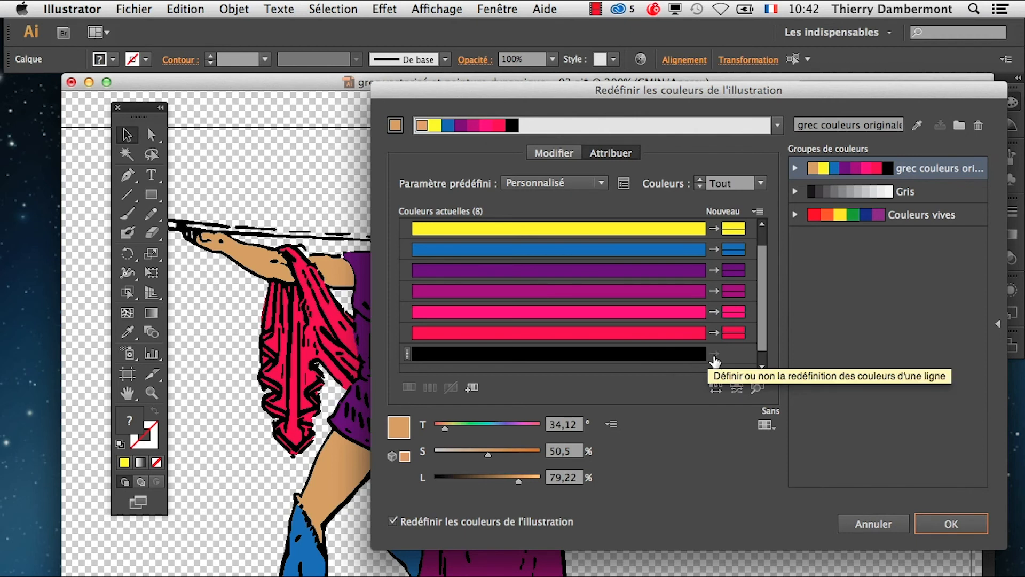
scroll(718, 360, "up", 1)
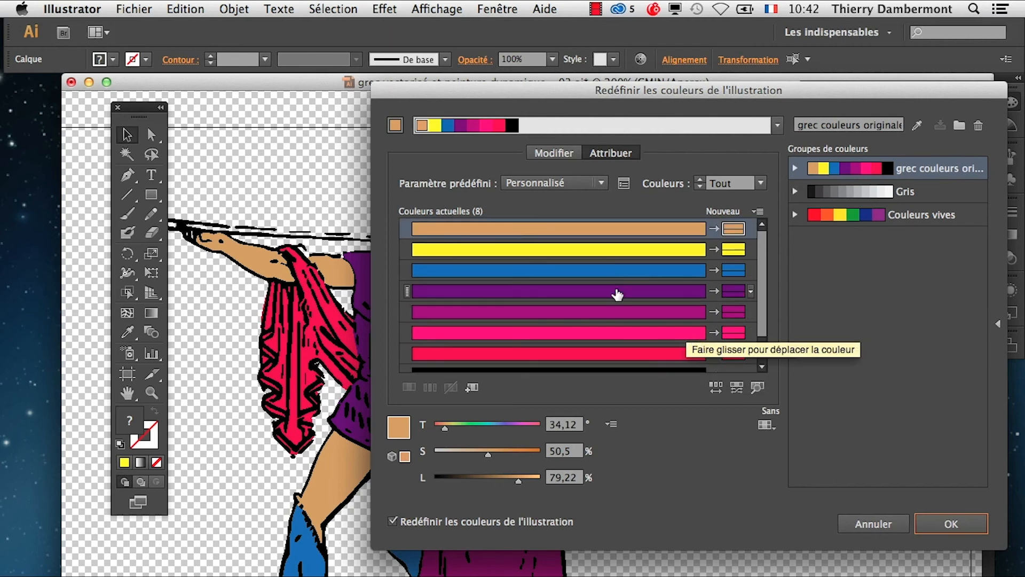
- Randomly reorder the replacement colours six times across the warrior's current colours
left_click(716, 388)
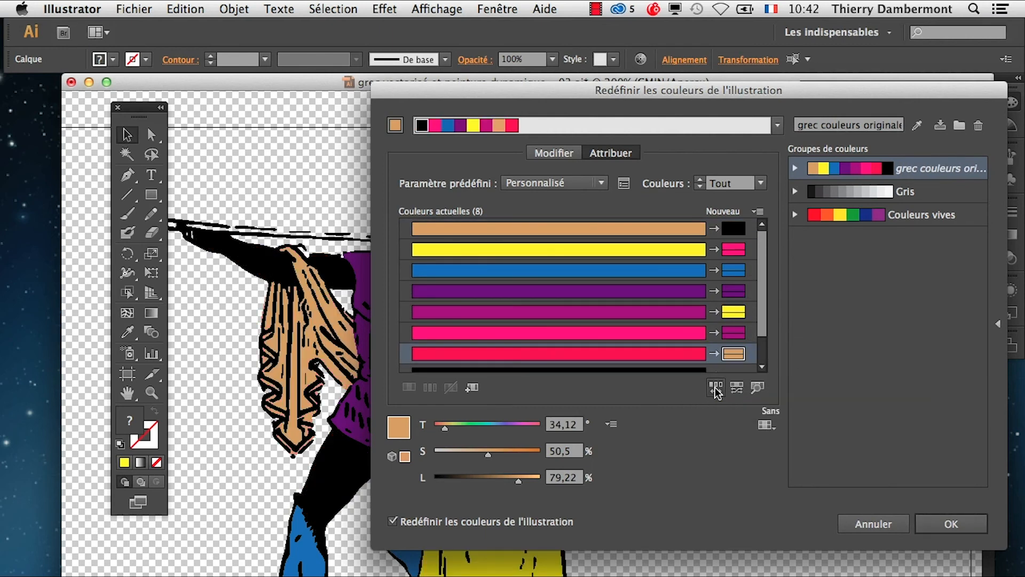
left_click(715, 388)
left_click(716, 388)
left_click(716, 388)
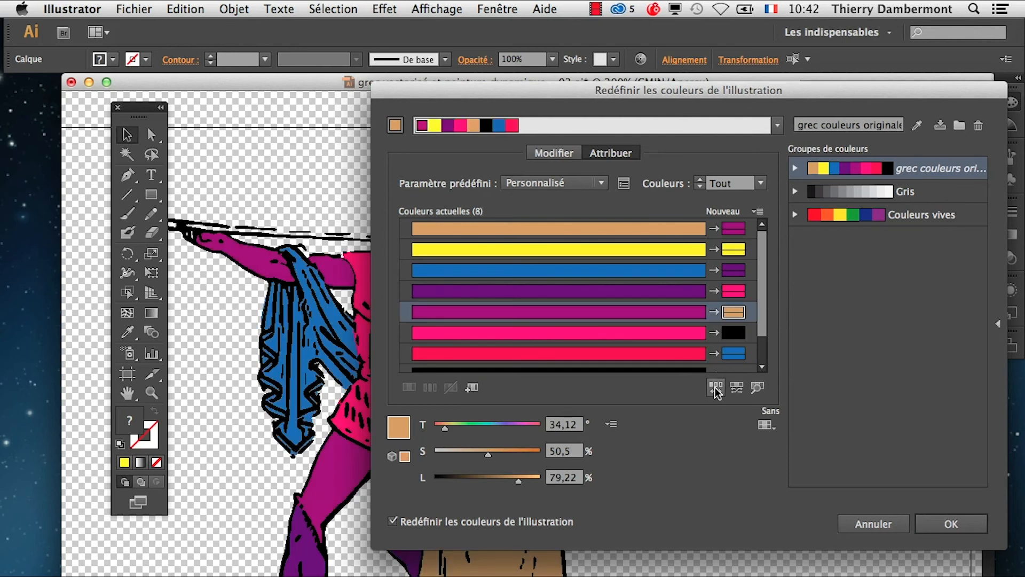
left_click(716, 389)
left_click(716, 388)
scroll(664, 367, "down", 2)
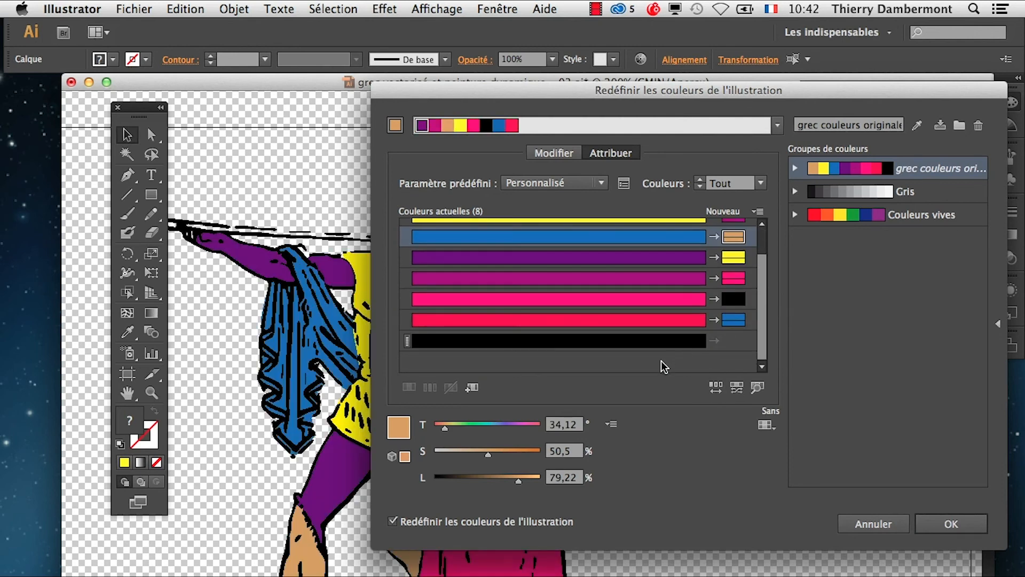
- Try to exclude the colours of the black row, and check the same command on the red row
right_click(578, 346)
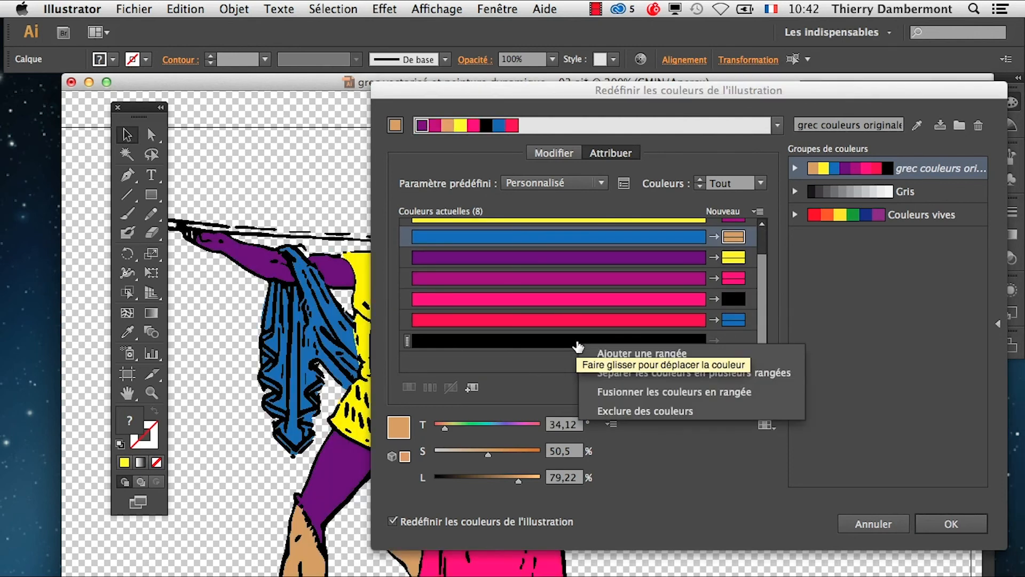
left_click(701, 411)
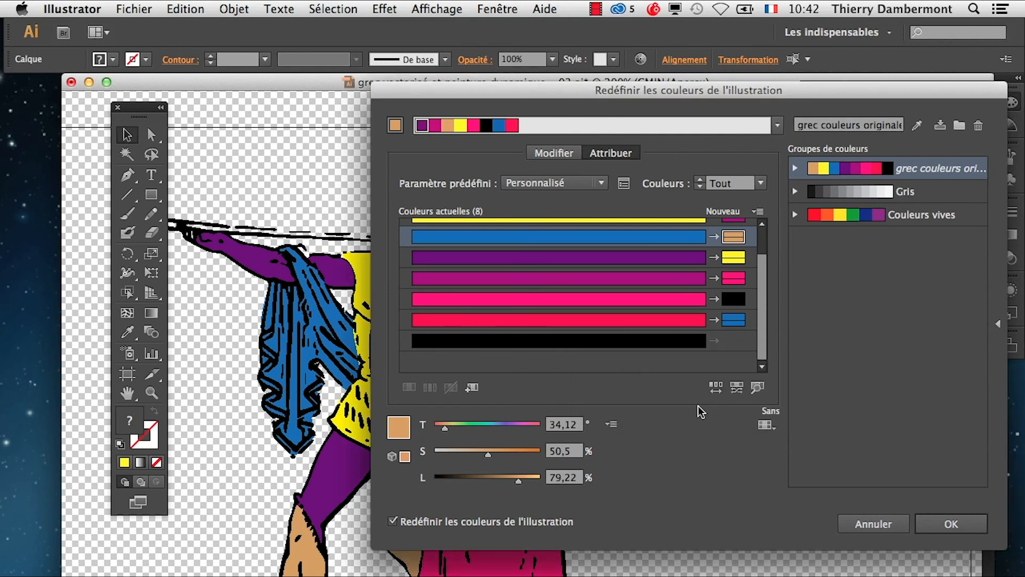
right_click(637, 321)
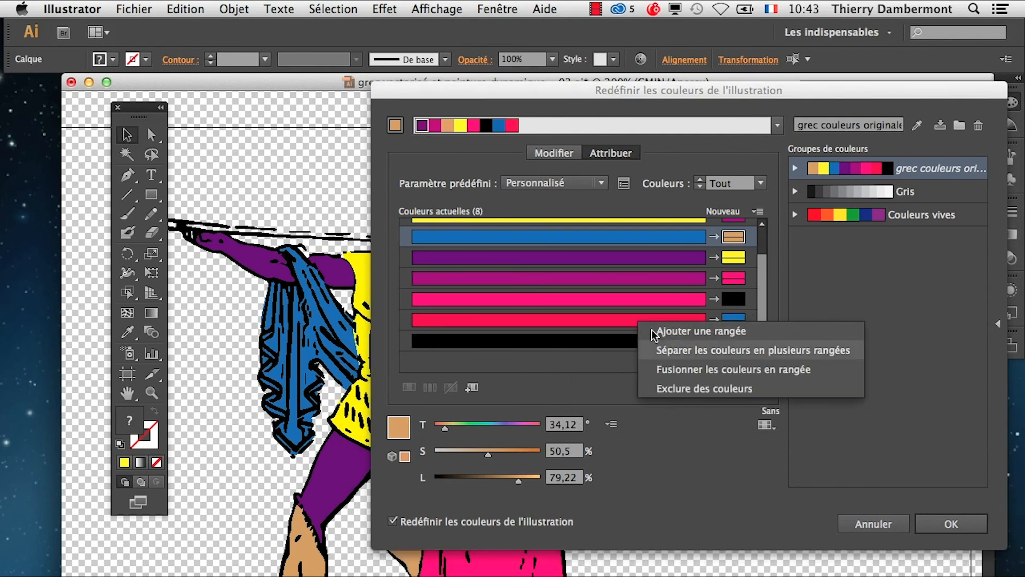
left_click(686, 393)
- Try to add a row from the black row, declining to add a new colour to the selected harmony
right_click(623, 344)
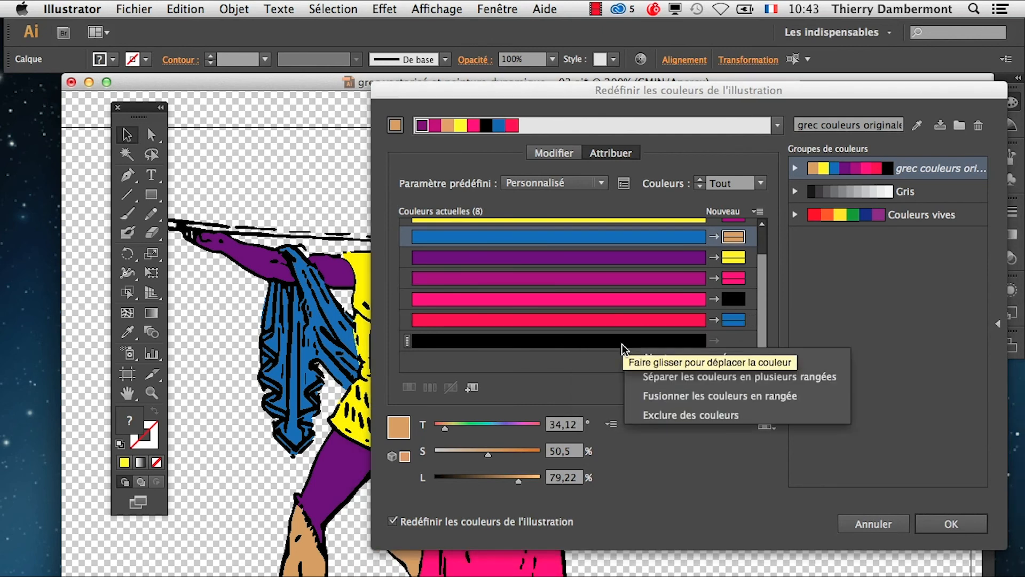
left_click(762, 358)
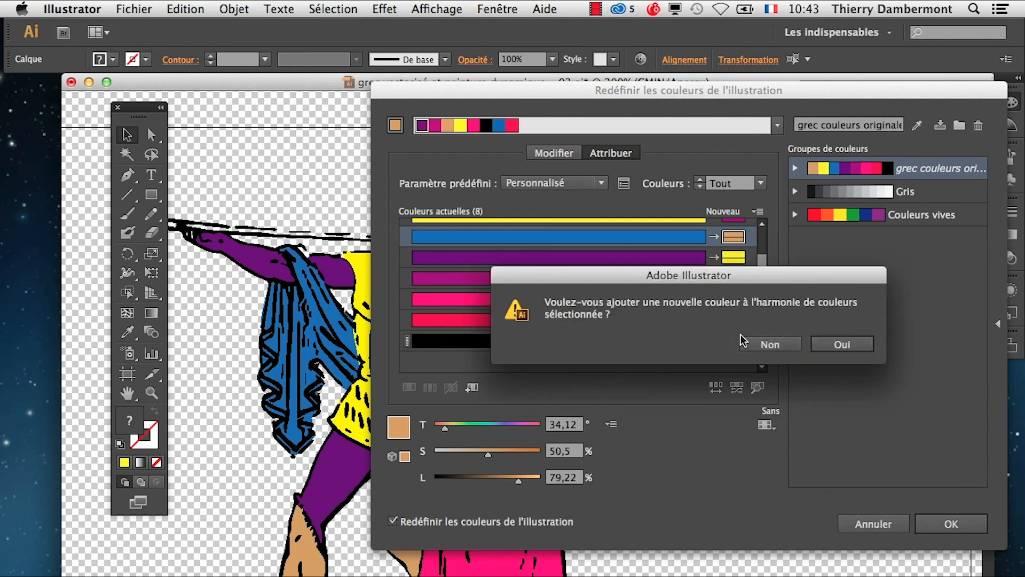
left_click(770, 344)
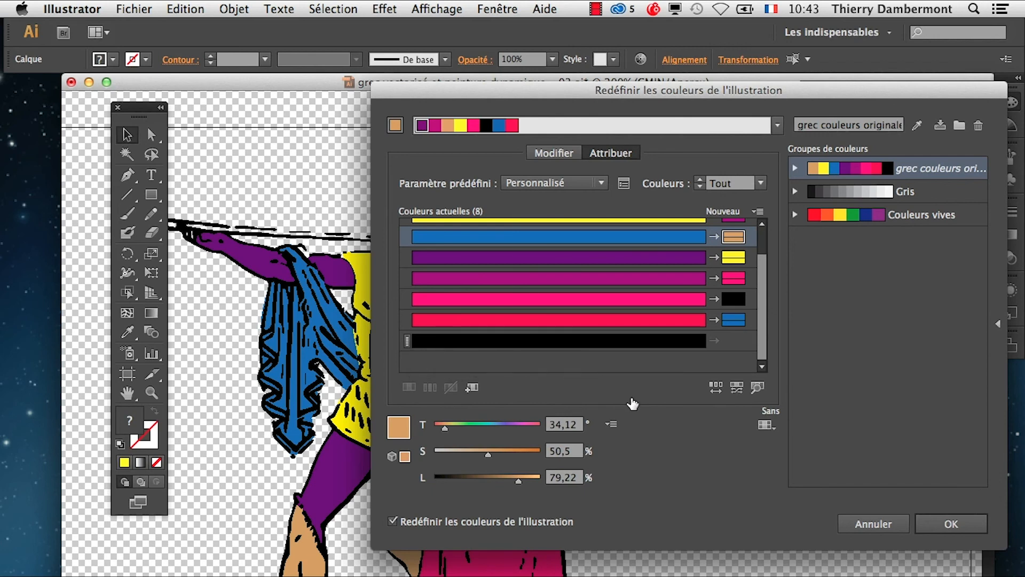
- Try again to exclude the black row's colours, and check the row display options of the current colours list
right_click(579, 342)
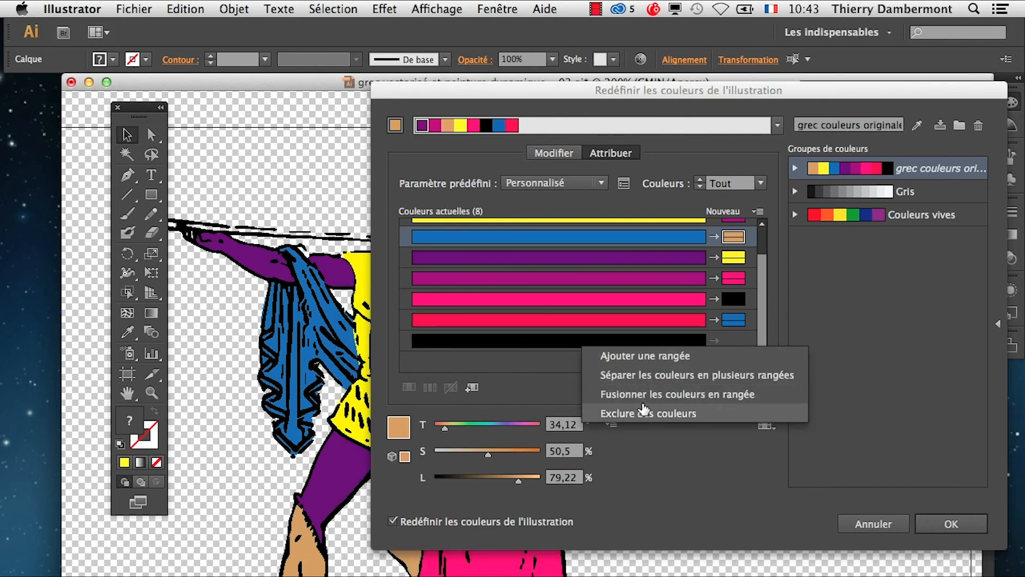
left_click(644, 415)
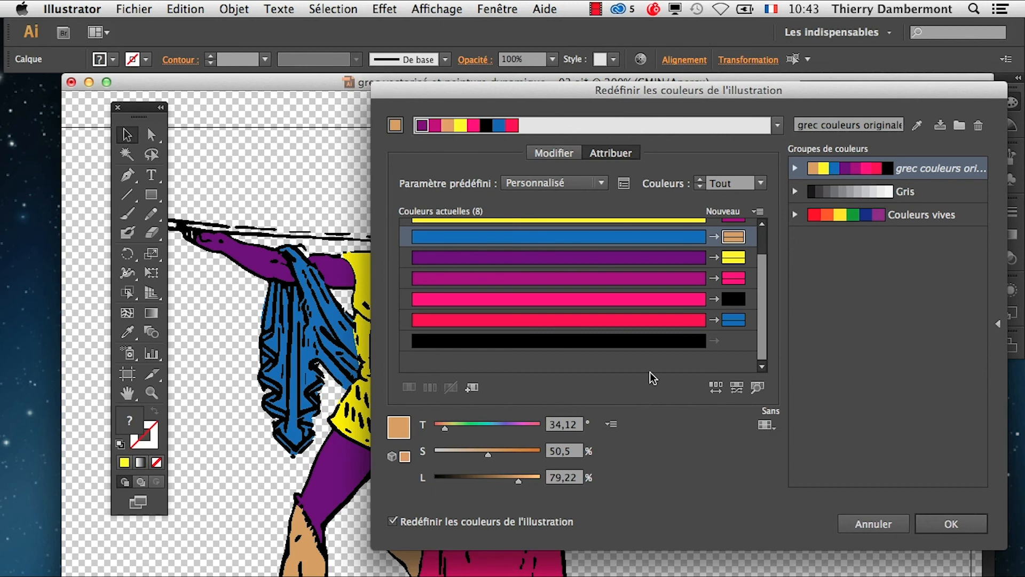
scroll(639, 335, "up", 2)
scroll(639, 334, "down", 2)
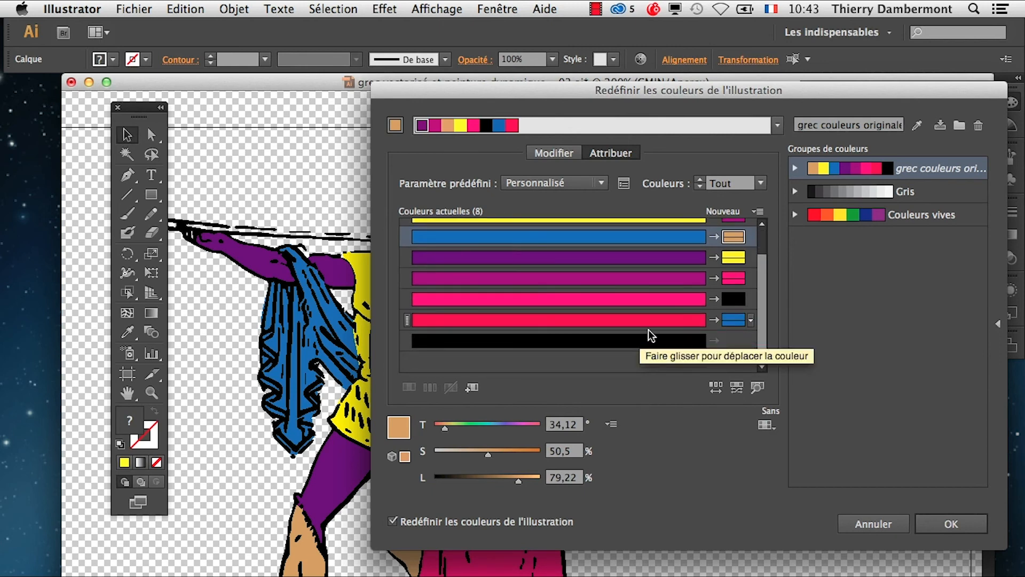
left_click(758, 212)
left_click(728, 470)
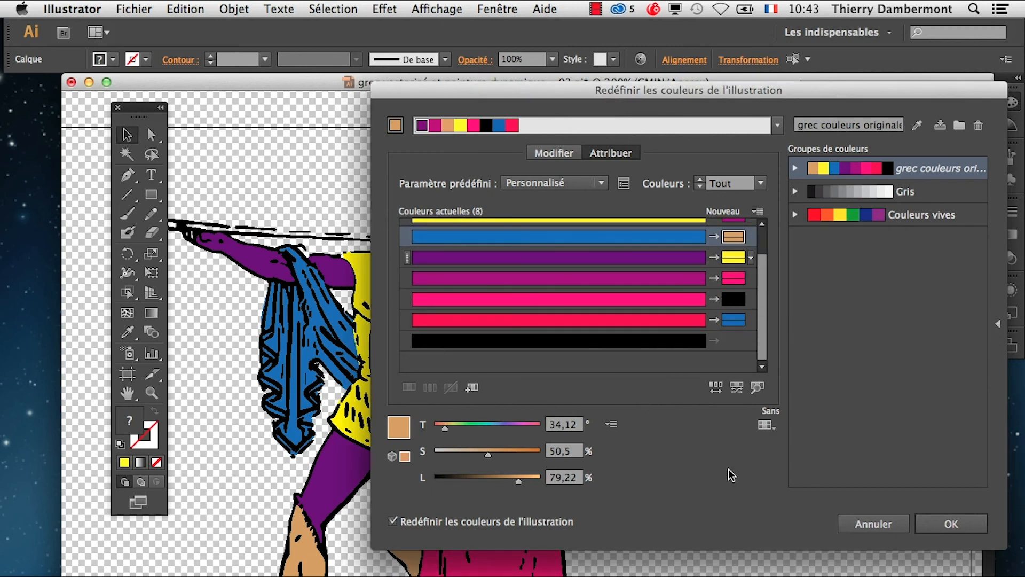
- Randomly reorder the replacement colours eight times with the black row left out of recolouring
left_click(717, 387)
left_click(718, 387)
left_click(717, 386)
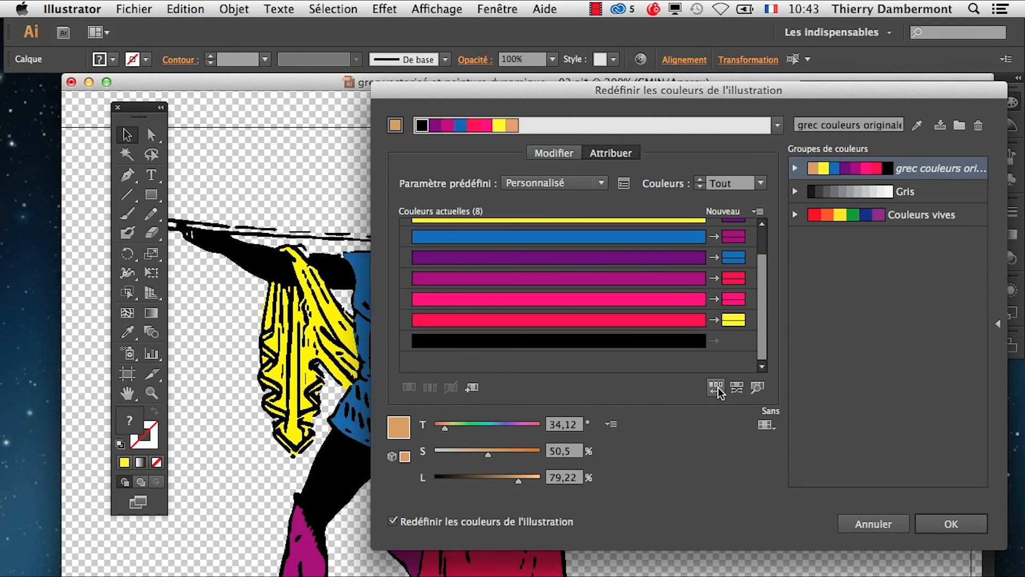
left_click(718, 386)
left_click(717, 388)
left_click(717, 389)
left_click(717, 388)
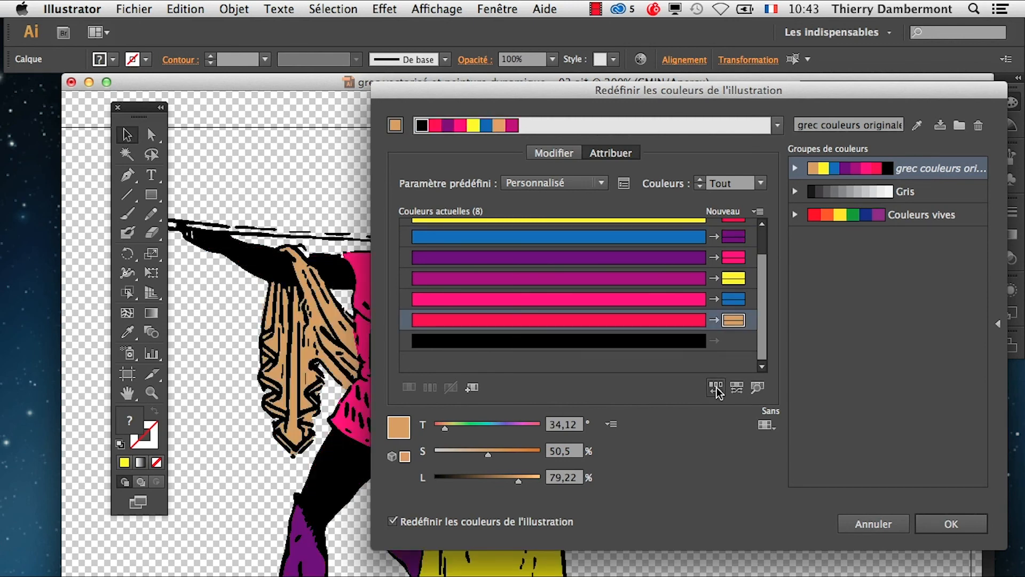
left_click(717, 388)
- Randomly vary the saturation and brightness of the replacement colours four times, and cancel the recolouring
left_click(737, 388)
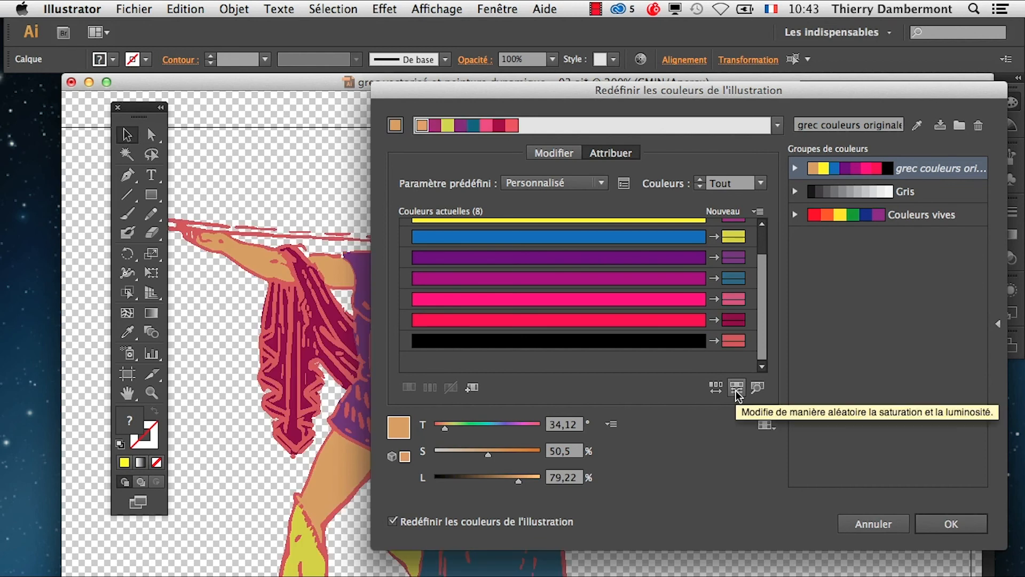
left_click(737, 388)
left_click(737, 388)
left_click(737, 389)
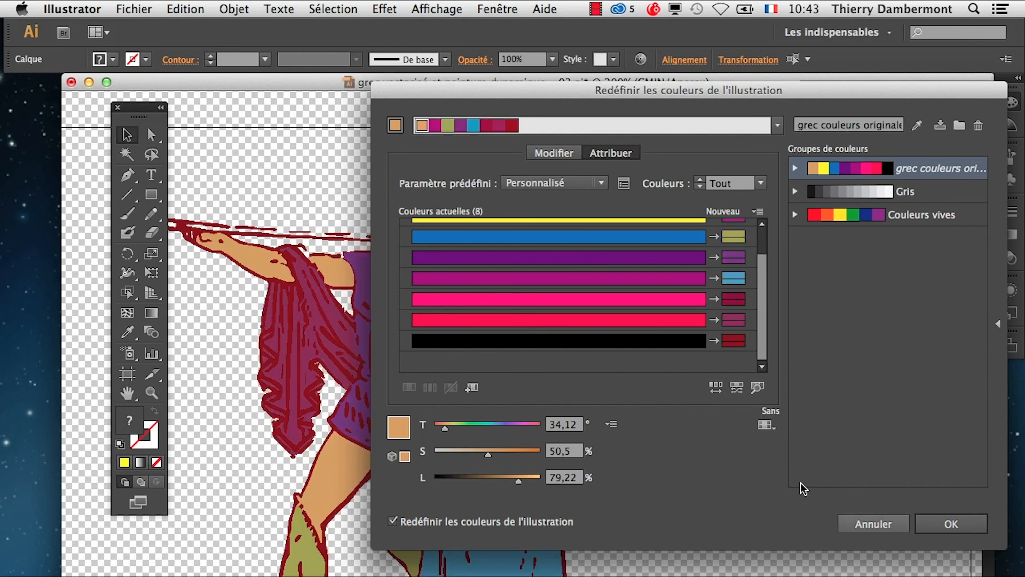
left_click(874, 524)
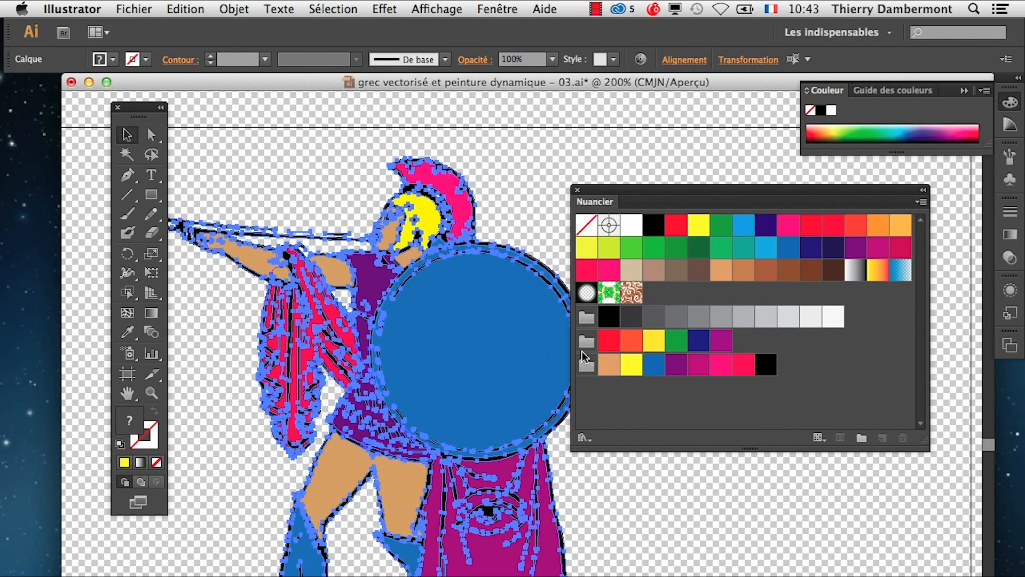
- Reopen the grec couleurs originales group for recolouring the artwork, and preserve Noir in addition to Blanc in the colour reduction options
left_click(586, 366)
left_click(841, 439)
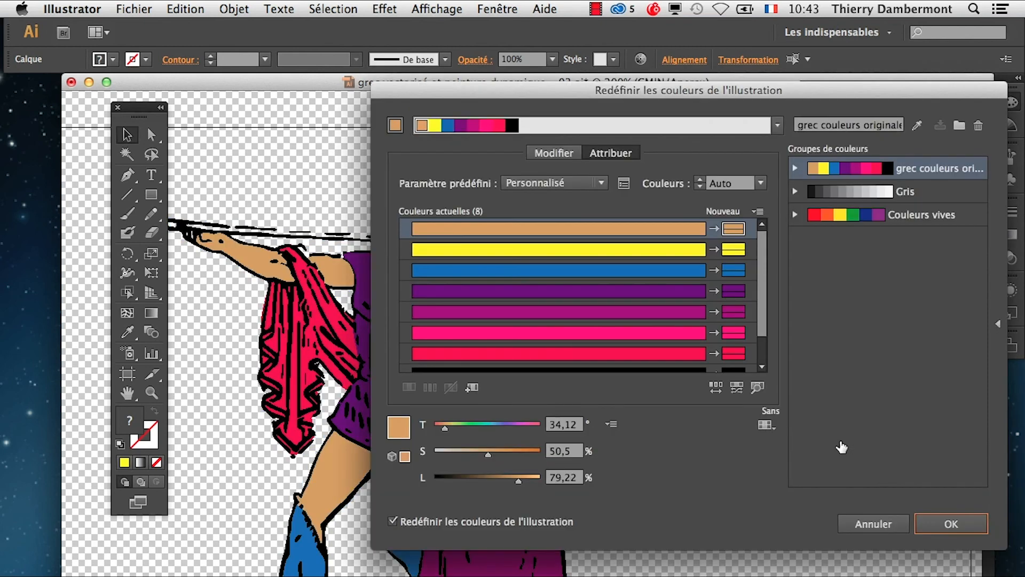
scroll(678, 338, "down", 1)
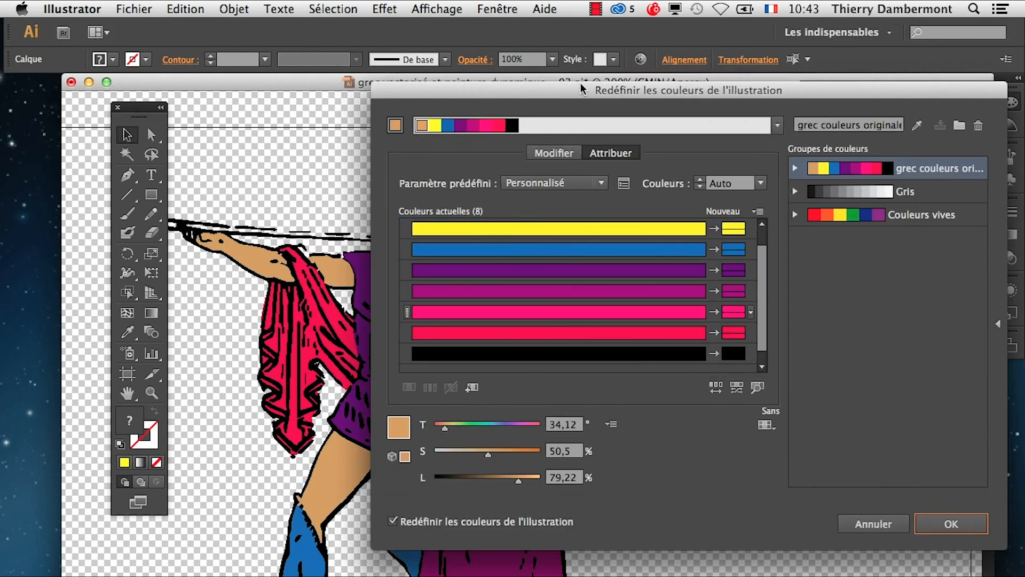
left_click(624, 183)
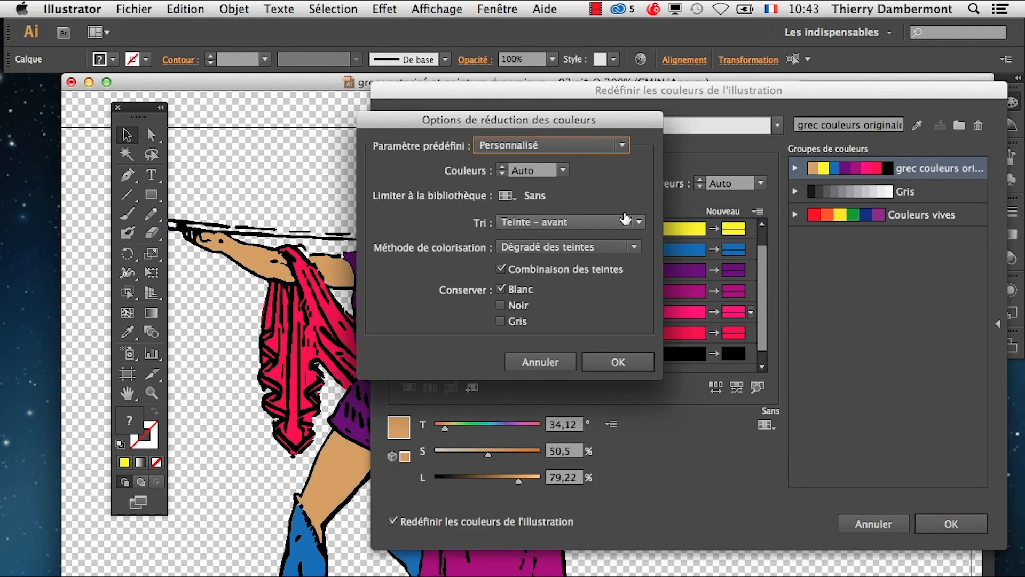
left_click(512, 307)
left_click(620, 360)
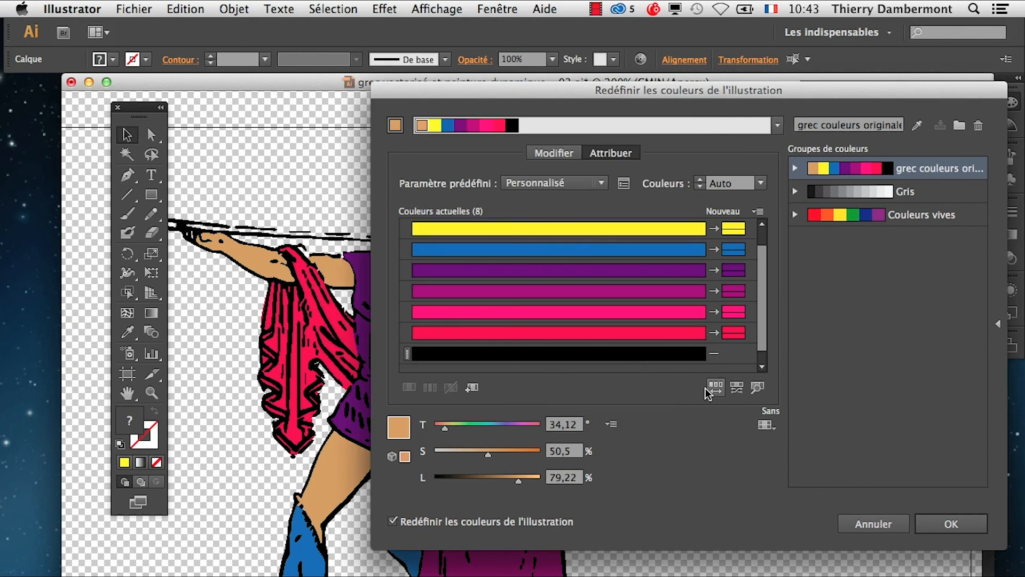
- Test eight random orders of the replacement colours with Noir preserved
left_click(710, 390)
left_click(711, 390)
left_click(712, 391)
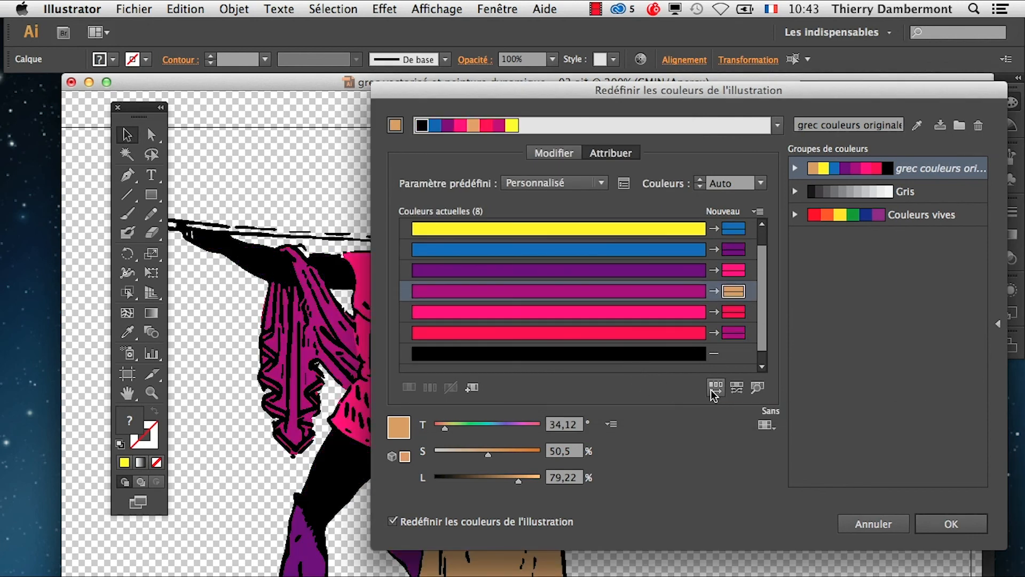
left_click(712, 392)
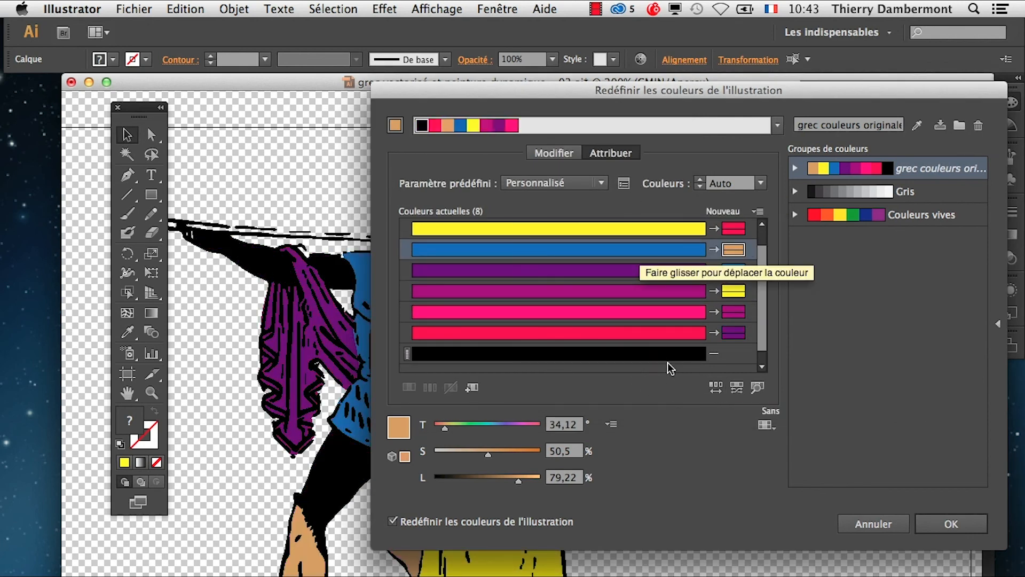
left_click(711, 389)
left_click(712, 391)
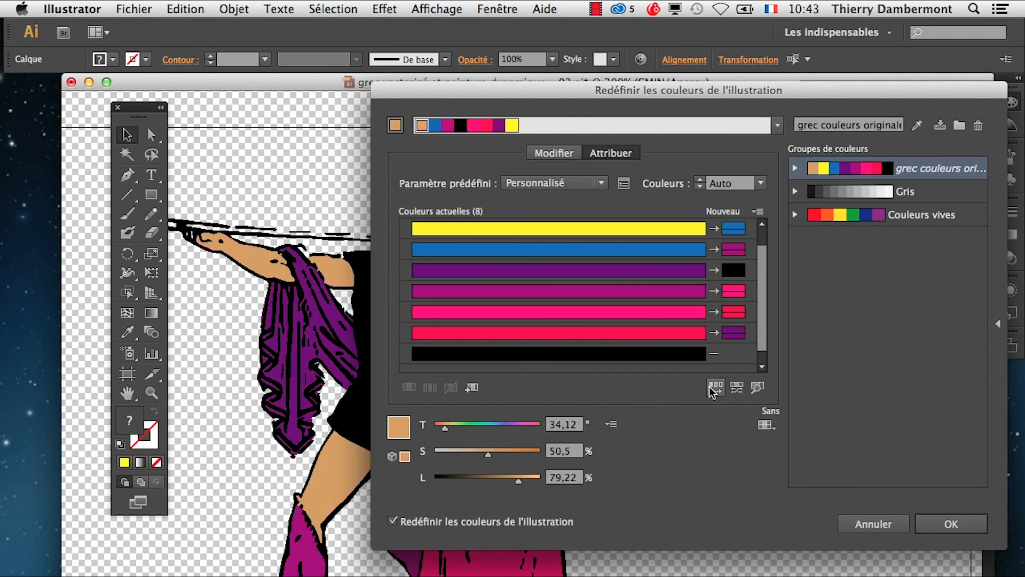
left_click(710, 387)
left_click(709, 388)
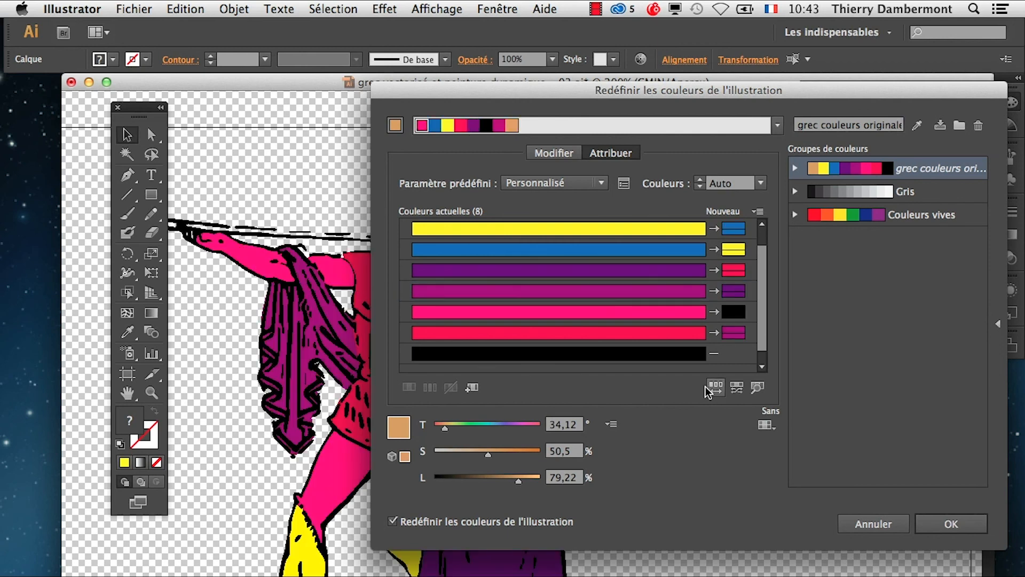
- Review the Couleurs choices in the colour reduction options, keeping Auto, and examine the rows of current colours
left_click(623, 183)
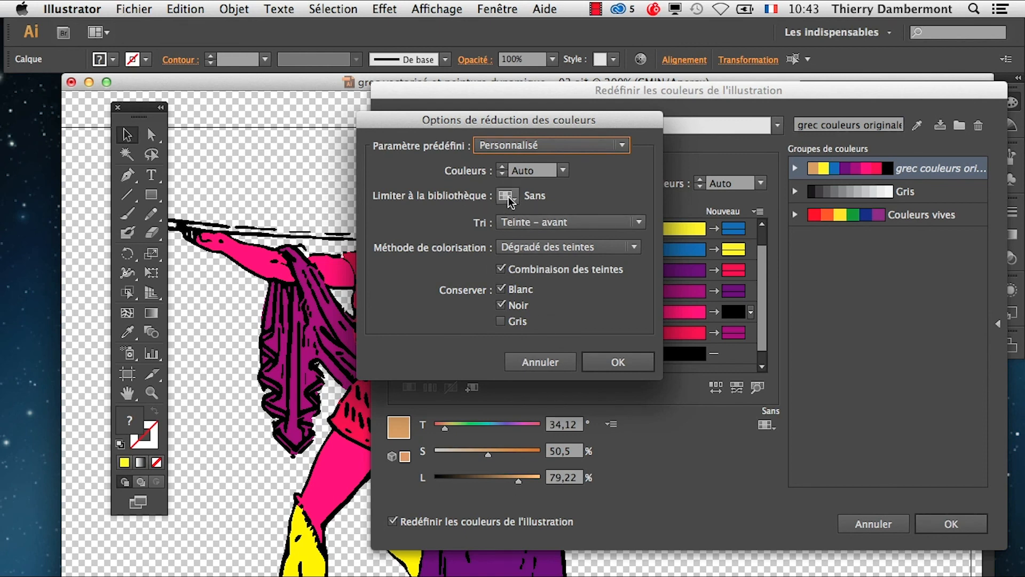
left_click(563, 169)
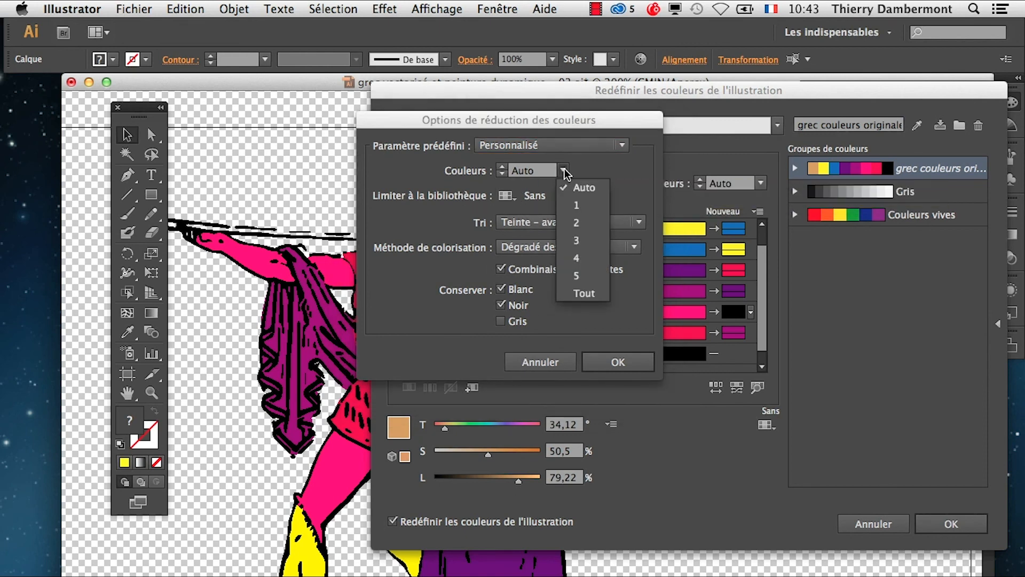
left_click(614, 169)
left_click(608, 360)
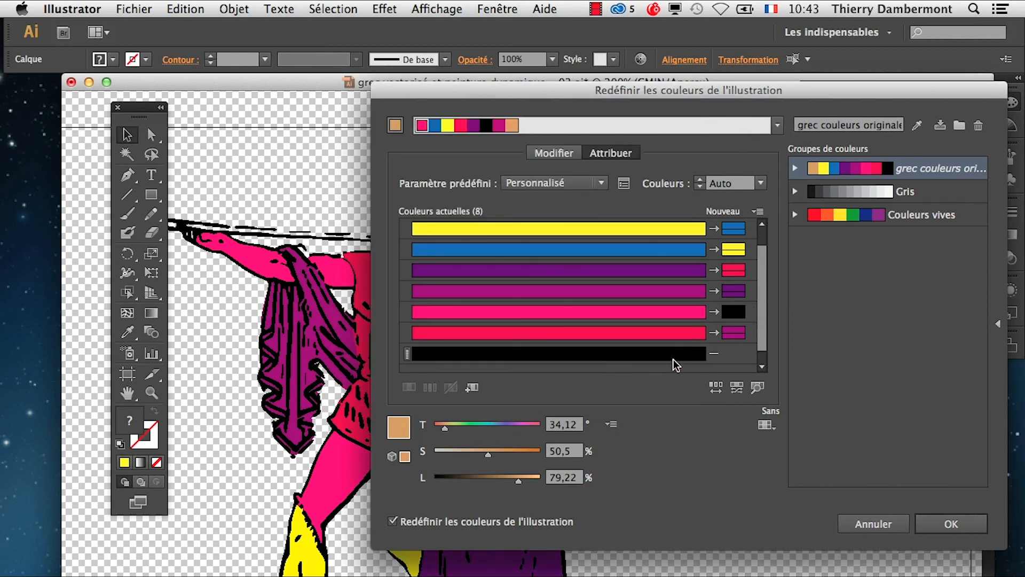
scroll(683, 346, "up", 1)
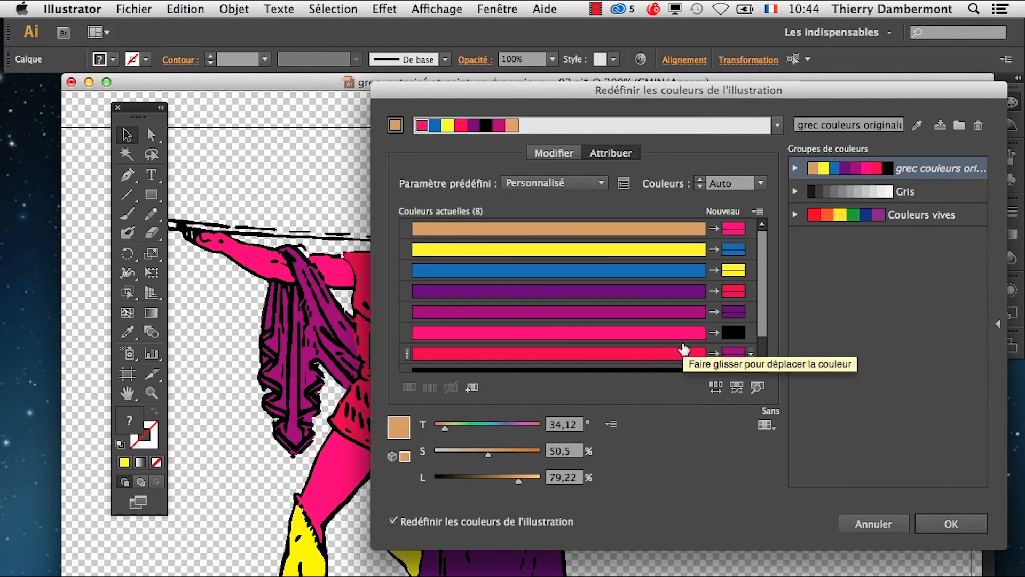
scroll(684, 348, "down", 2)
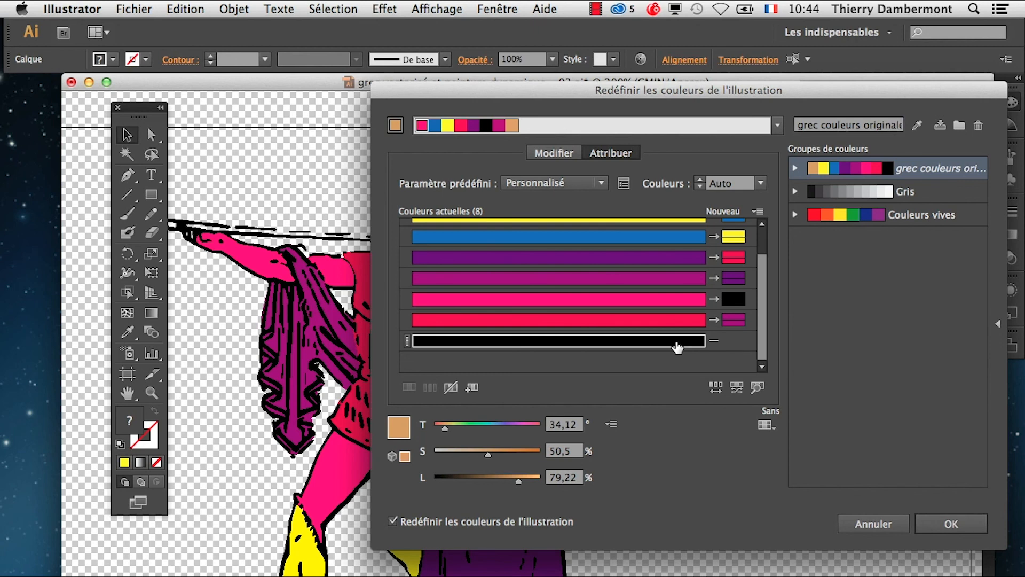
- Shuffle the replacement colours randomly four more times while black stays preserved
left_click(714, 387)
left_click(714, 388)
left_click(713, 388)
left_click(713, 388)
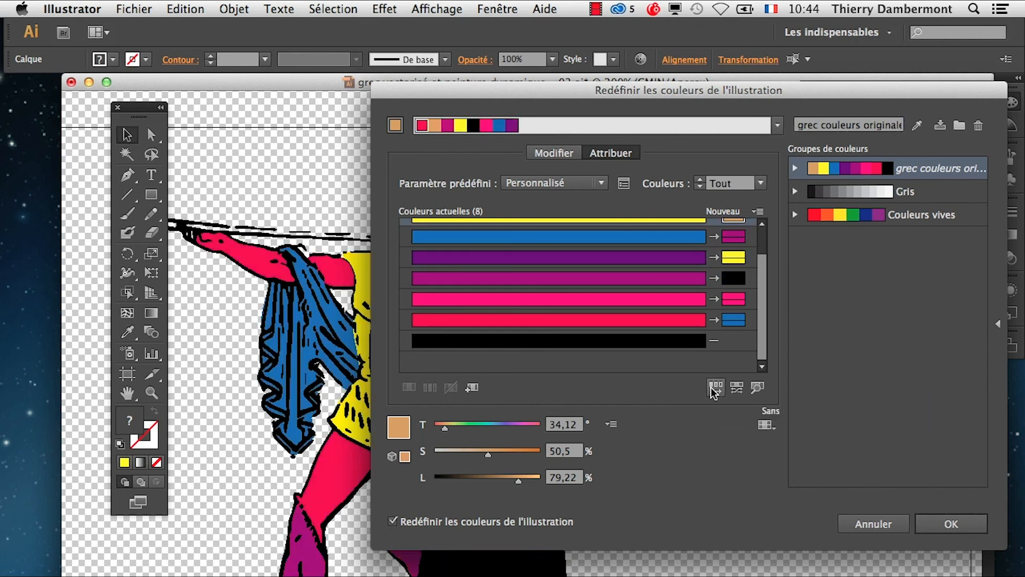
- Try excluding the black row's colours and separating them into several rows, and cancel the recolouring
right_click(585, 344)
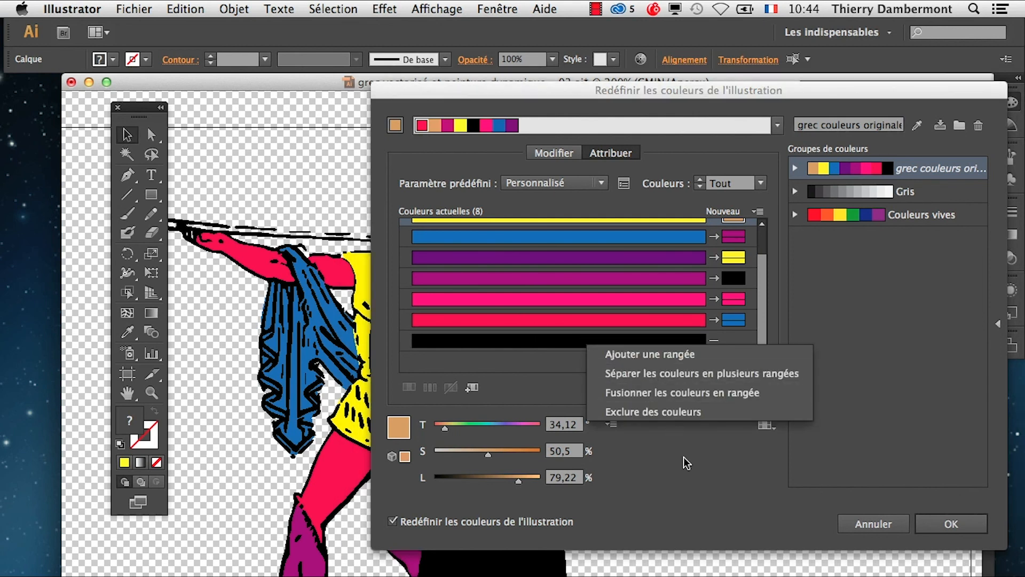
left_click(670, 411)
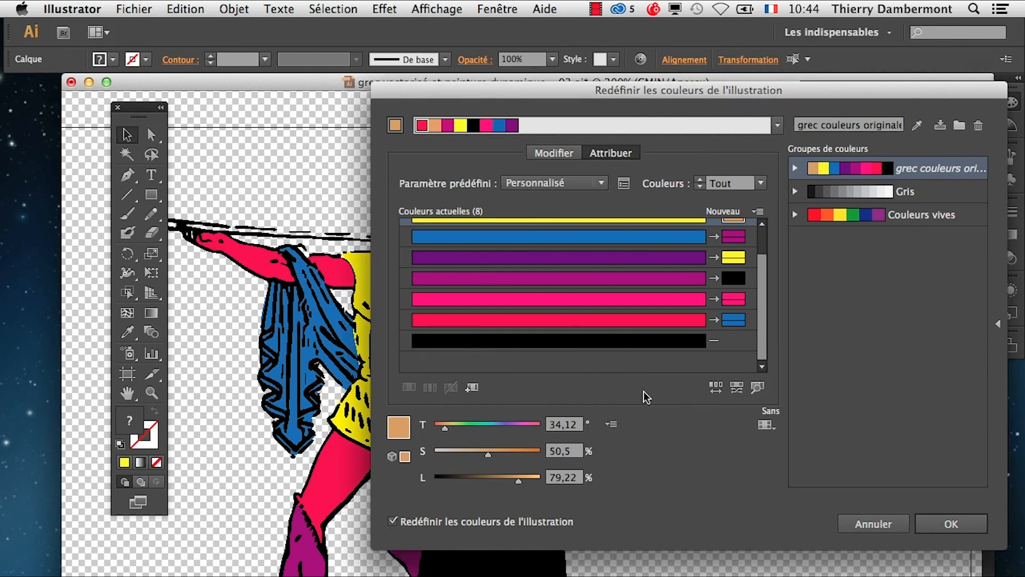
right_click(575, 341)
left_click(619, 374)
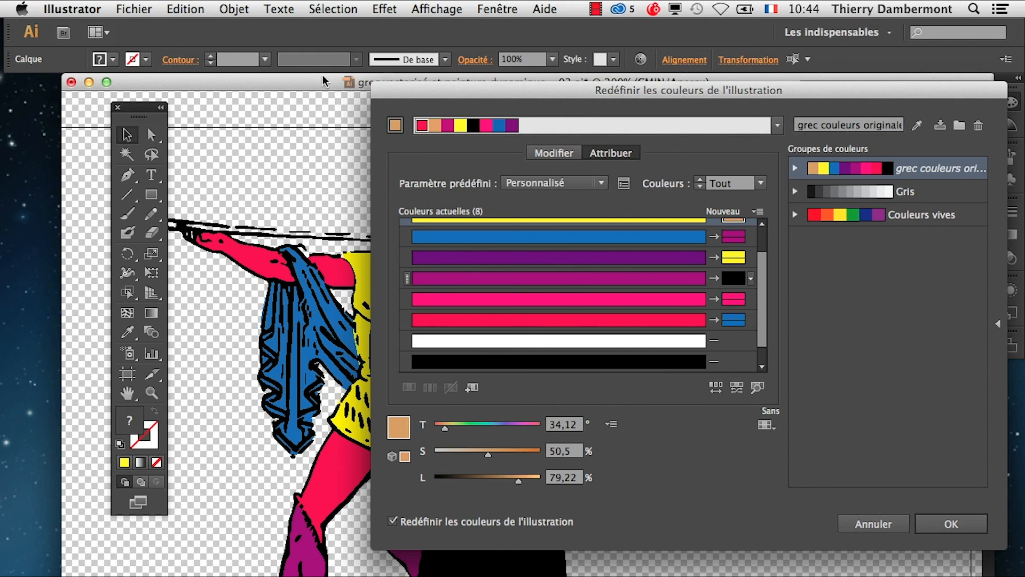
left_click(865, 526)
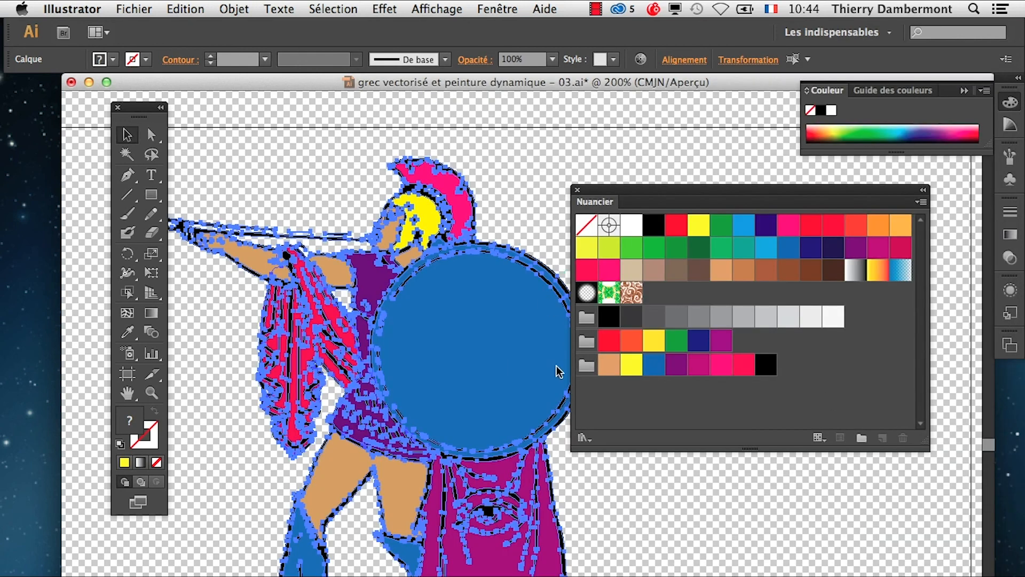
- Reopen the grec couleurs originales group for recolouring the selected warrior
left_click(589, 367)
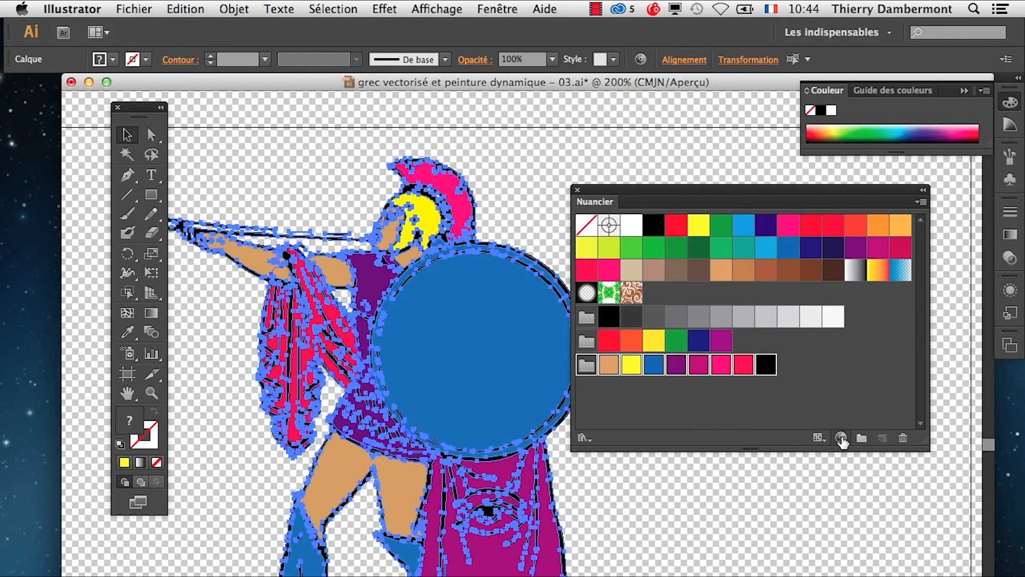
left_click(841, 437)
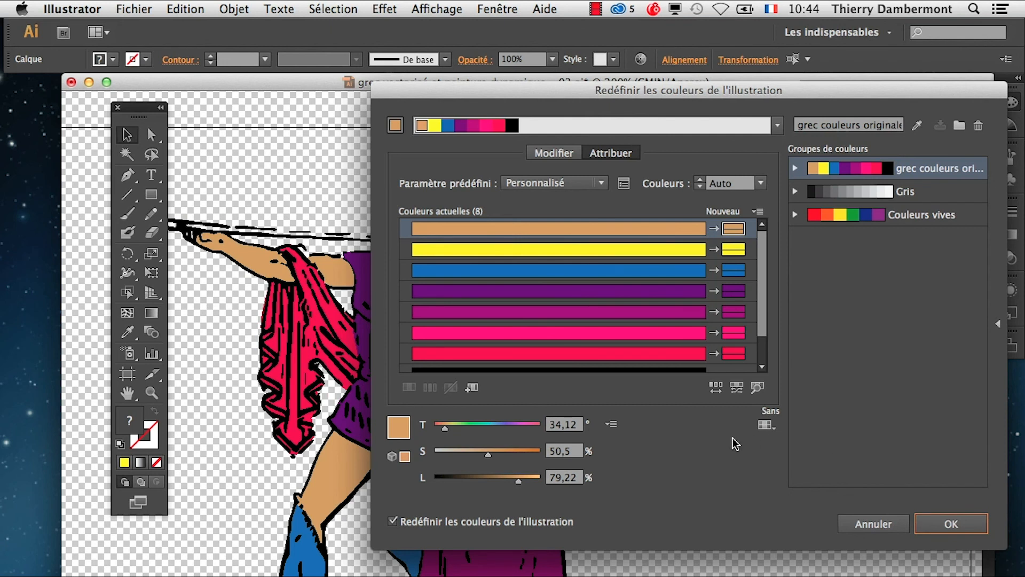
- Set the number of replacement colours to Tout and shuffle the colour order randomly four times
scroll(576, 310, "down", 2)
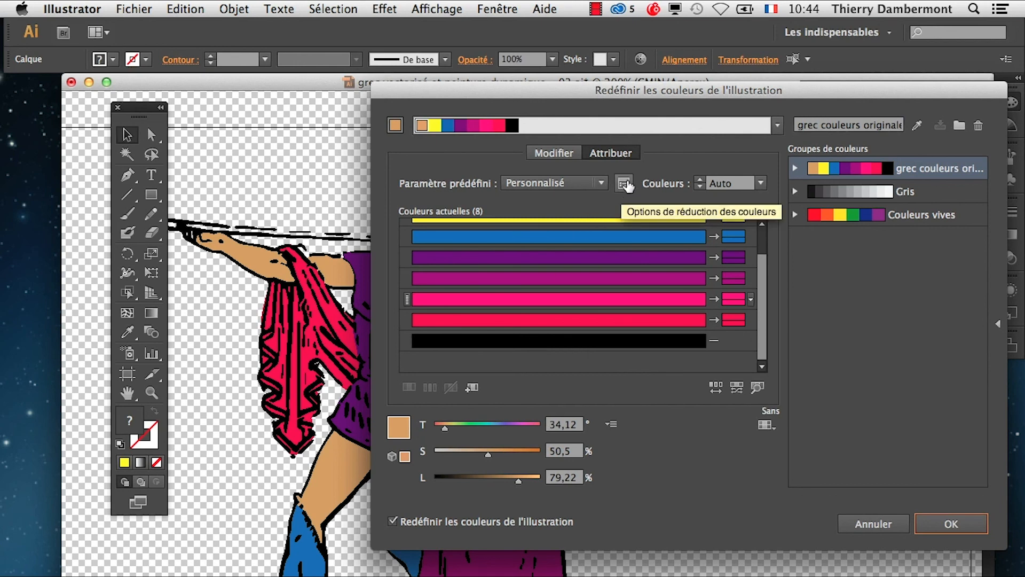
left_click(762, 183)
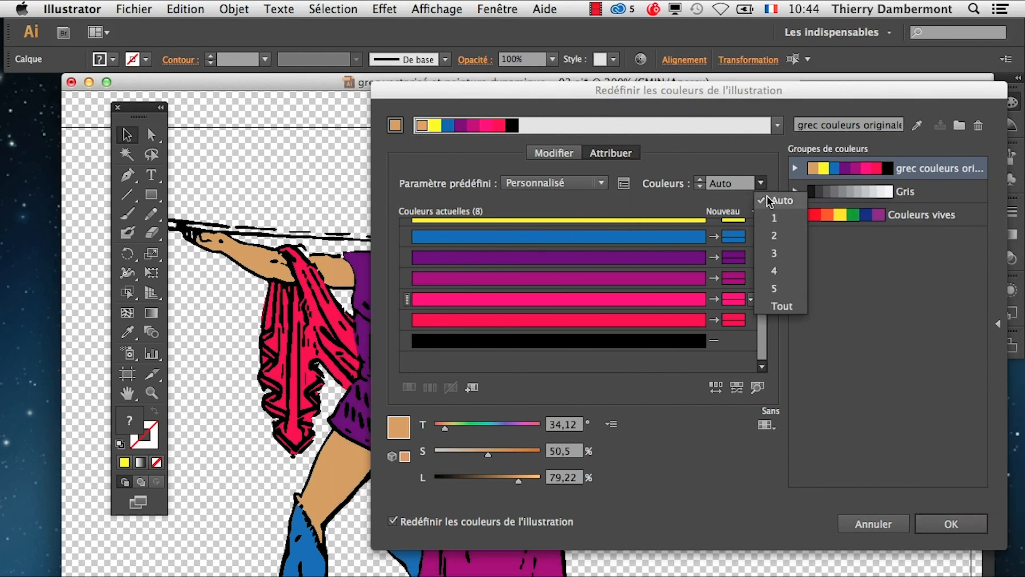
left_click(802, 302)
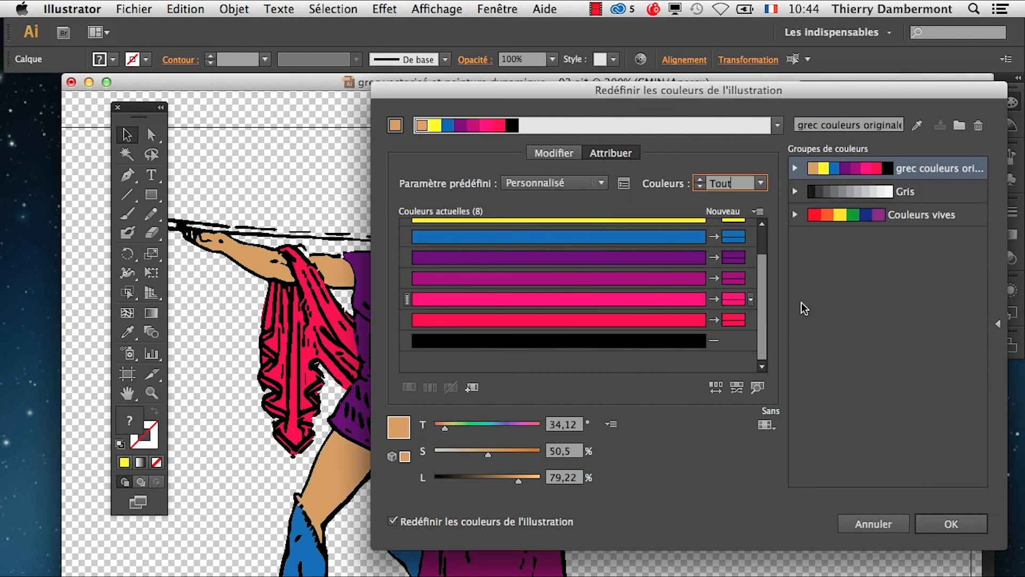
left_click(717, 390)
left_click(717, 390)
left_click(718, 390)
left_click(717, 390)
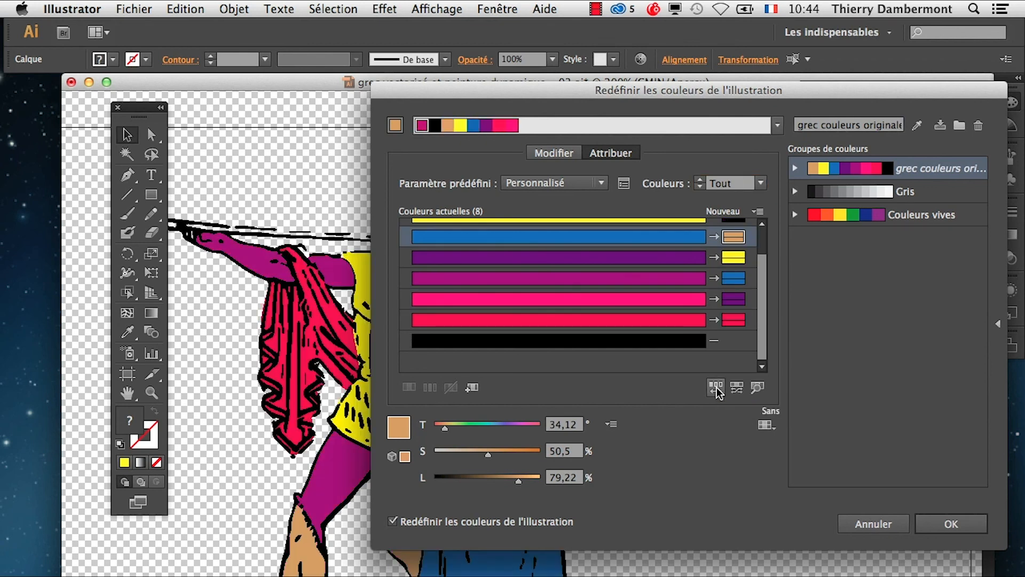
- Examine the rows of current colours and their replacements, comparing the black row with the other rows
scroll(609, 326, "up", 2)
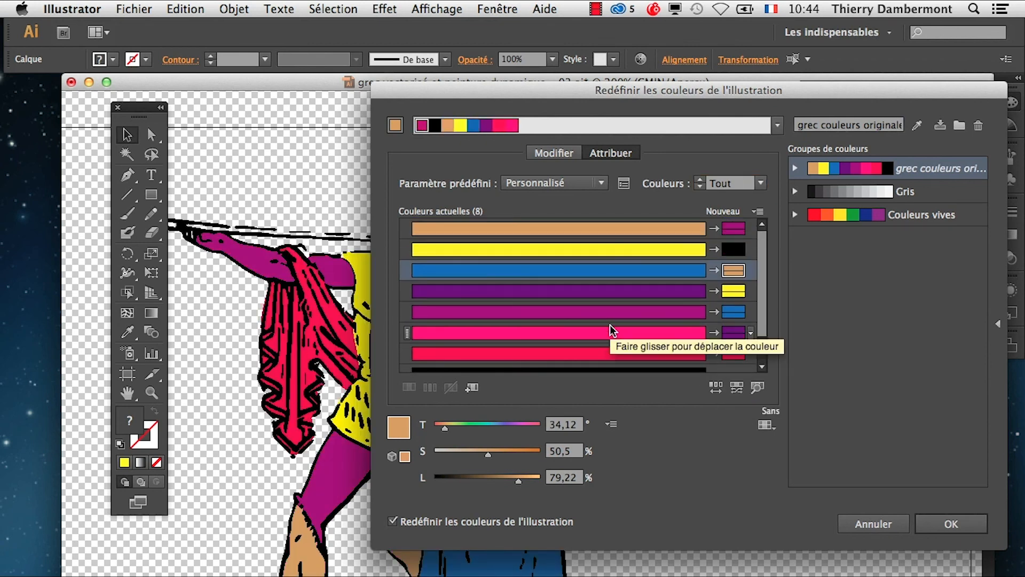
scroll(611, 327, "down", 2)
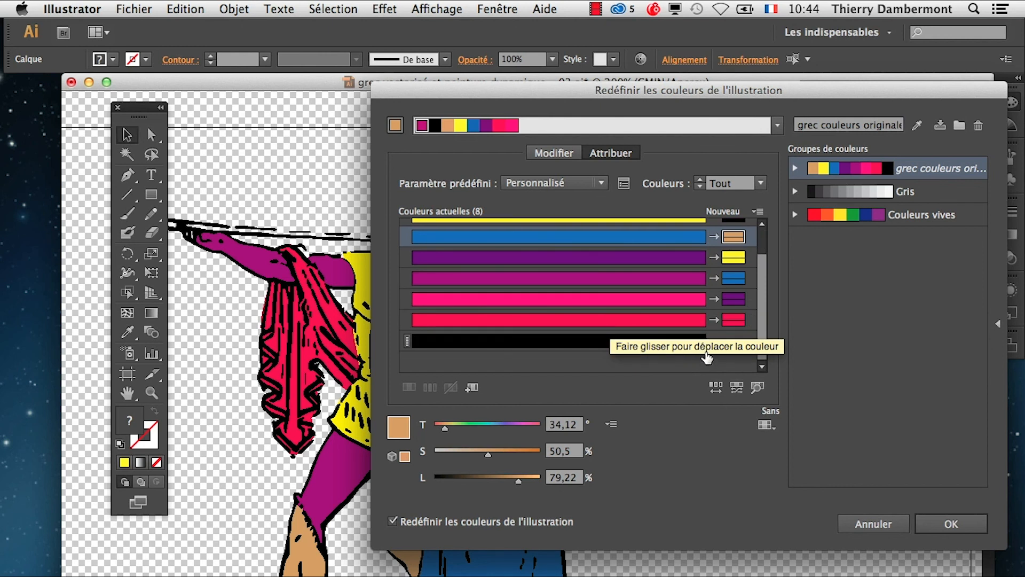
scroll(708, 358, "up", 2)
scroll(705, 355, "down", 2)
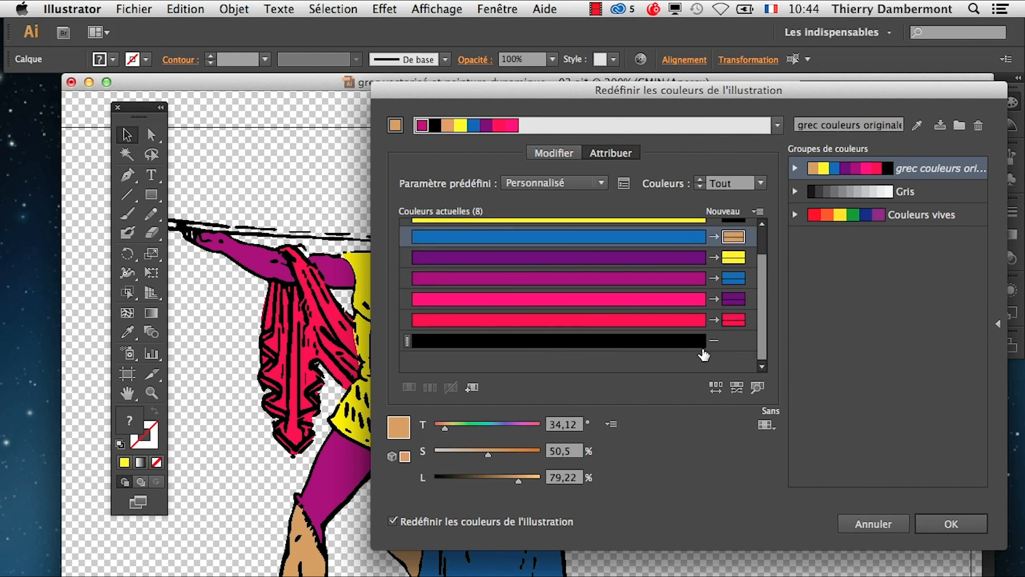
scroll(705, 356, "up", 1)
scroll(705, 356, "down", 1)
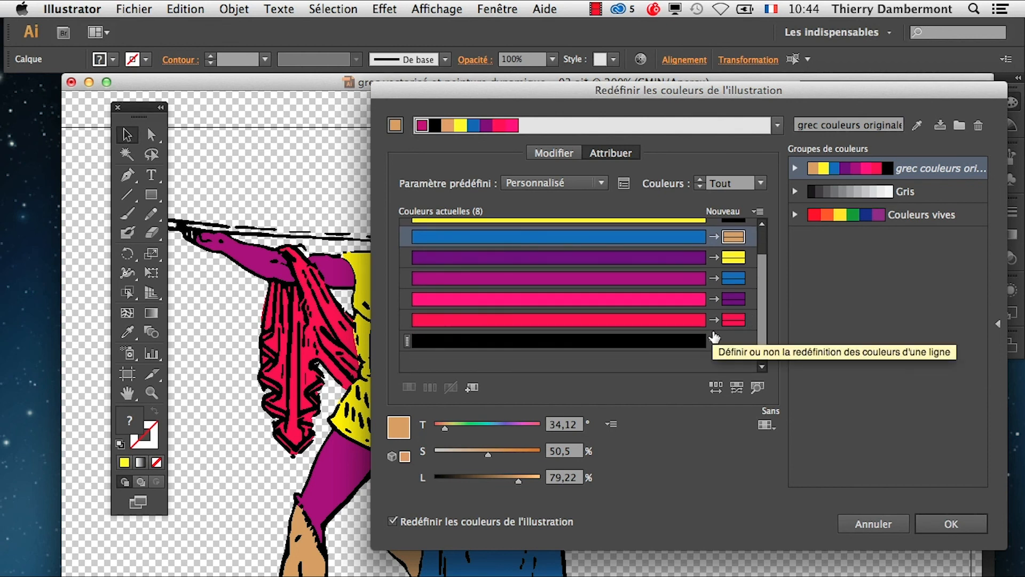
scroll(713, 335, "up", 2)
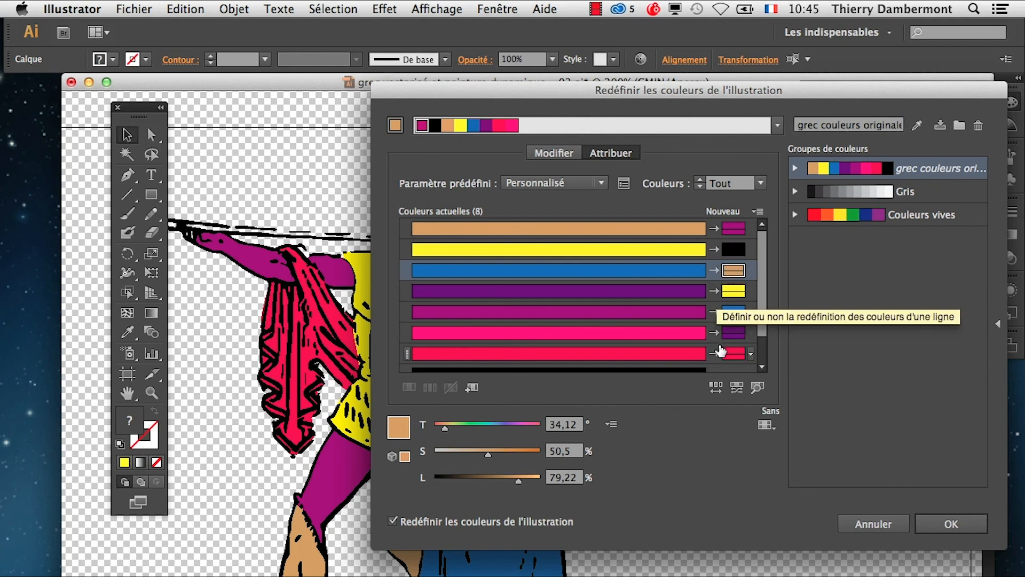
scroll(721, 351, "down", 2)
- Try seven more random colour orders with the black row left out of the recolouring, and cancel the recolouring
left_click(716, 388)
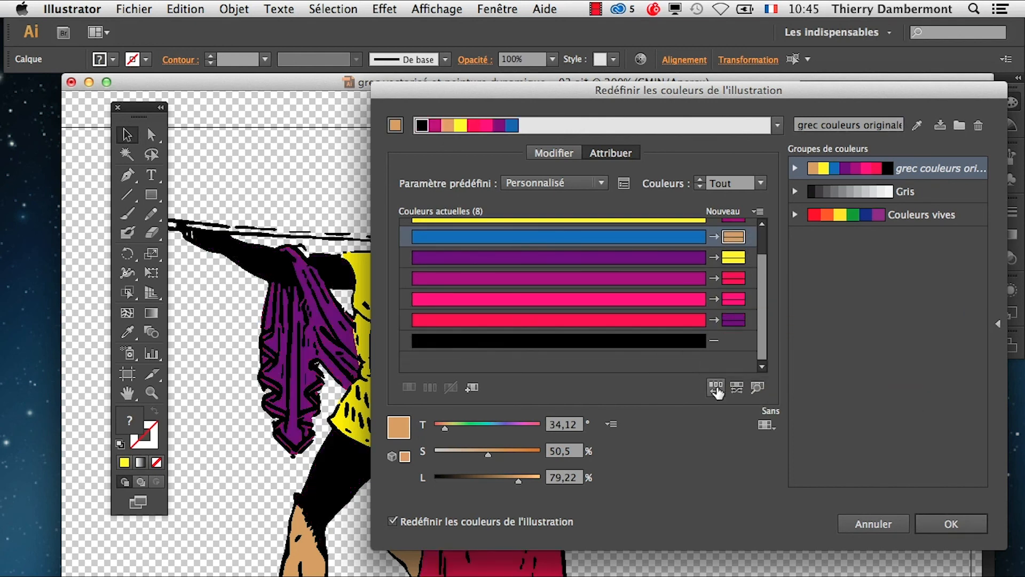
left_click(716, 388)
left_click(716, 389)
left_click(716, 388)
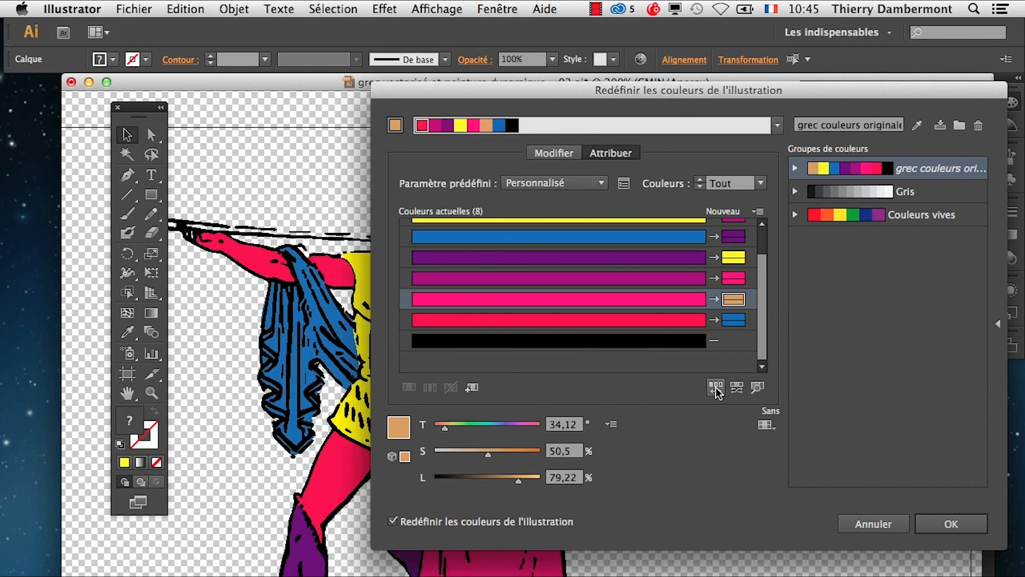
left_click(716, 389)
left_click(716, 389)
left_click(716, 389)
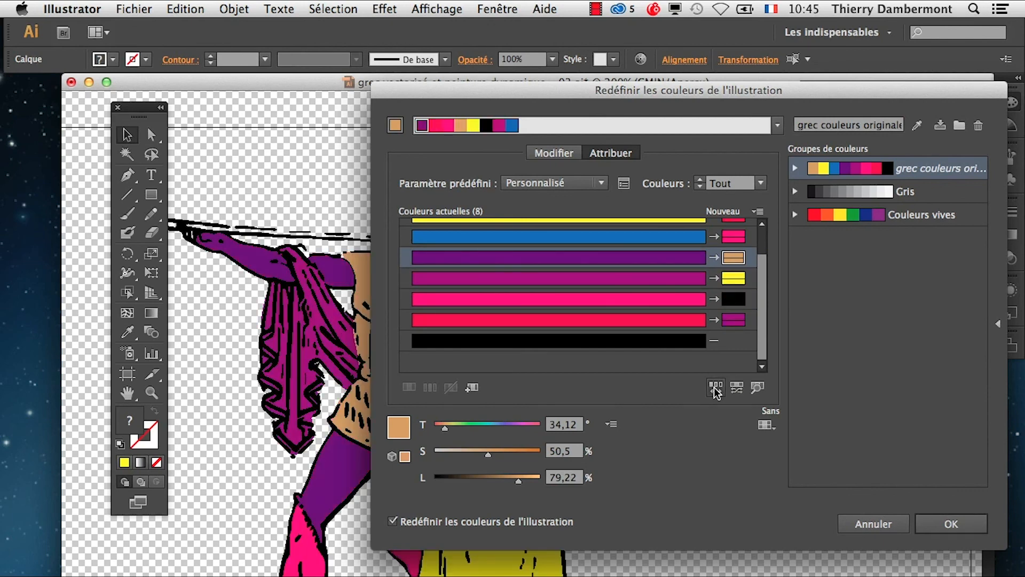
left_click(849, 526)
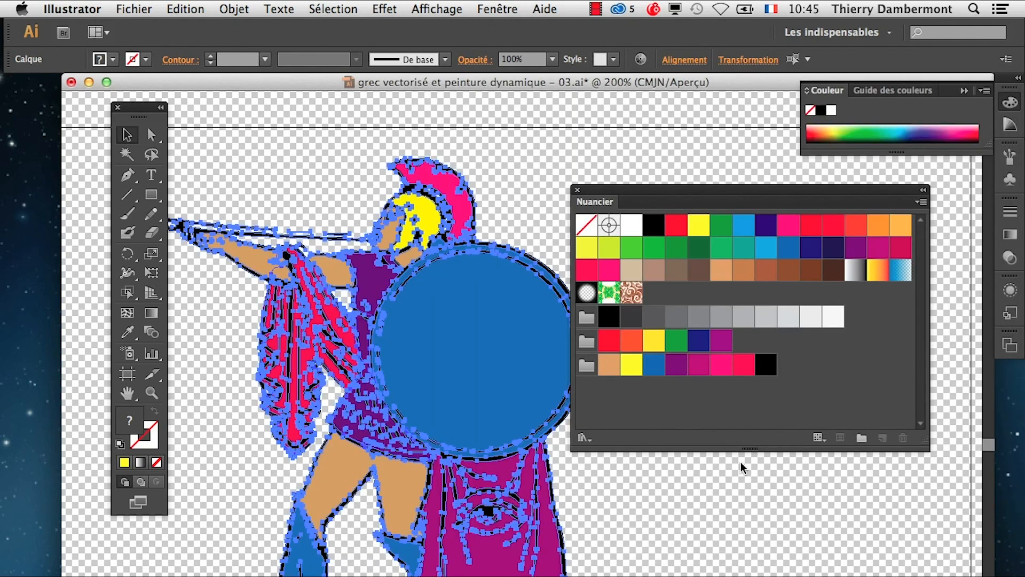
- Move the Nuancier panel clear of the warrior and bring up the document's layers
left_click_drag(675, 191, 787, 192)
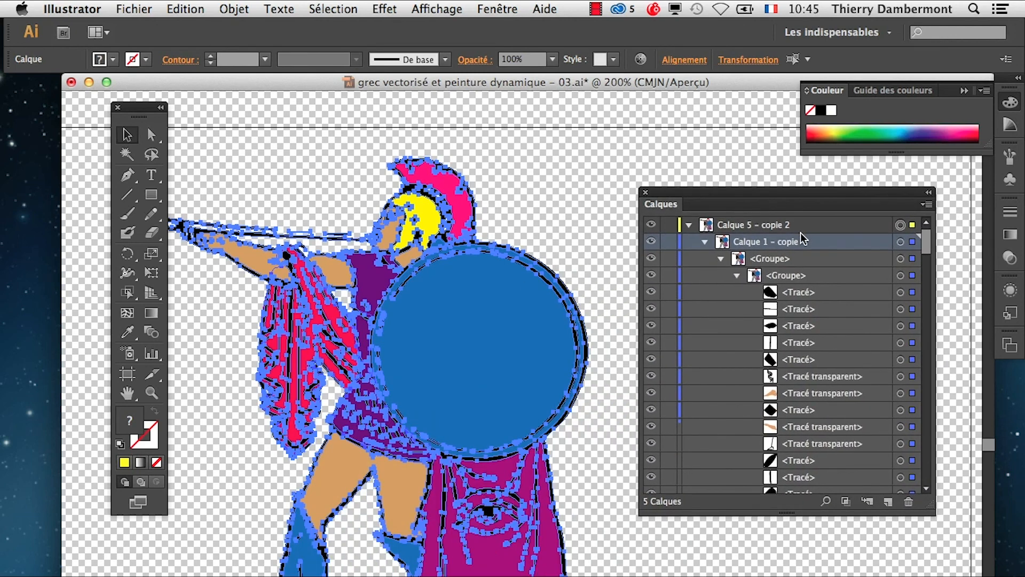